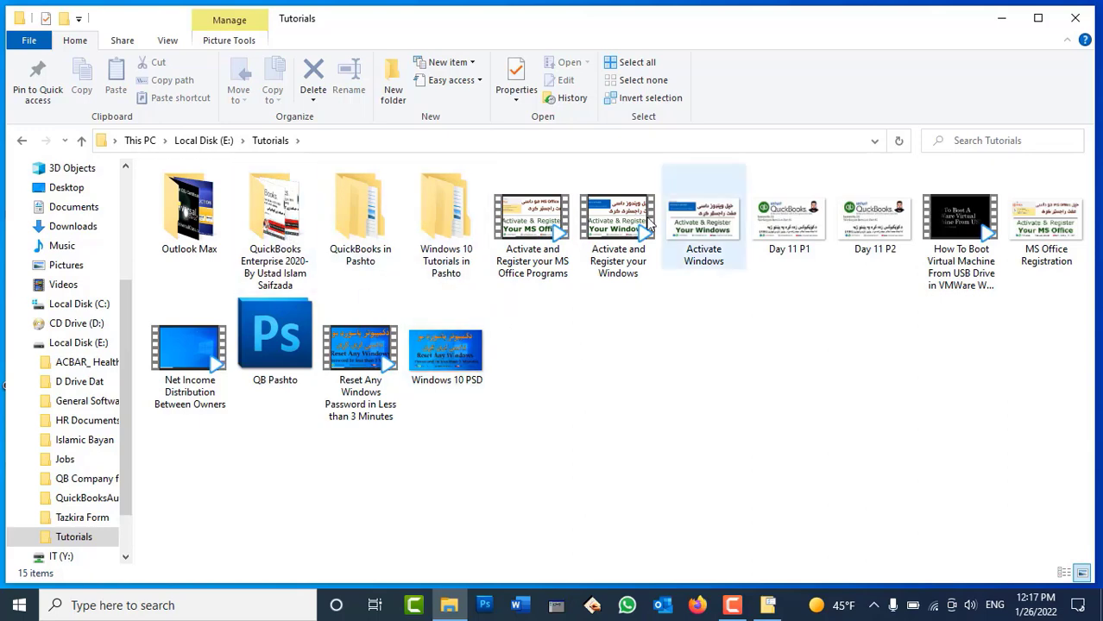
# Enable "Always show icons, never thumbnails" in the Folder Options view settings and apply the change
pyautogui.click(169, 40)
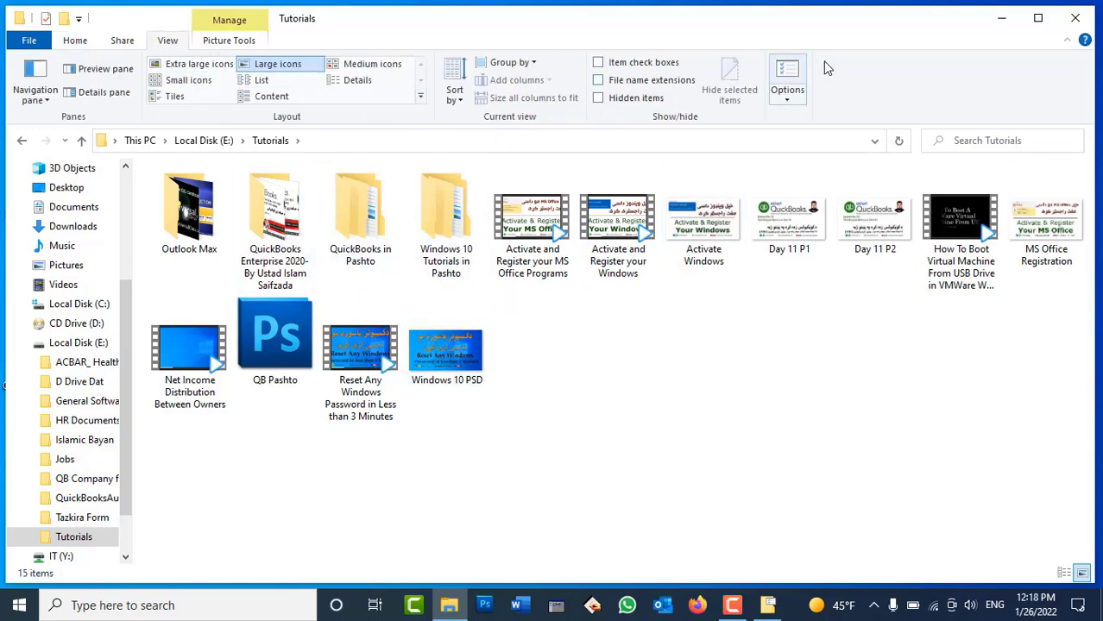
pyautogui.click(798, 73)
pyautogui.moveTo(207, 200); pyautogui.dragTo(753, 289)
pyautogui.click(641, 300)
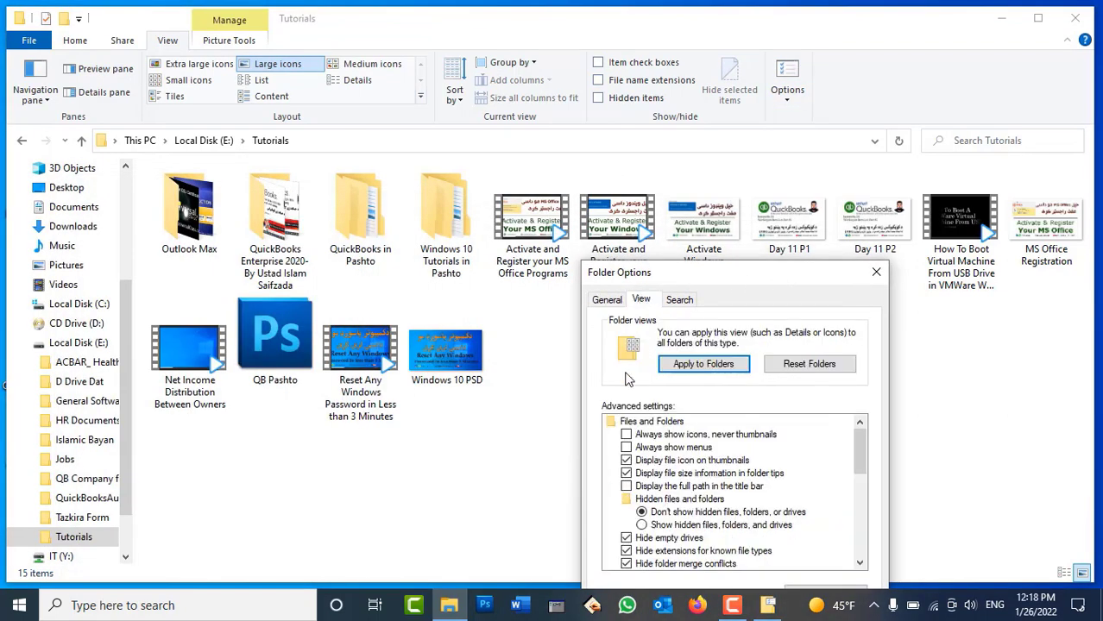
pyautogui.click(642, 440)
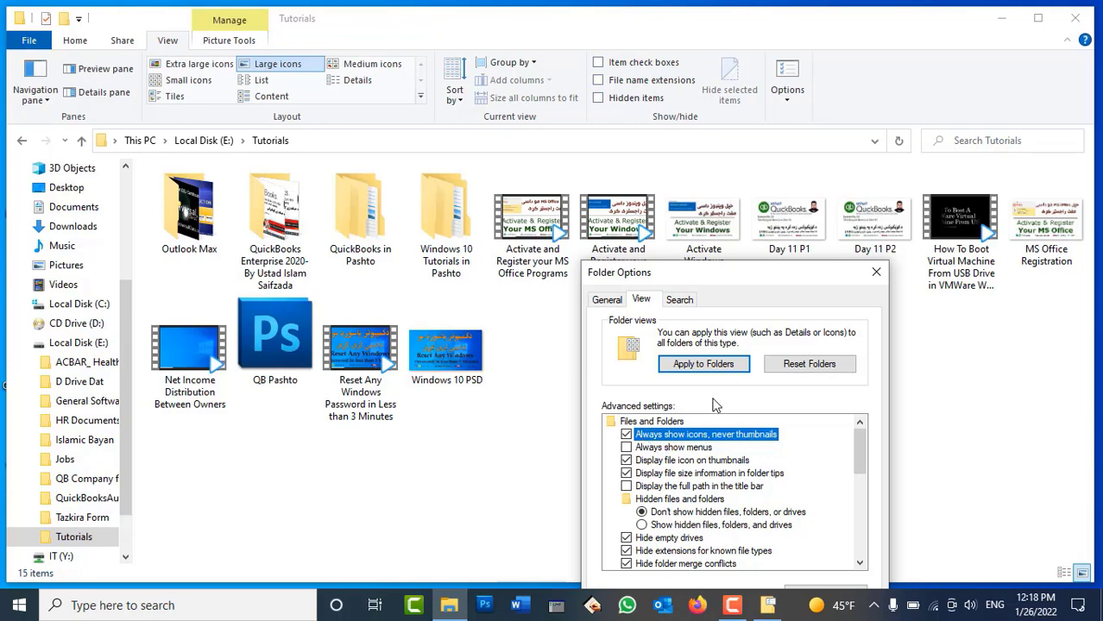
pyautogui.moveTo(747, 270); pyautogui.dragTo(775, 204)
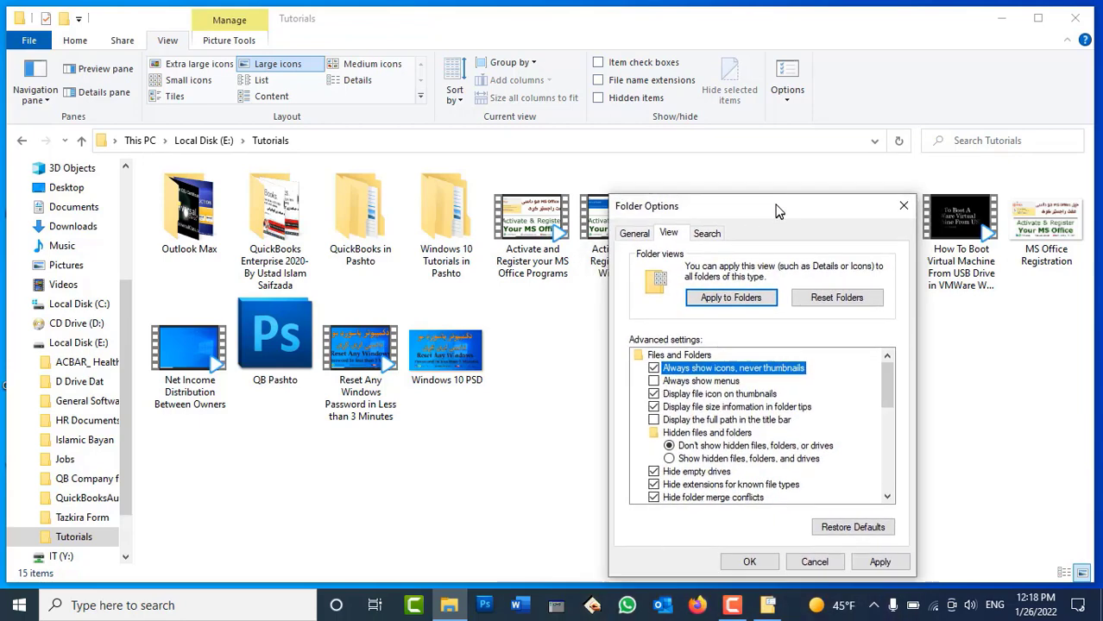
pyautogui.click(879, 562)
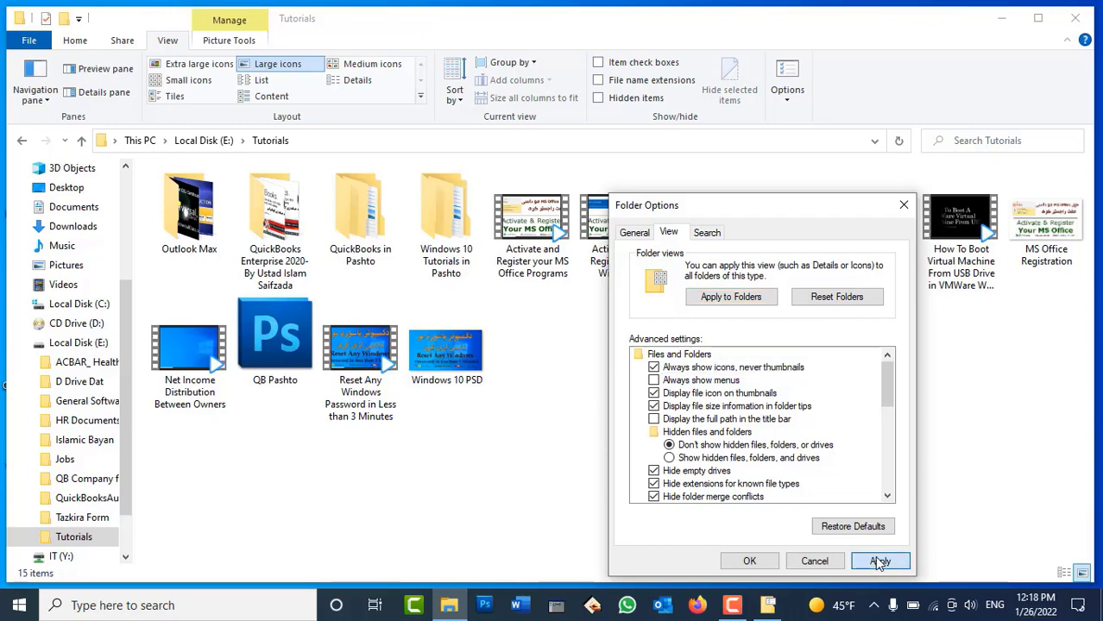
pyautogui.click(747, 562)
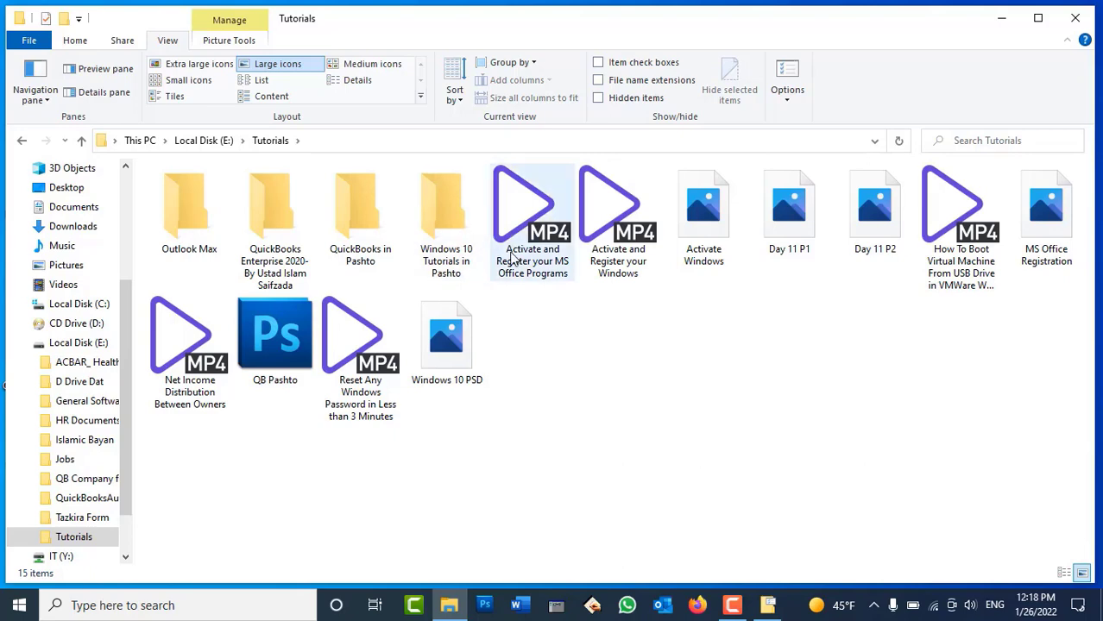
# Disable "Always show icons, never thumbnails" in the Folder Options view settings and apply the change
pyautogui.click(783, 81)
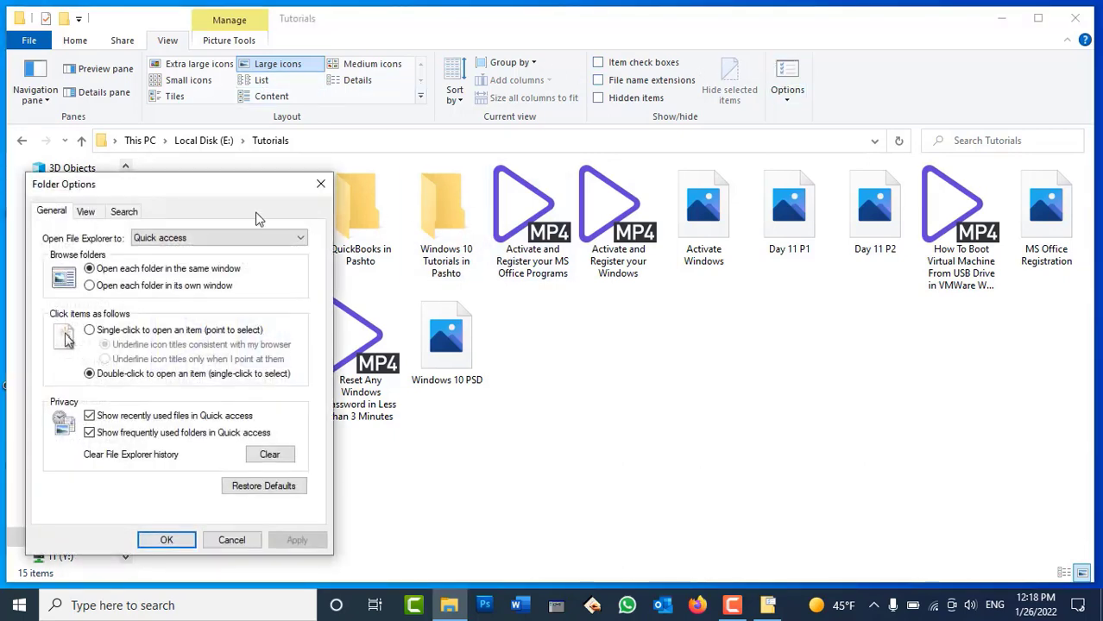
pyautogui.moveTo(226, 204); pyautogui.dragTo(754, 231)
pyautogui.click(651, 232)
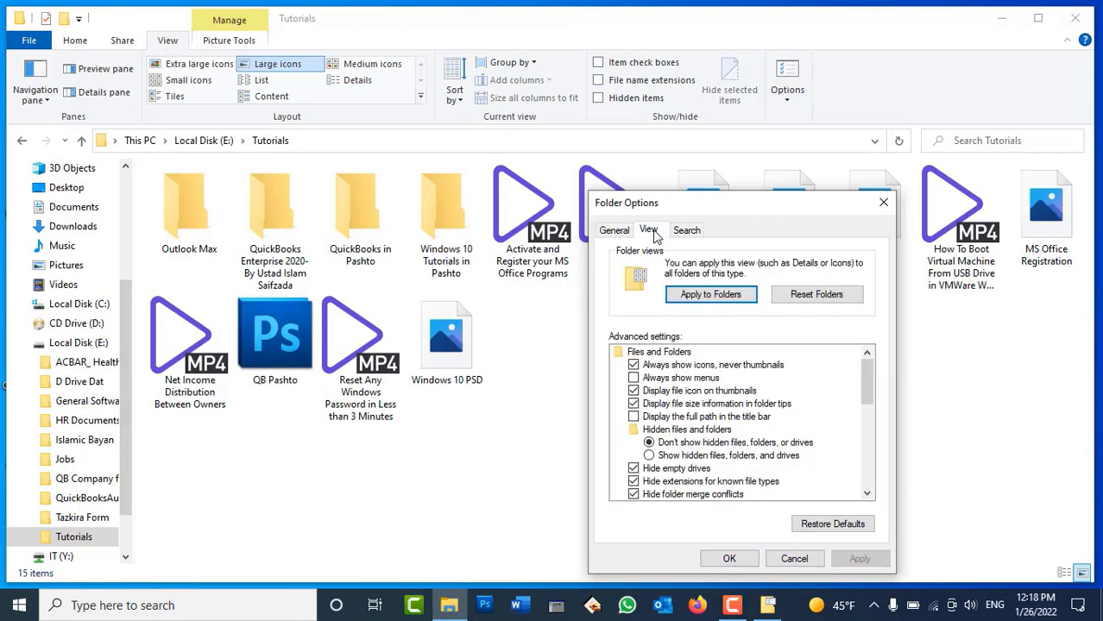
pyautogui.click(680, 365)
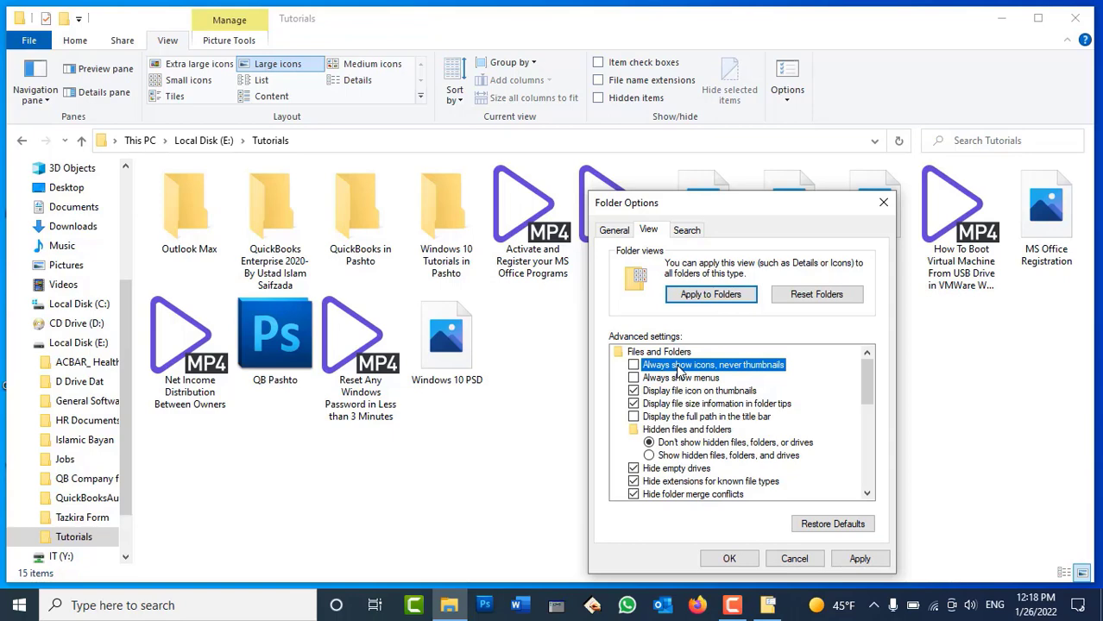
pyautogui.click(857, 557)
pyautogui.click(729, 558)
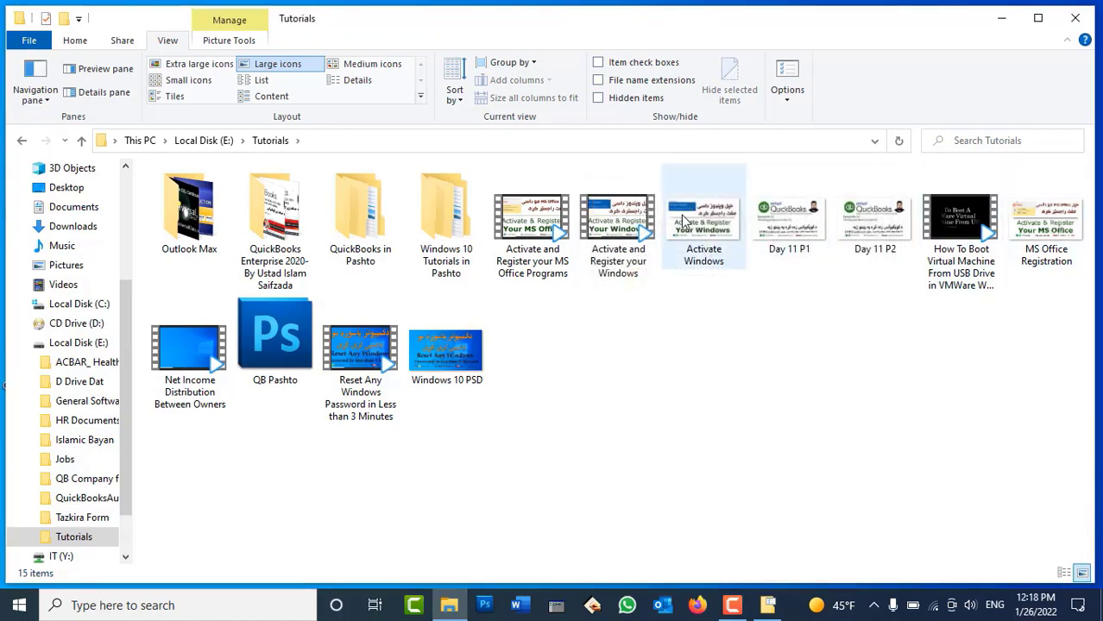
# Display the Tutorials folder's items as extra large icons and look through their thumbnails
pyautogui.rightClick(791, 316)
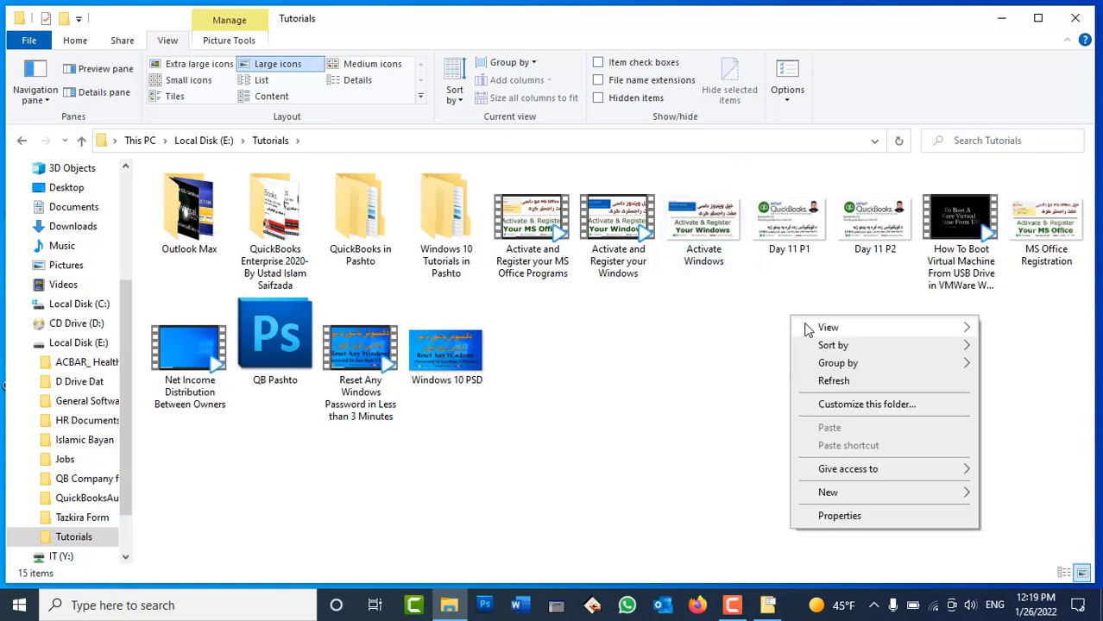
pyautogui.moveTo(869, 327)
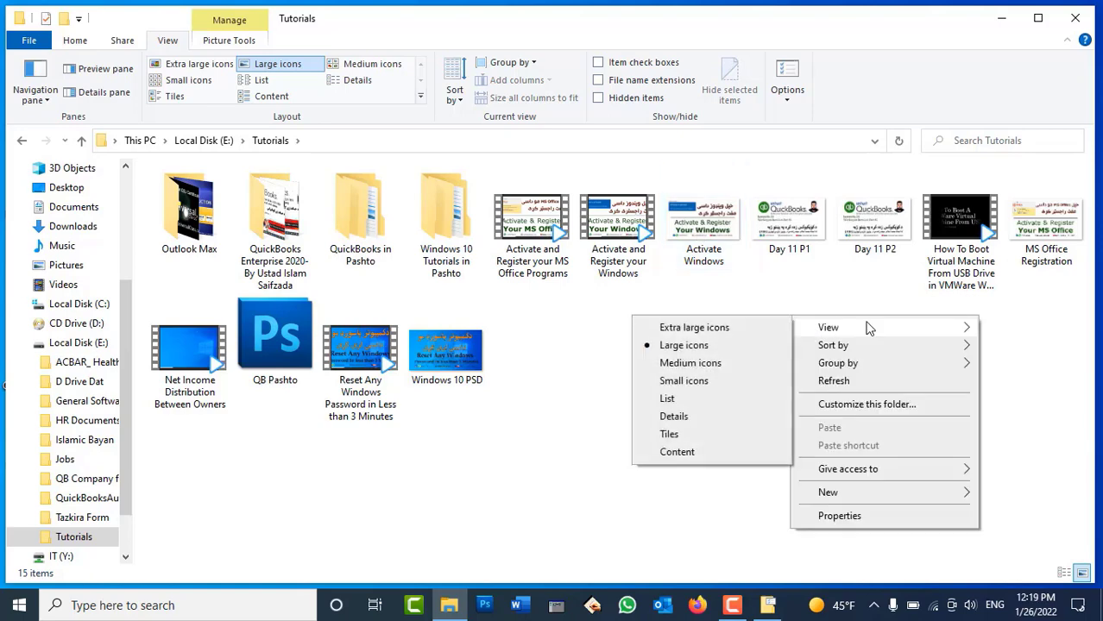
pyautogui.click(732, 328)
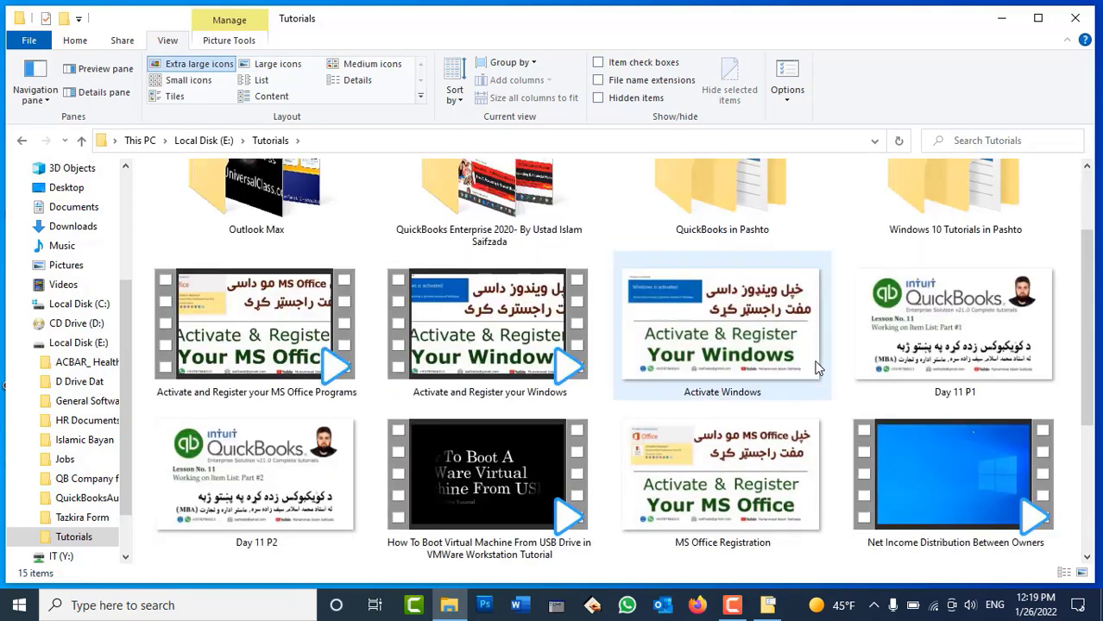
pyautogui.scroll(-3, 817, 369)
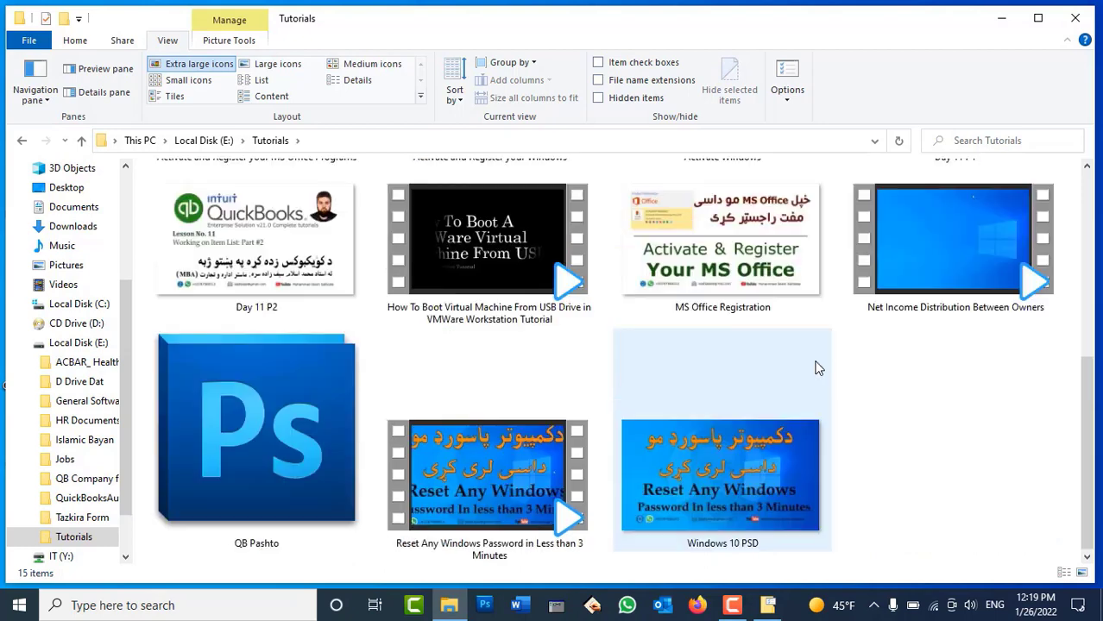
# Set the Tutorials folder's view back to large icons
pyautogui.rightClick(928, 420)
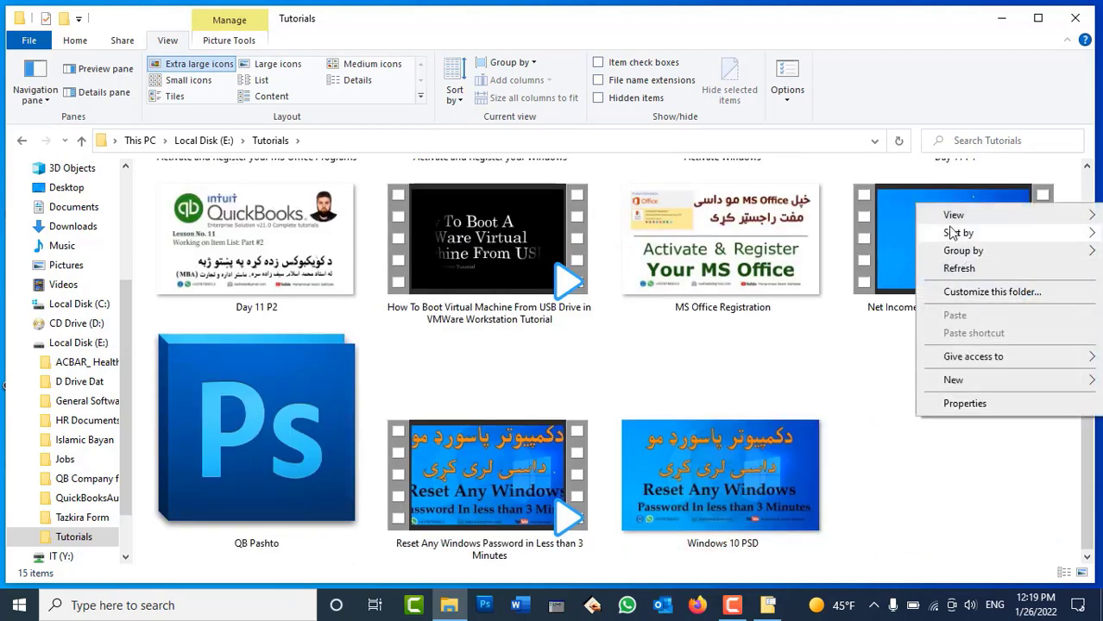
pyautogui.moveTo(949, 216)
pyautogui.click(874, 232)
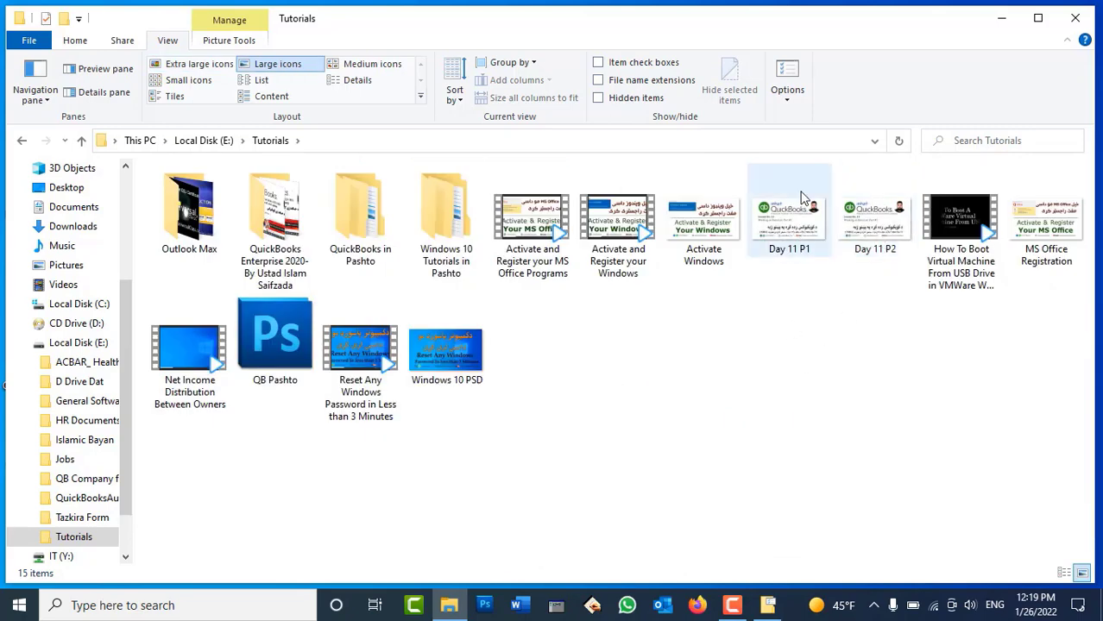
pyautogui.click(790, 79)
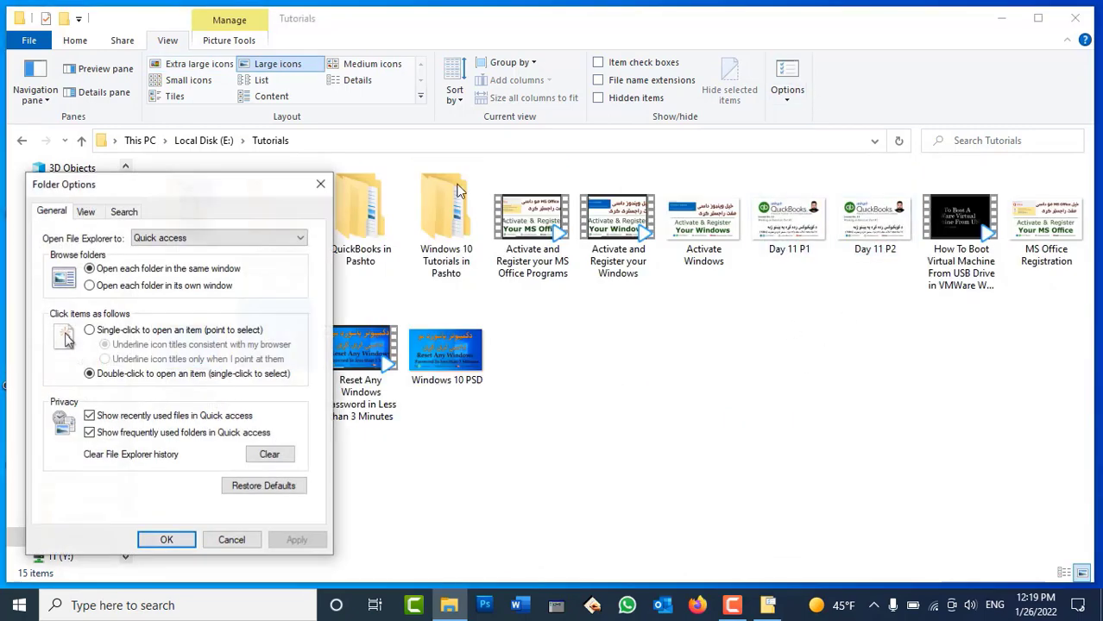
pyautogui.click(87, 214)
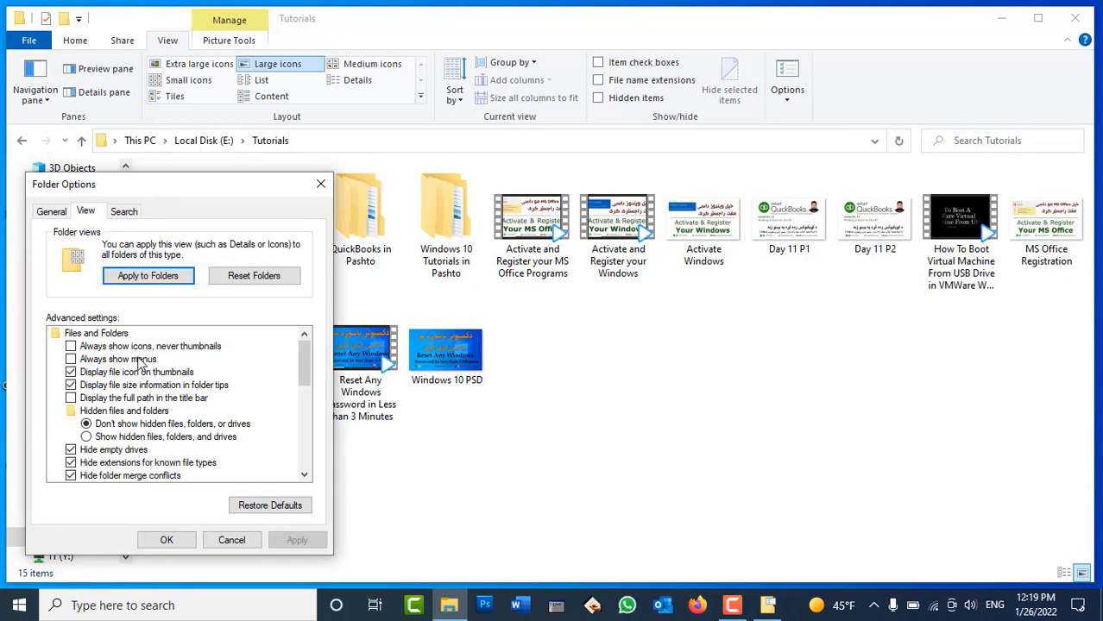
pyautogui.click(231, 539)
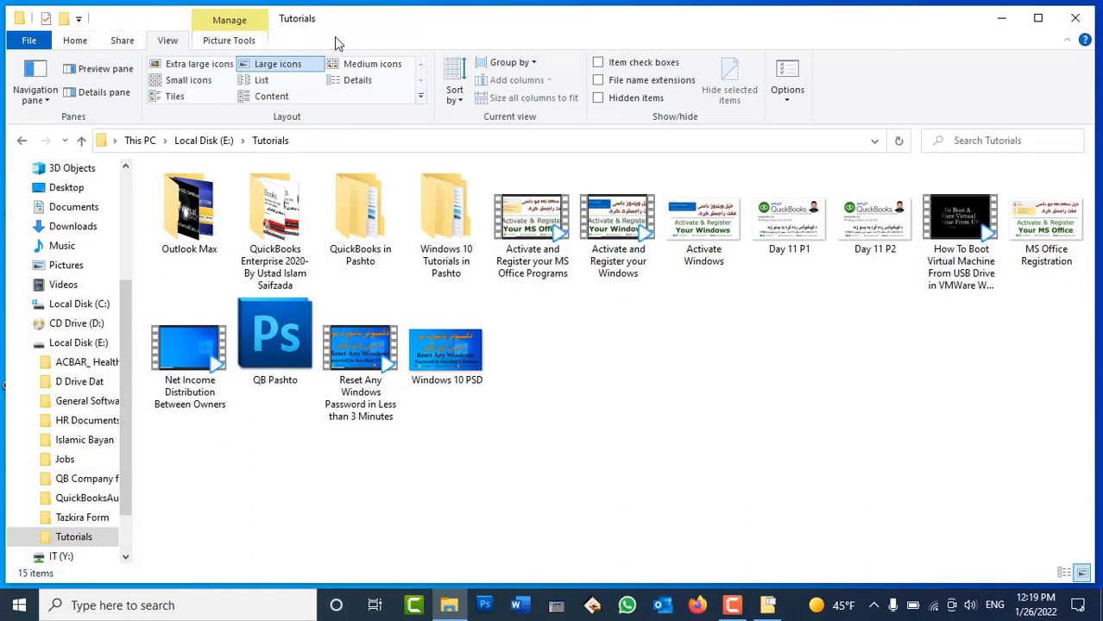
# Enable "Always show menus" in the Folder Options view settings, apply it, and close the Tutorials window
pyautogui.click(783, 82)
pyautogui.moveTo(207, 182); pyautogui.dragTo(792, 117)
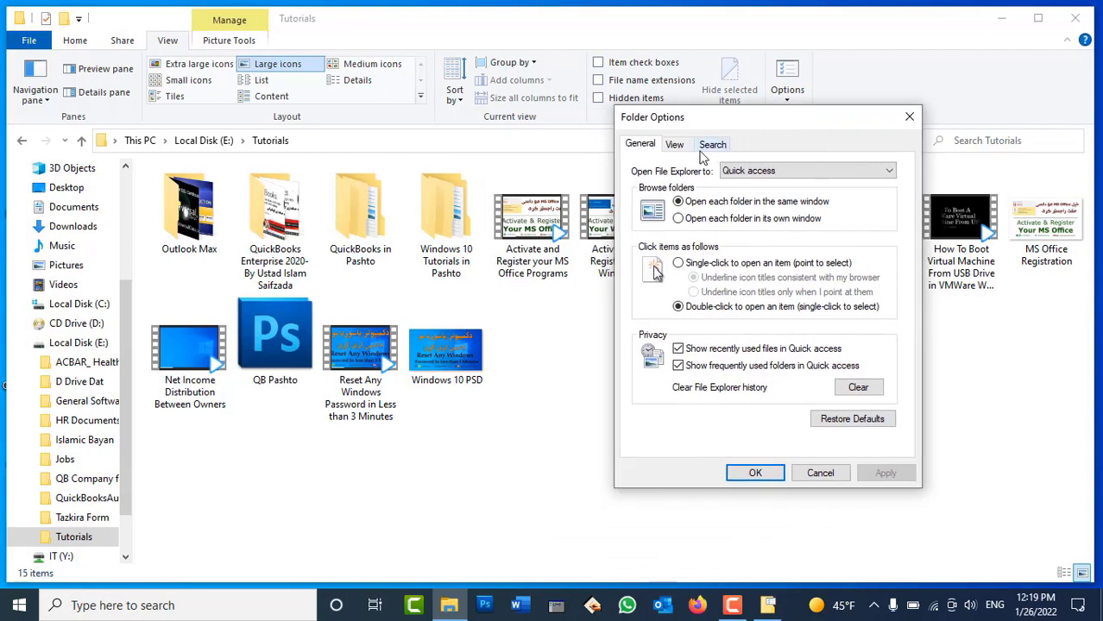
pyautogui.click(675, 144)
pyautogui.click(681, 293)
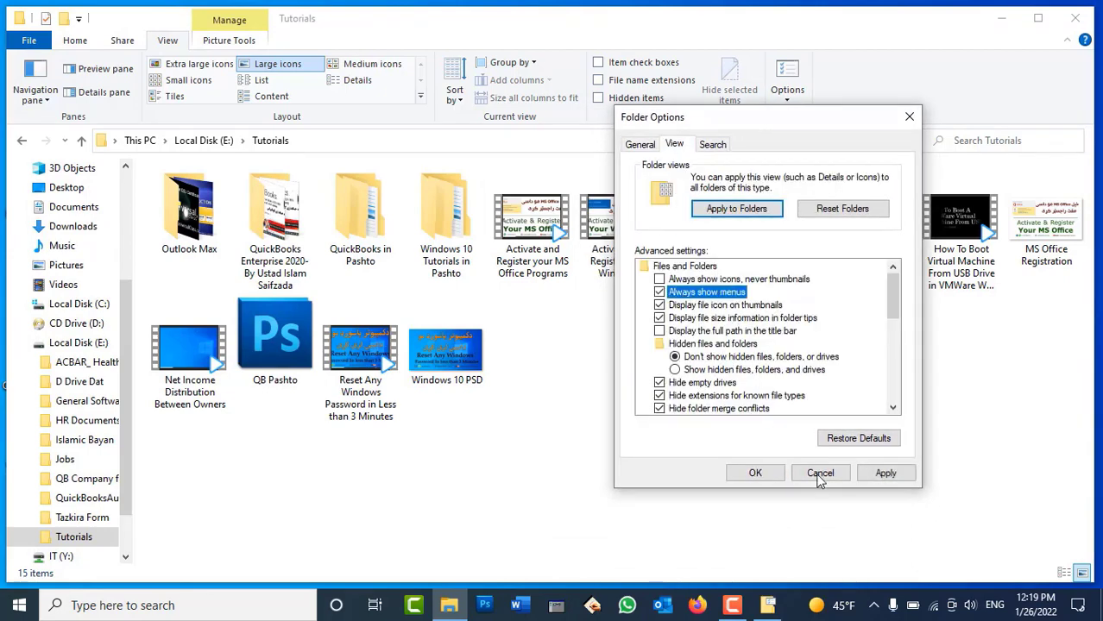
pyautogui.click(884, 473)
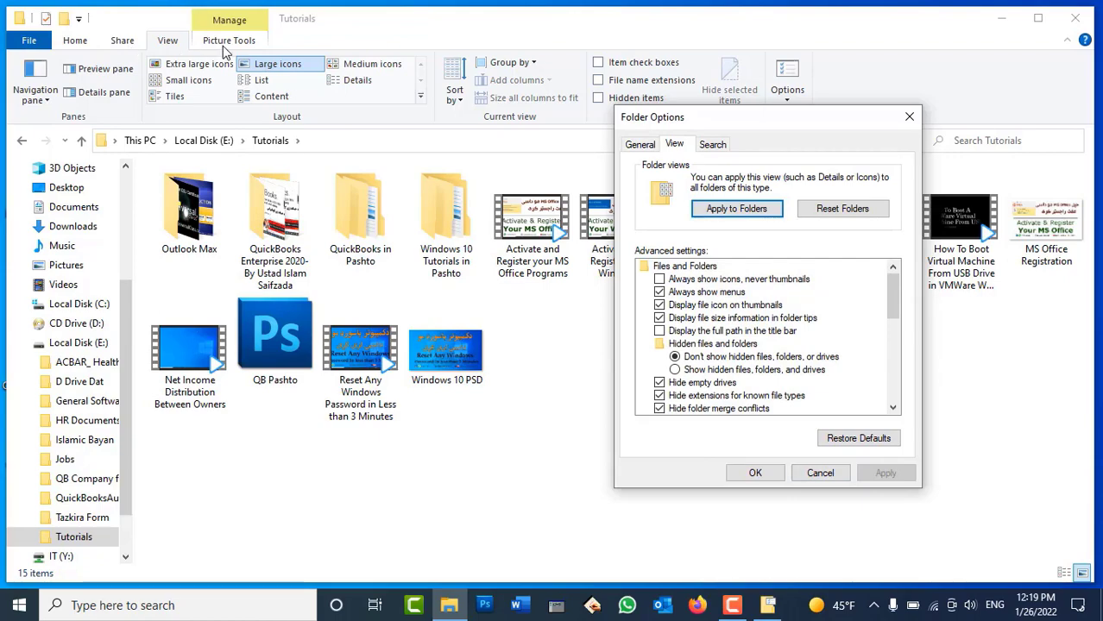
pyautogui.click(751, 473)
pyautogui.click(1075, 17)
# Open This PC and check the "Always show menus" setting in the Folder Options view settings
pyautogui.doubleClick(50, 52)
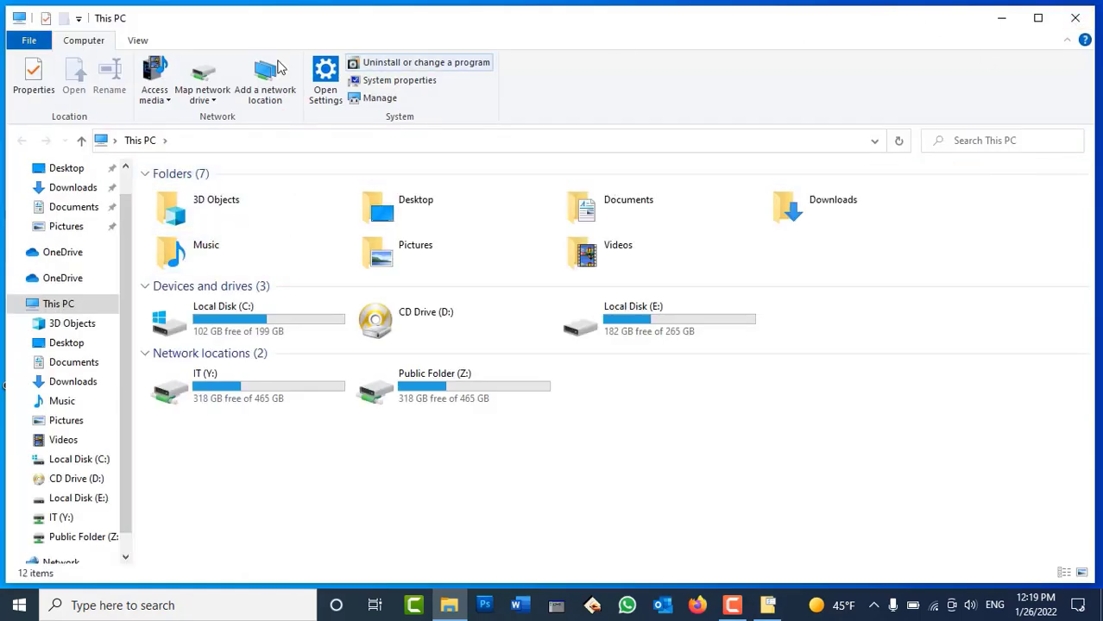
pyautogui.click(130, 41)
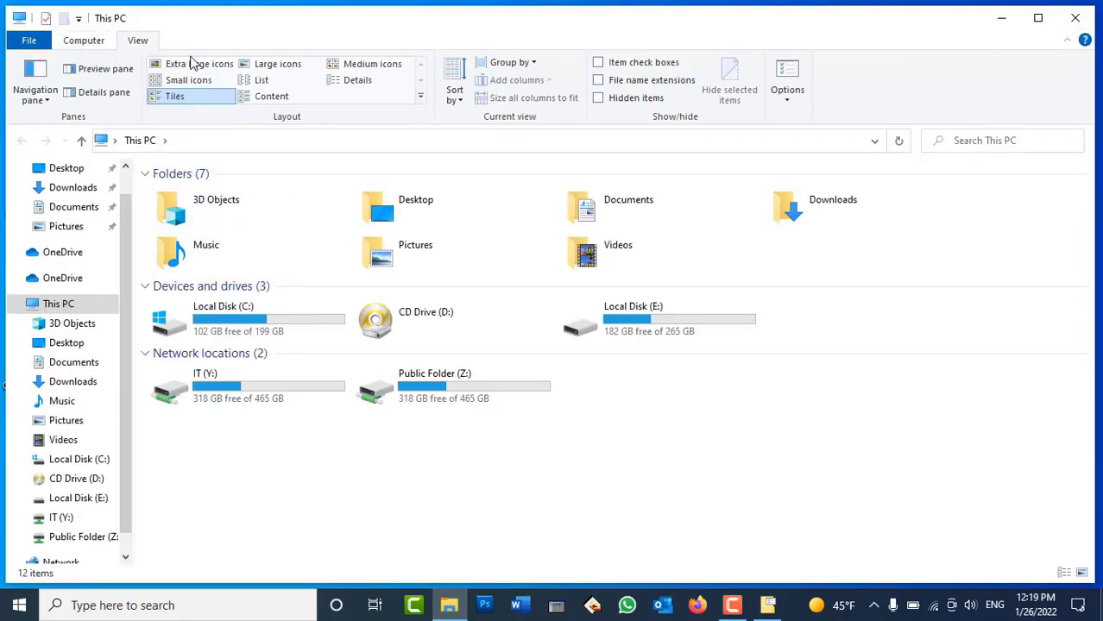
pyautogui.click(787, 75)
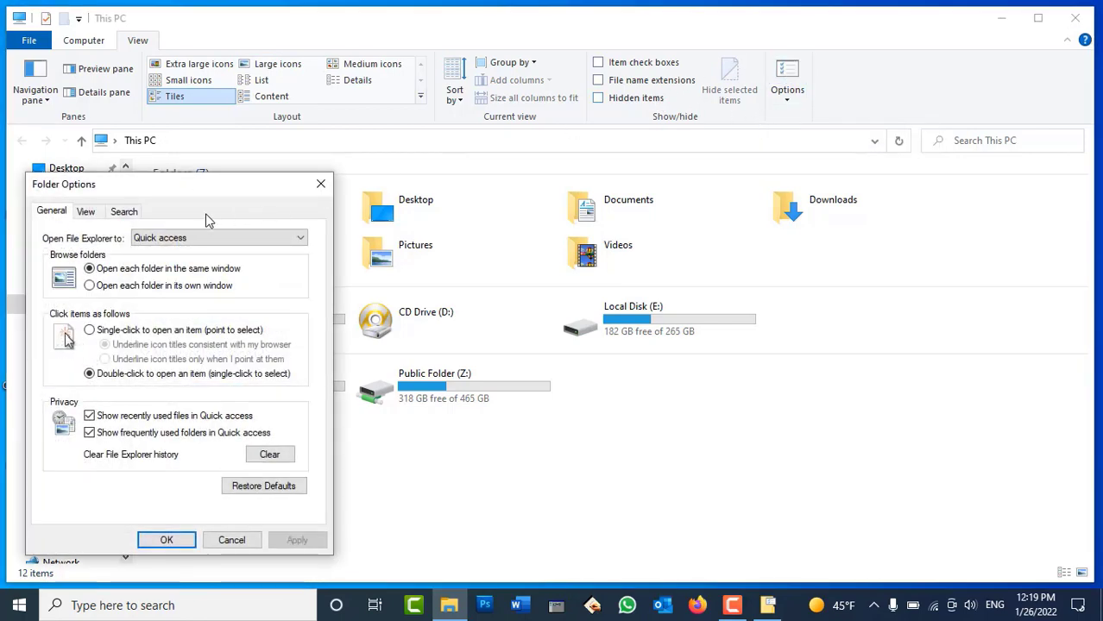
pyautogui.moveTo(242, 189); pyautogui.dragTo(693, 123)
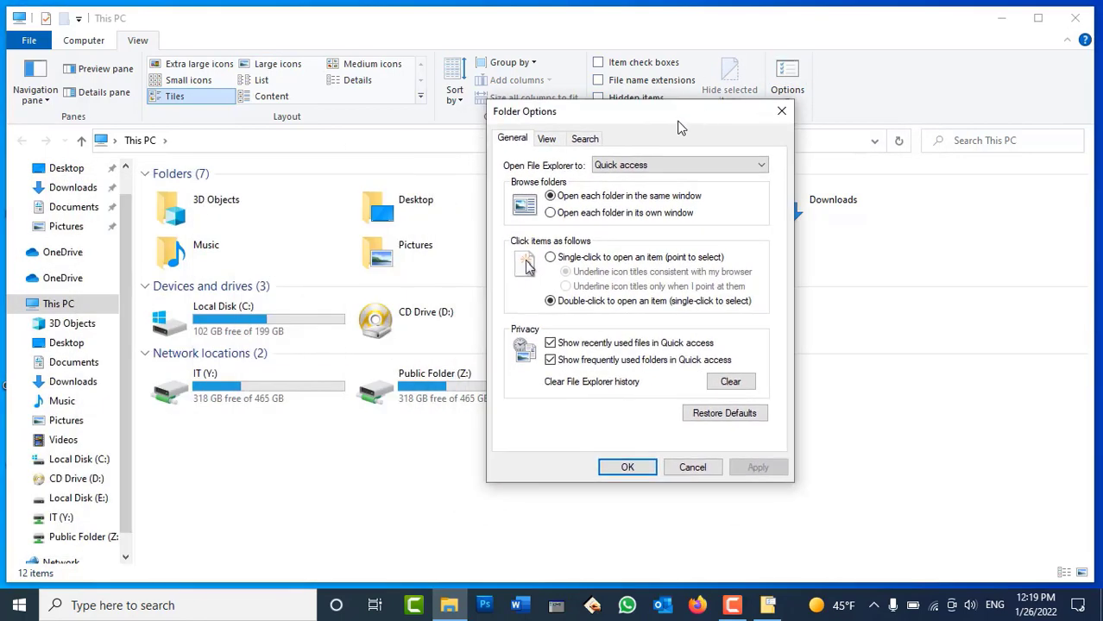
pyautogui.click(555, 141)
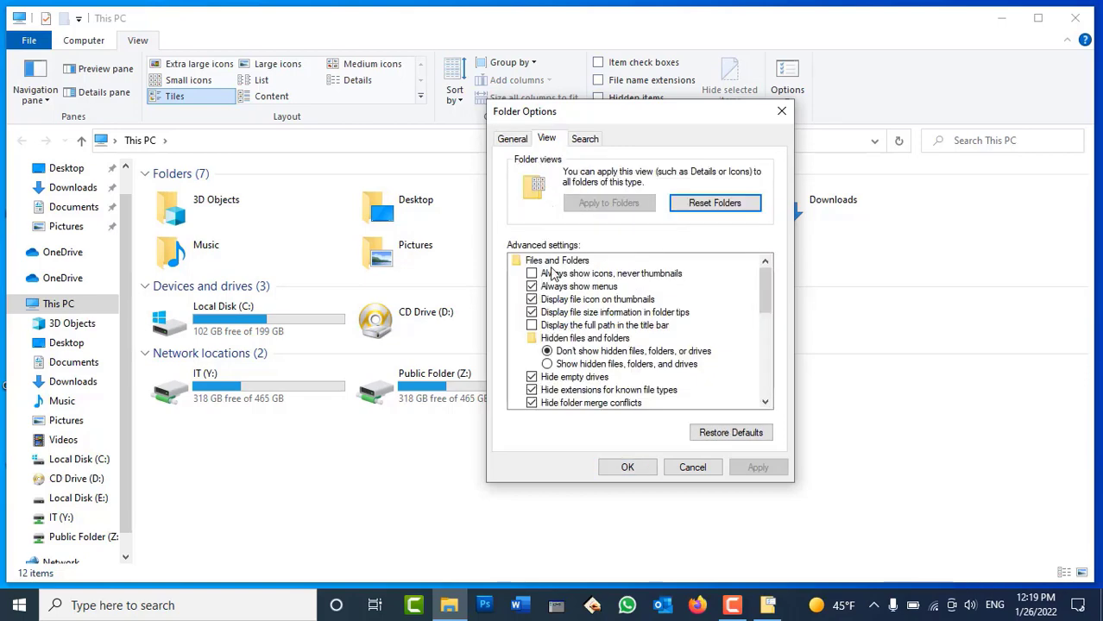
pyautogui.click(636, 473)
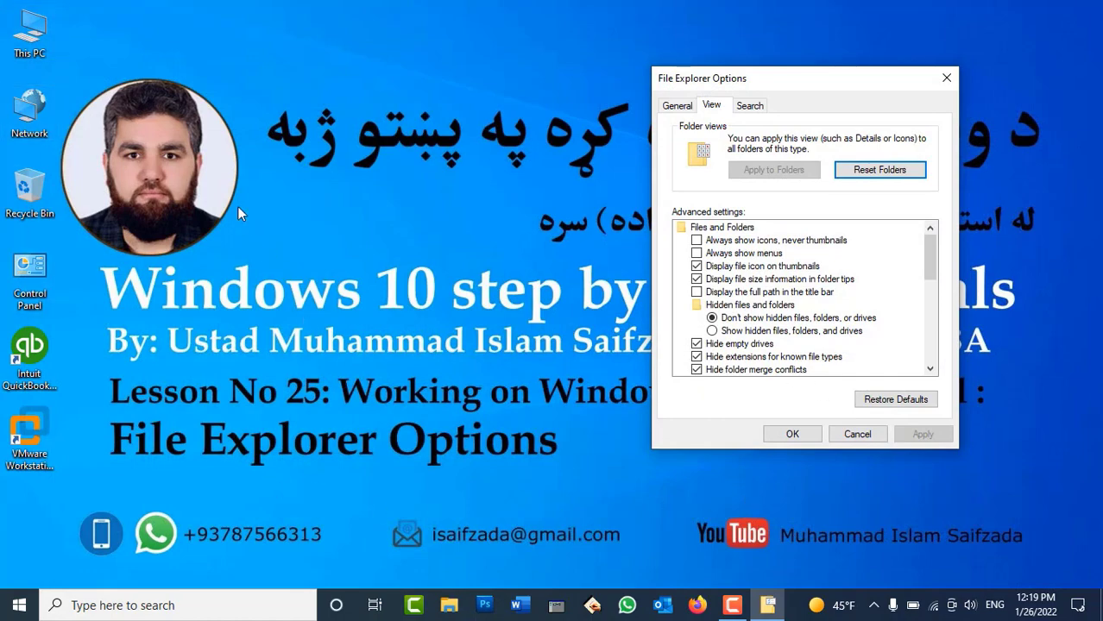
# Reopen This PC, go to Quick access, and look at the window's menus
pyautogui.doubleClick(31, 33)
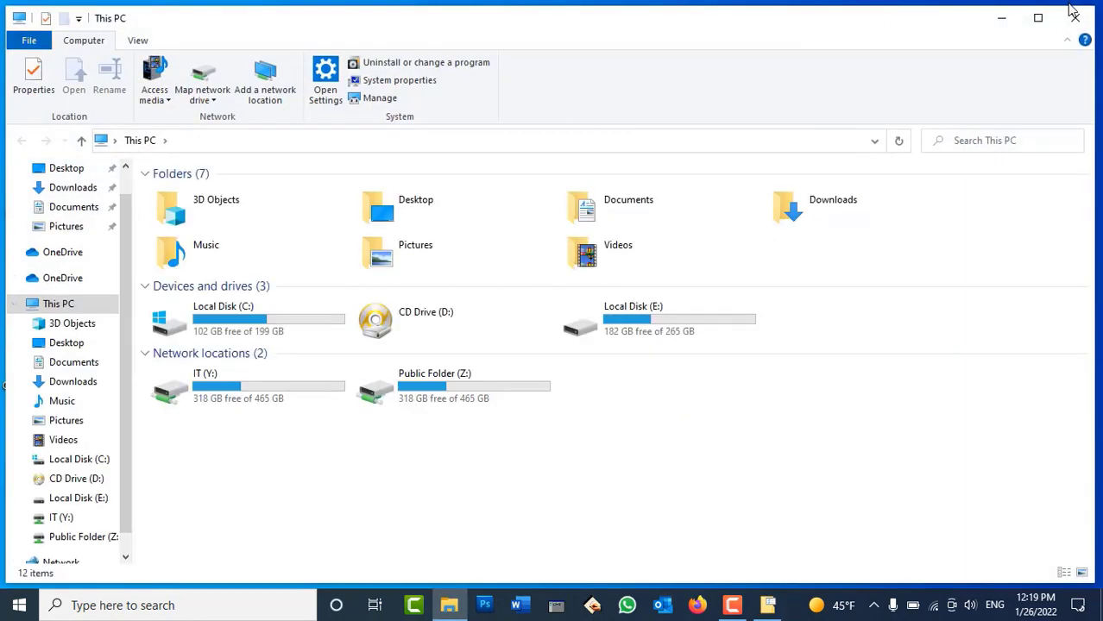
pyautogui.scroll(1, 76, 188)
pyautogui.click(65, 182)
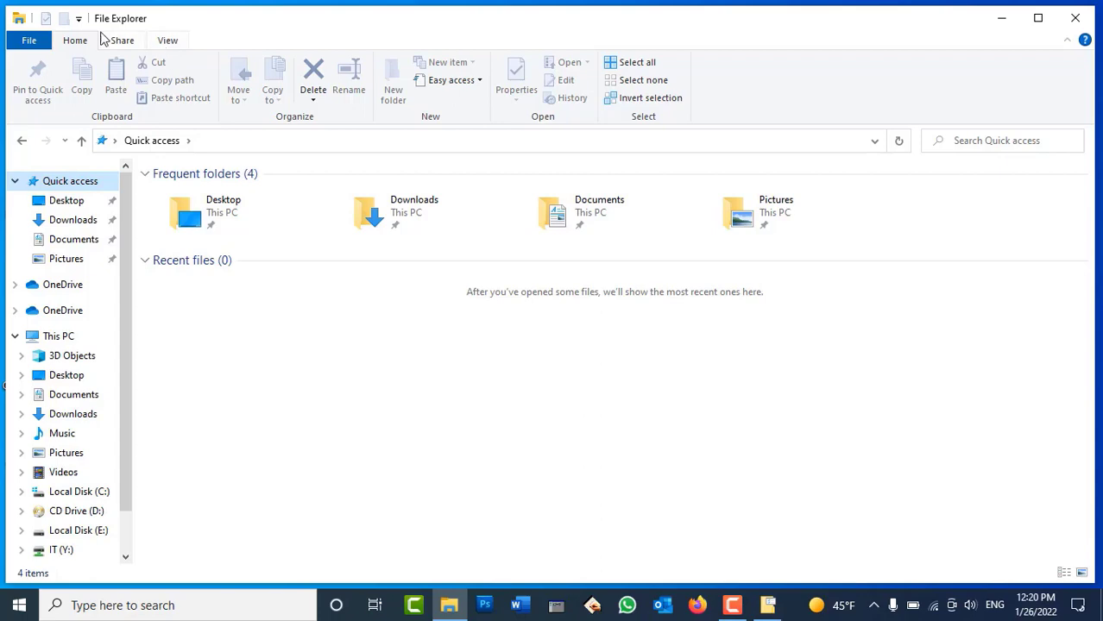
pyautogui.click(38, 45)
pyautogui.press('Escape')
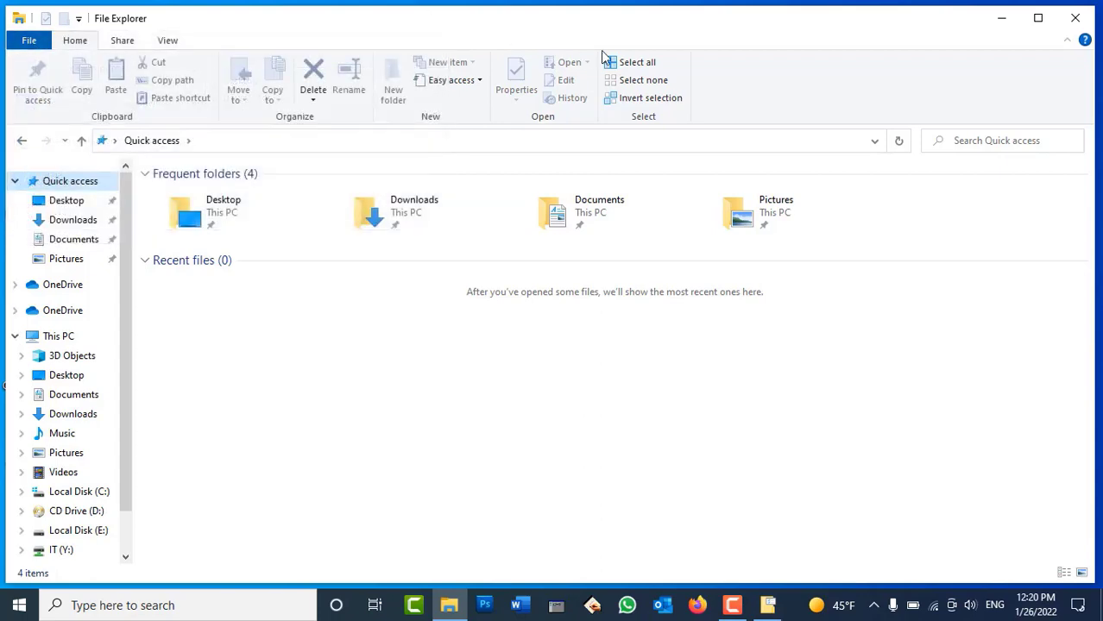
# Disable "Always show menus" in the Folder Options view settings and apply the change
pyautogui.click(172, 40)
pyautogui.click(787, 86)
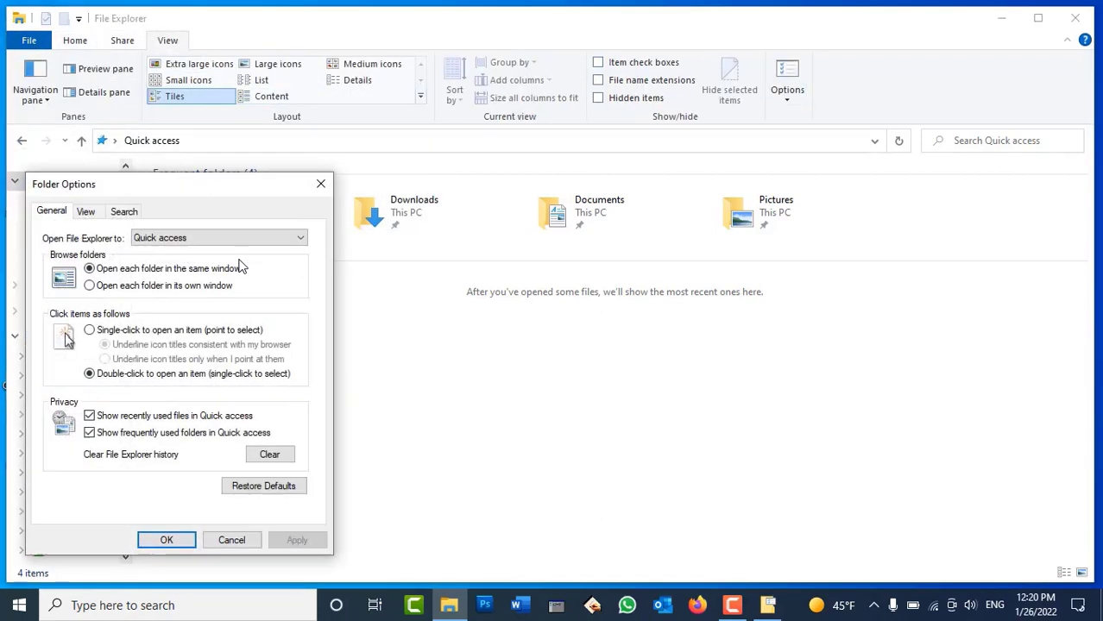
pyautogui.moveTo(177, 190); pyautogui.dragTo(655, 101)
pyautogui.click(565, 122)
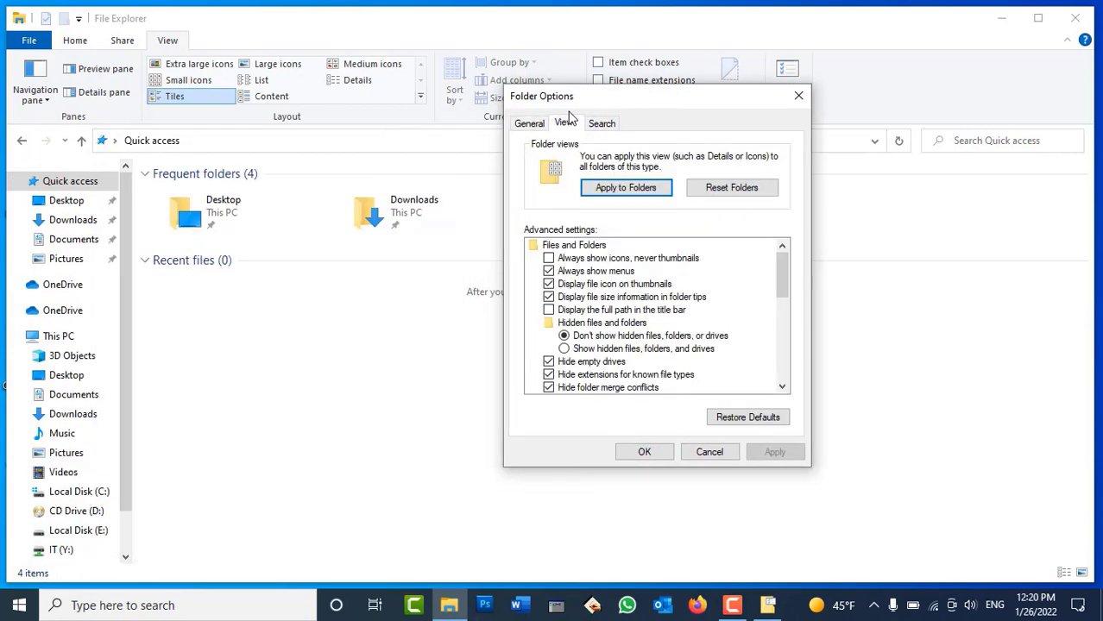
pyautogui.click(583, 273)
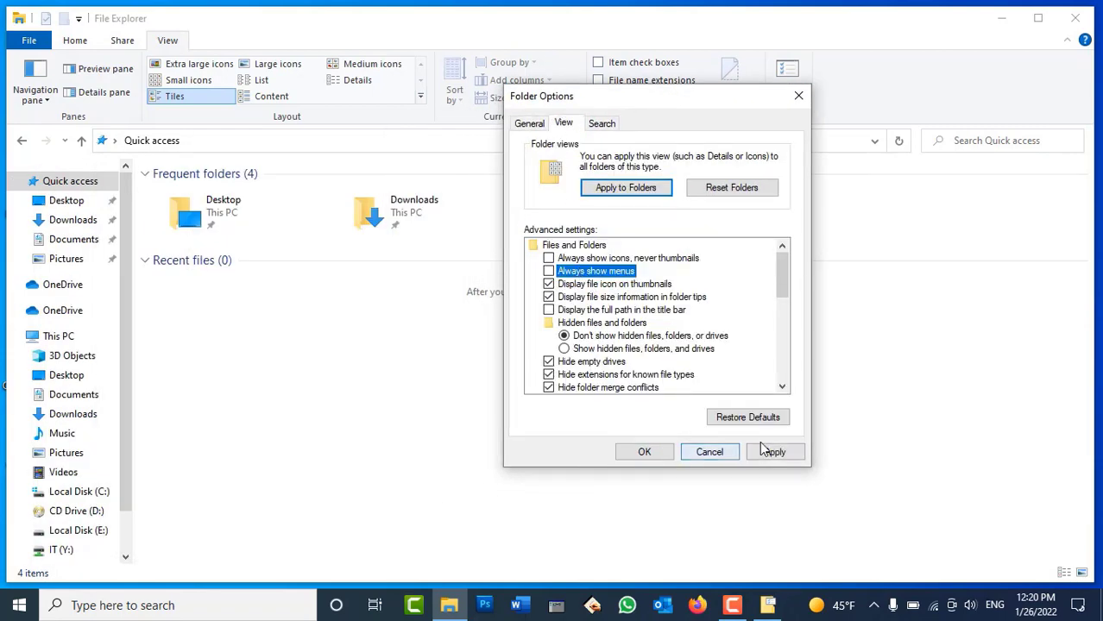
pyautogui.click(775, 454)
pyautogui.click(643, 454)
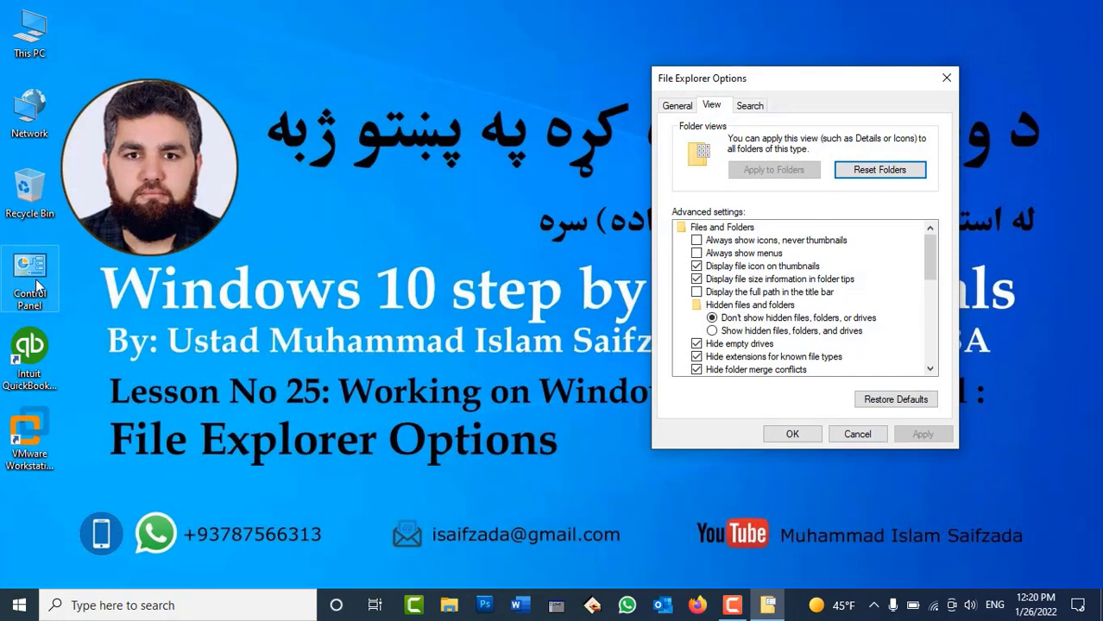
# Enable and apply "Always show menus" in Control Panel's File Explorer Options, and look through the Control Panel window's File and Tools menus
pyautogui.doubleClick(34, 281)
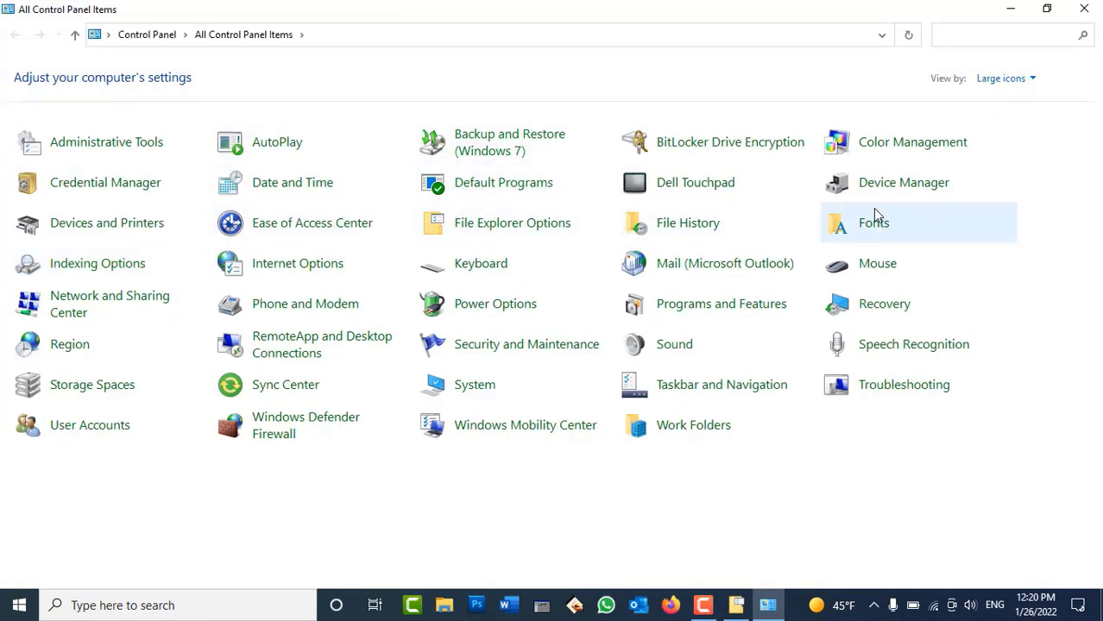
pyautogui.click(488, 224)
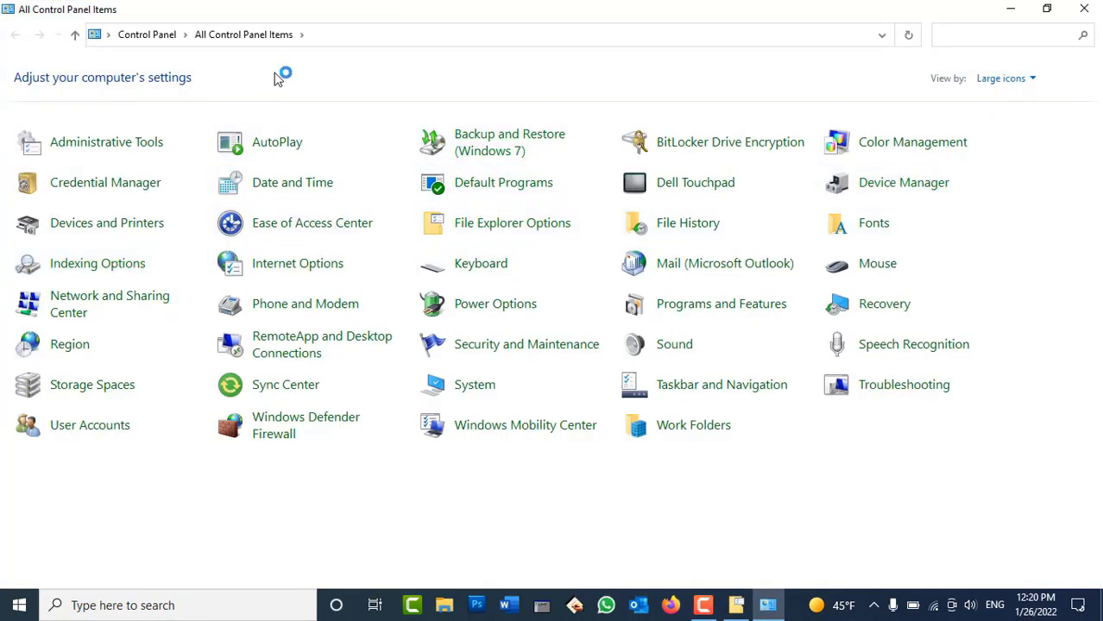
pyautogui.click(711, 105)
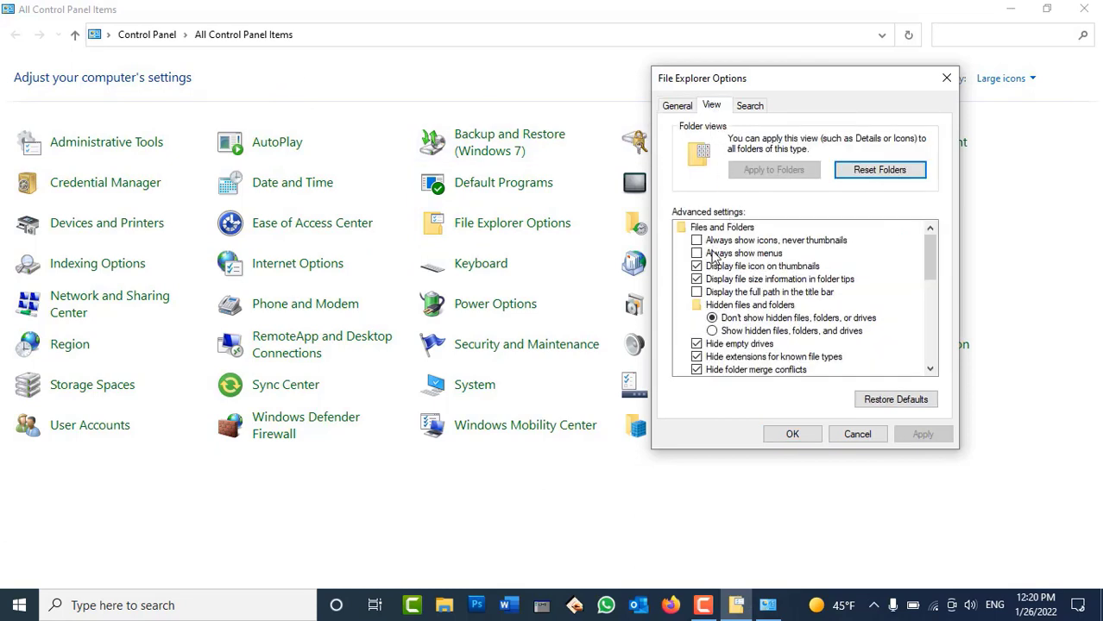
pyautogui.click(715, 254)
pyautogui.click(920, 434)
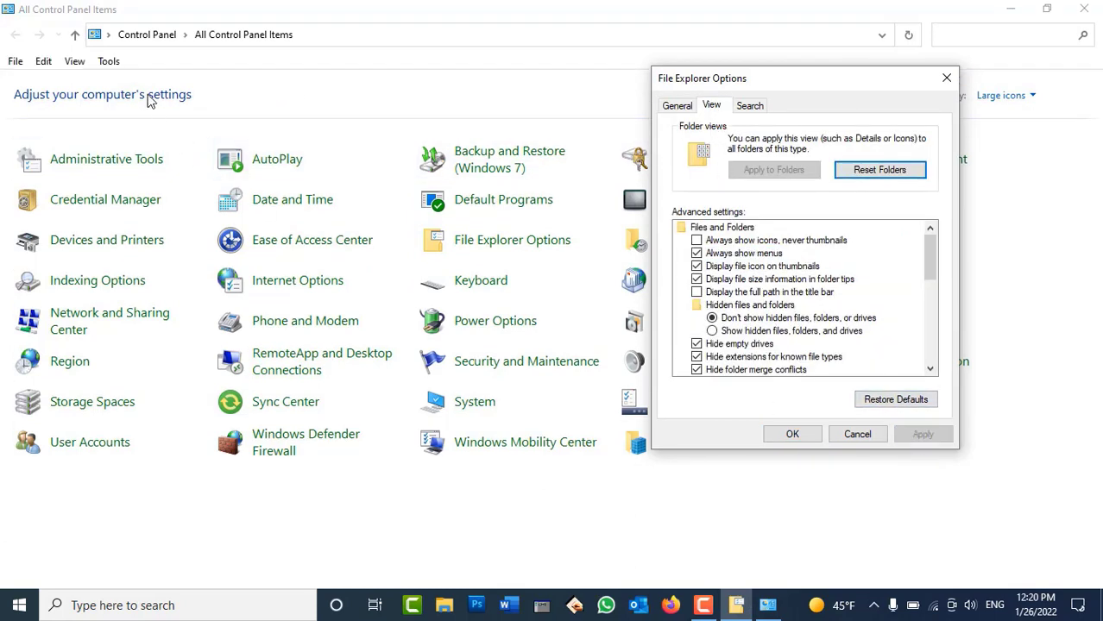
pyautogui.click(15, 61)
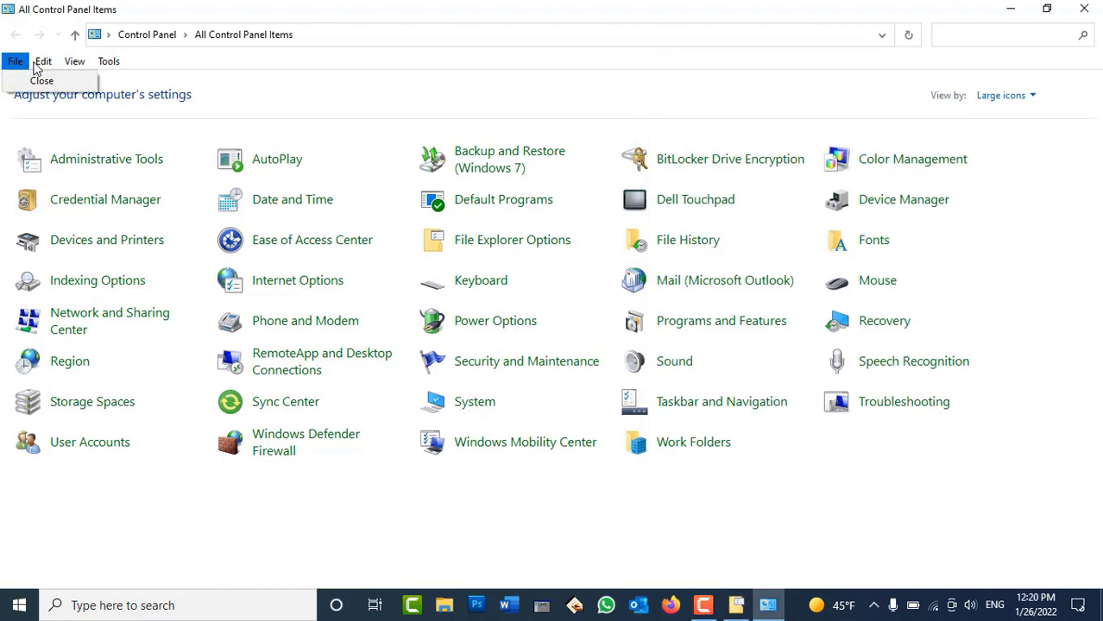
pyautogui.moveTo(109, 64)
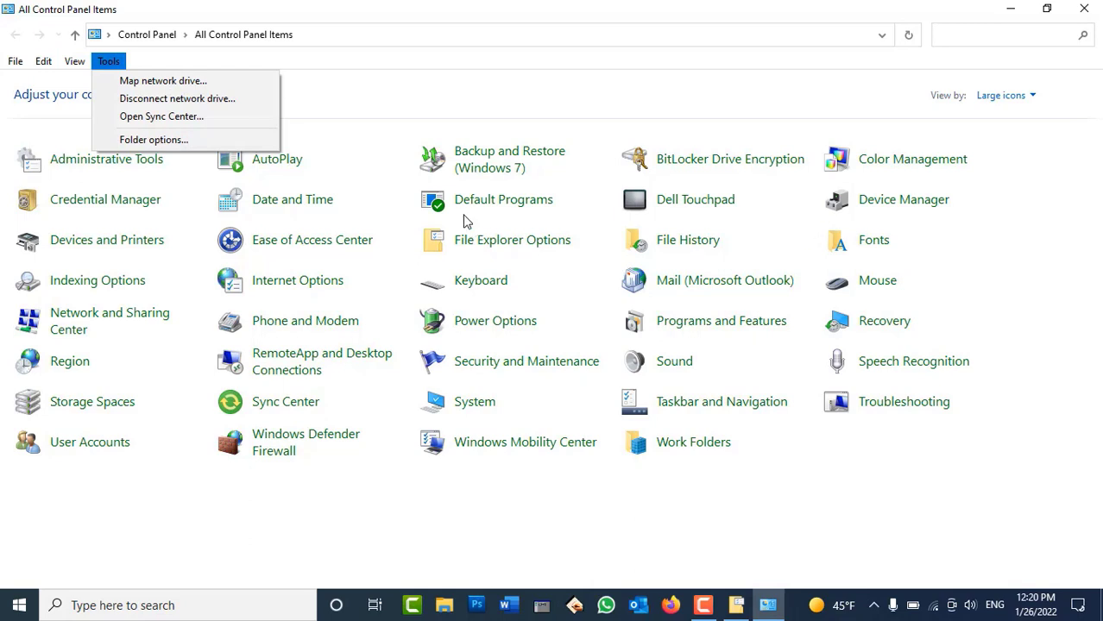
# Disable "Always show menus" in File Explorer Options, apply the change, and close the dialog
pyautogui.click(736, 605)
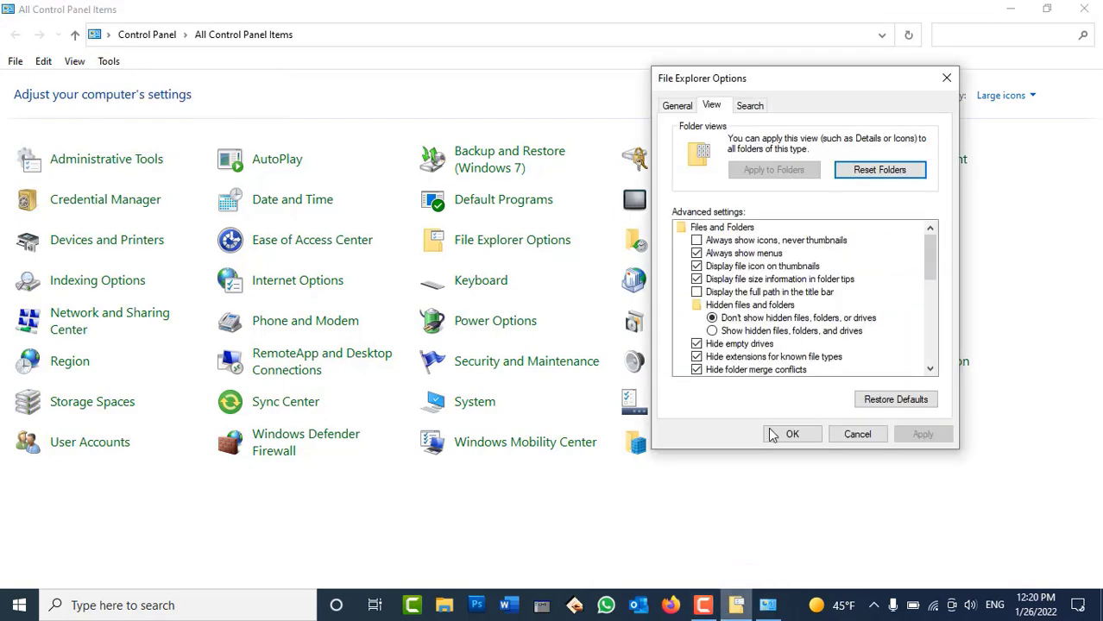
pyautogui.click(725, 254)
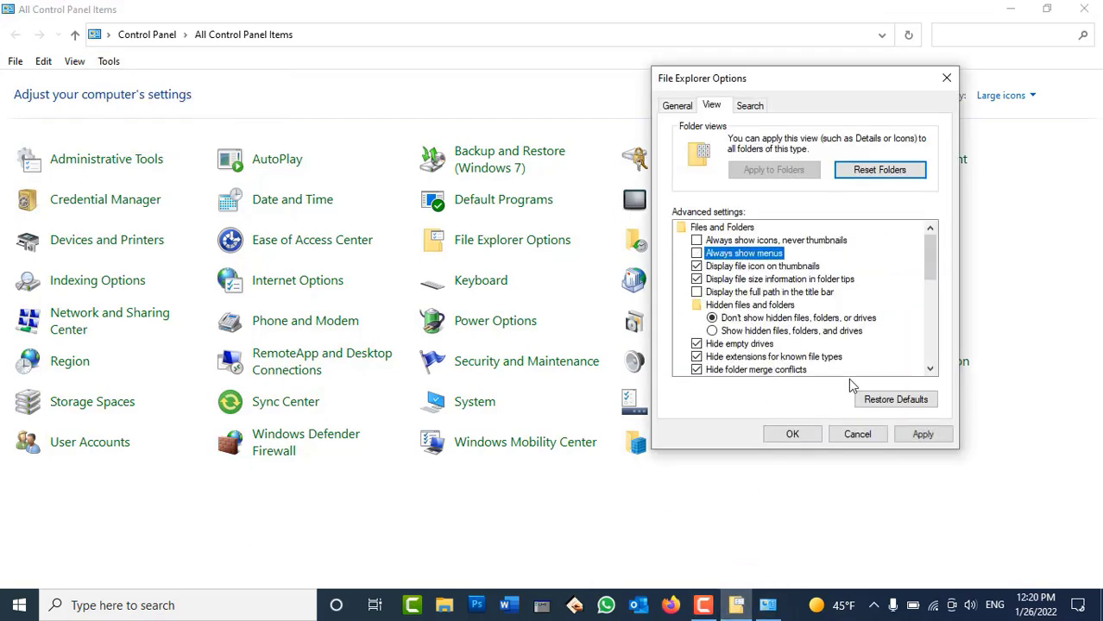
pyautogui.click(921, 434)
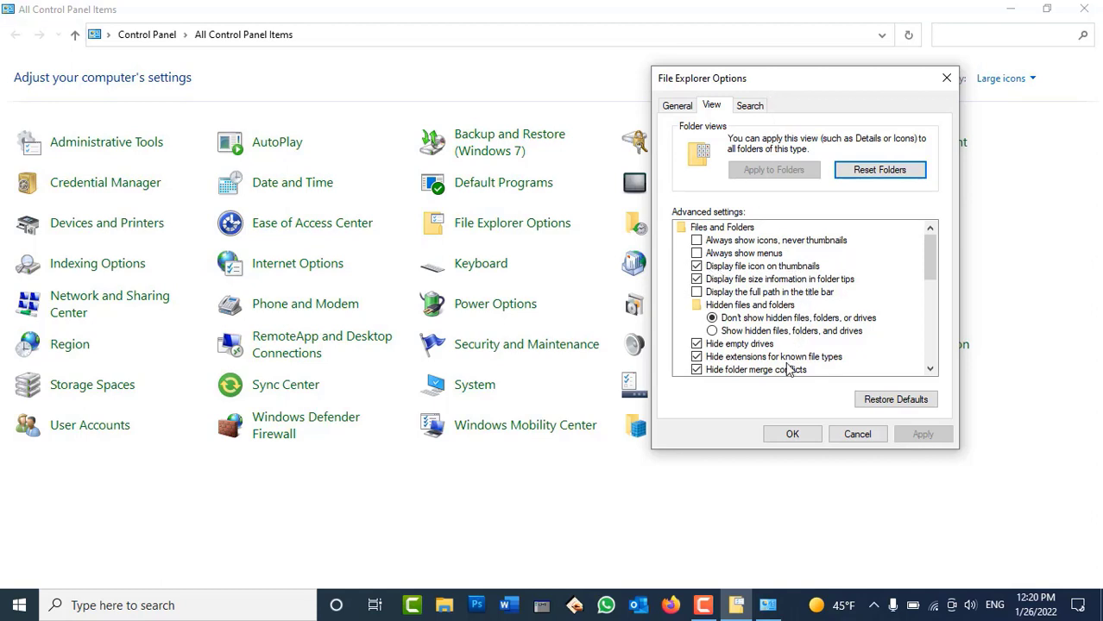
pyautogui.click(792, 434)
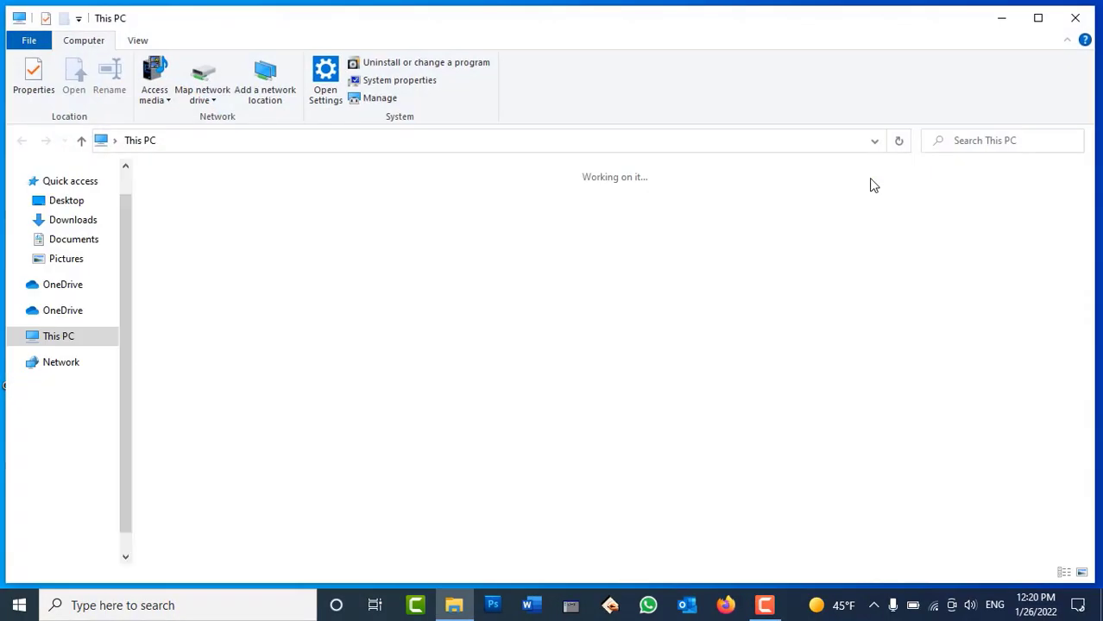
# Open the Tutorials folder on Local Disk (E:), and disable and apply "Display file icon on thumbnails" in its Folder Options view settings
pyautogui.doubleClick(714, 313)
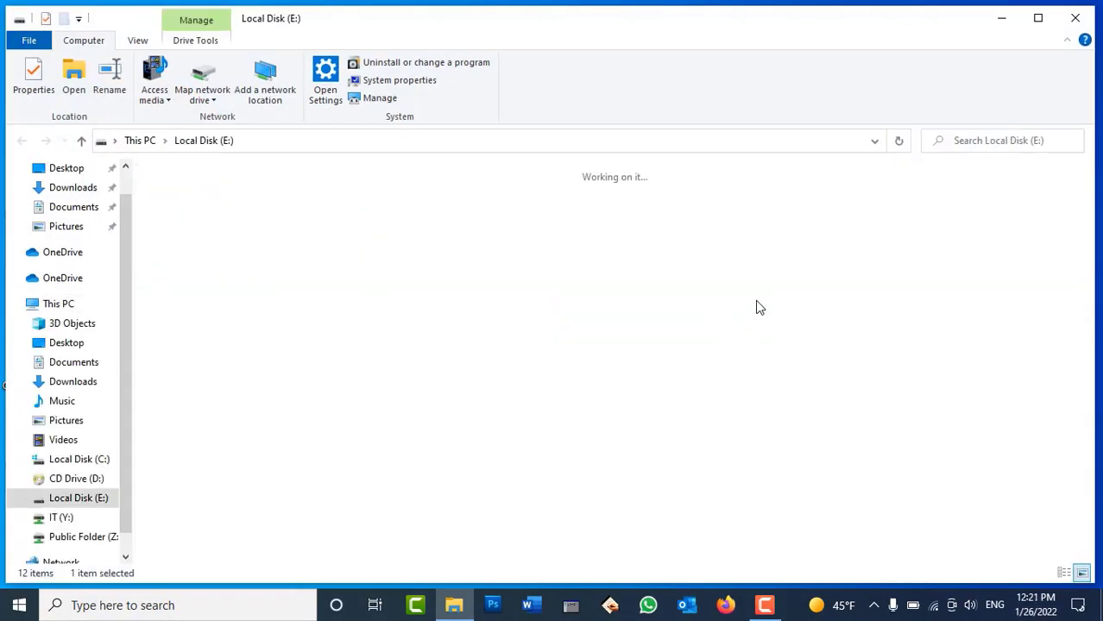
pyautogui.doubleClick(955, 207)
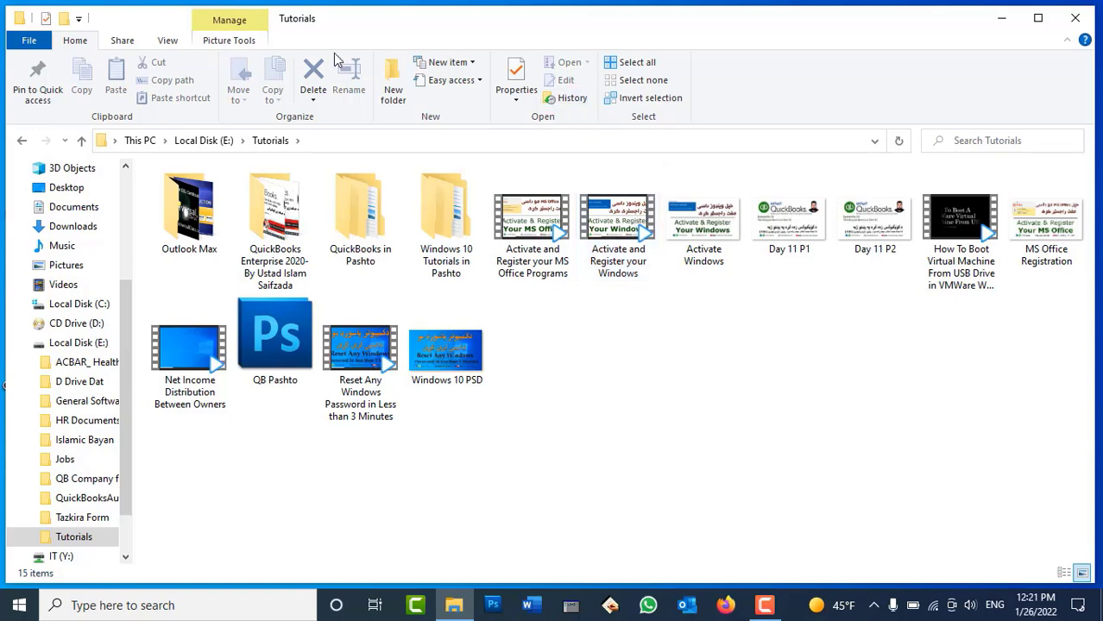
pyautogui.click(170, 41)
pyautogui.click(787, 77)
pyautogui.moveTo(195, 193); pyautogui.dragTo(971, 178)
pyautogui.click(861, 197)
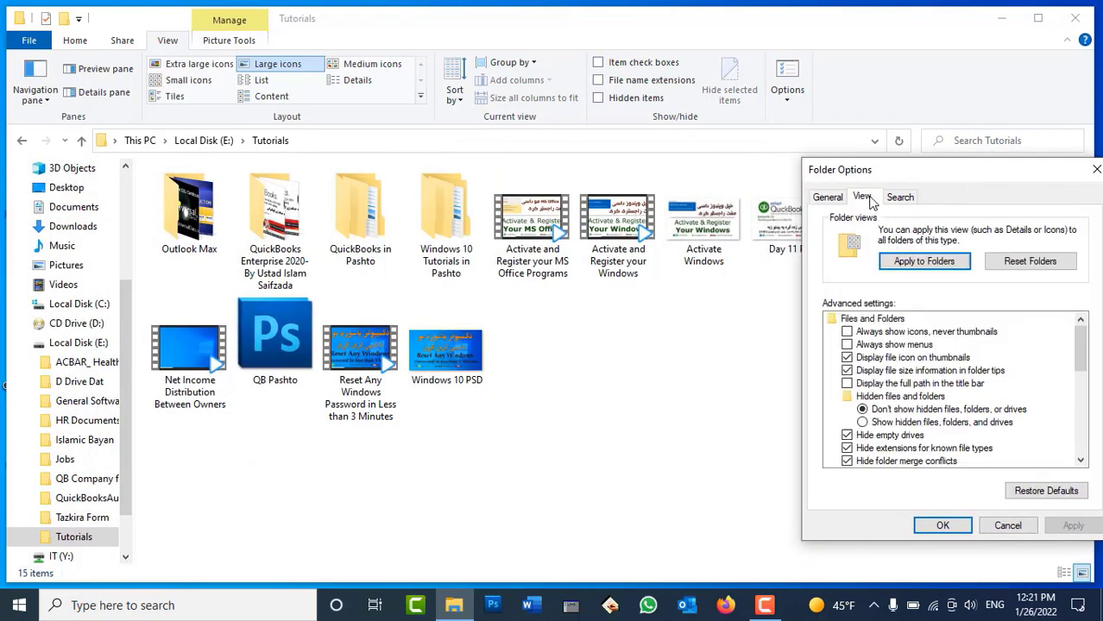
pyautogui.click(874, 359)
pyautogui.click(1083, 528)
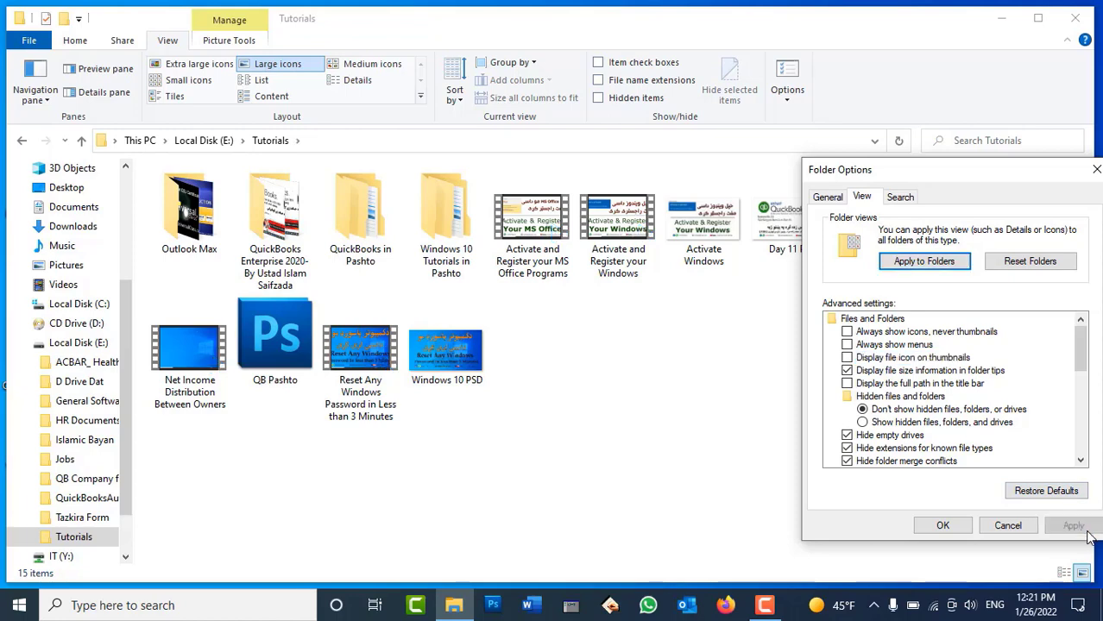
# Re-enable "Display file icon on thumbnails", apply it, close Folder Options, and refresh the Tutorials folder
pyautogui.click(906, 357)
pyautogui.click(1068, 526)
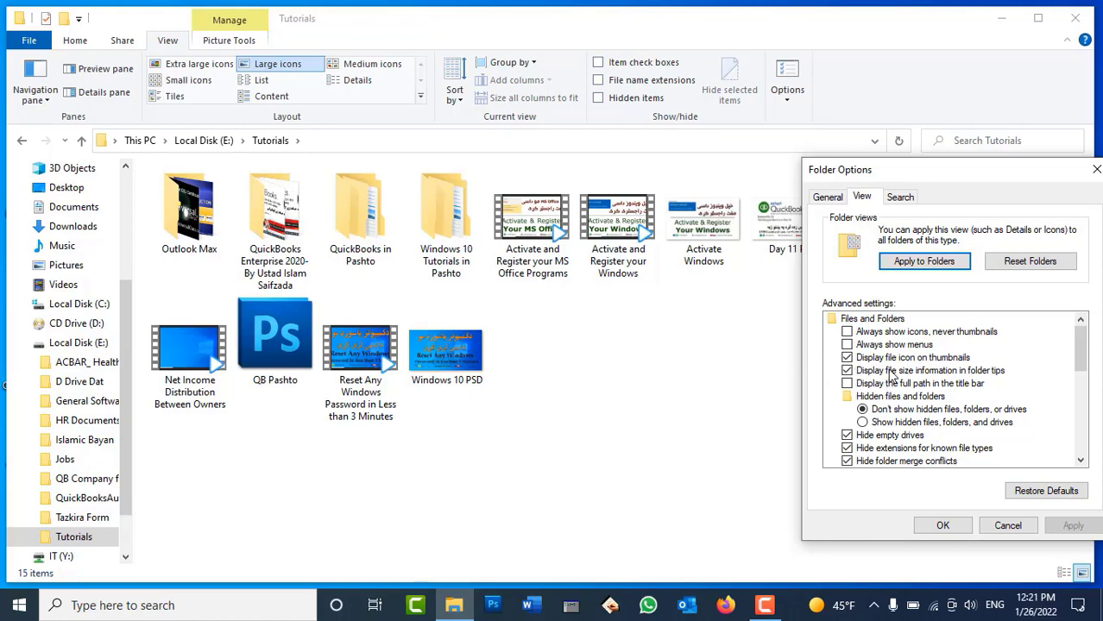
pyautogui.click(942, 525)
pyautogui.rightClick(731, 389)
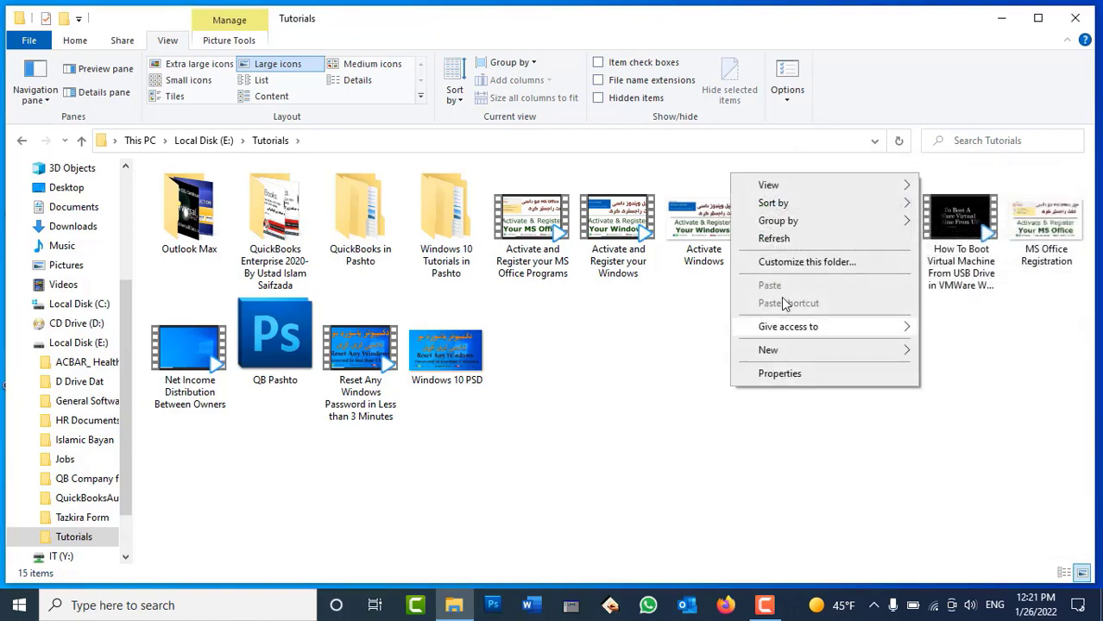
pyautogui.click(799, 239)
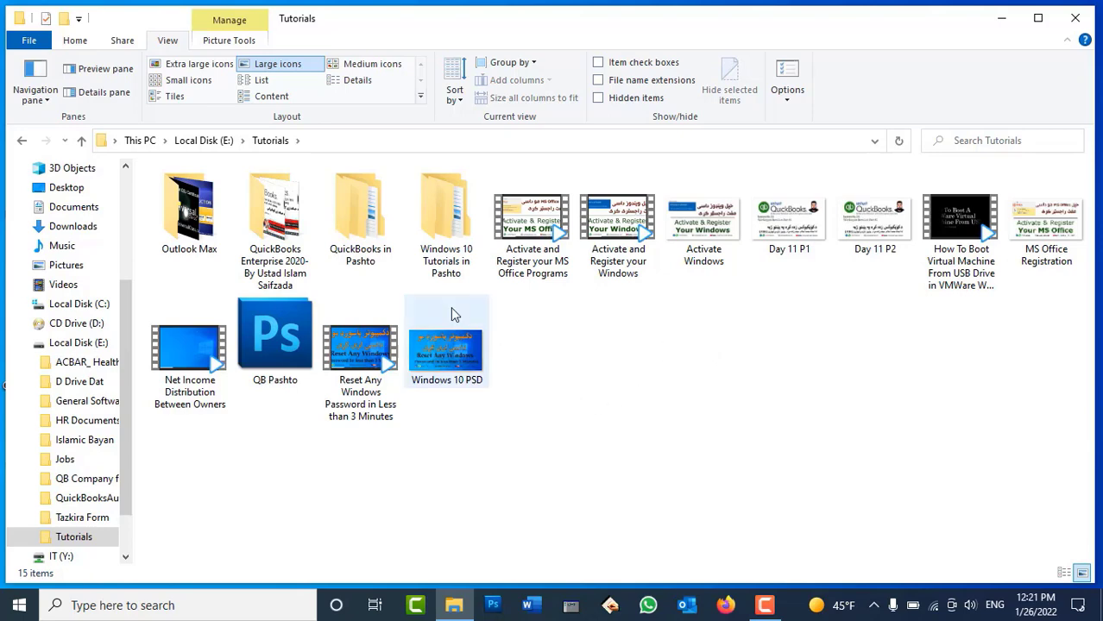
# Check the size of the "Windows 10 Tutorials in Pashto" folder in its properties, close them, and refresh the Tutorials folder
pyautogui.click(446, 258)
pyautogui.rightClick(446, 257)
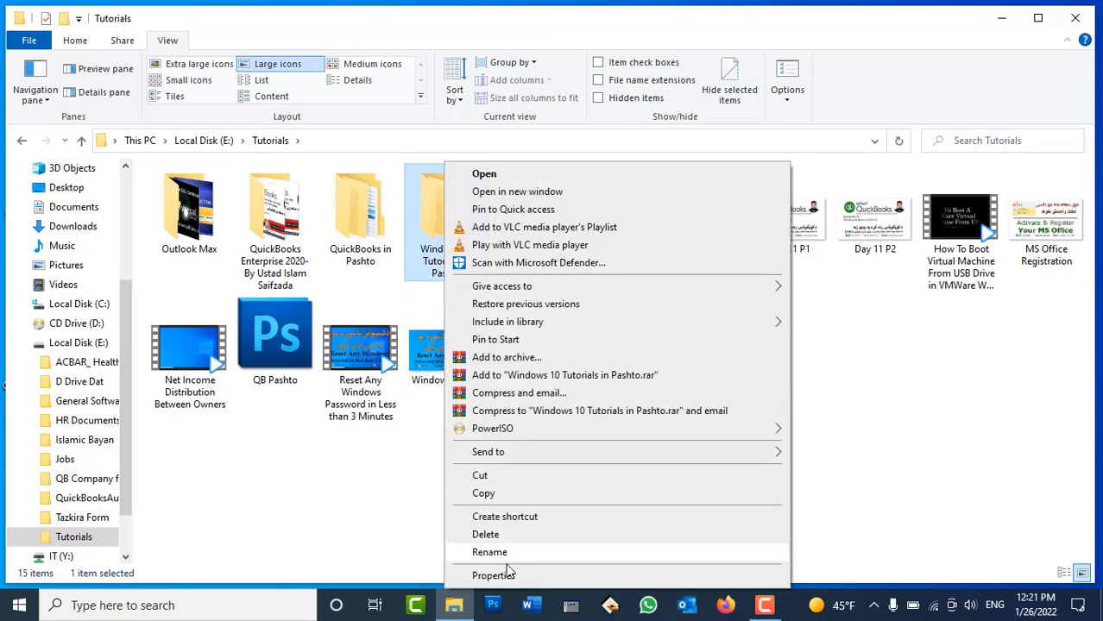
pyautogui.click(470, 573)
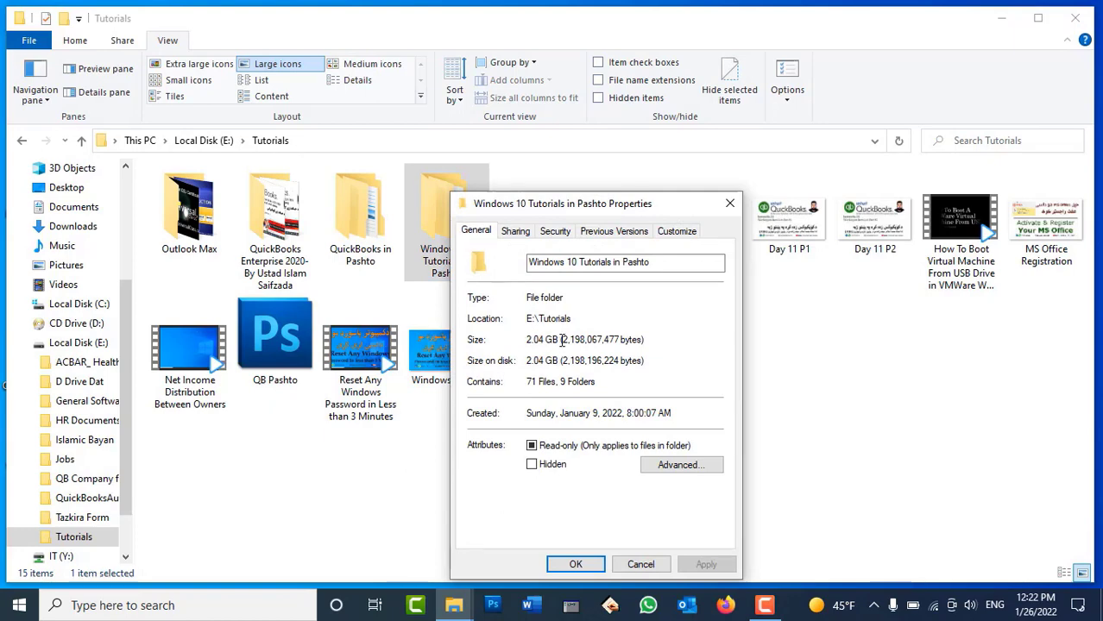
pyautogui.click(729, 203)
pyautogui.rightClick(728, 315)
pyautogui.click(757, 383)
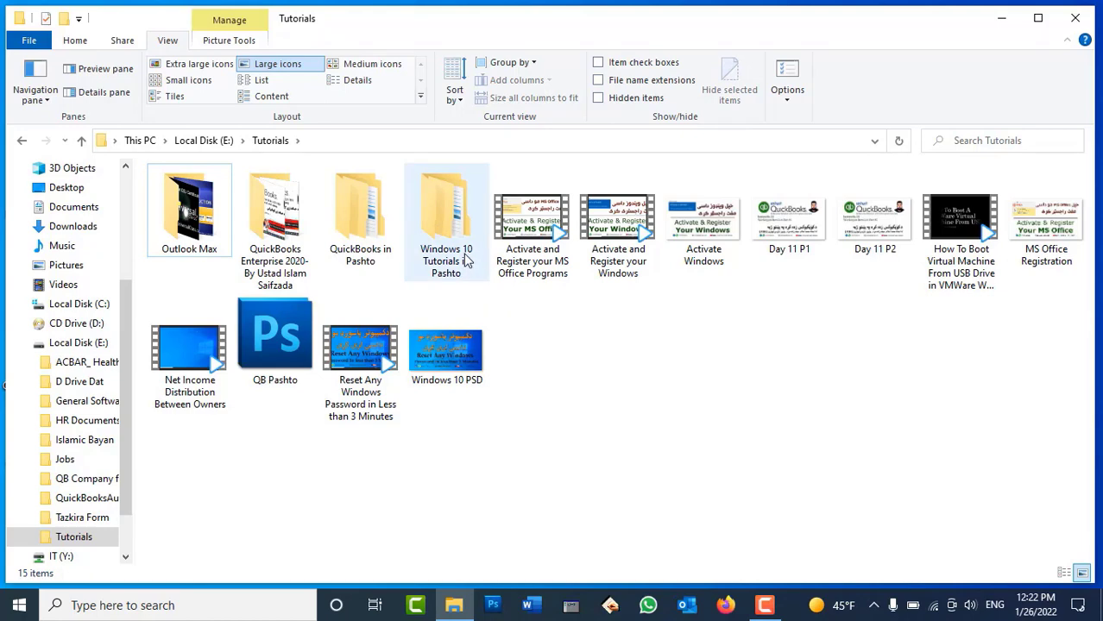
# Review the Folder Options view settings, close the dialog, and refresh the Tutorials folder
pyautogui.click(790, 76)
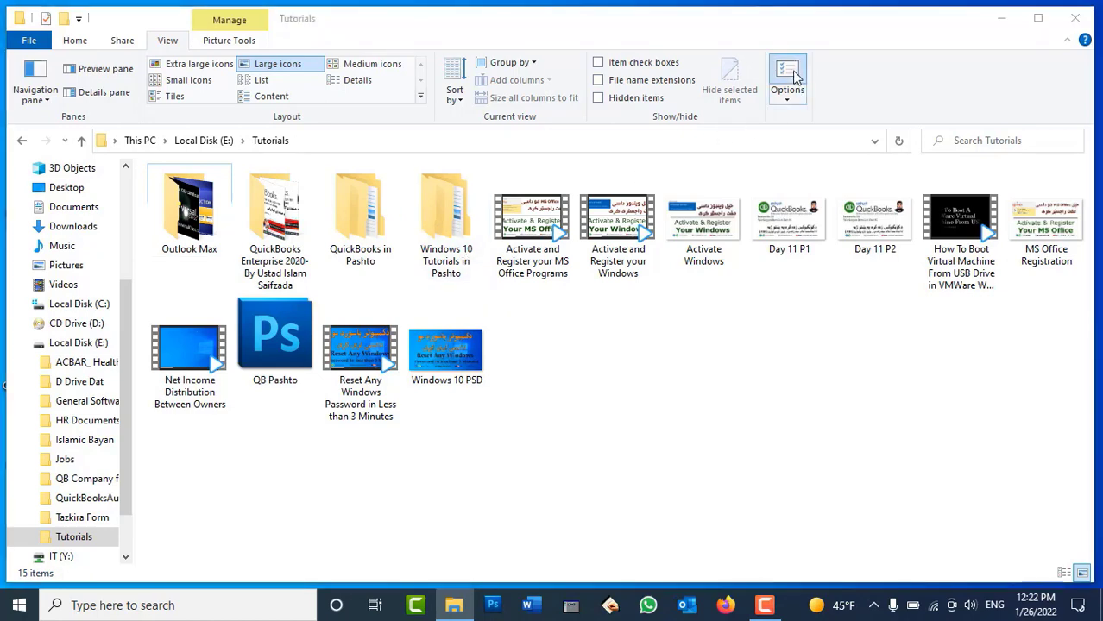
pyautogui.click(86, 211)
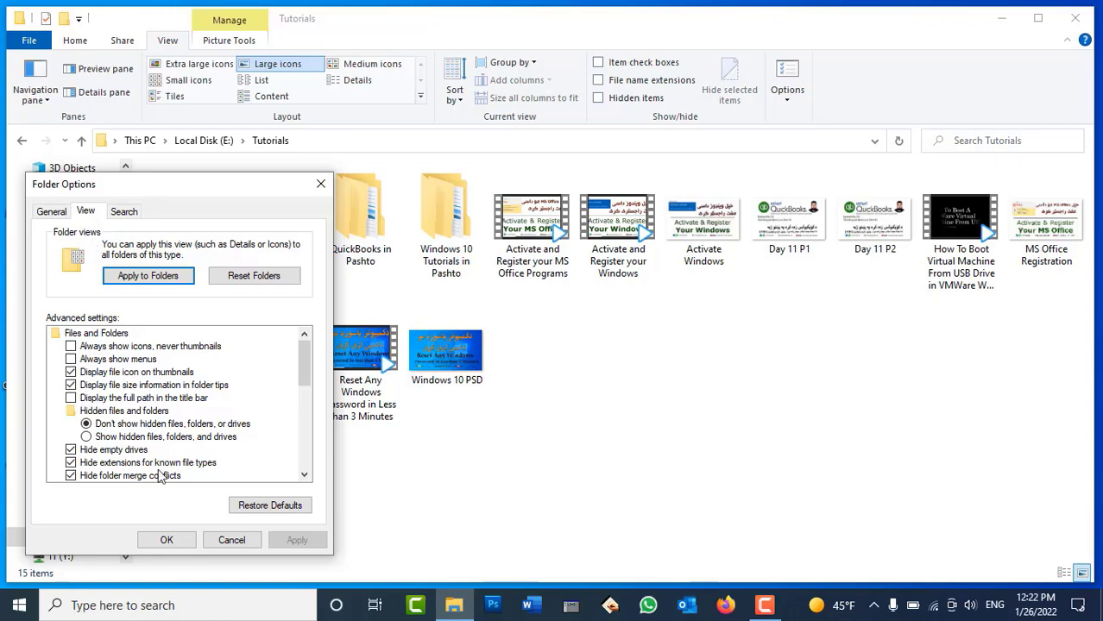
pyautogui.click(166, 540)
pyautogui.rightClick(627, 402)
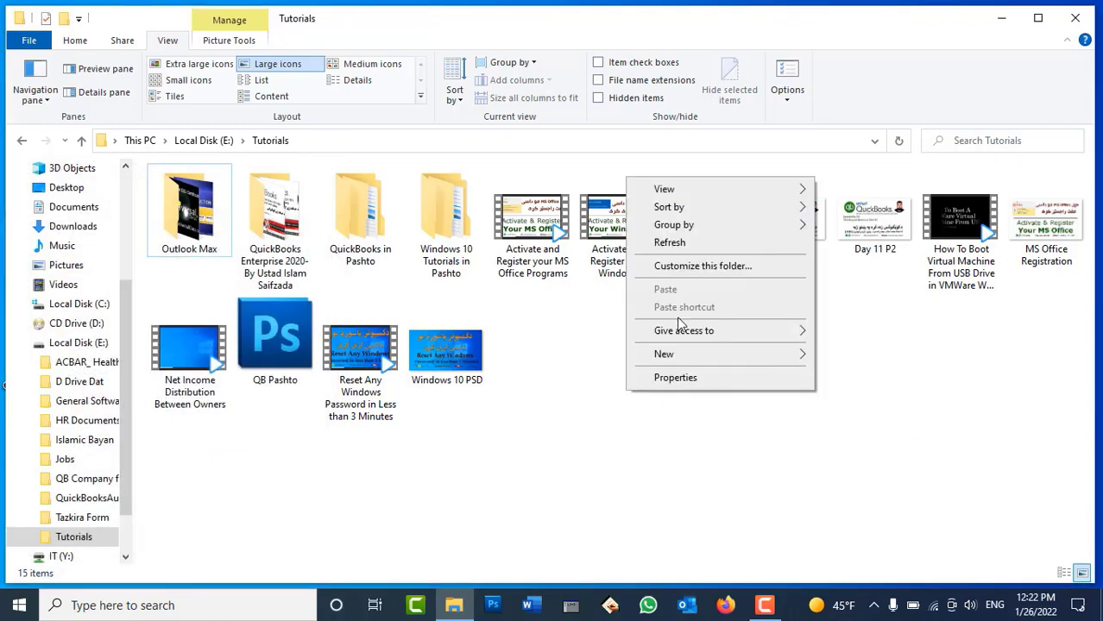
pyautogui.click(670, 243)
# Check the "QuickBooks in Pashto" folder and the "Activate and Register your MS Office Programs" video for information tips
pyautogui.click(355, 248)
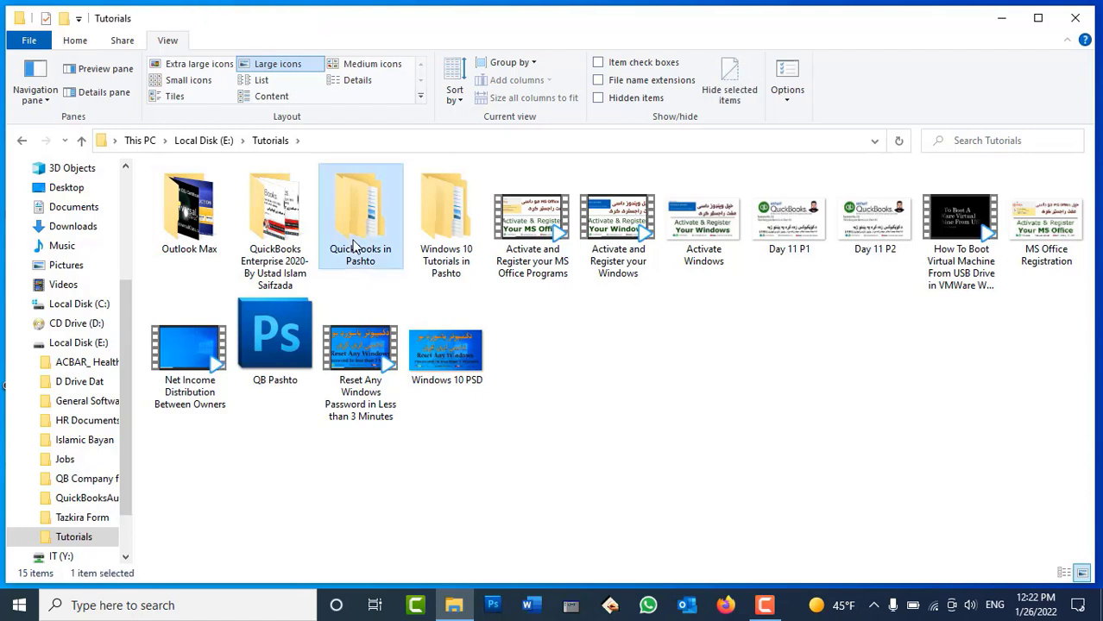
pyautogui.click(626, 320)
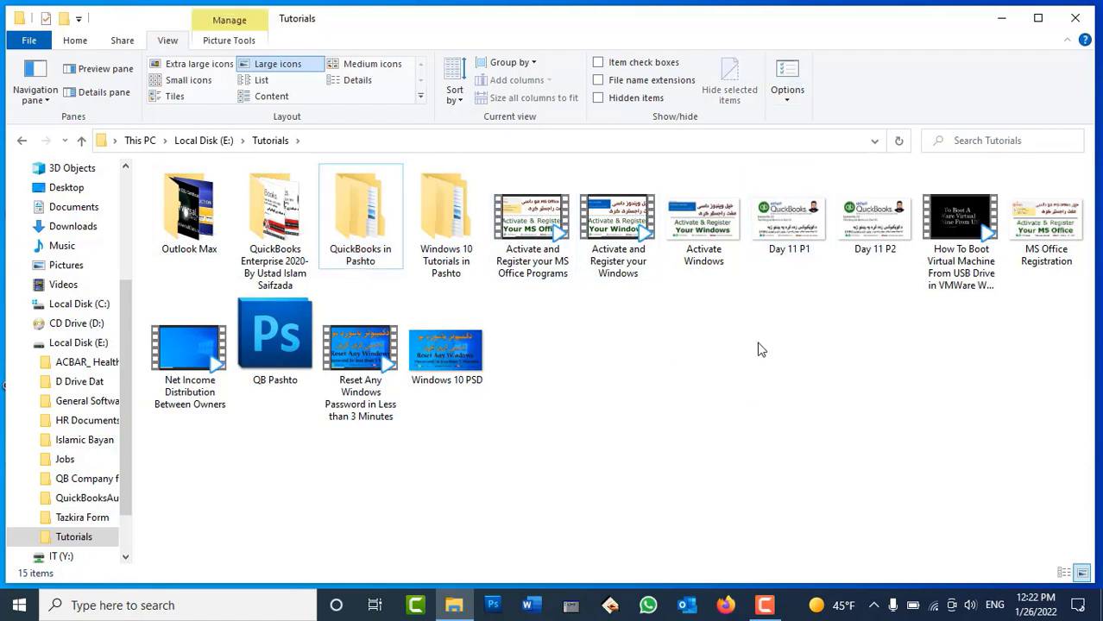
pyautogui.click(533, 226)
pyautogui.click(687, 326)
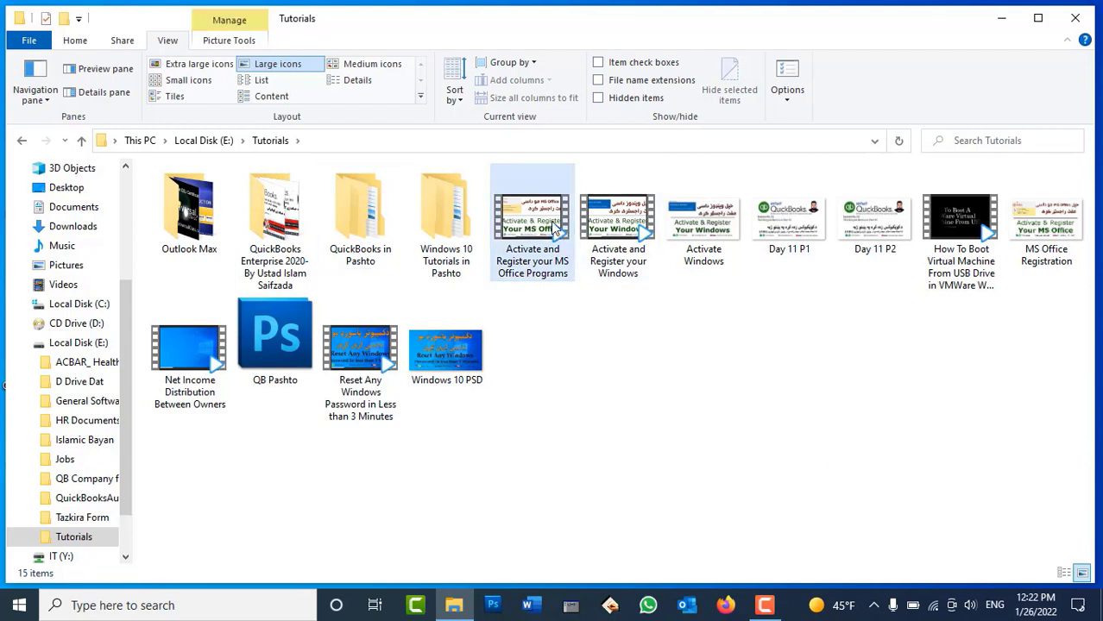
# Restore and apply the default Folder Options view settings, and check the tips of the "QuickBooks in Pashto" and "Windows 10 Tutorials in Pashto" folders
pyautogui.click(787, 86)
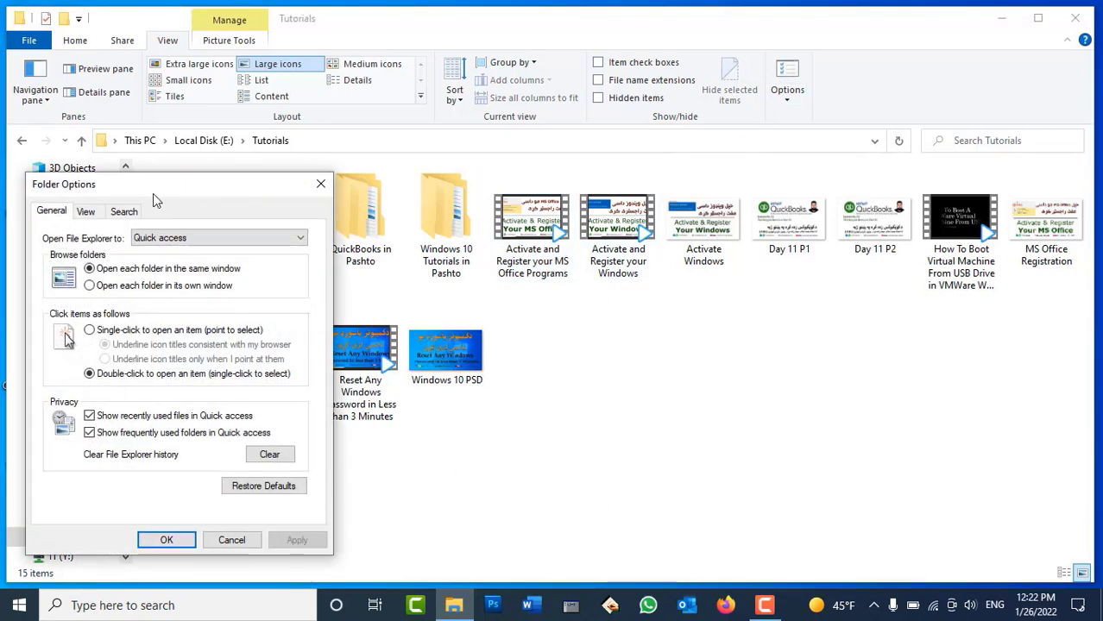
pyautogui.click(86, 211)
pyautogui.click(295, 505)
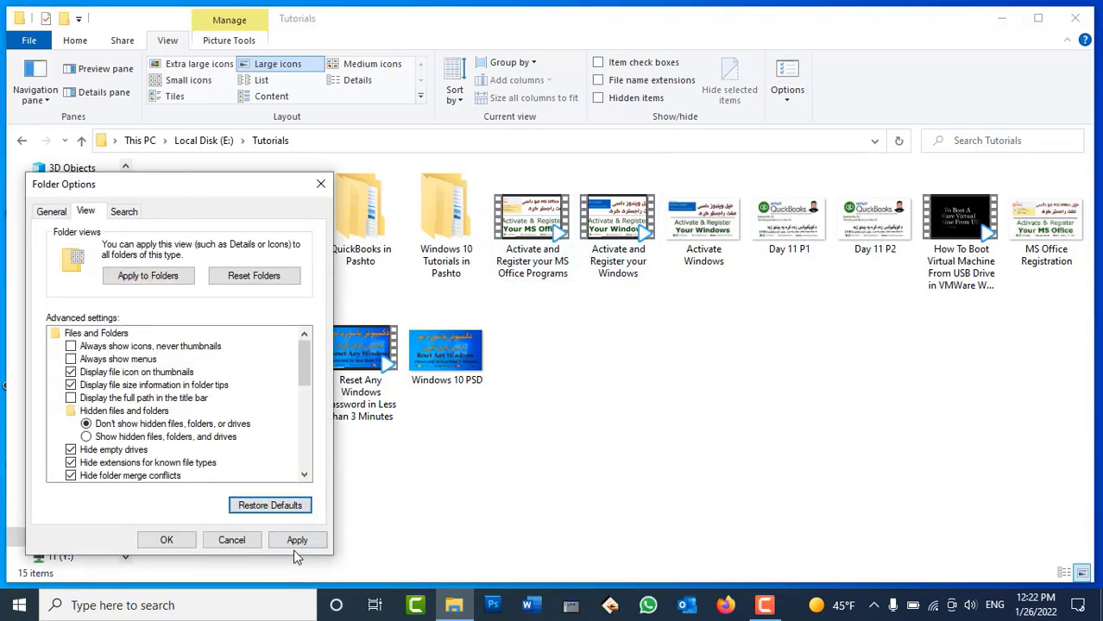
pyautogui.click(296, 540)
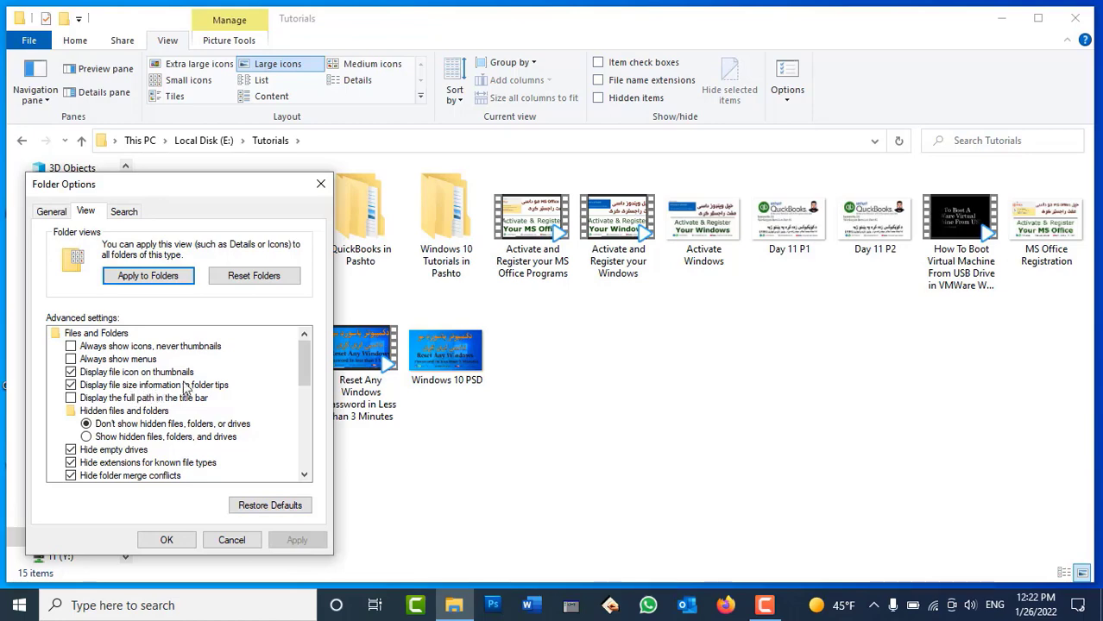
pyautogui.click(166, 540)
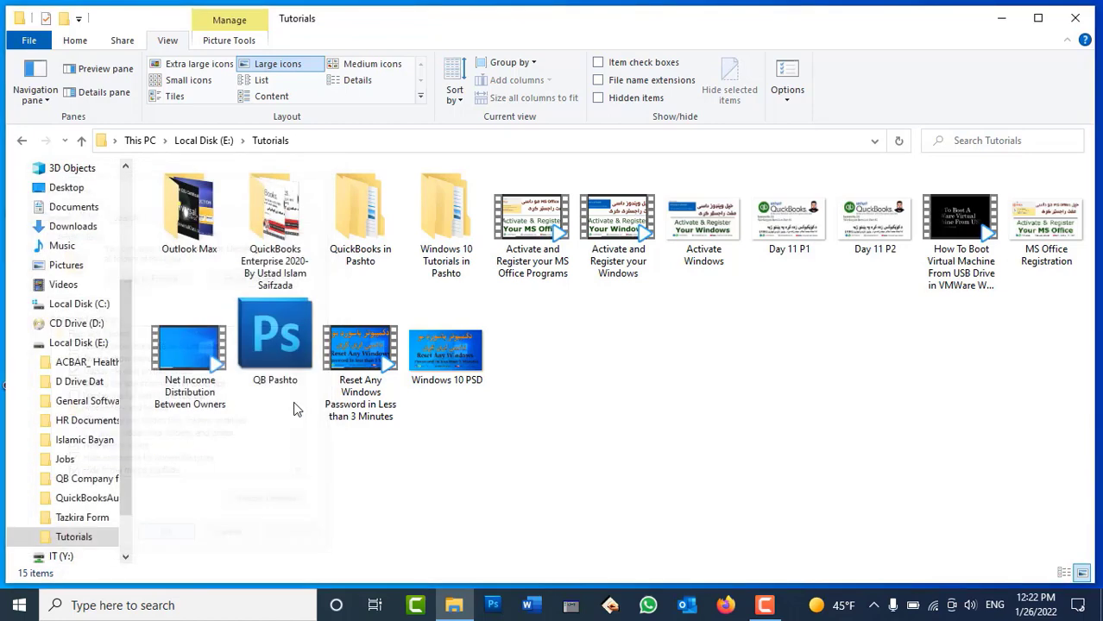
pyautogui.moveTo(358, 255)
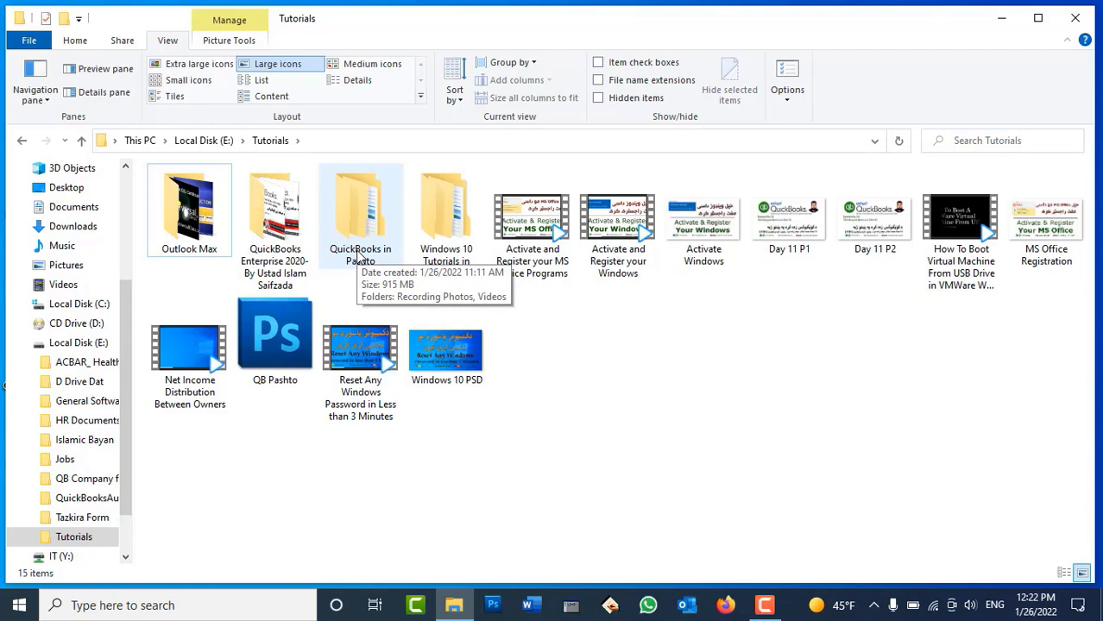
pyautogui.moveTo(432, 222)
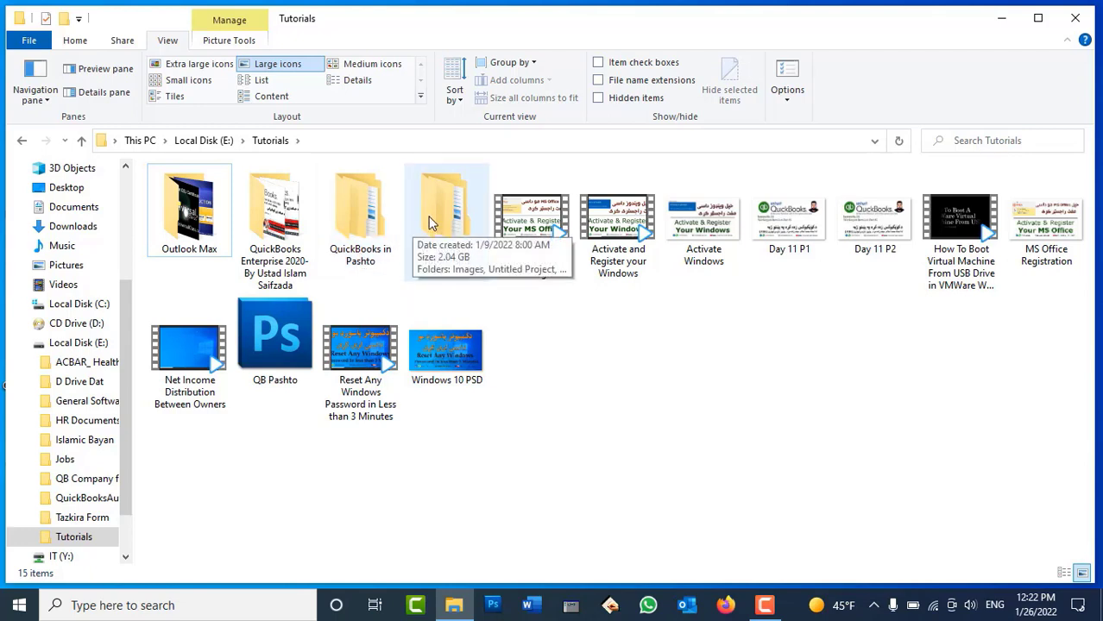
# Turn off file size information in folder tips, refresh the Tutorials folder, and check the tip of "Windows 10 Tutorials in Pashto"
pyautogui.click(784, 77)
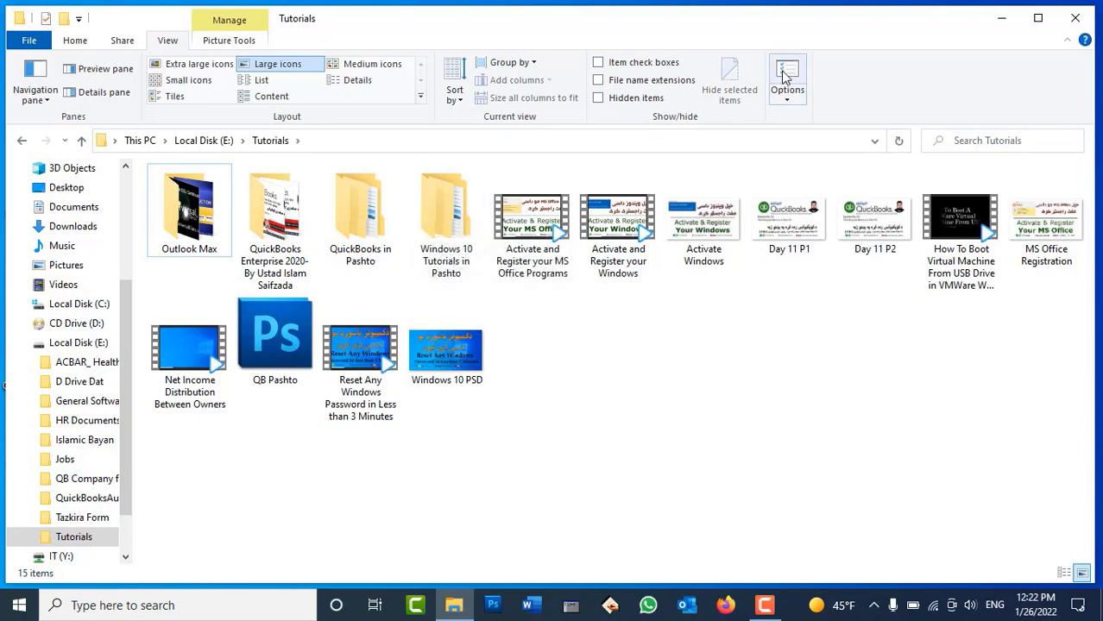
pyautogui.moveTo(240, 199); pyautogui.dragTo(953, 164)
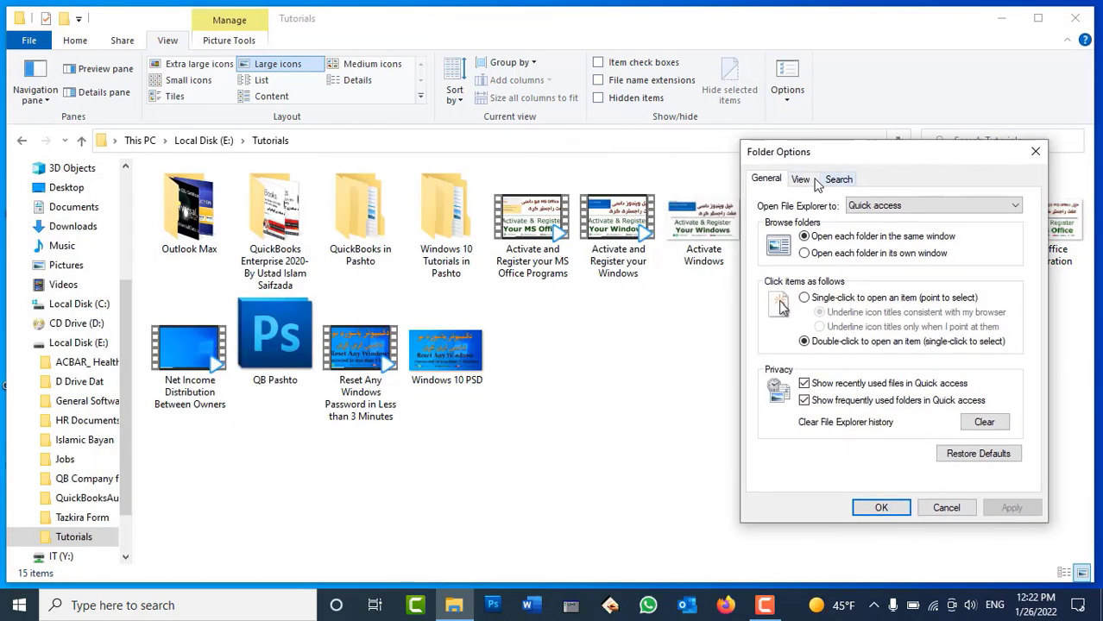
pyautogui.click(800, 178)
pyautogui.click(818, 354)
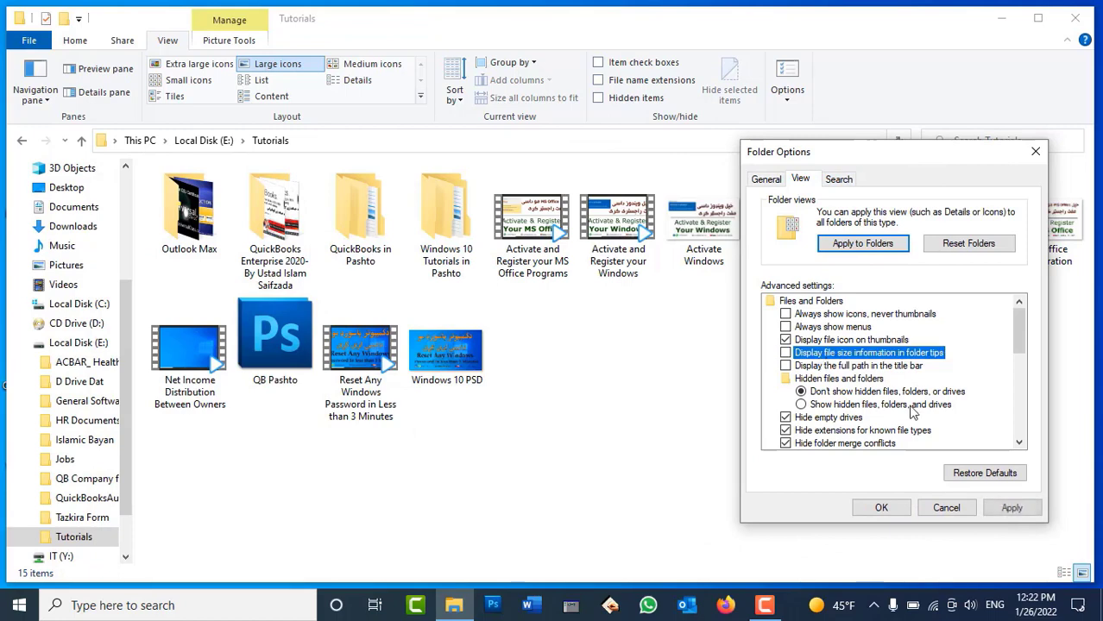
pyautogui.click(1009, 508)
pyautogui.click(885, 508)
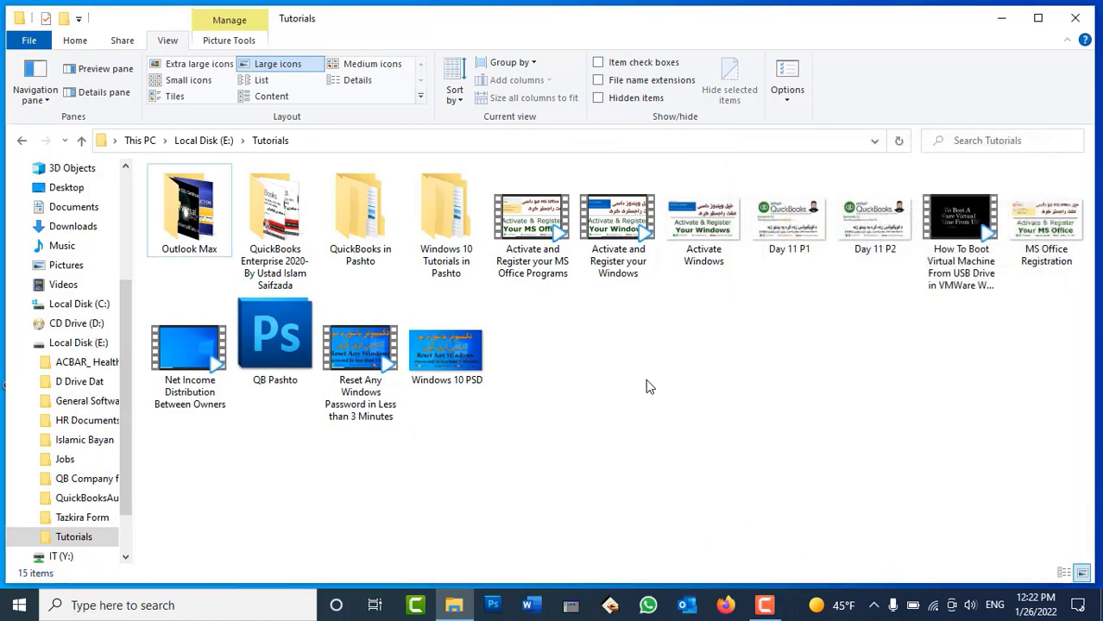
pyautogui.rightClick(672, 412)
pyautogui.click(701, 229)
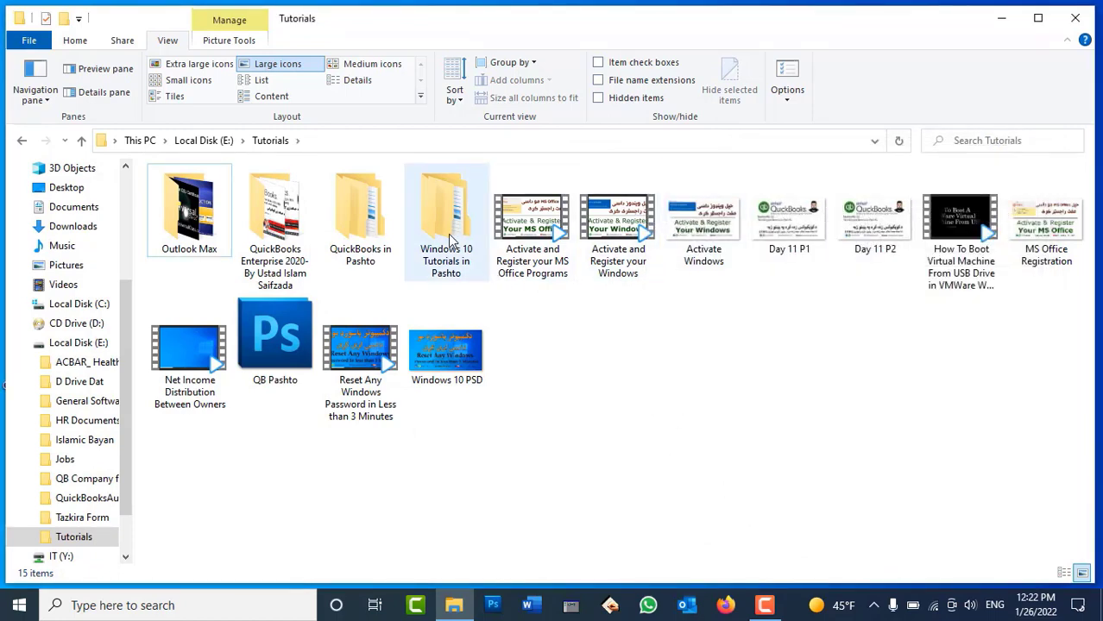
pyautogui.moveTo(448, 240)
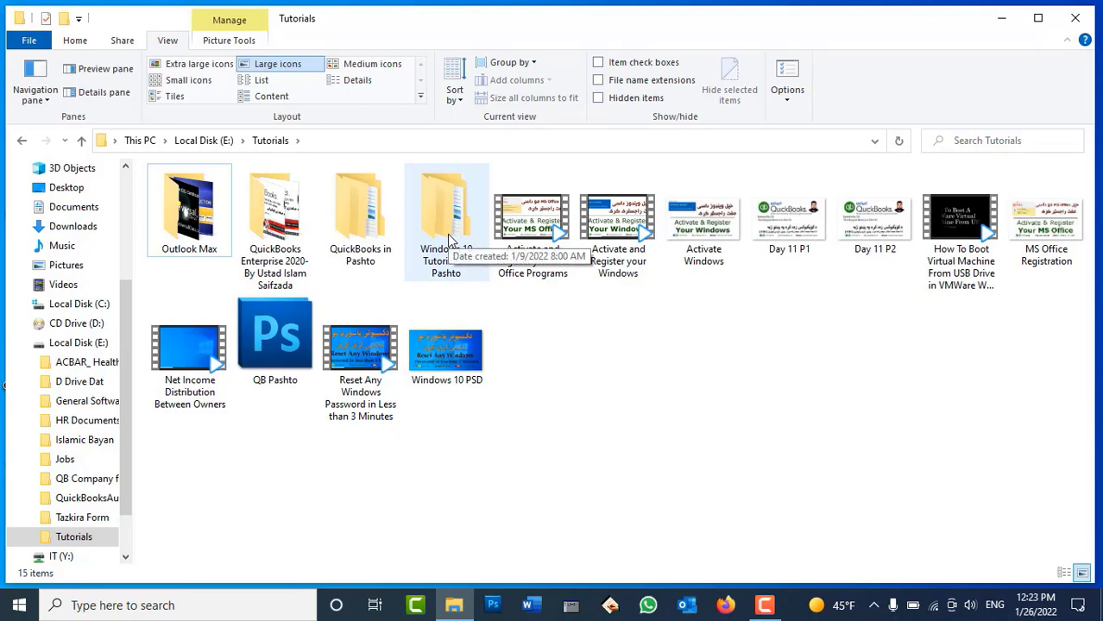
# Turn file size information in folder tips back on in the Folder Options view settings and apply it
pyautogui.click(787, 82)
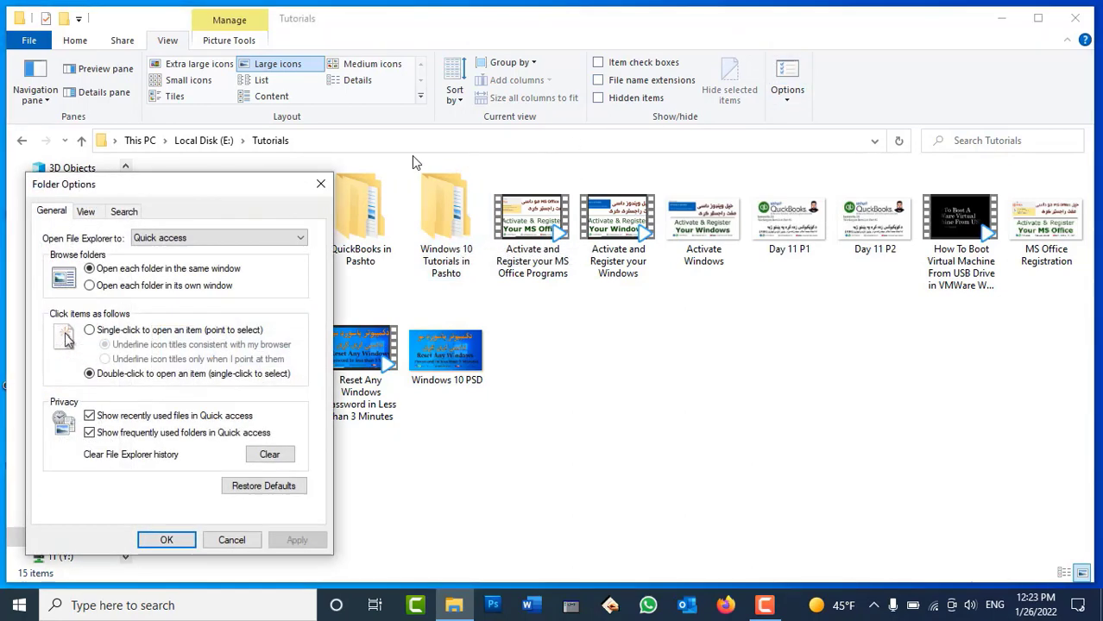
pyautogui.moveTo(173, 195); pyautogui.dragTo(738, 108)
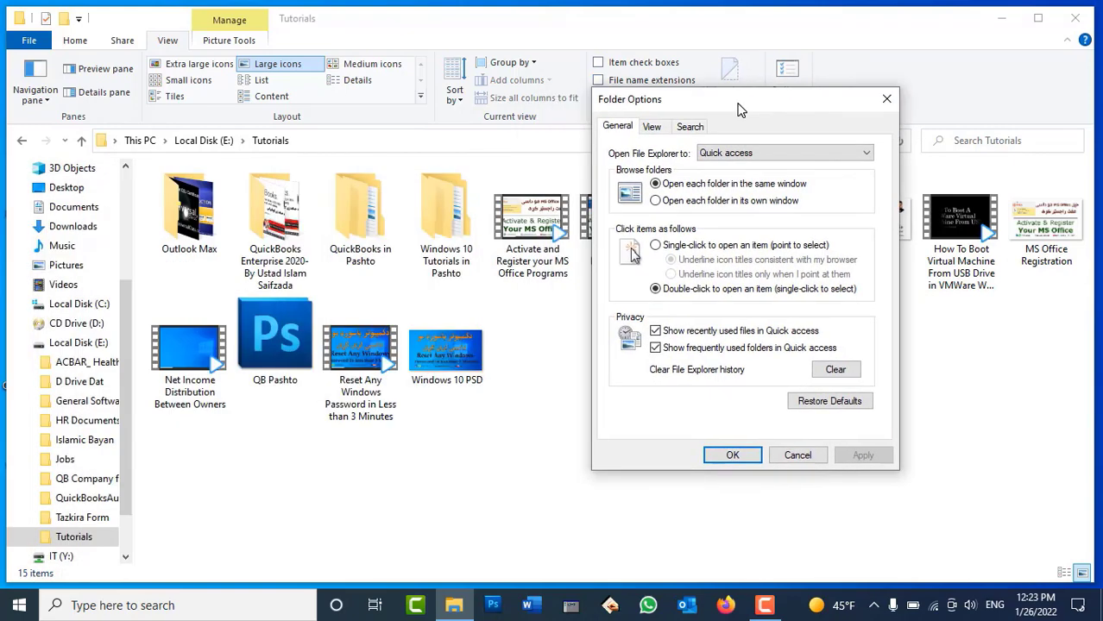
pyautogui.click(653, 126)
pyautogui.click(688, 300)
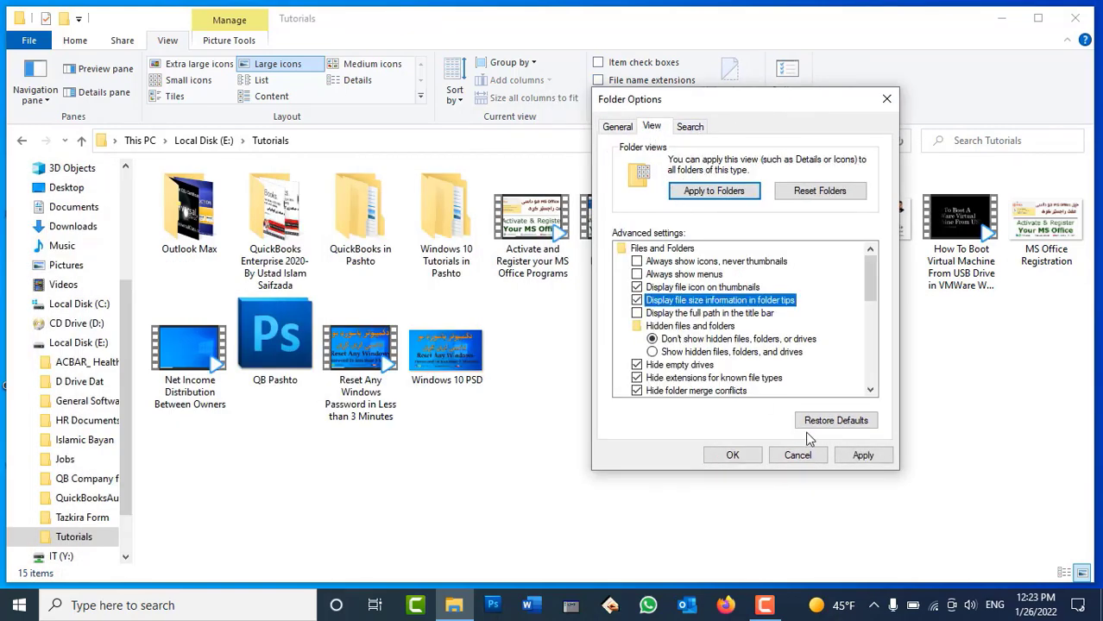
pyautogui.click(860, 455)
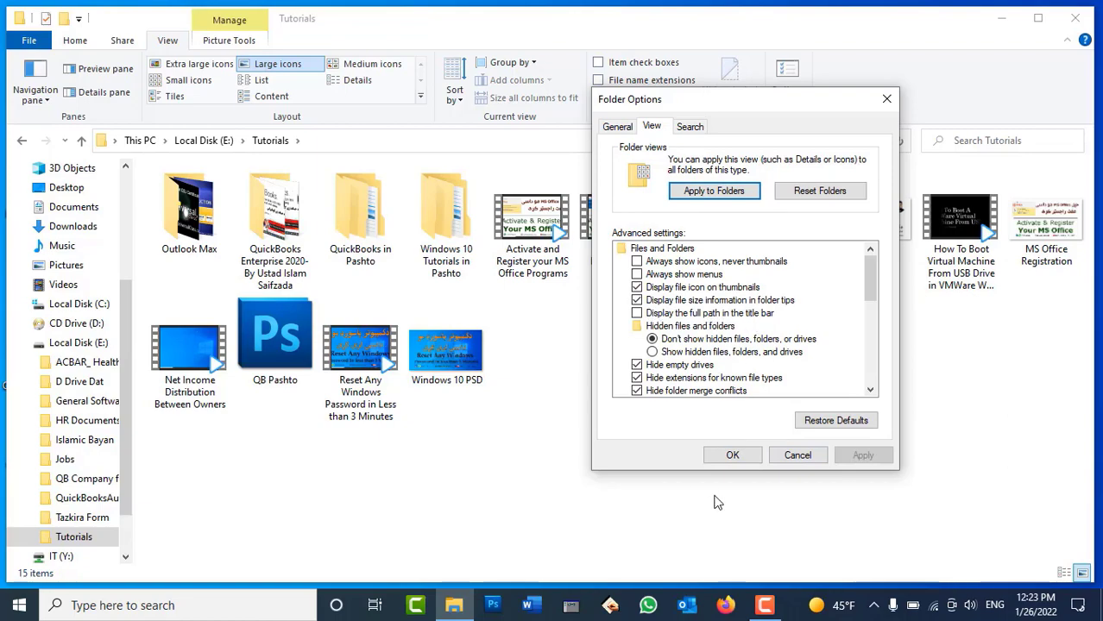
pyautogui.click(731, 455)
# Close the folder window and reopen Local Disk (E:) from This PC, going to Tutorials and its "Windows 10 Tutorials in Pashto" folder
pyautogui.click(1075, 21)
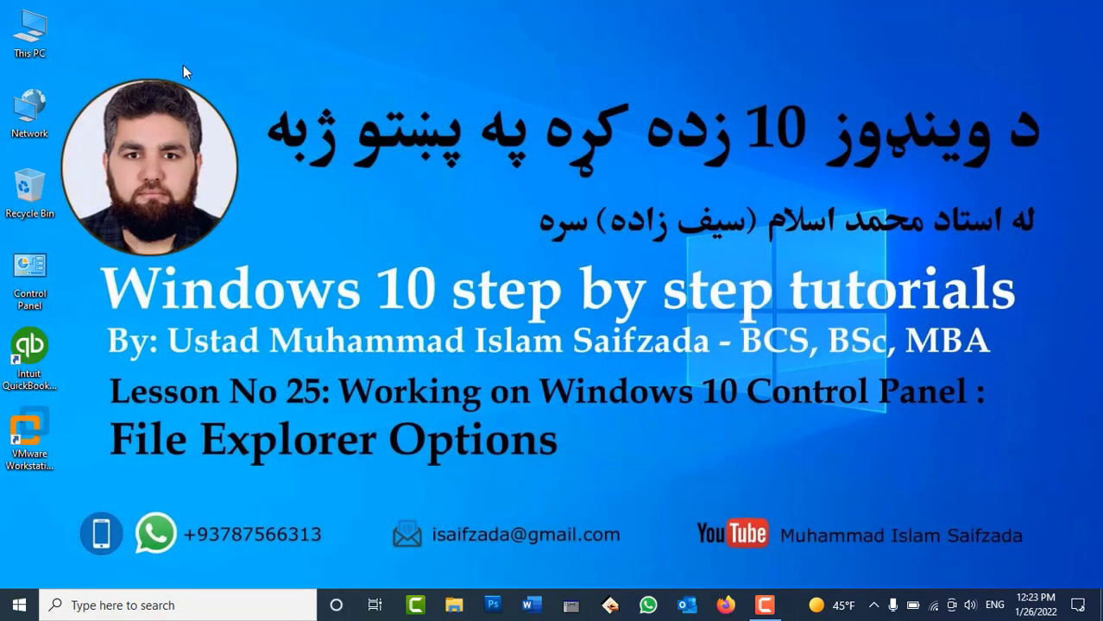
pyautogui.doubleClick(25, 32)
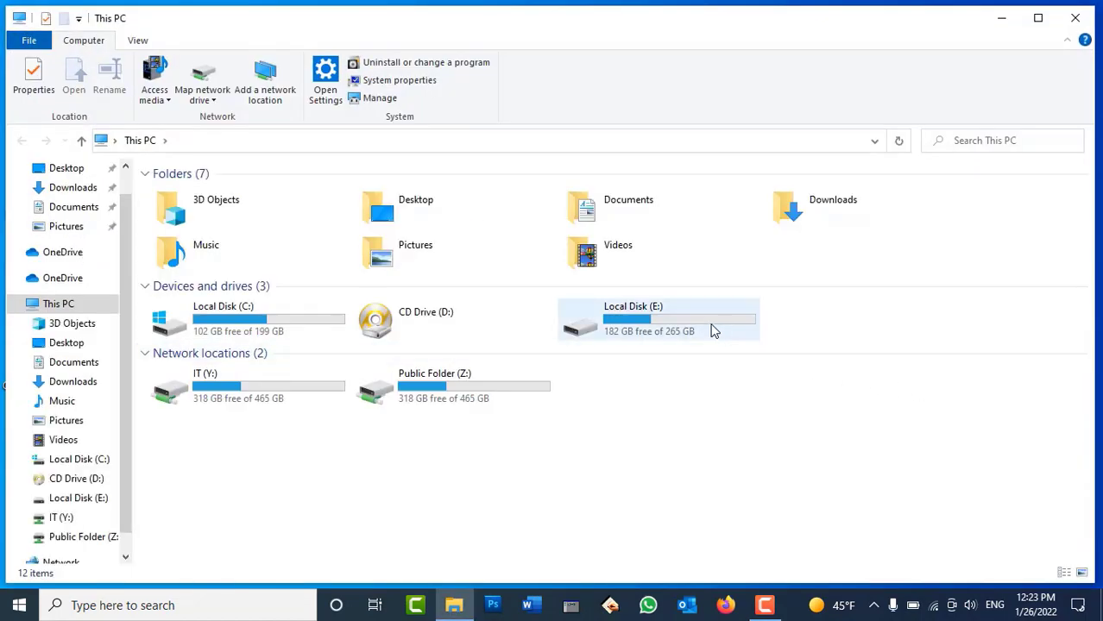
pyautogui.doubleClick(713, 331)
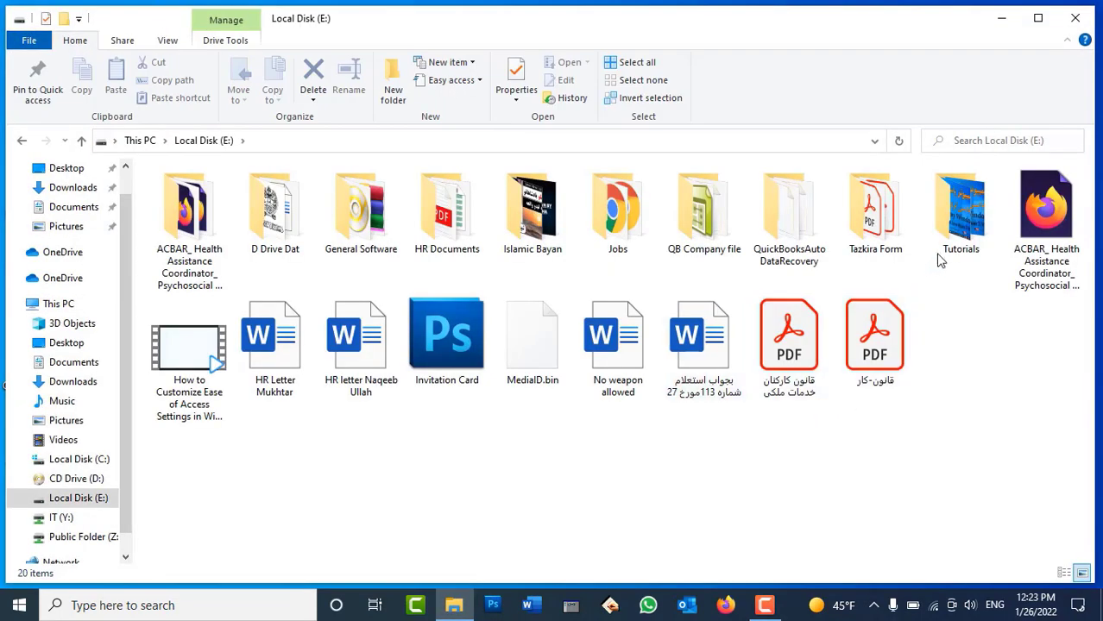
pyautogui.doubleClick(953, 221)
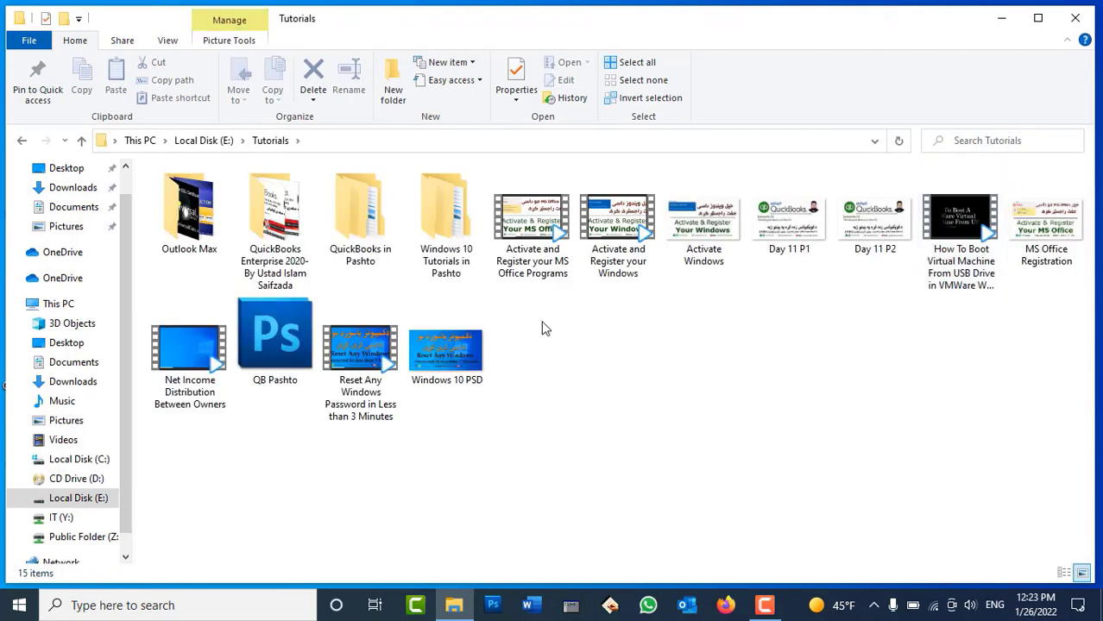
pyautogui.doubleClick(456, 246)
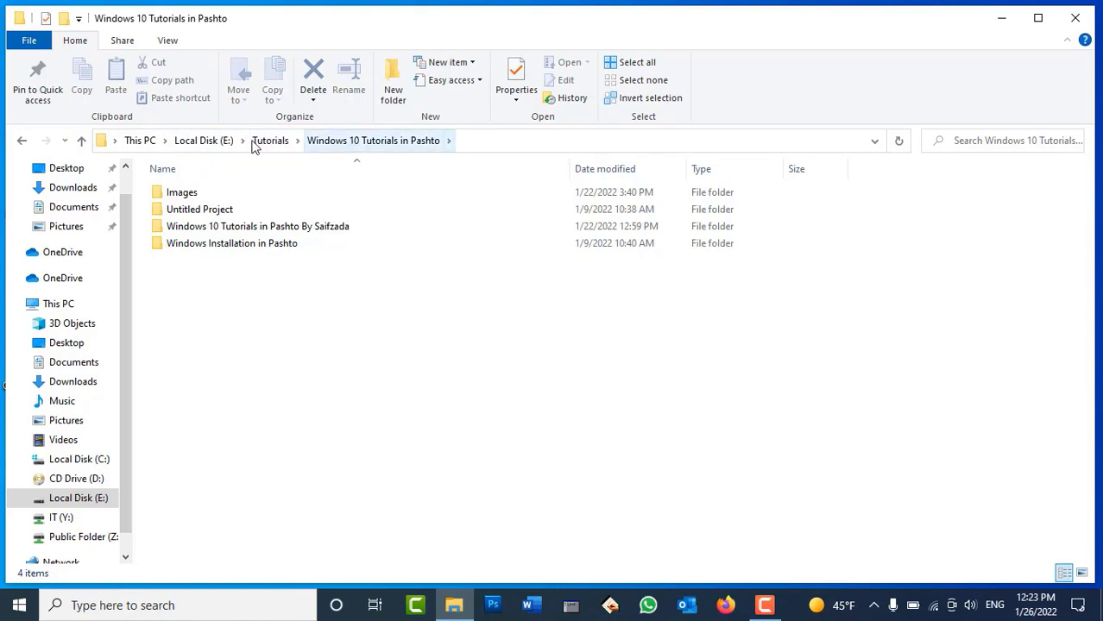
# Enable and apply displaying the full path in the title bar in the Folder Options view settings
pyautogui.click(167, 40)
pyautogui.click(787, 69)
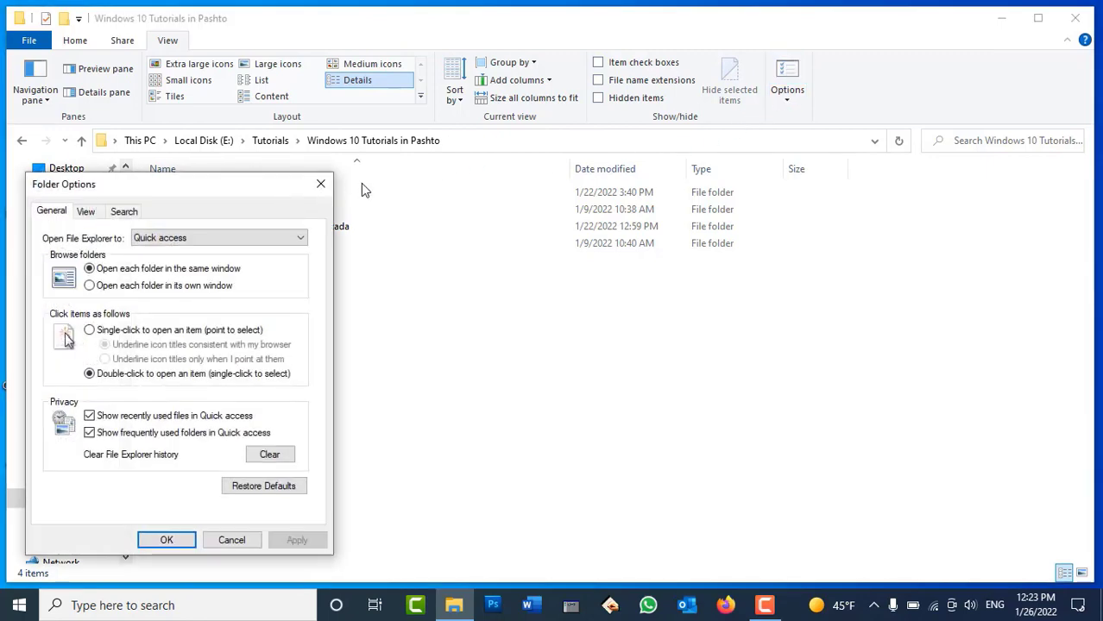
pyautogui.moveTo(306, 185); pyautogui.dragTo(833, 130)
pyautogui.click(637, 154)
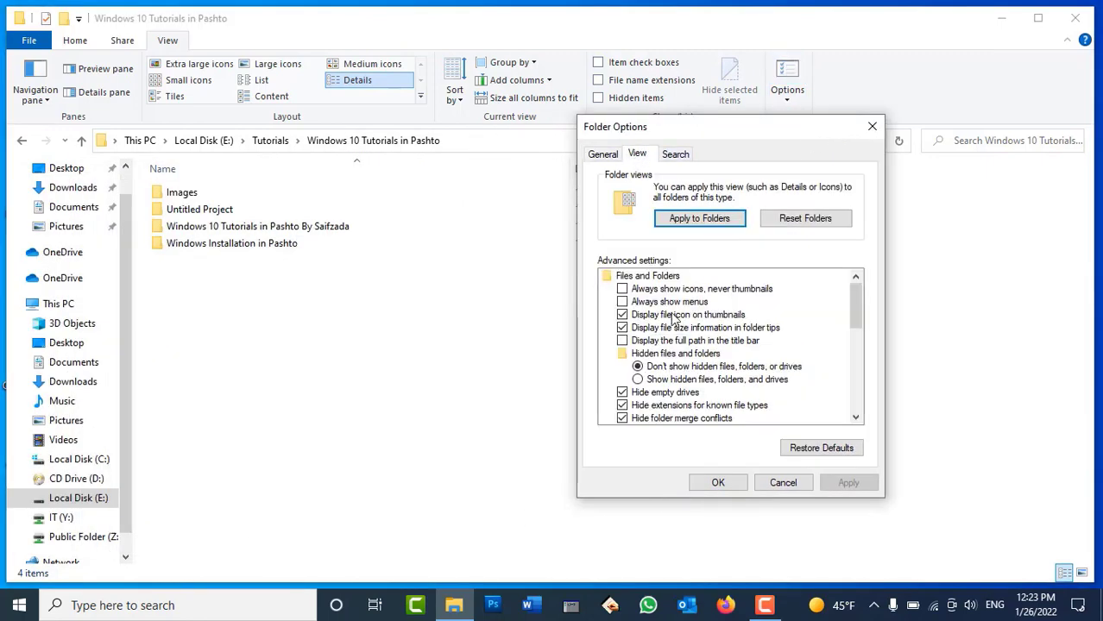
pyautogui.click(657, 342)
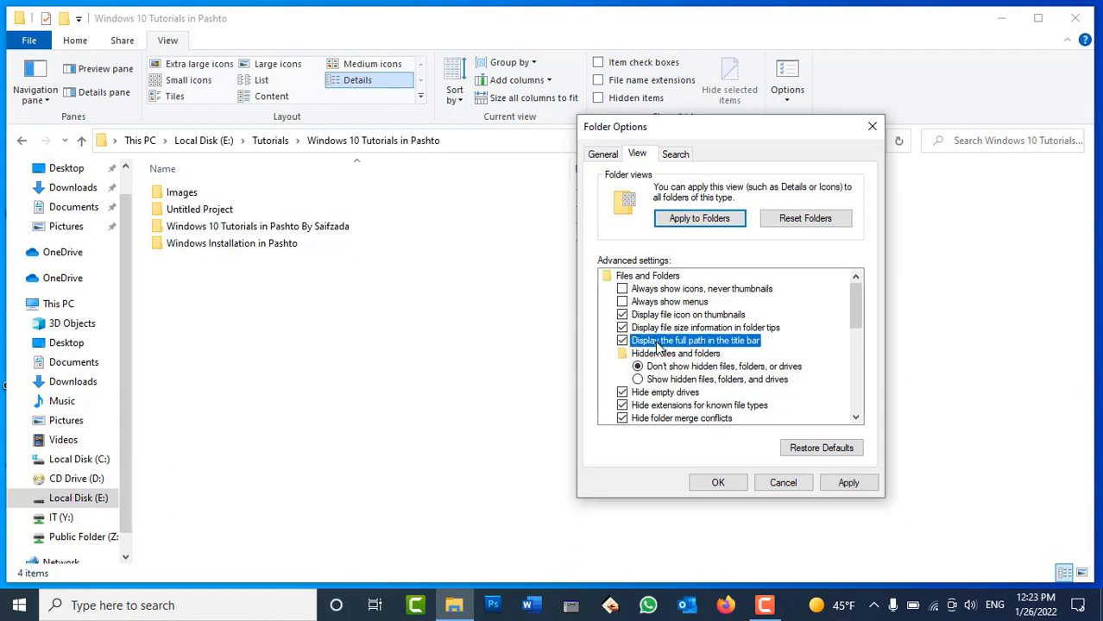
pyautogui.click(849, 484)
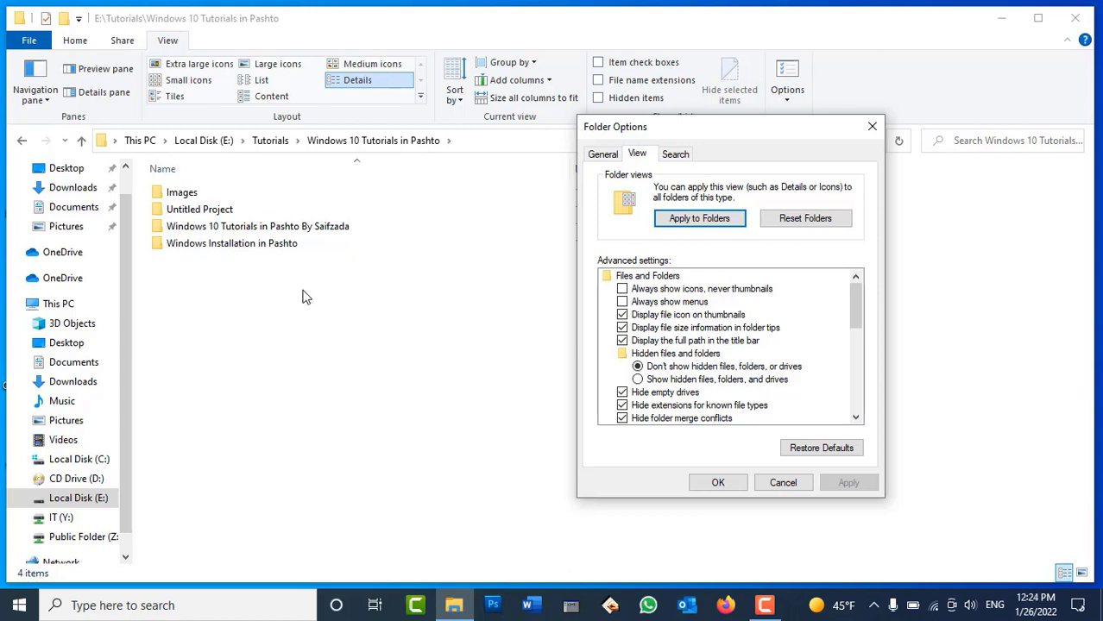
# Turn off displaying the full path in the title bar, apply it, and close the folder window
pyautogui.click(669, 340)
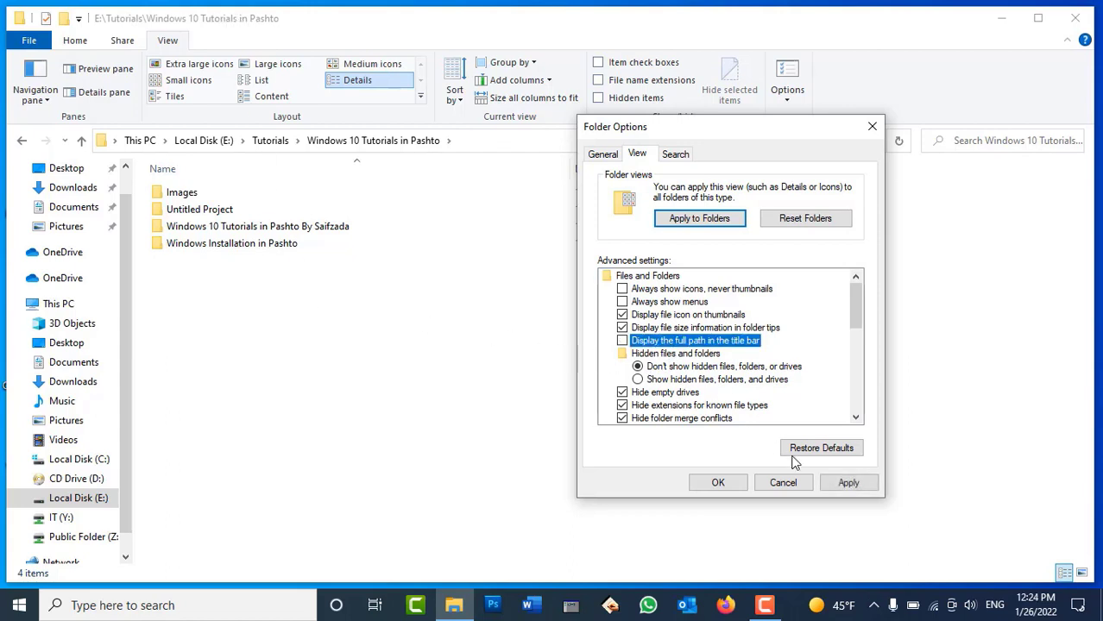
pyautogui.click(848, 483)
pyautogui.click(716, 483)
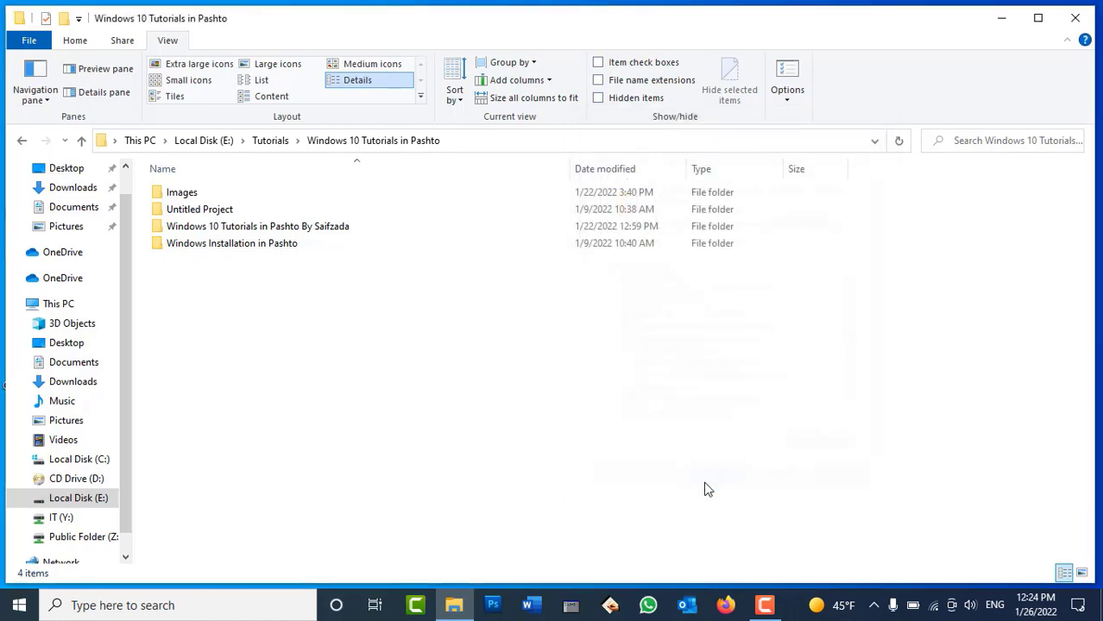
pyautogui.click(1075, 18)
# Refresh the desktop and create a new folder on it named "Family Picture"
pyautogui.rightClick(279, 195)
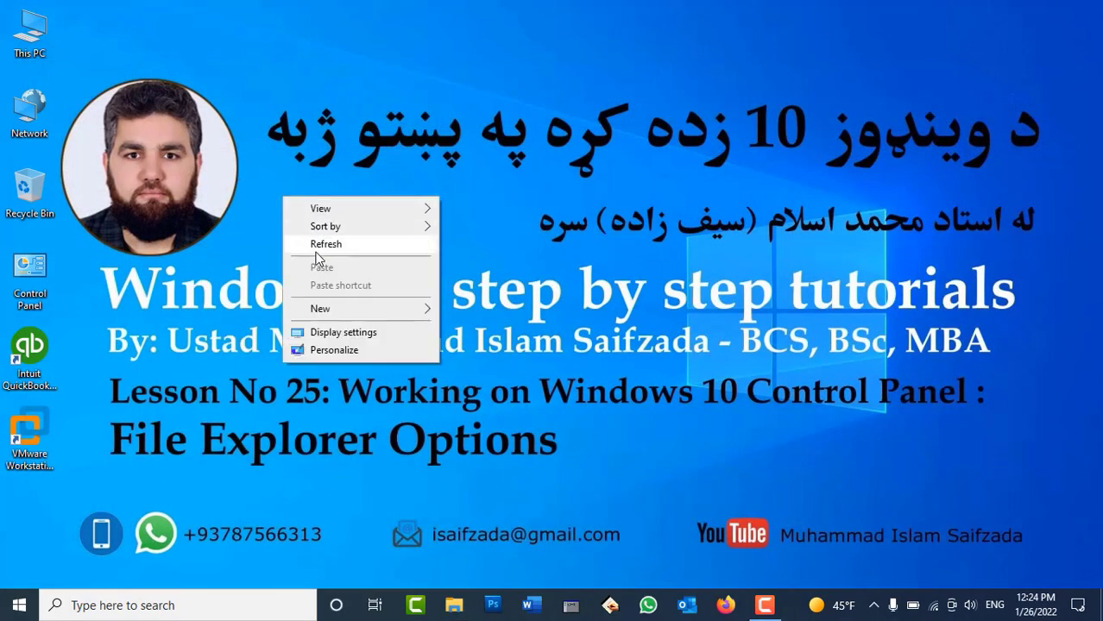
pyautogui.click(312, 244)
pyautogui.rightClick(445, 189)
pyautogui.moveTo(491, 294)
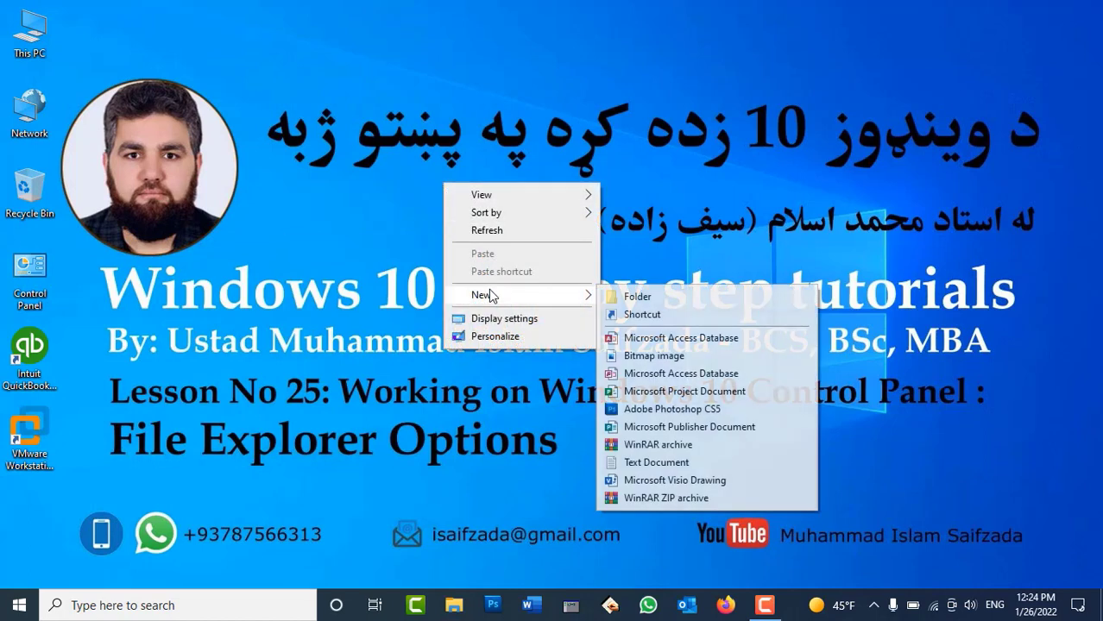
pyautogui.click(638, 297)
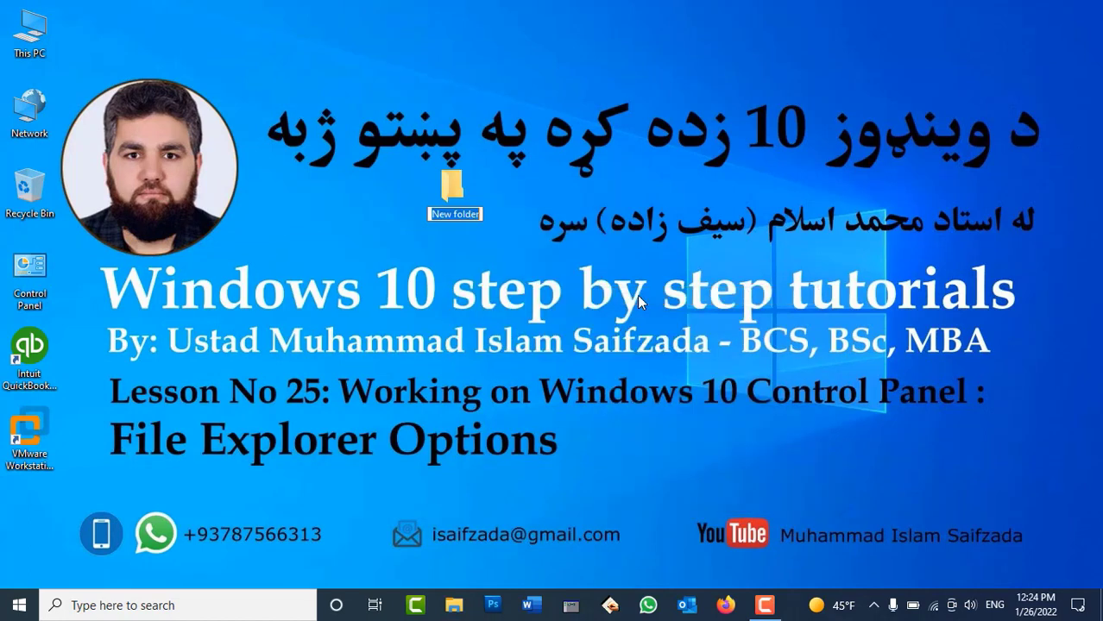
pyautogui.write('Family')
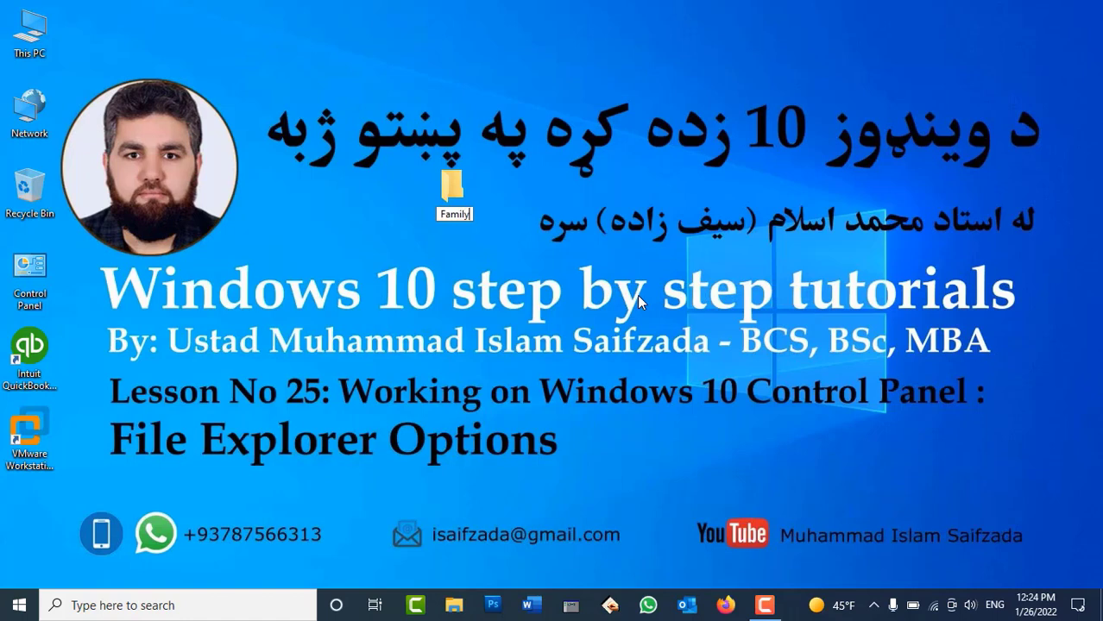
pyautogui.write(' Picture')
pyautogui.press('Return')
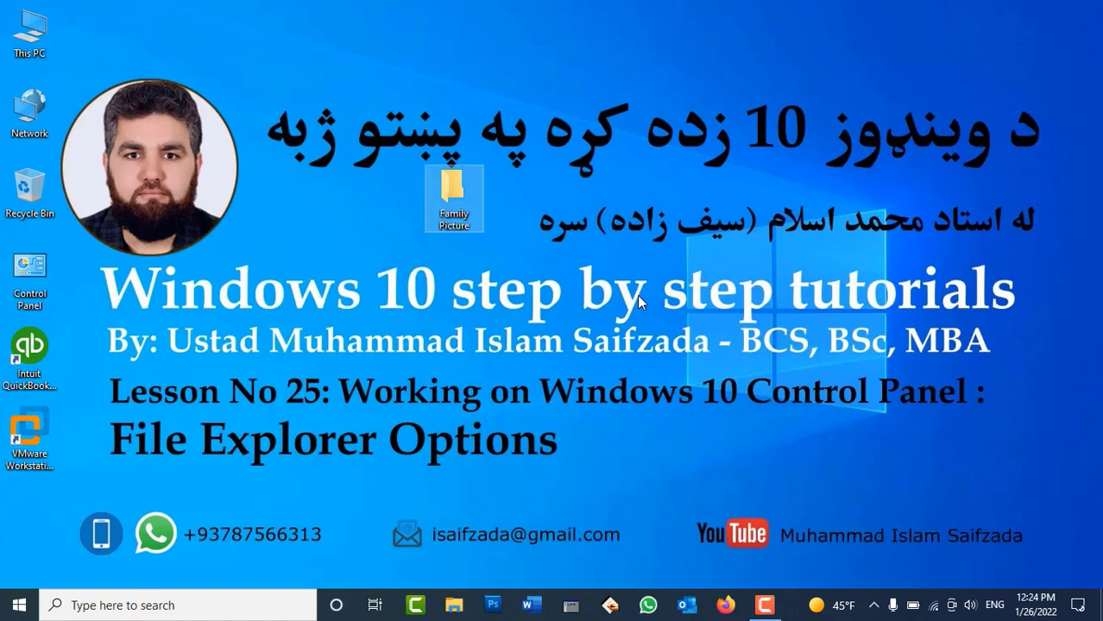
# Rename the new desktop folder as "Private Data"
pyautogui.press('F2')
pyautogui.write('Private Data')
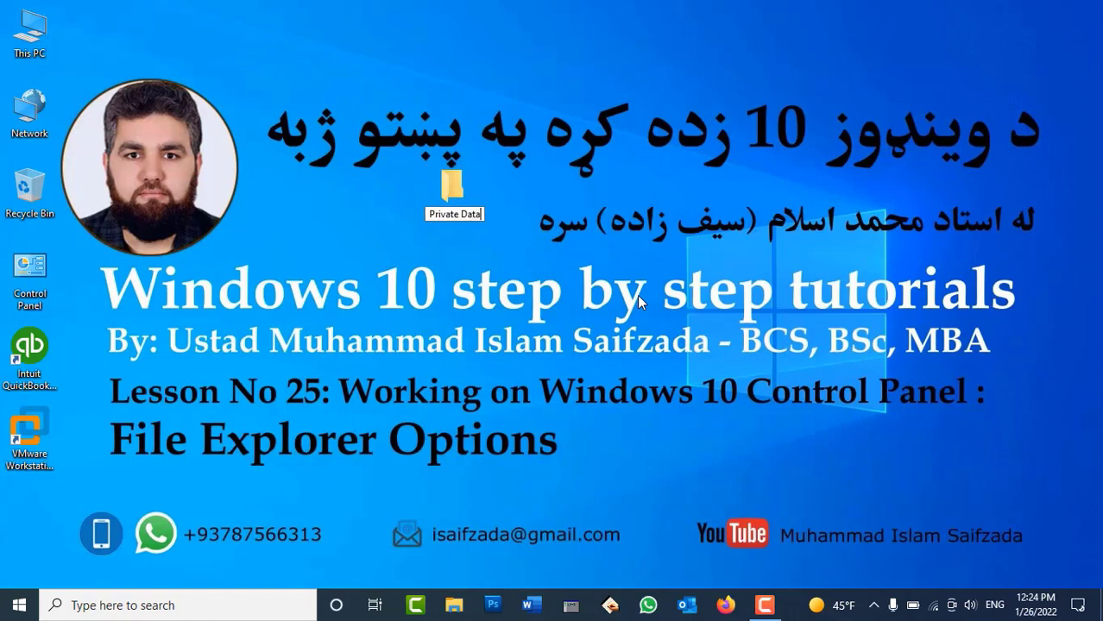
pyautogui.press('Return')
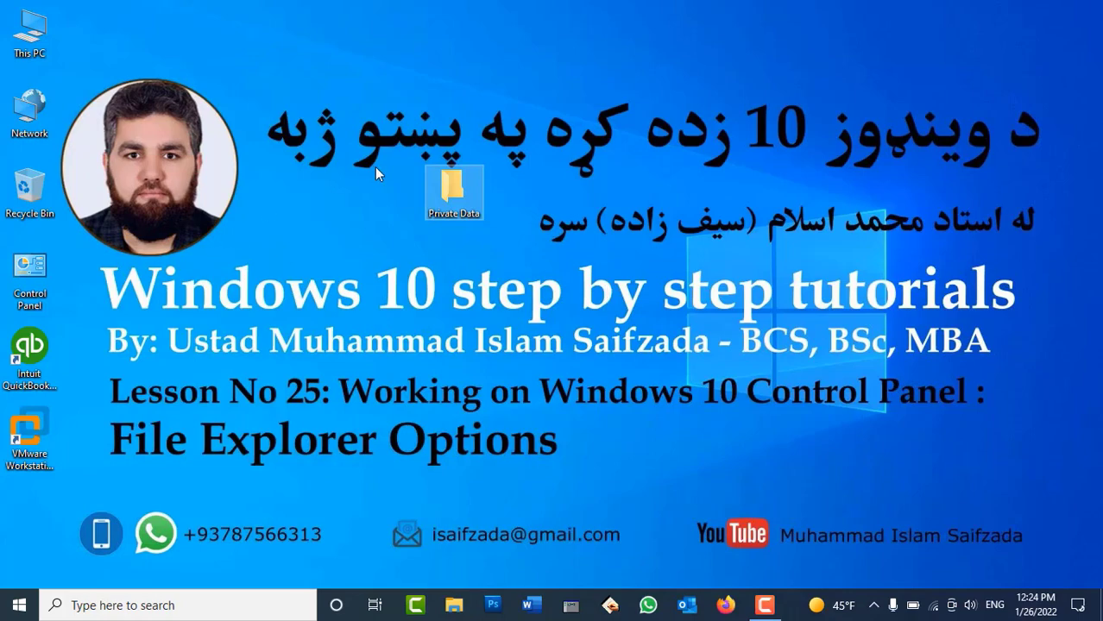
# Set the Hidden attribute on the "Private Data" folder in its properties, apply it, and refresh the desktop
pyautogui.rightClick(447, 191)
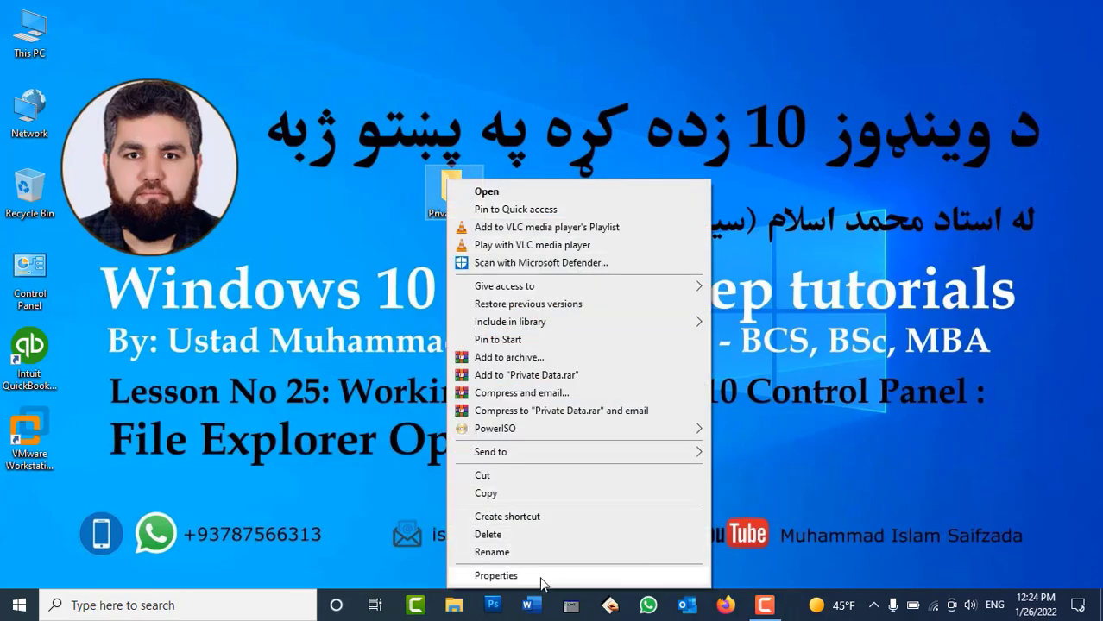
pyautogui.click(541, 578)
pyautogui.moveTo(590, 199); pyautogui.dragTo(719, 75)
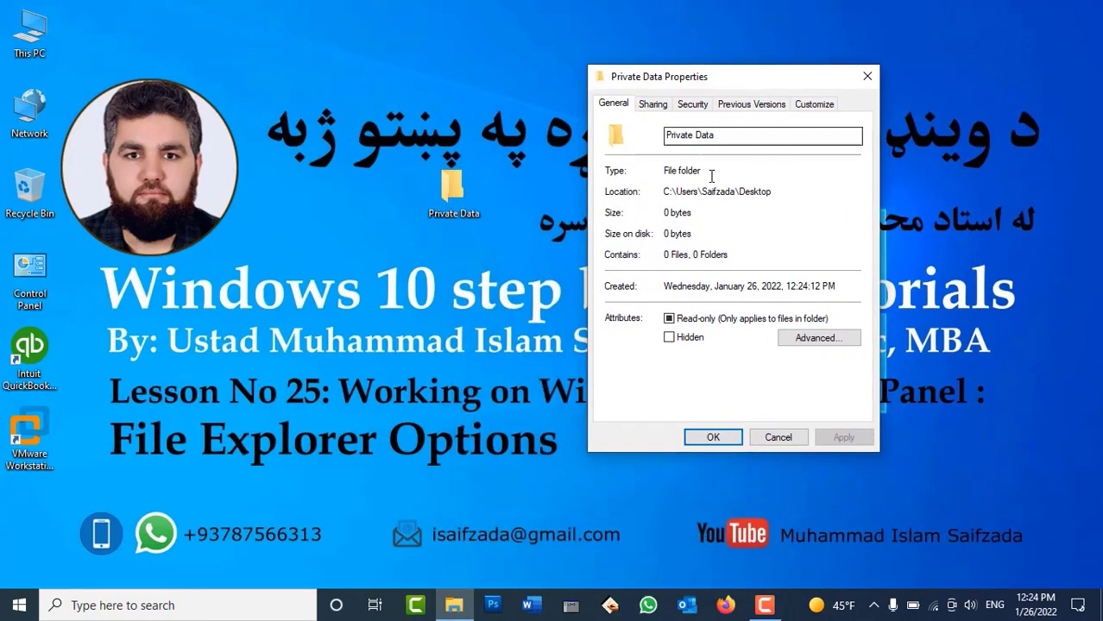
pyautogui.click(689, 338)
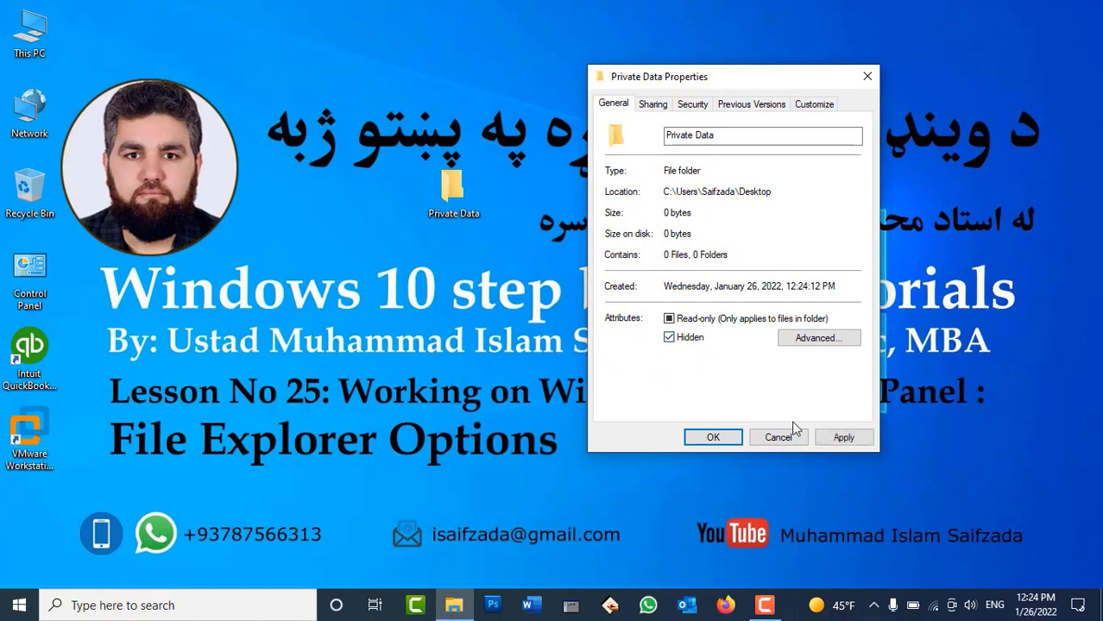
pyautogui.click(837, 437)
pyautogui.click(714, 437)
pyautogui.rightClick(699, 222)
pyautogui.click(743, 265)
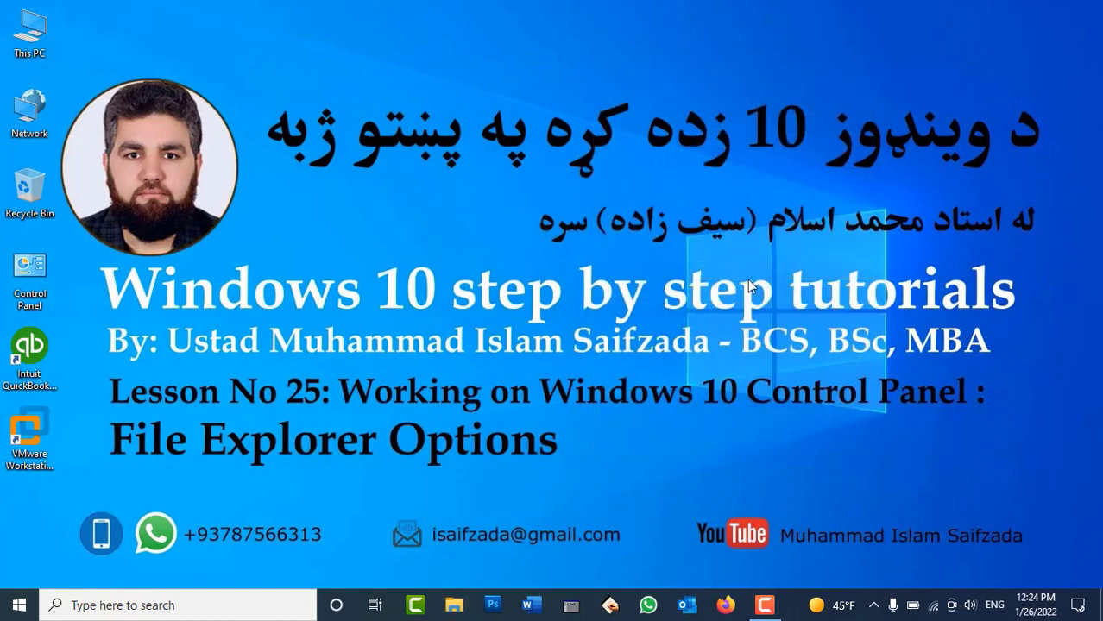
pyautogui.click(759, 601)
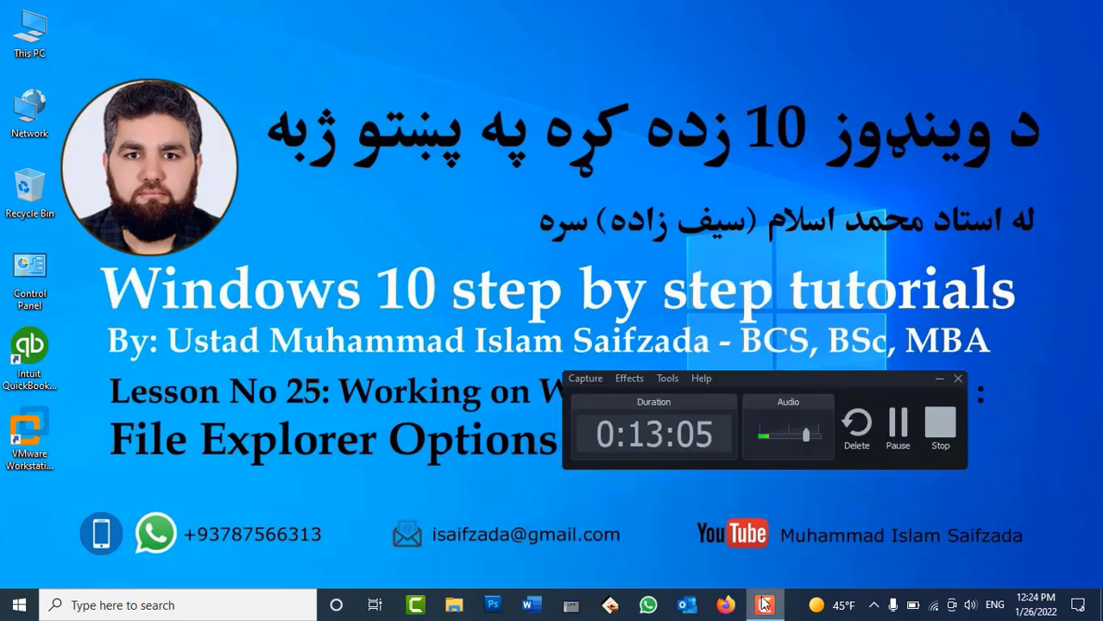
pyautogui.click(759, 601)
# Refresh the desktop again and open Control Panel
pyautogui.rightClick(407, 288)
pyautogui.click(437, 338)
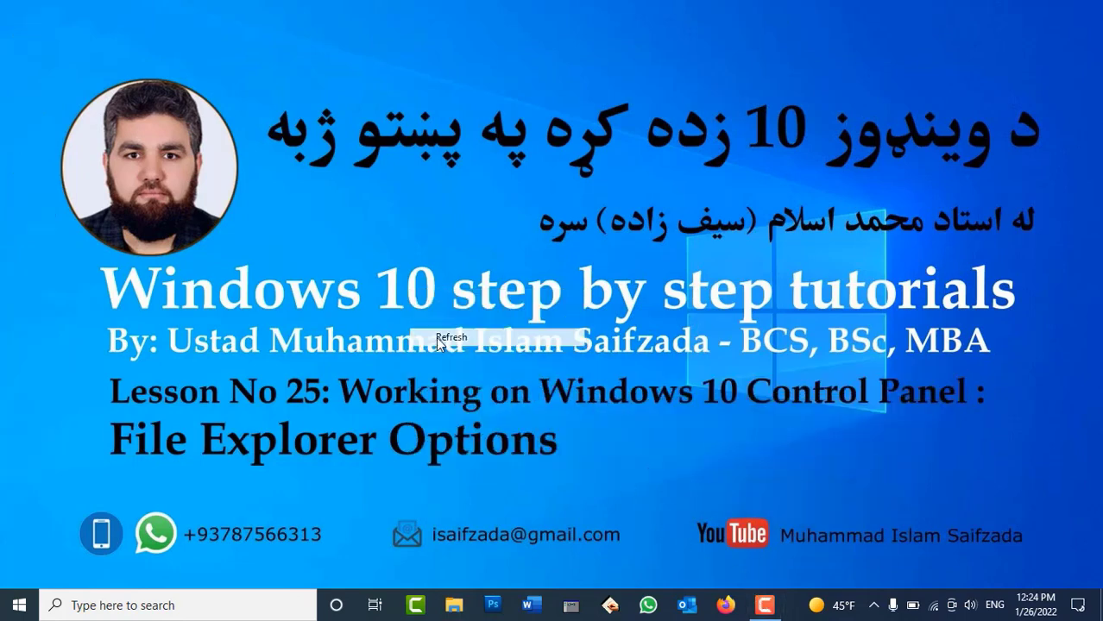
pyautogui.doubleClick(37, 274)
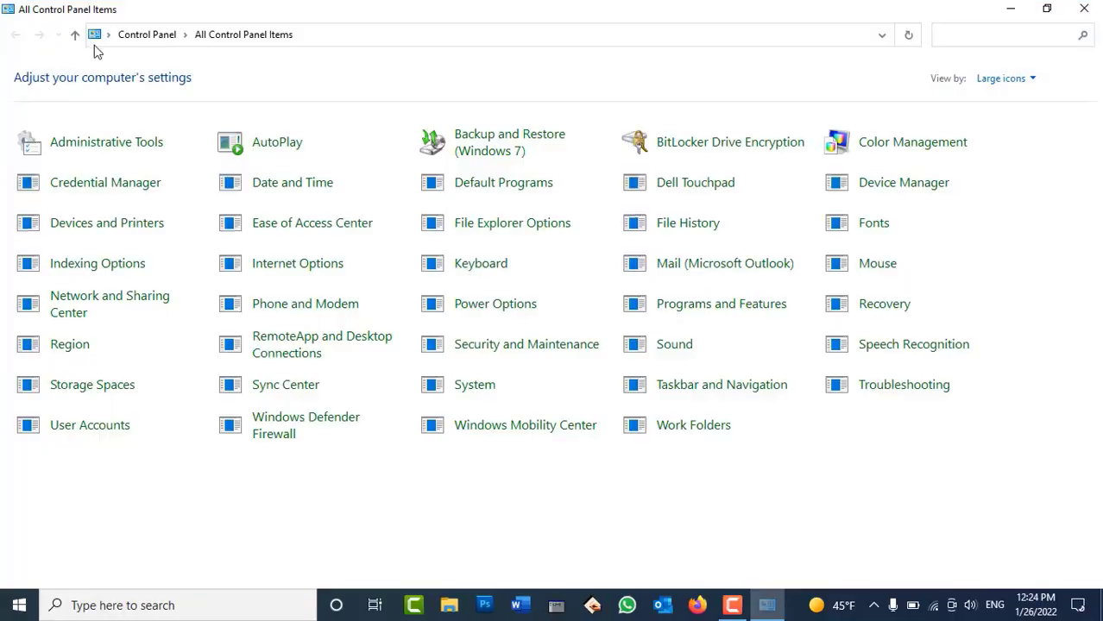
# Set File Explorer Options to show hidden files, folders, and drives, apply it, and open and close the "Private Data" folder
pyautogui.moveTo(333, 8); pyautogui.dragTo(659, 80)
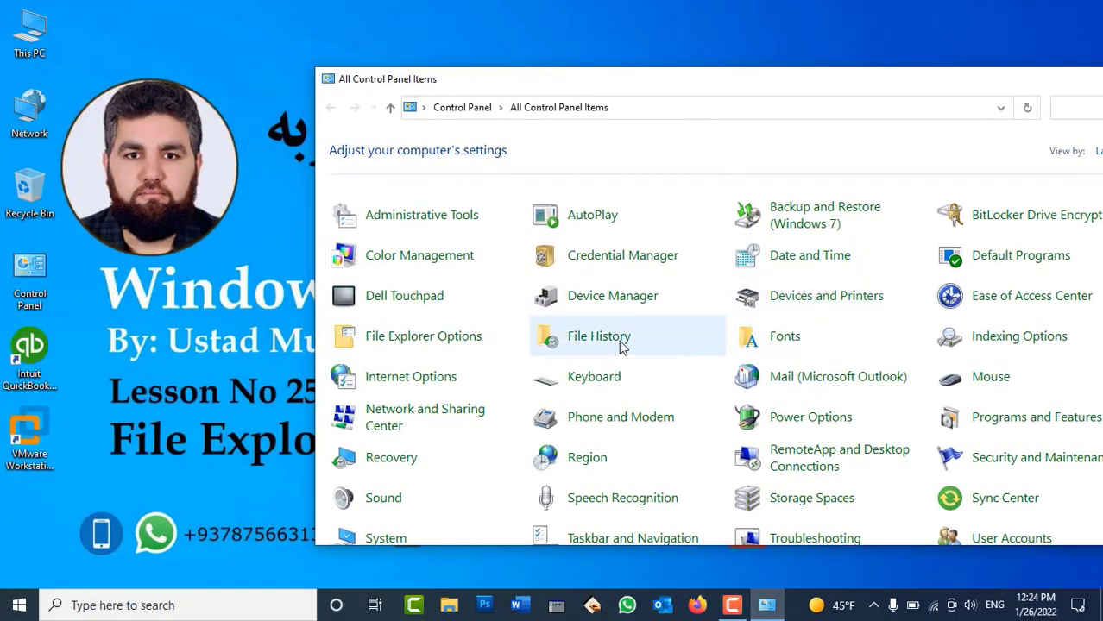
pyautogui.click(447, 346)
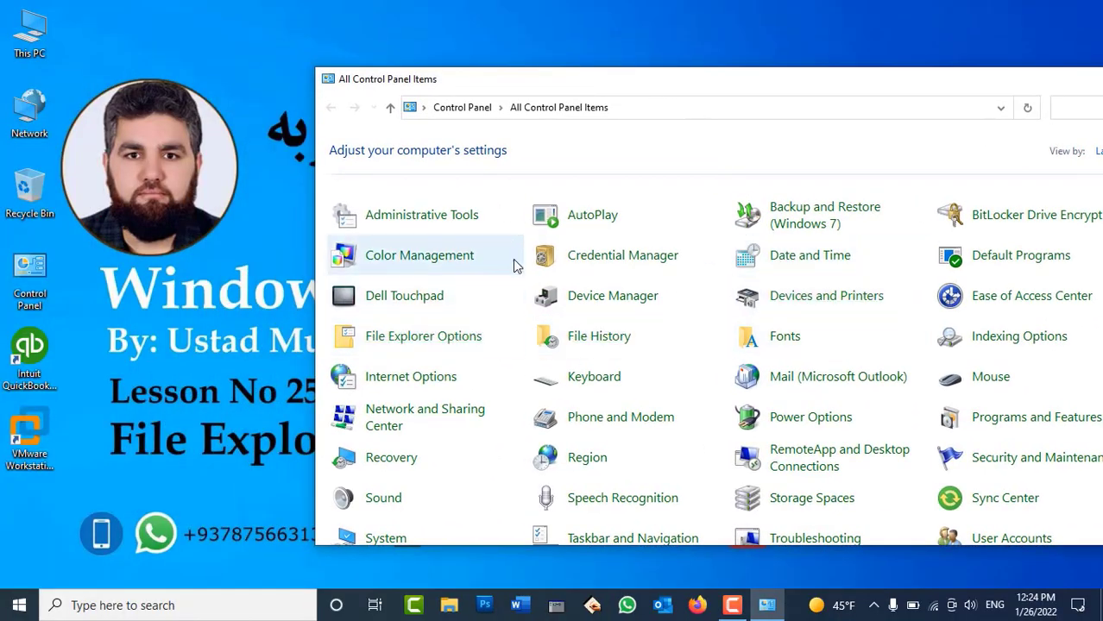
pyautogui.moveTo(290, 131); pyautogui.dragTo(628, 114)
pyautogui.click(510, 128)
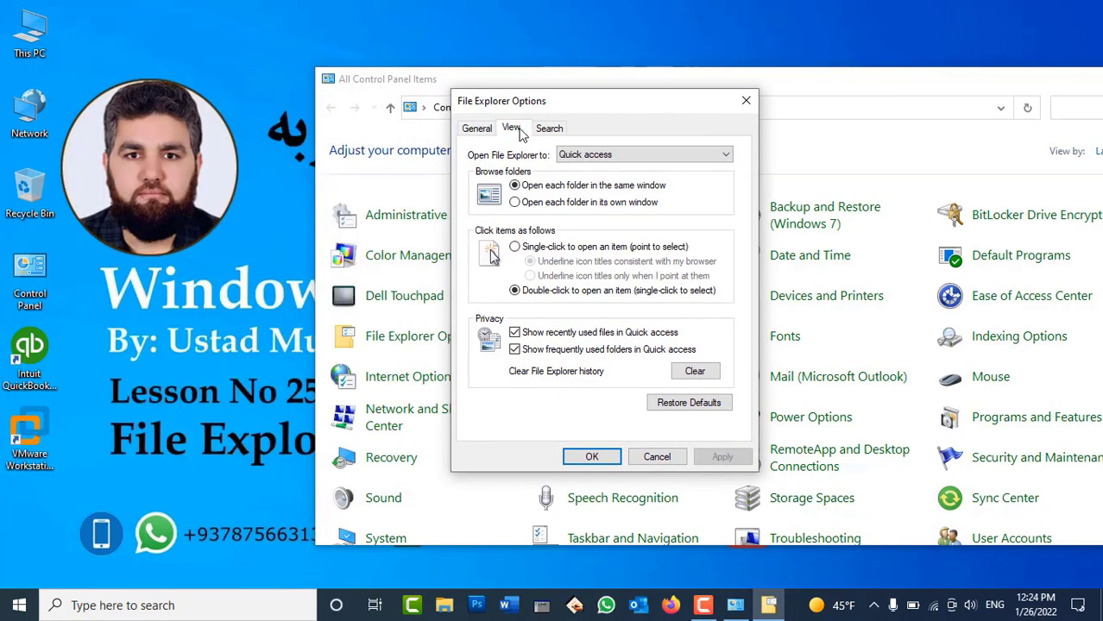
pyautogui.click(528, 355)
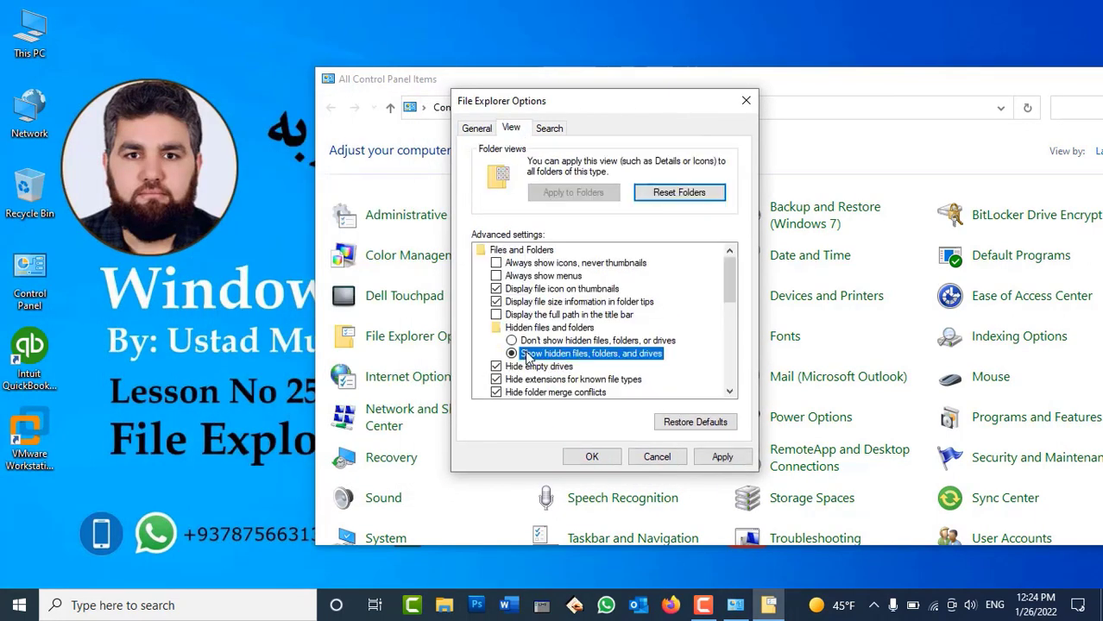
pyautogui.click(721, 457)
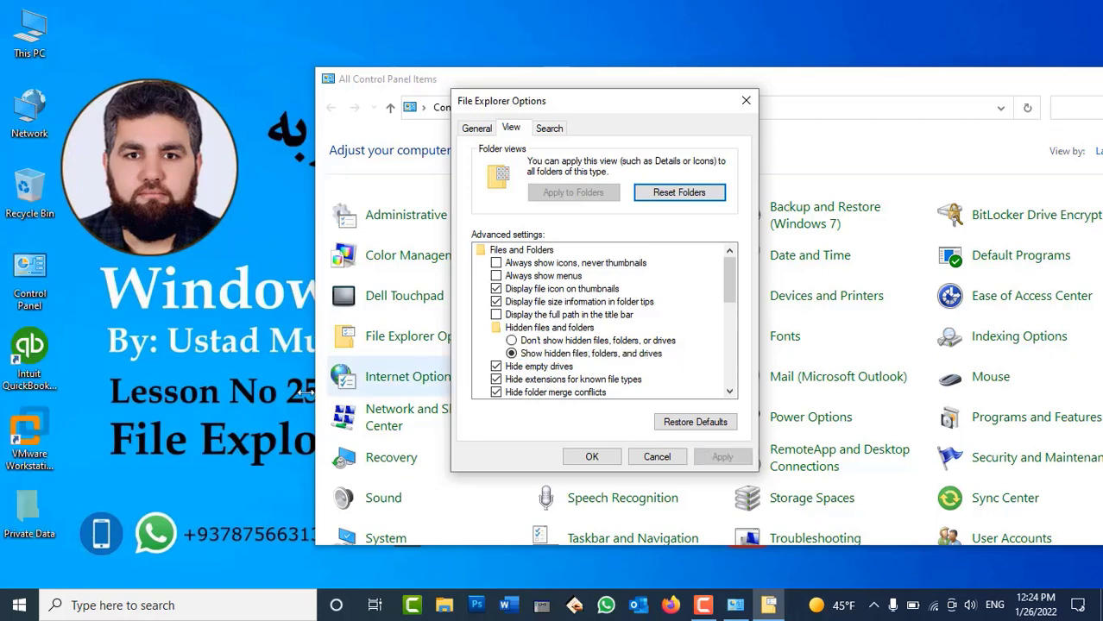
pyautogui.doubleClick(28, 504)
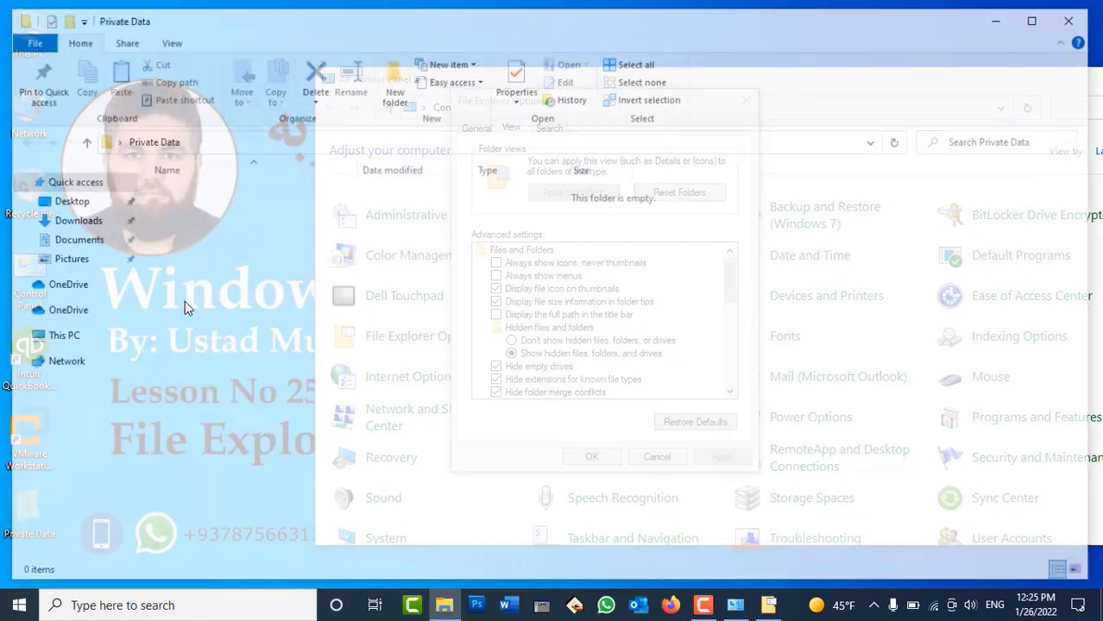
pyautogui.click(1078, 15)
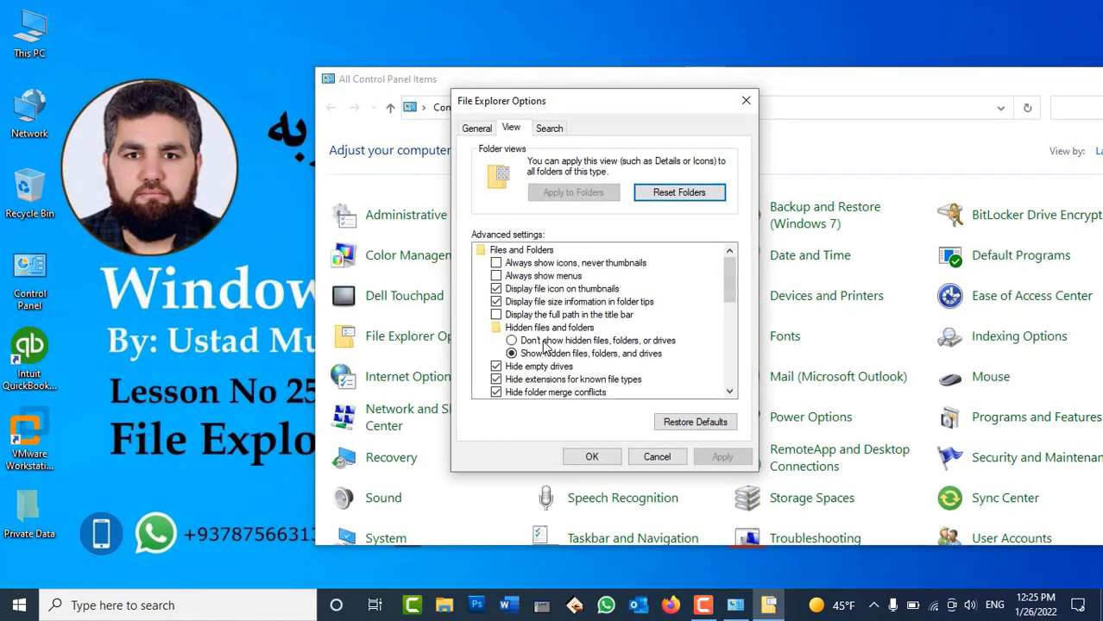
# Set hidden files and folders to "Don't show hidden files, folders, or drives" and apply it
pyautogui.click(543, 341)
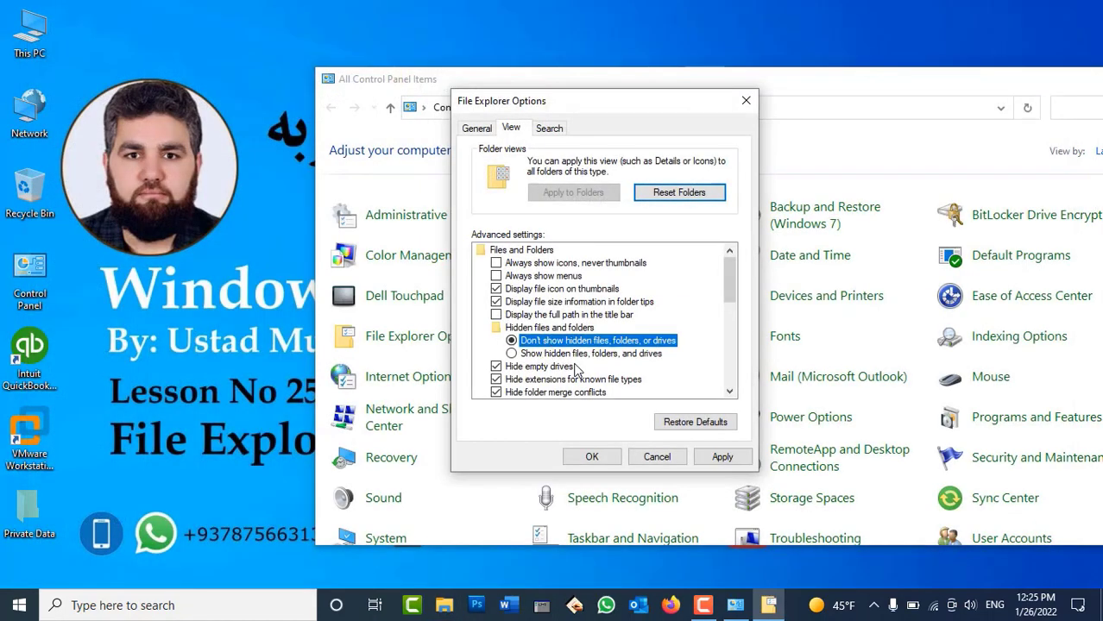
pyautogui.click(721, 456)
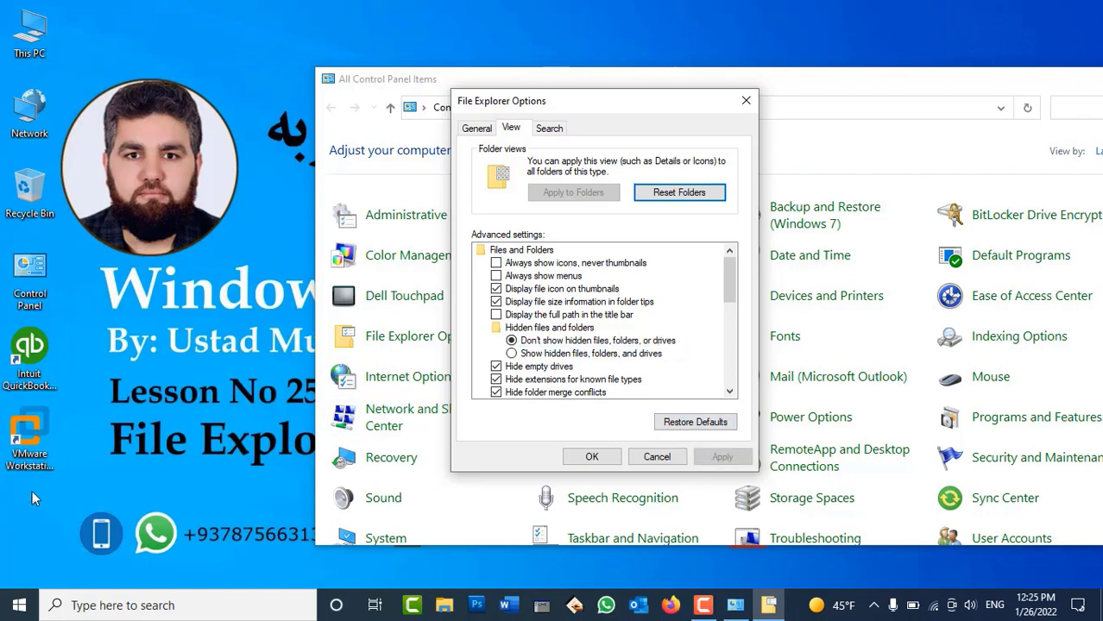
pyautogui.click(10, 495)
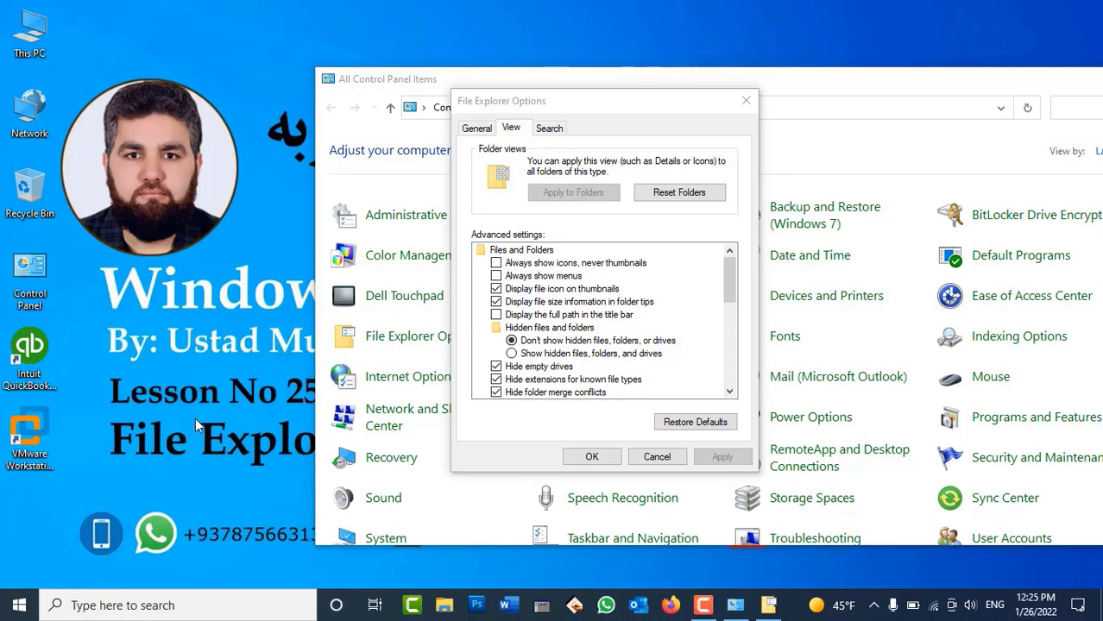
# Browse Local Disk (C:) through Program Files (x86) to the Epson Software folder and close the window
pyautogui.doubleClick(49, 32)
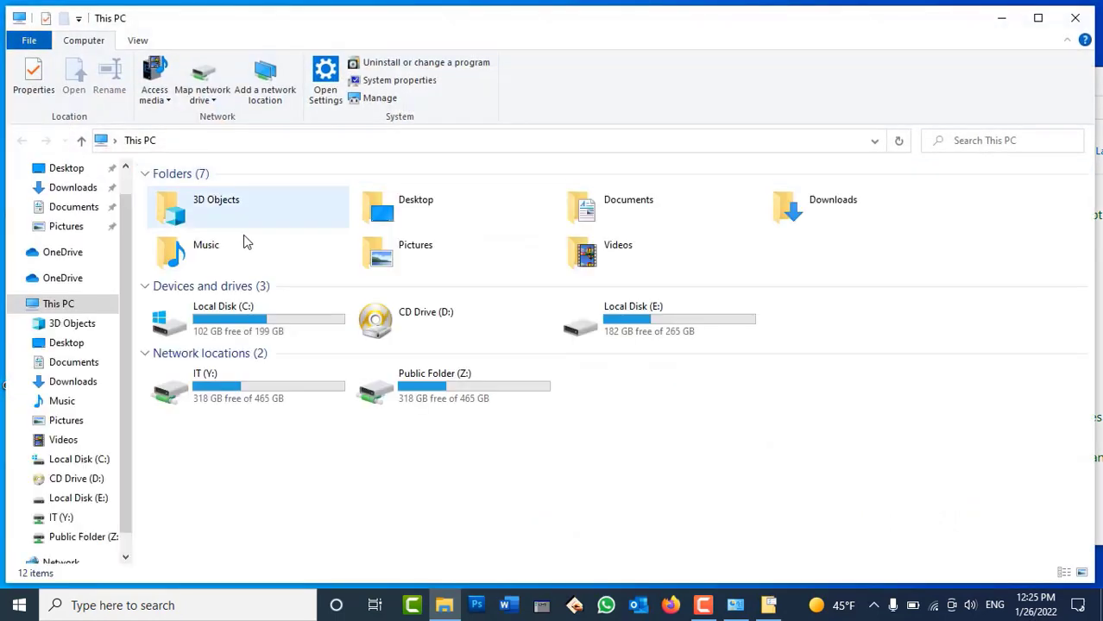
pyautogui.doubleClick(230, 333)
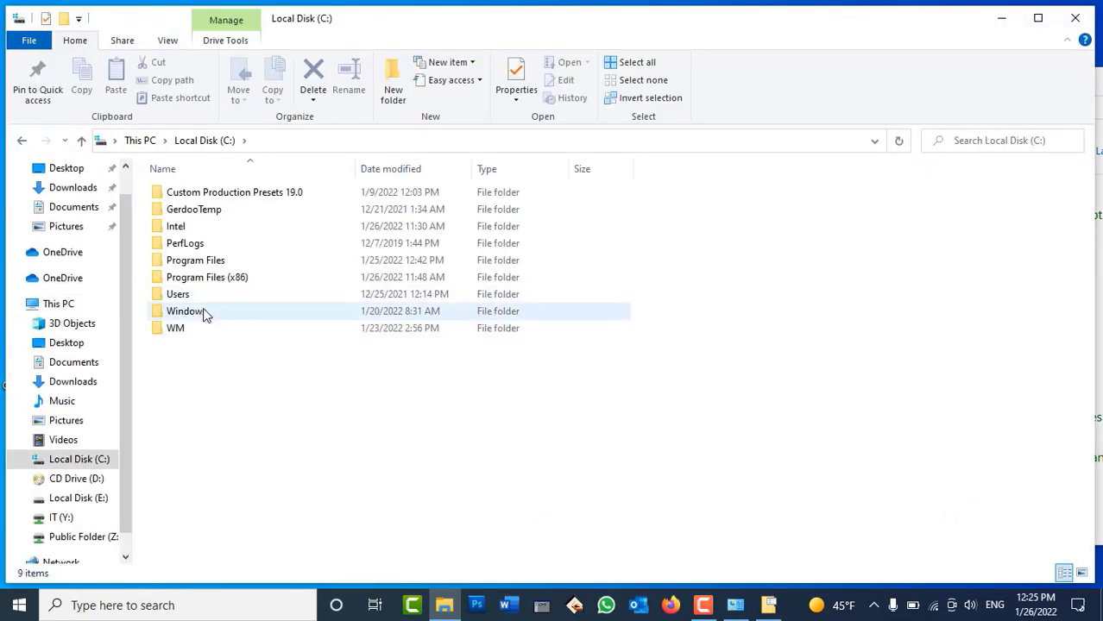
pyautogui.doubleClick(207, 282)
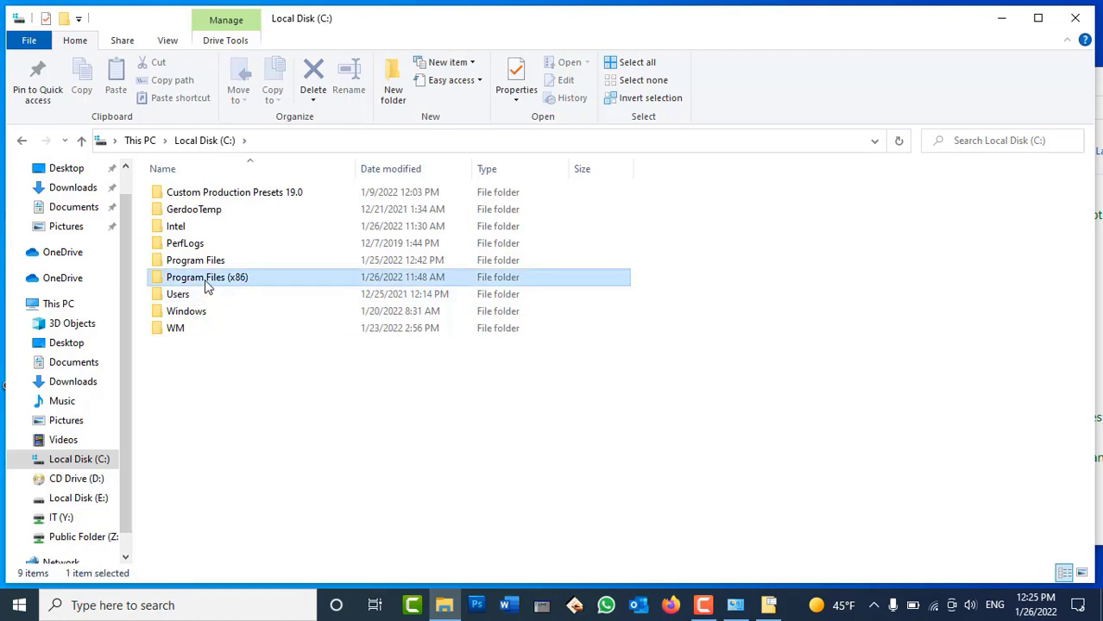
pyautogui.doubleClick(187, 312)
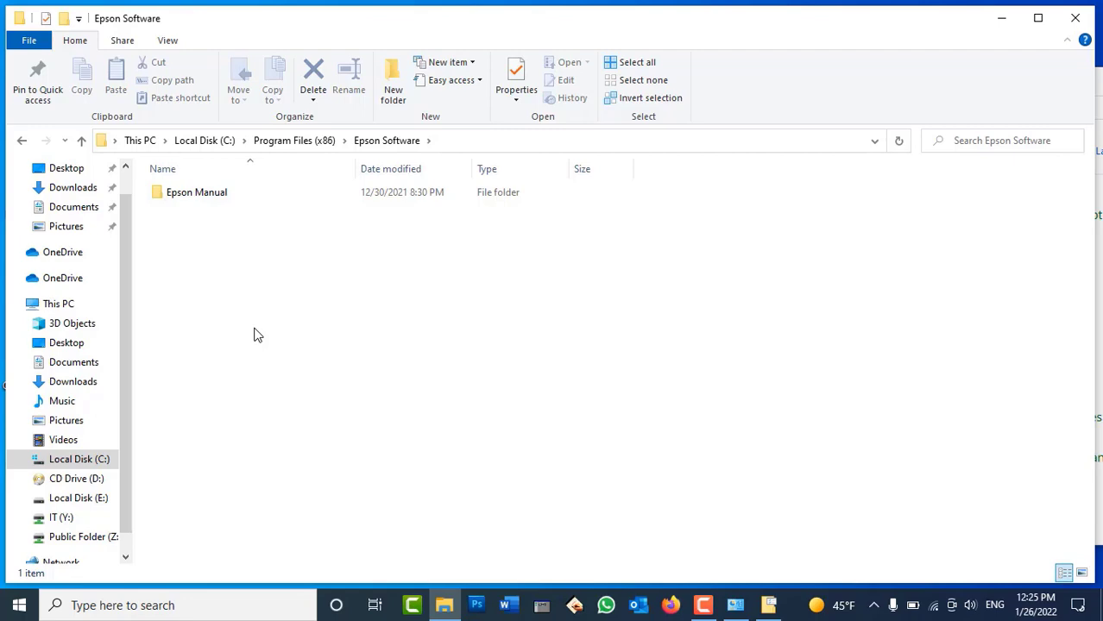
pyautogui.click(1075, 18)
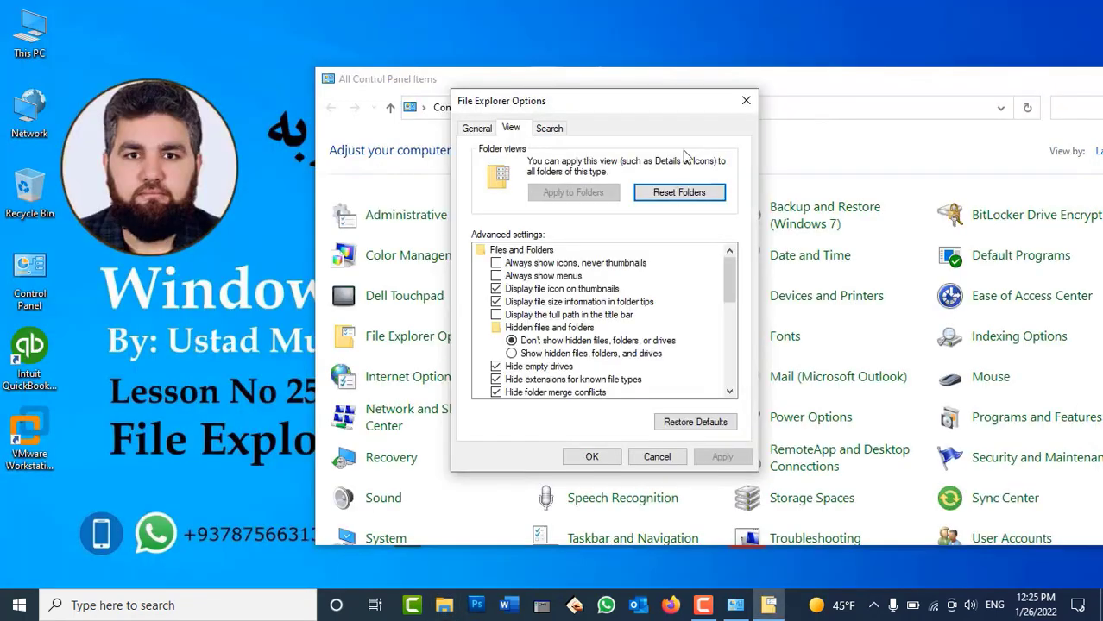
# Restore the default advanced view settings, apply and close File Explorer Options, and minimize Control Panel
pyautogui.click(704, 423)
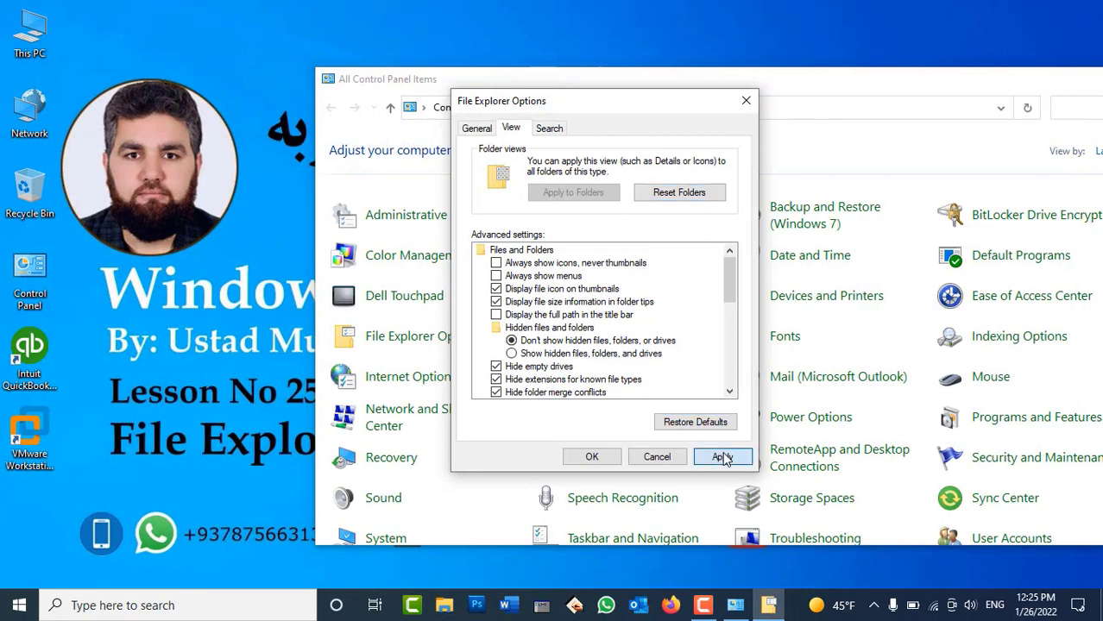
pyautogui.click(721, 457)
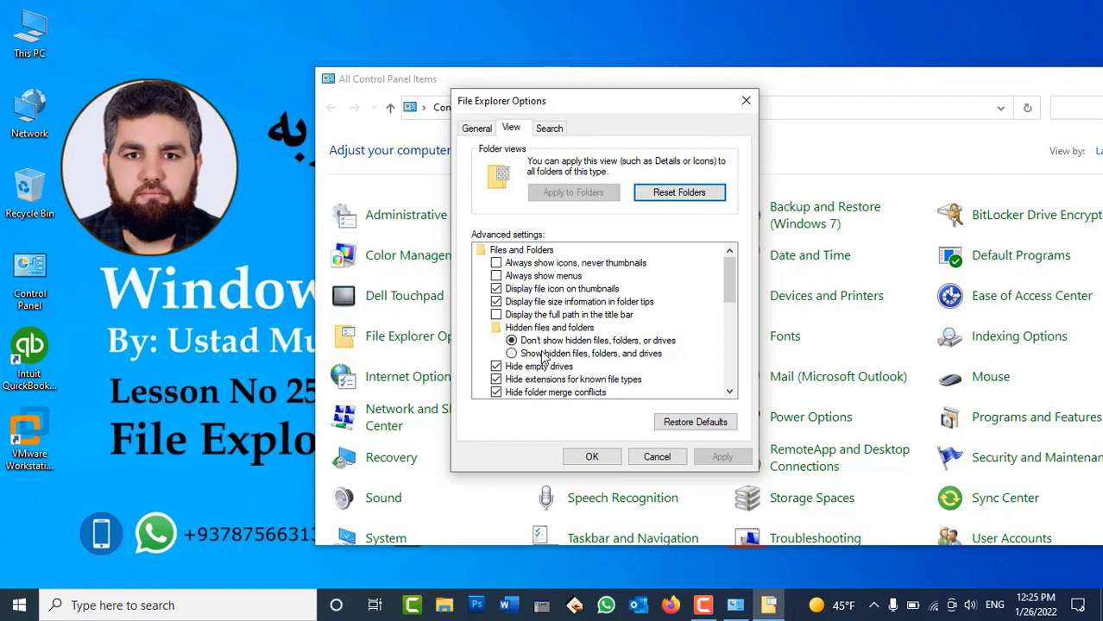
pyautogui.click(591, 457)
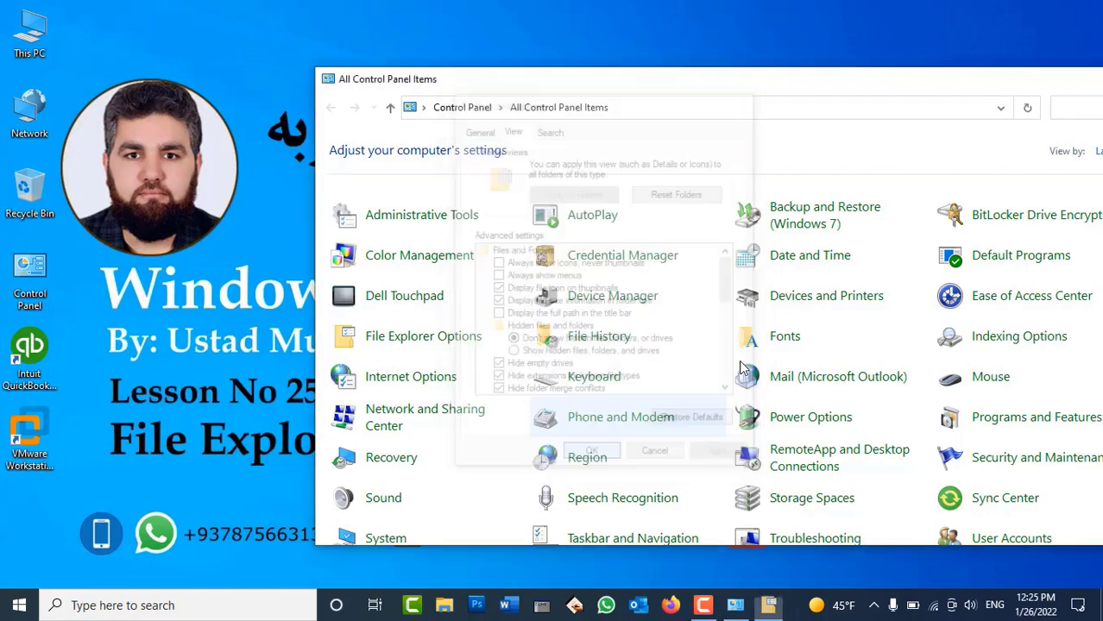
pyautogui.moveTo(1012, 81); pyautogui.dragTo(808, 50)
pyautogui.click(921, 50)
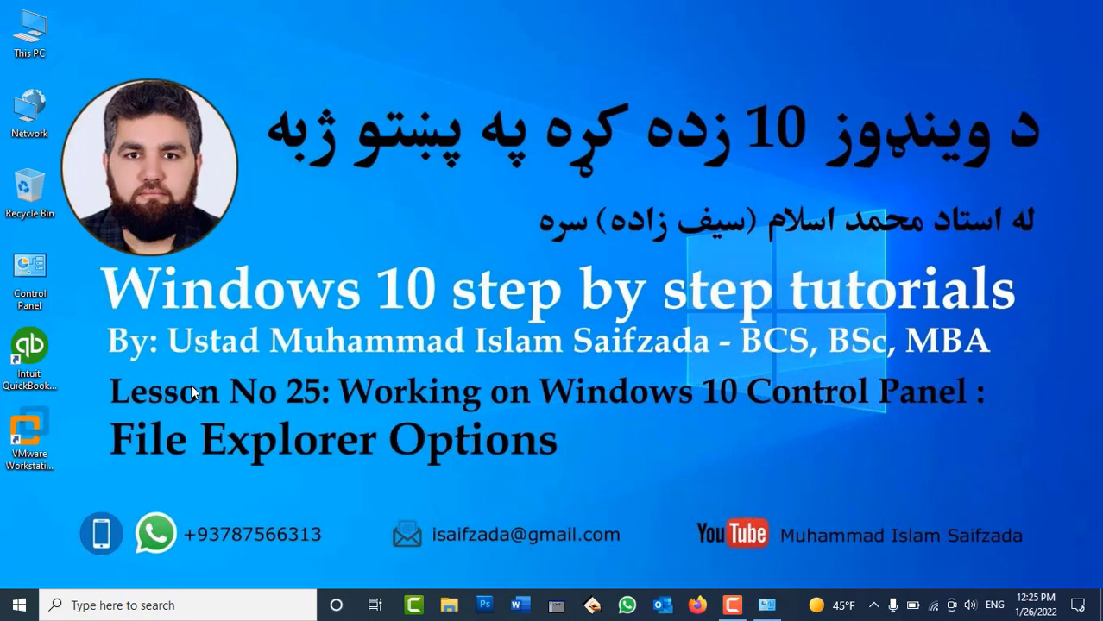
# Search for "cmd", open Command Prompt, and move its window clear of the desktop icons
pyautogui.click(201, 606)
pyautogui.write('cmd')
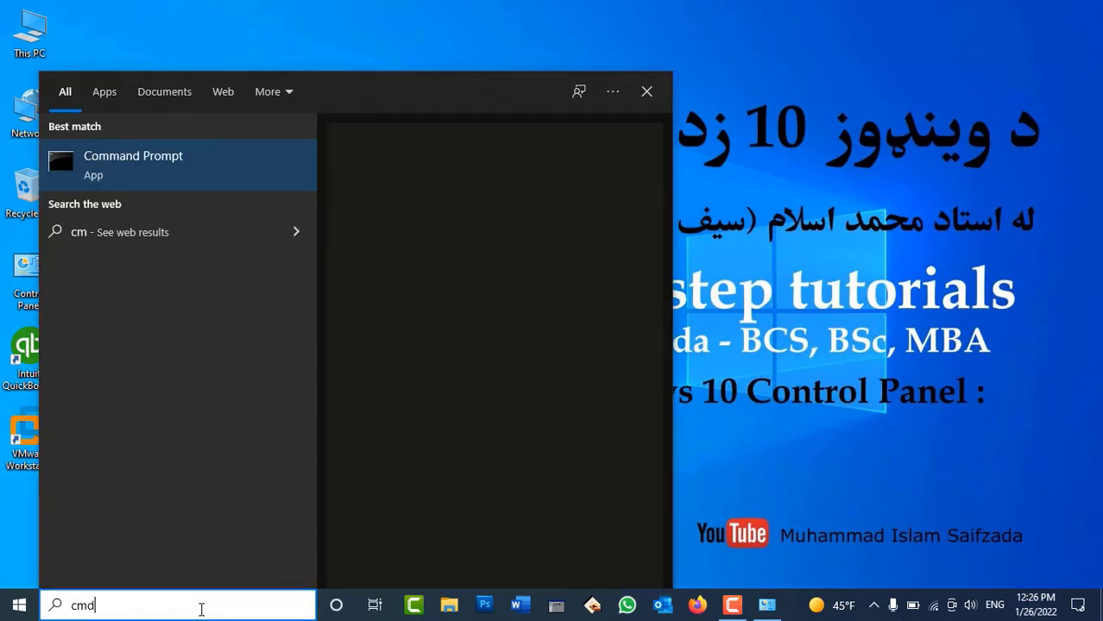
pyautogui.click(180, 162)
pyautogui.moveTo(389, 41); pyautogui.dragTo(718, 174)
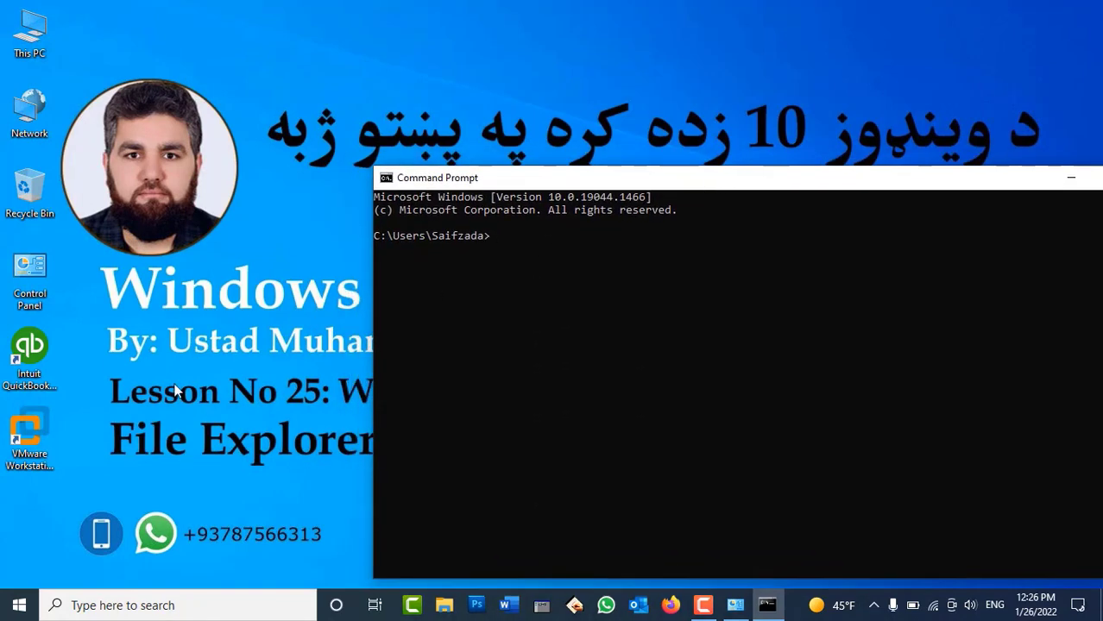
# Change the Command Prompt directory to the desktop with "cd desktop"
pyautogui.write('cd desktop')
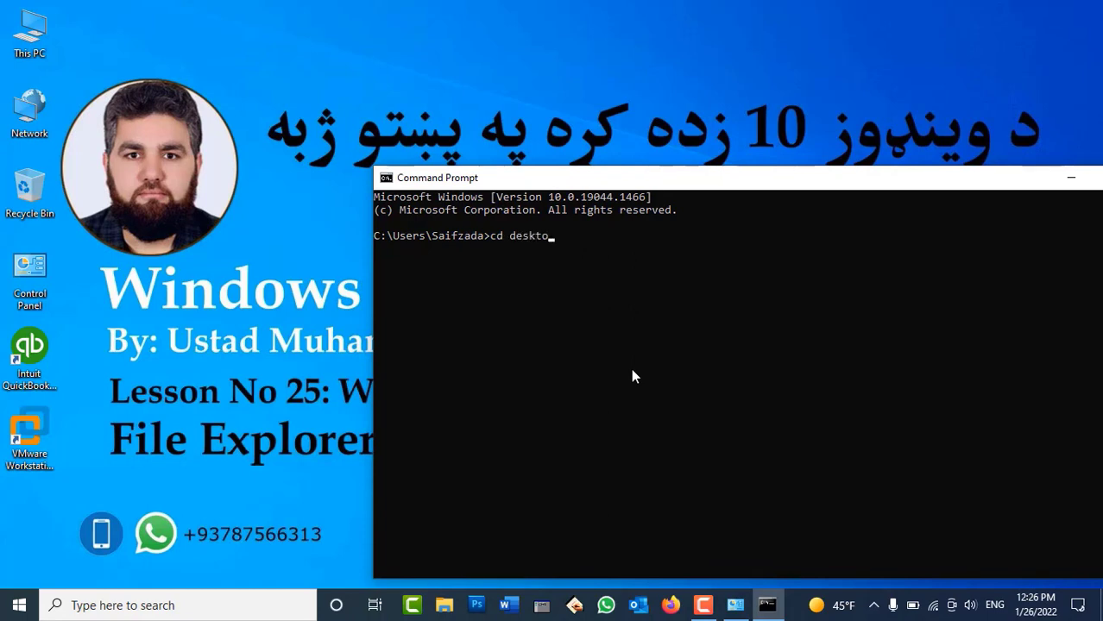
pyautogui.press('Return')
pyautogui.write('d')
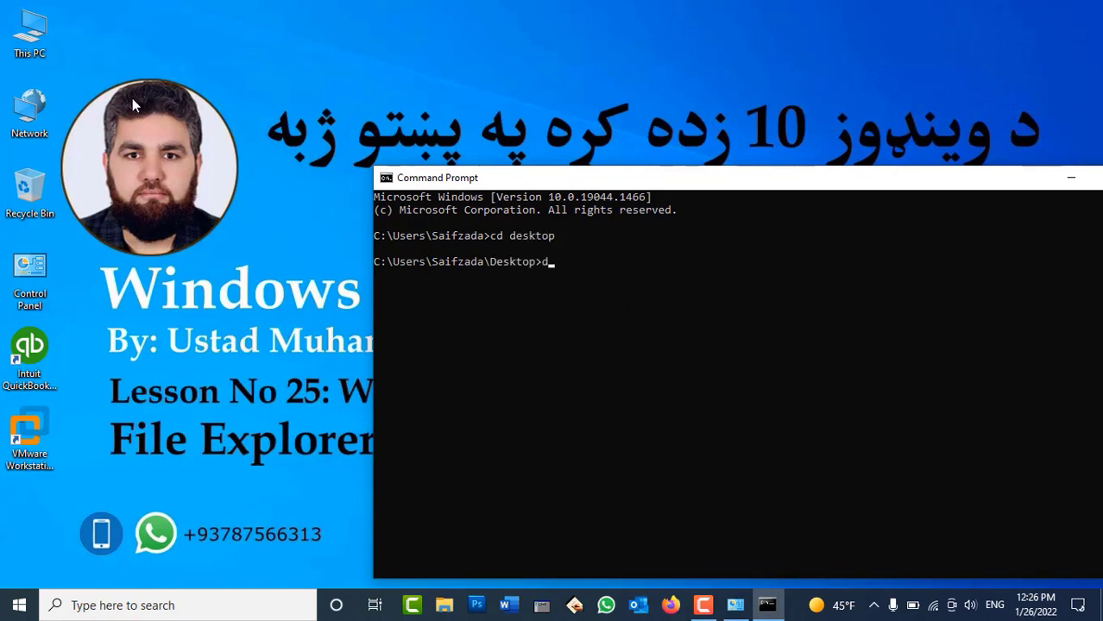
pyautogui.click(230, 386)
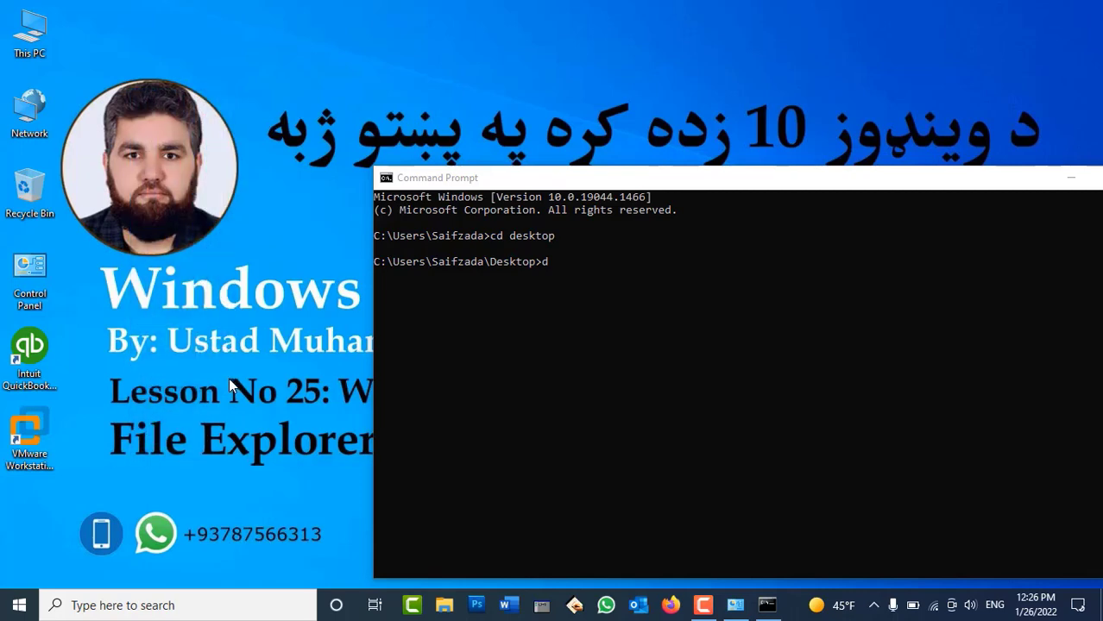
pyautogui.click(596, 287)
pyautogui.press('BackSpace')
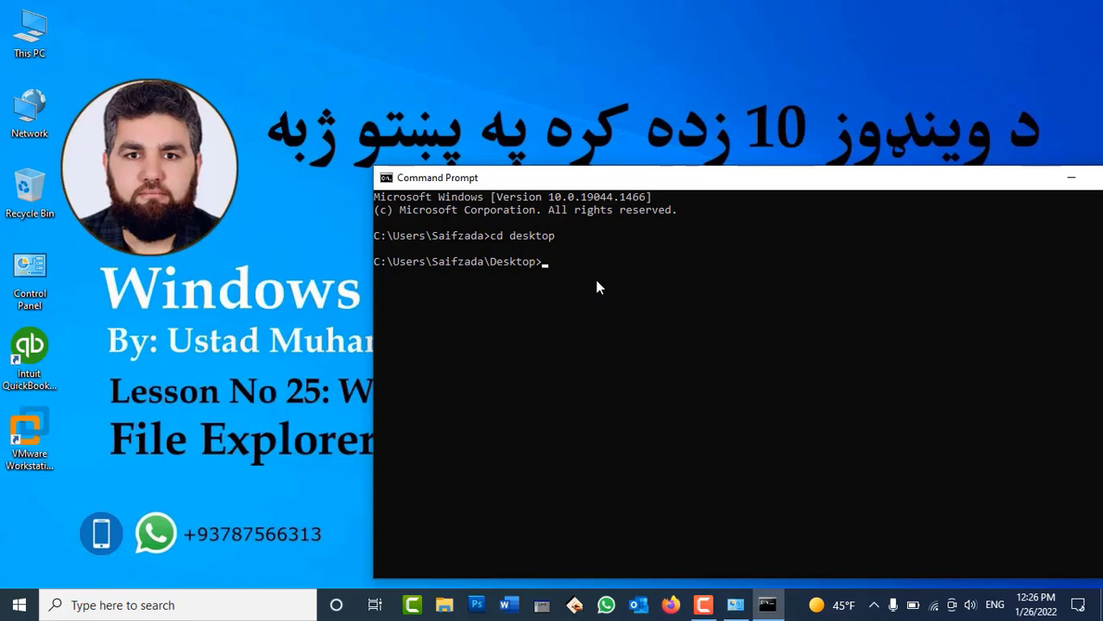
# Create a desktop folder with "md islam" and remove it with "rd islam"
pyautogui.write('md')
pyautogui.press('BackSpace')
pyautogui.press('BackSpace')
pyautogui.press('Return')
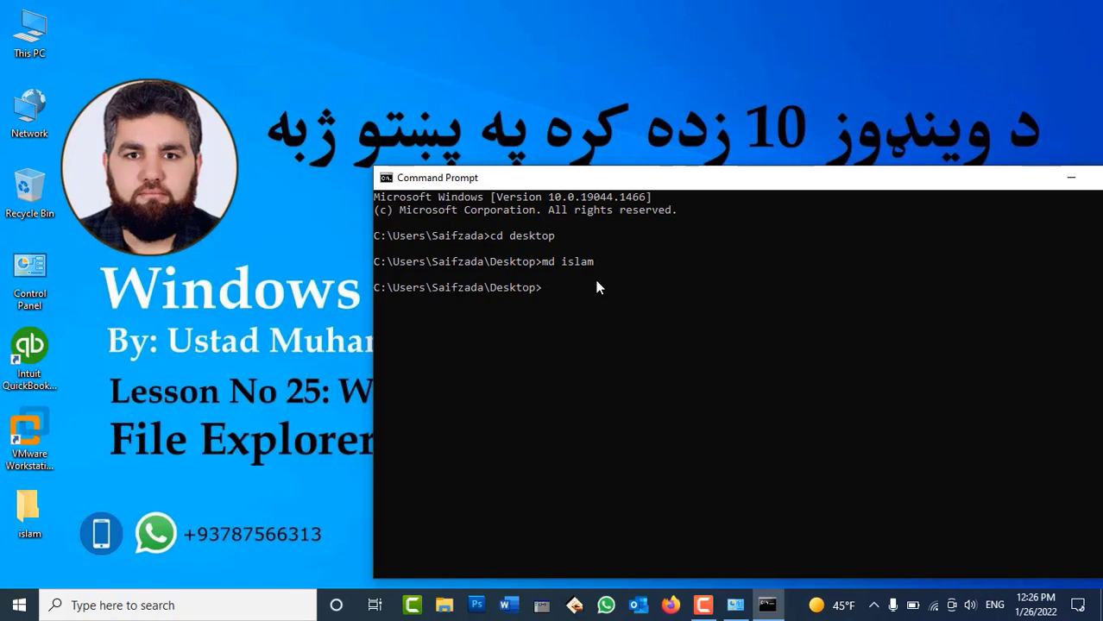
pyautogui.write('rd islam')
pyautogui.press('Return')
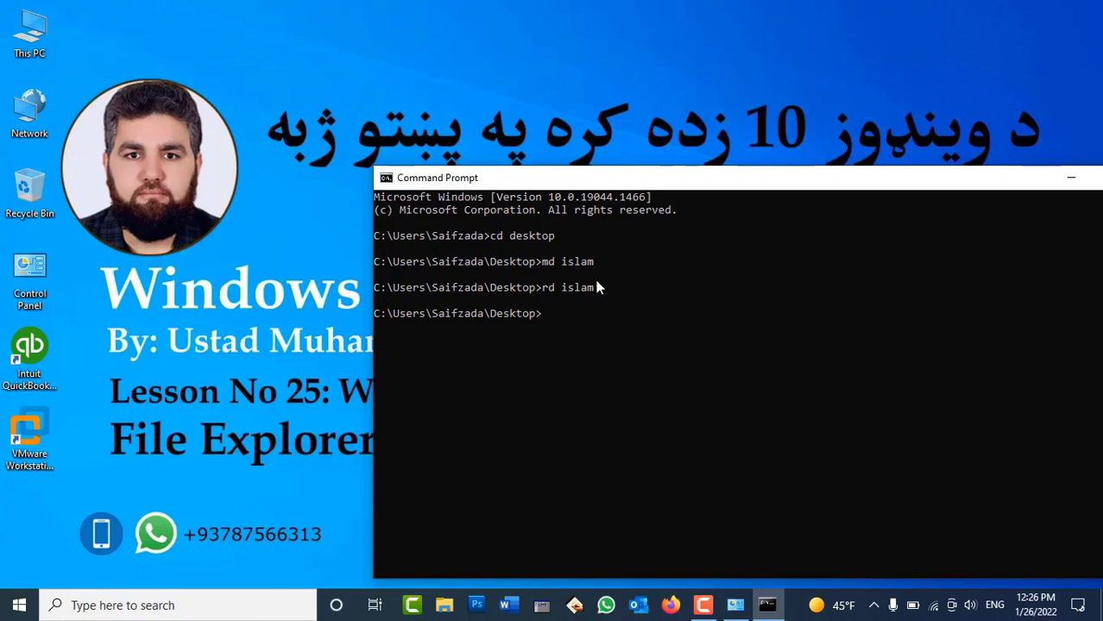
# Create a desktop folder with "md khan" and hide it with "attrib khan +h"
pyautogui.write('md khan')
pyautogui.press('Return')
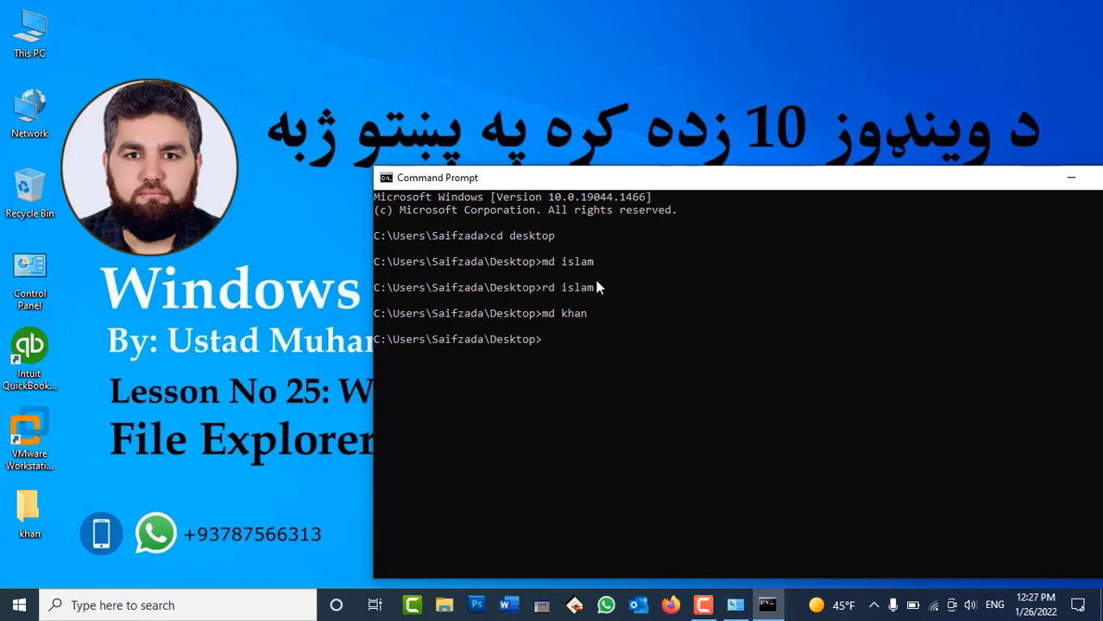
pyautogui.write('attribut')
pyautogui.write('e')
pyautogui.press('BackSpace')
pyautogui.press('BackSpace')
pyautogui.press('BackSpace')
pyautogui.write('khan +h')
pyautogui.press('Return')
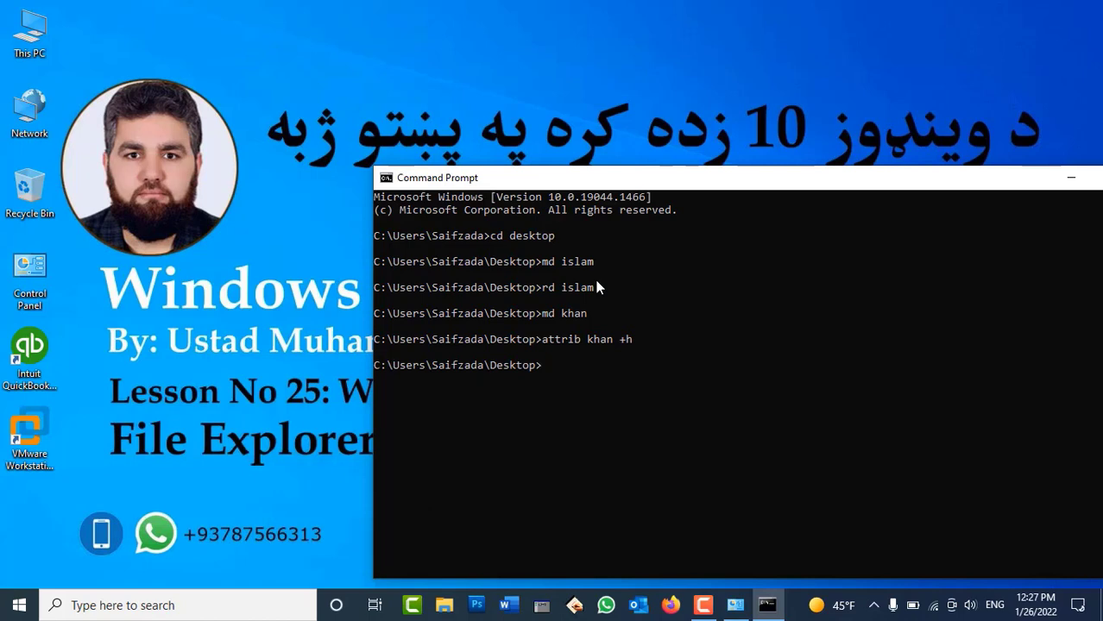
# Unhide the "khan" folder with "attrib khan -h" and exit Command Prompt
pyautogui.write('attrib khan -h')
pyautogui.press('Return')
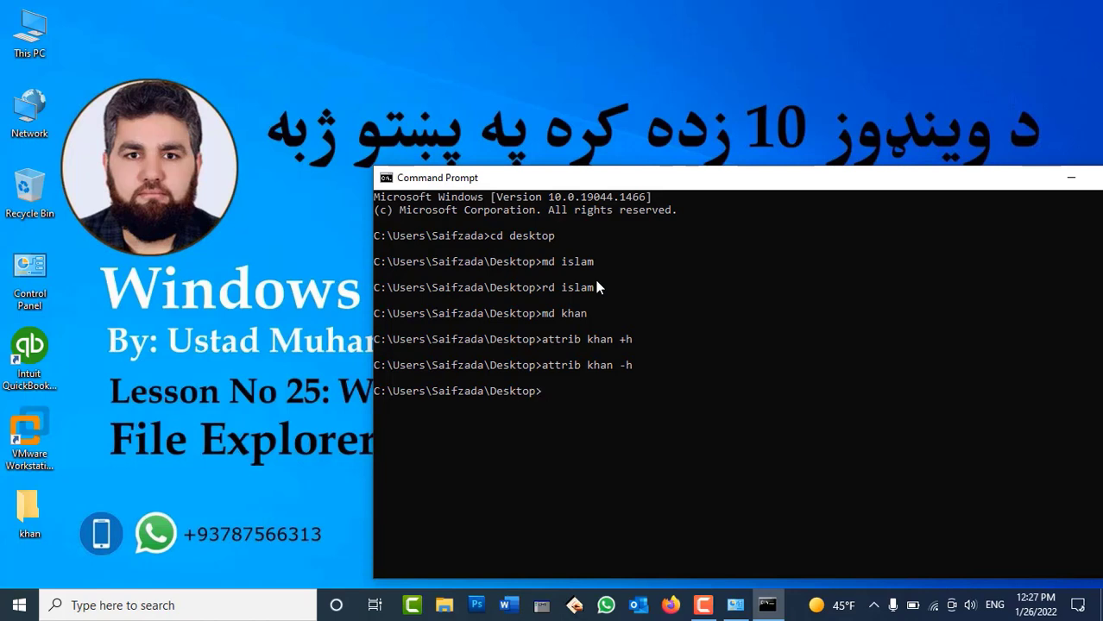
pyautogui.write('exit')
pyautogui.press('Return')
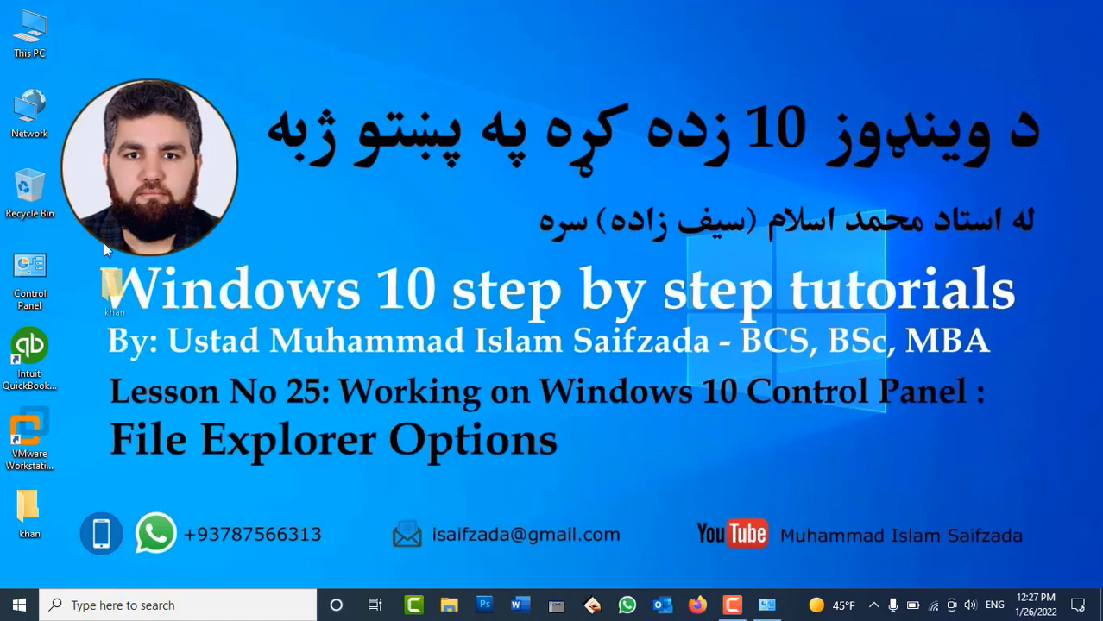
# Move the "khan" folder to the Recycle Bin and empty the bin permanently
pyautogui.rightClick(30, 189)
pyautogui.click(50, 215)
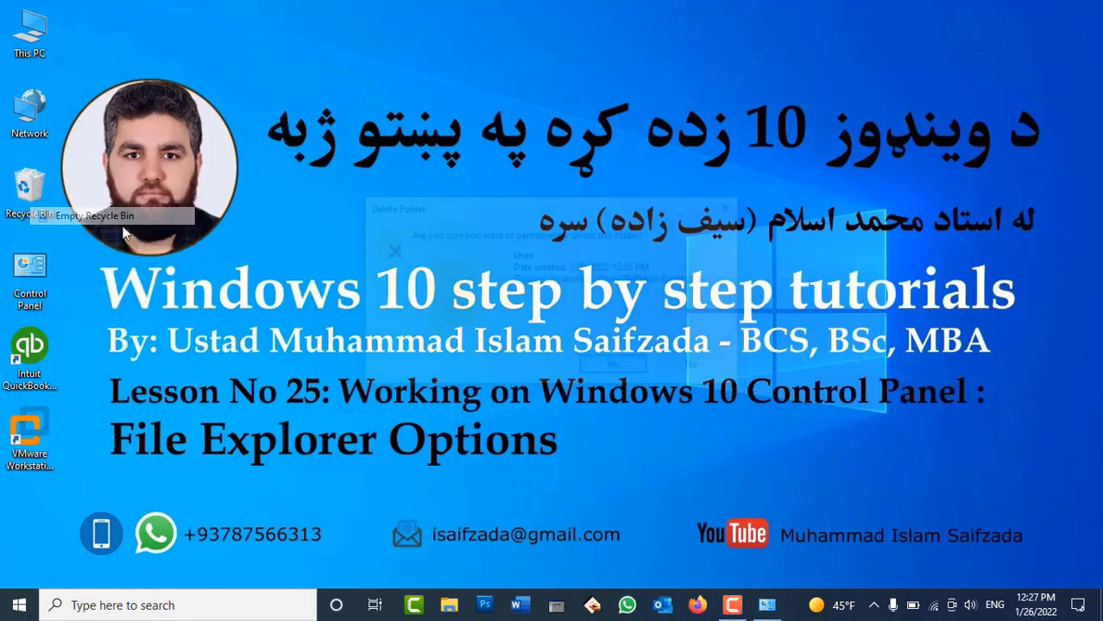
pyautogui.click(614, 368)
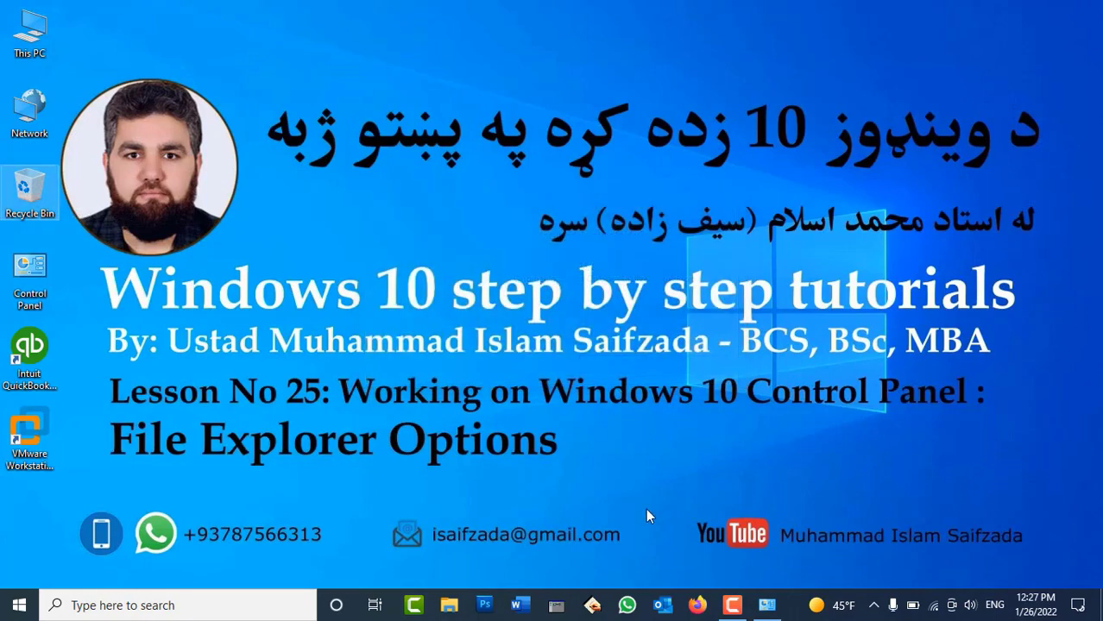
# Restore the Control Panel window and open the advanced view settings of File Explorer Options
pyautogui.click(766, 605)
pyautogui.click(217, 309)
pyautogui.moveTo(261, 65); pyautogui.dragTo(658, 81)
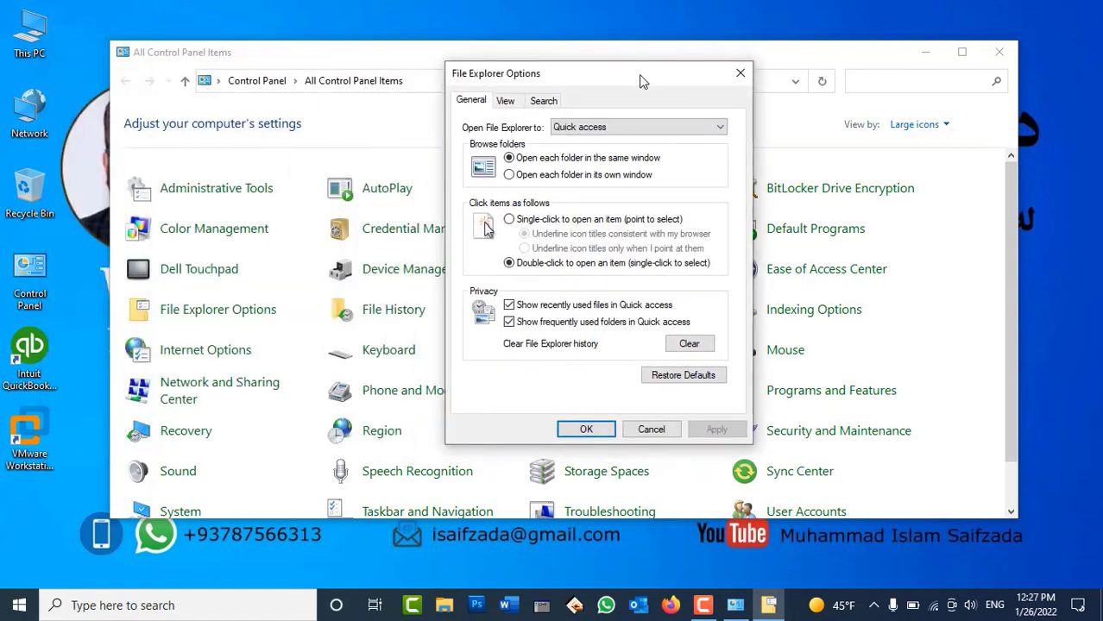
pyautogui.click(506, 101)
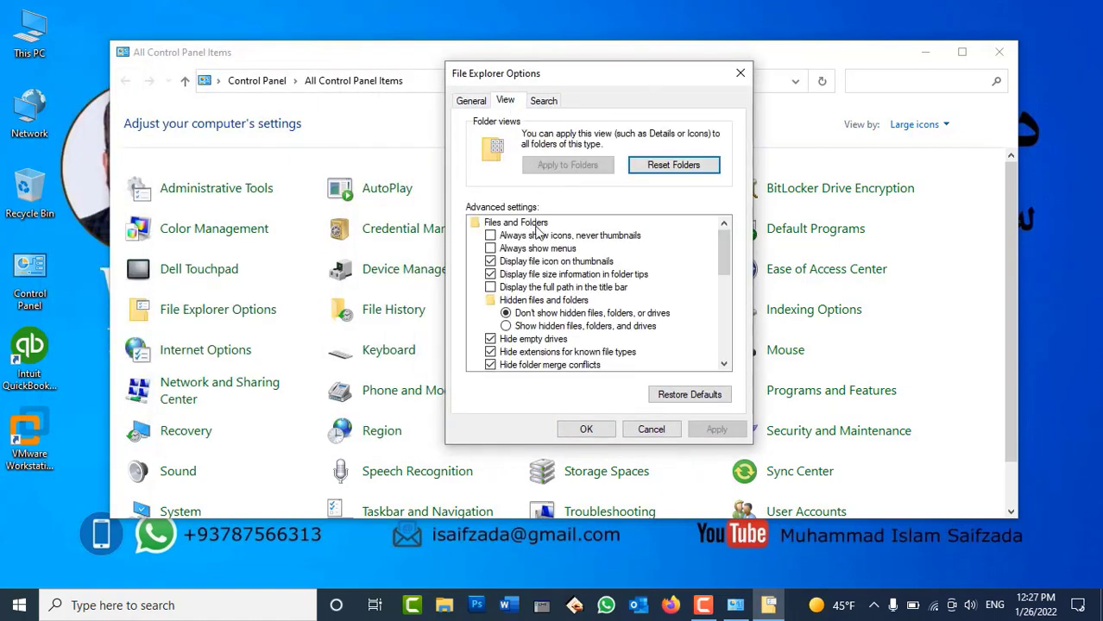
# Try the option to show hidden files, folders, and drives, return to not showing them, and apply the setting
pyautogui.click(557, 330)
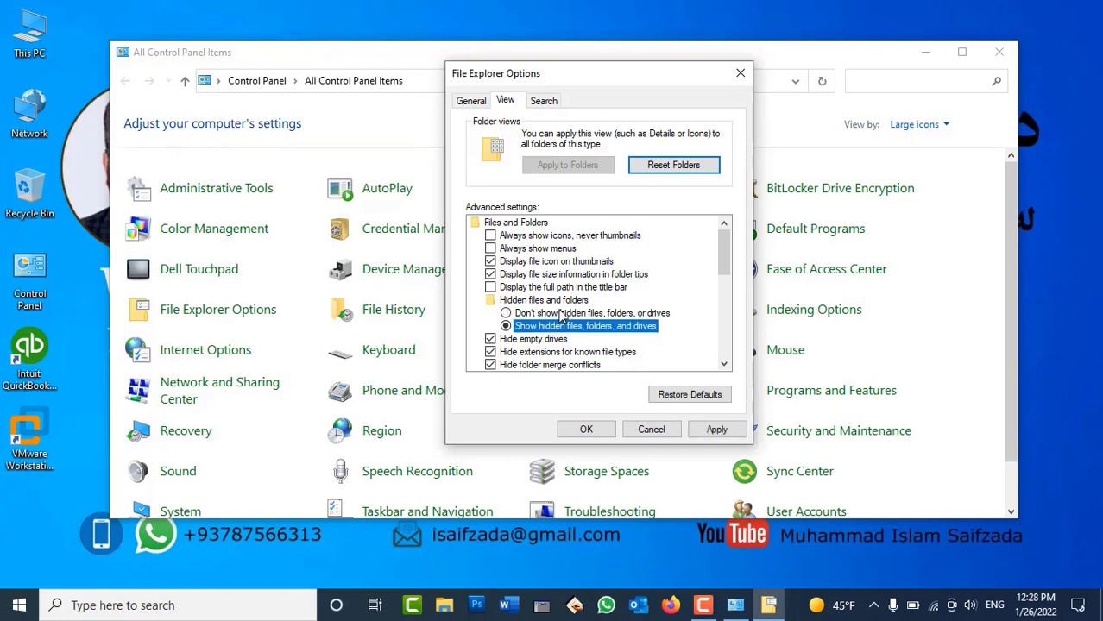
pyautogui.click(562, 315)
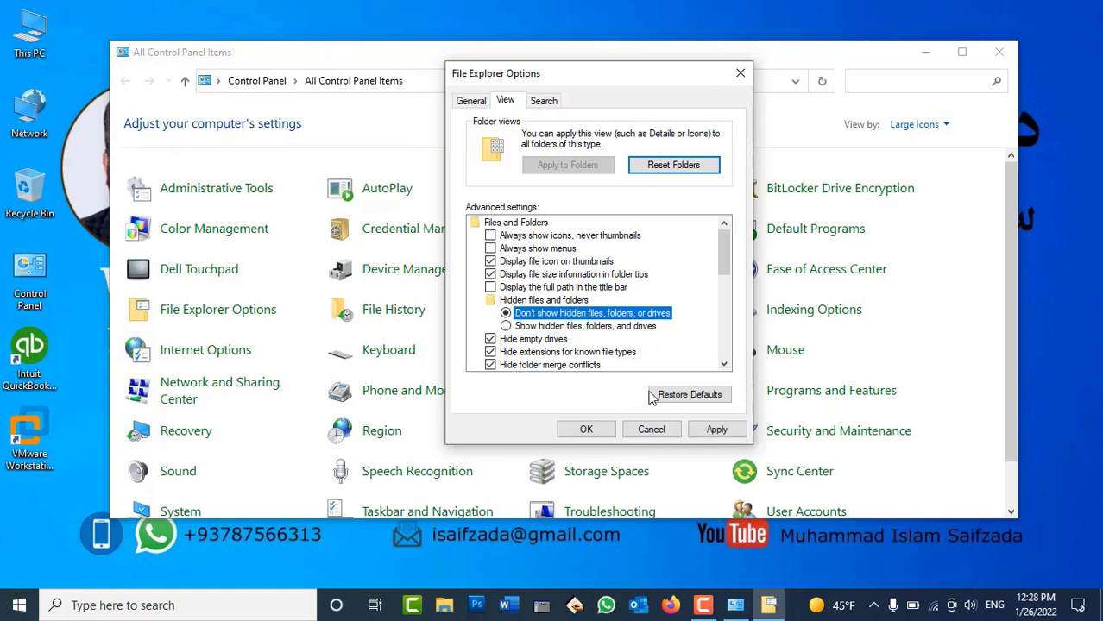
pyautogui.click(714, 428)
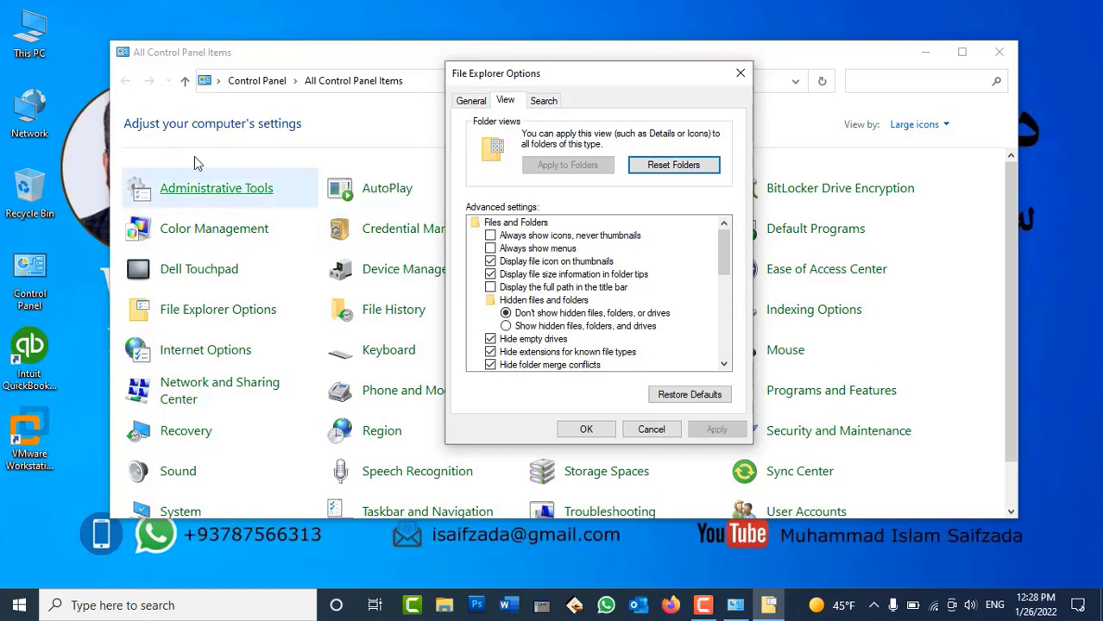
# View the drives in This PC, turn "Hide empty drives" off and back on, applying each change
pyautogui.doubleClick(30, 35)
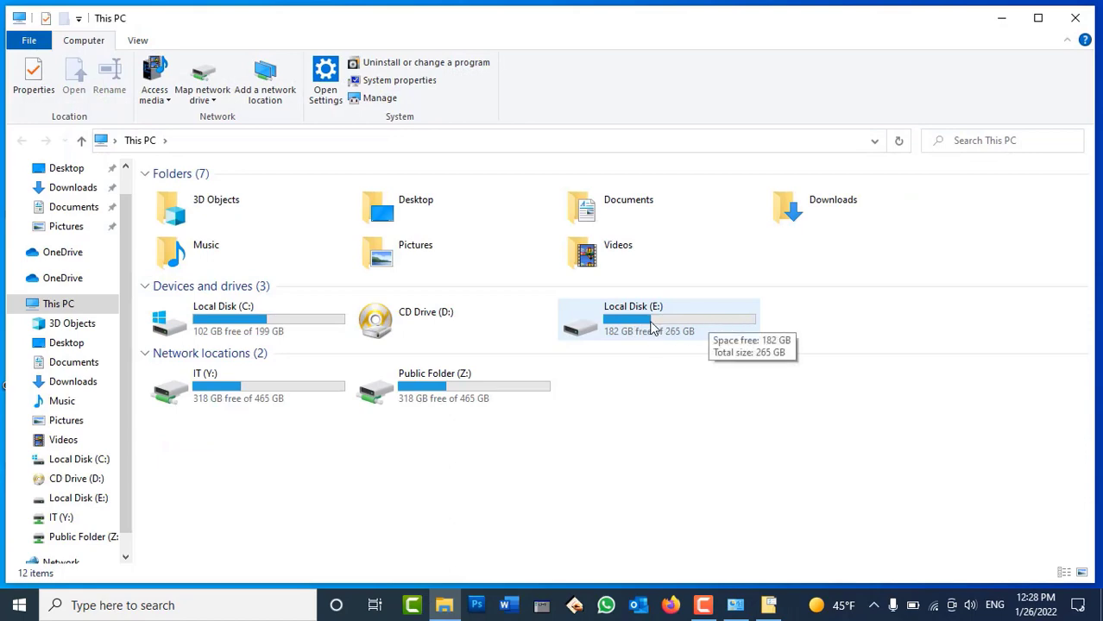
pyautogui.click(1075, 17)
pyautogui.click(520, 340)
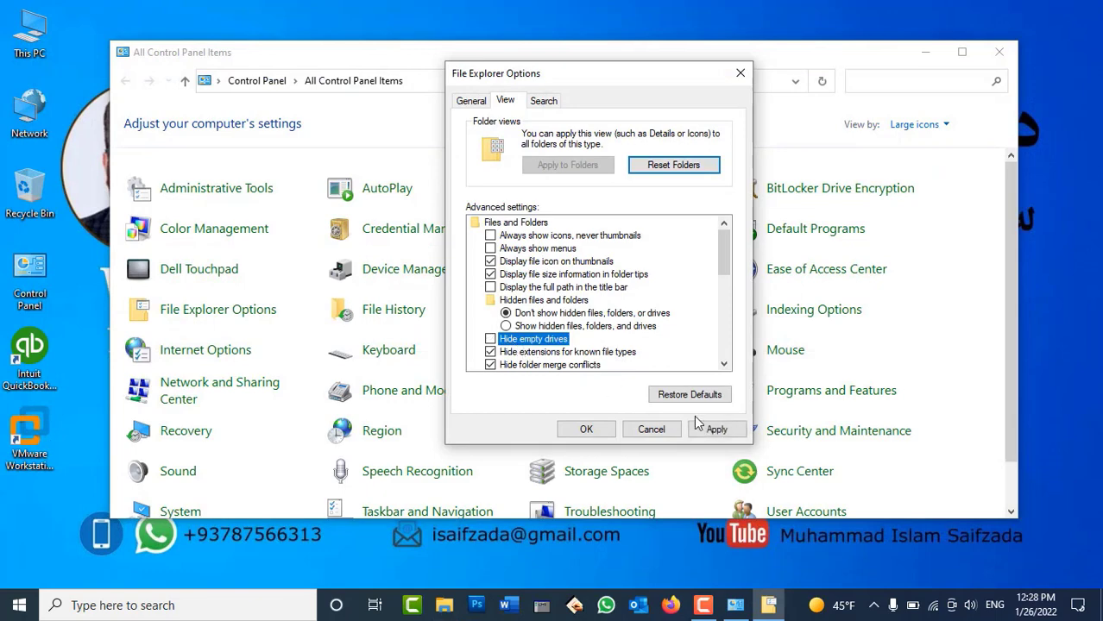
pyautogui.click(723, 433)
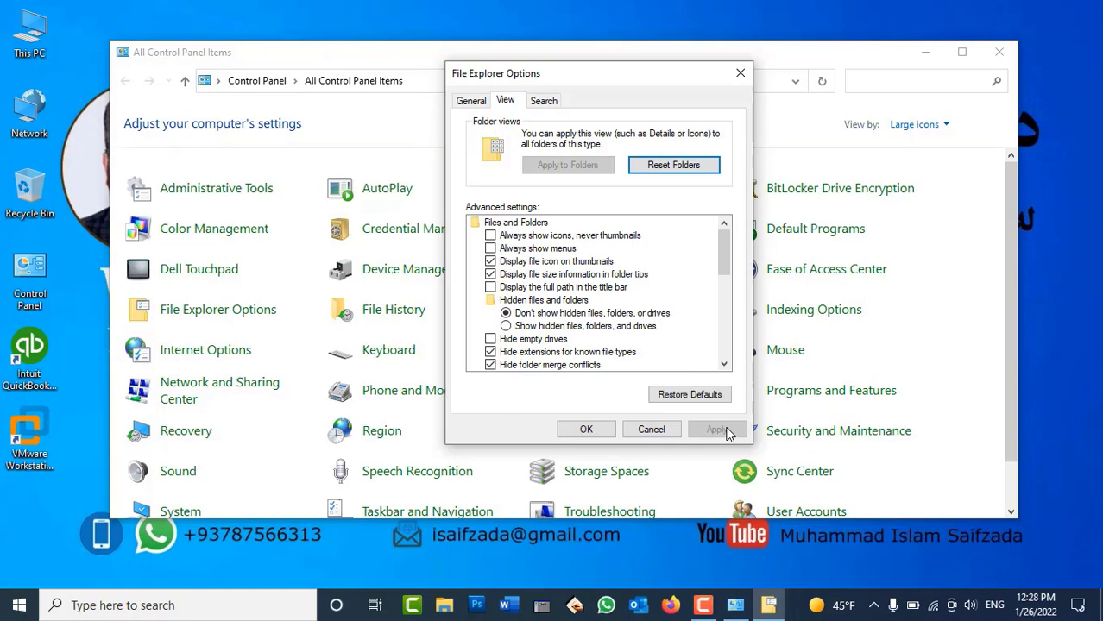
pyautogui.click(507, 340)
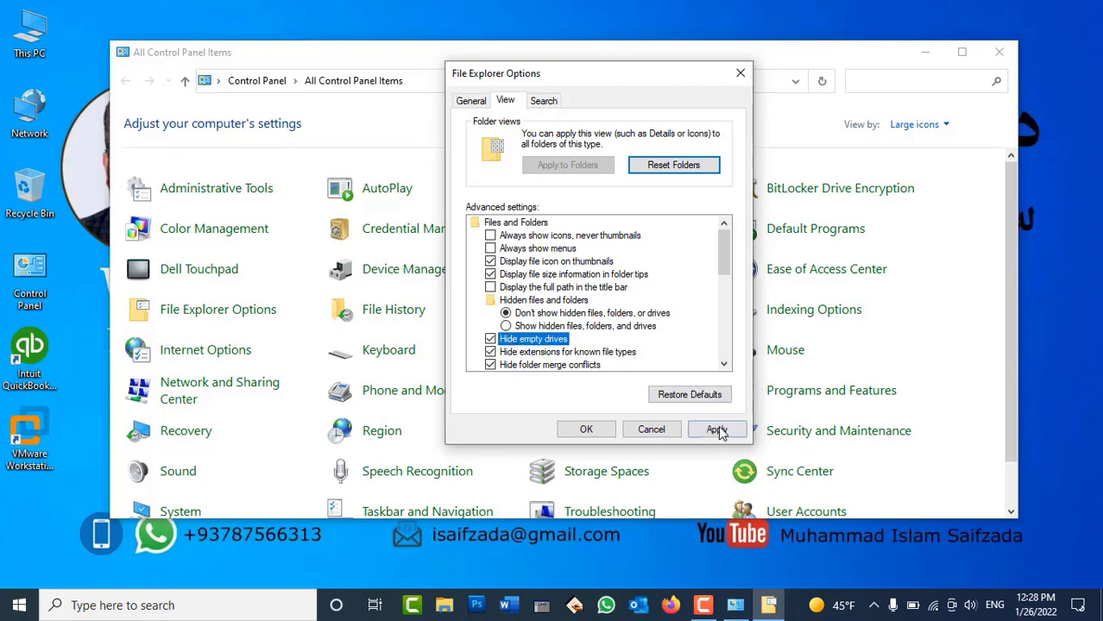
pyautogui.click(717, 431)
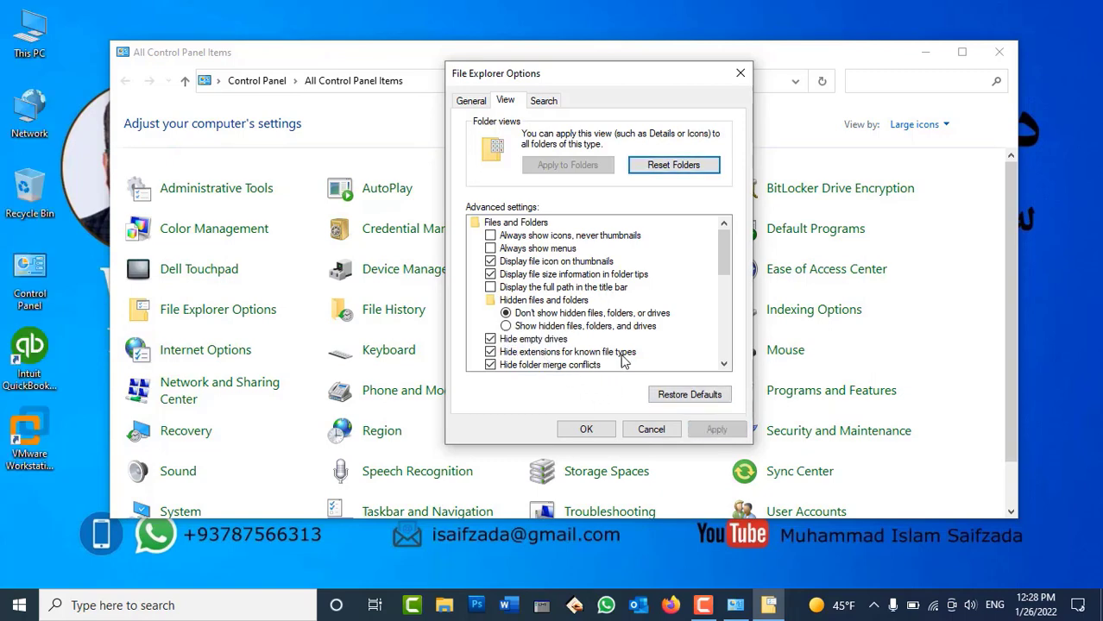
# Accept and close File Explorer Options, and close the Control Panel window
pyautogui.click(586, 429)
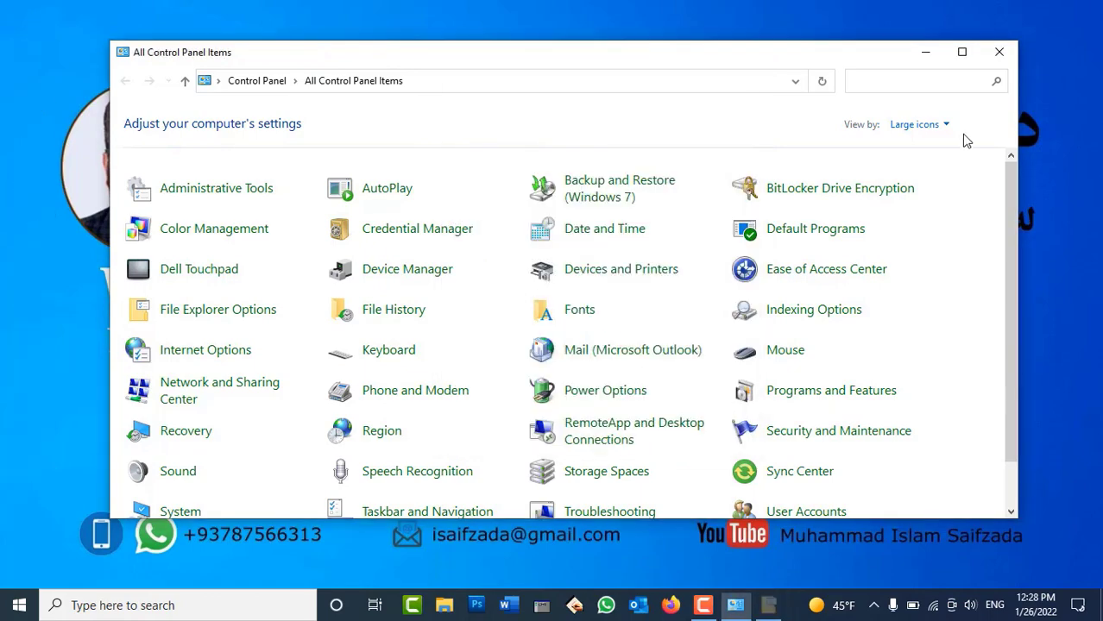
pyautogui.click(999, 53)
pyautogui.rightClick(397, 176)
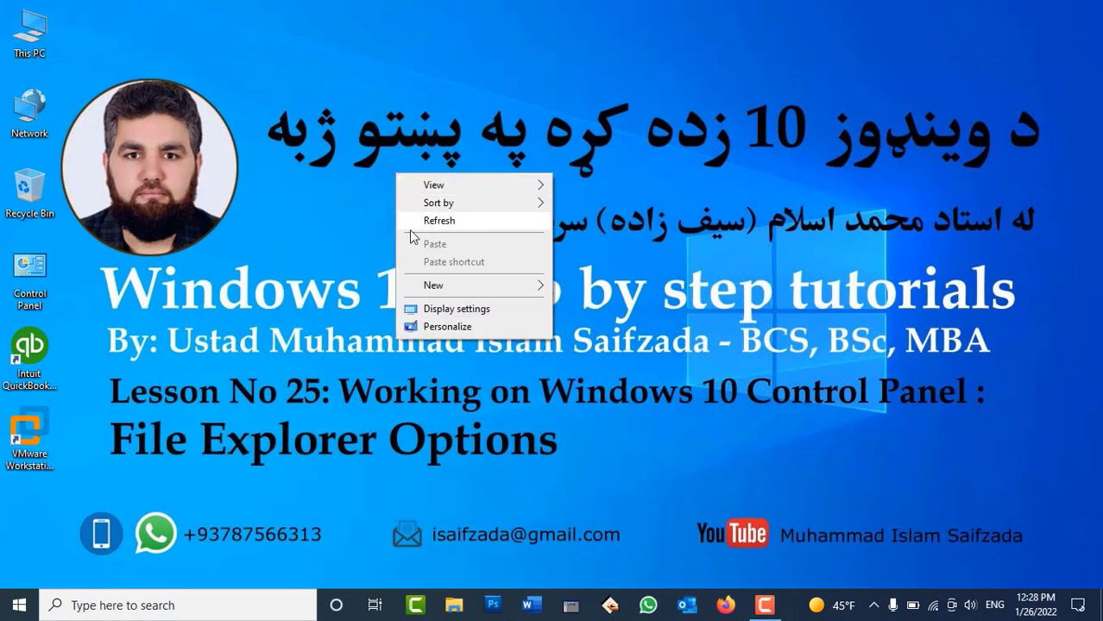
# Open the Tutorials folder on Local Disk (E:) through This PC
pyautogui.click(29, 30)
pyautogui.doubleClick(29, 30)
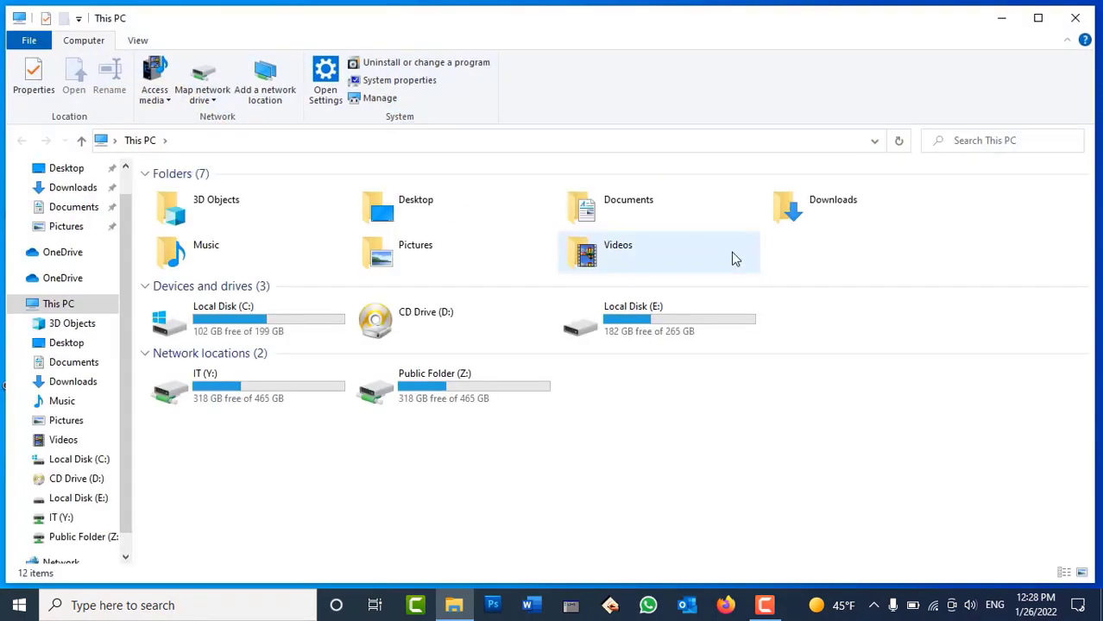
pyautogui.doubleClick(696, 315)
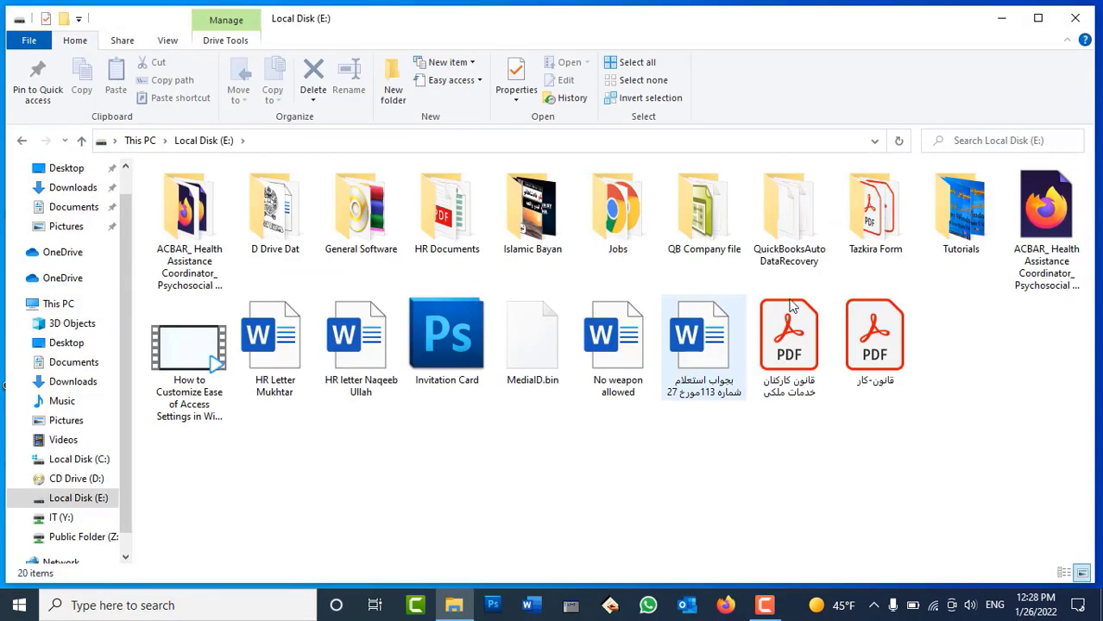
pyautogui.moveTo(890, 445); pyautogui.dragTo(557, 432)
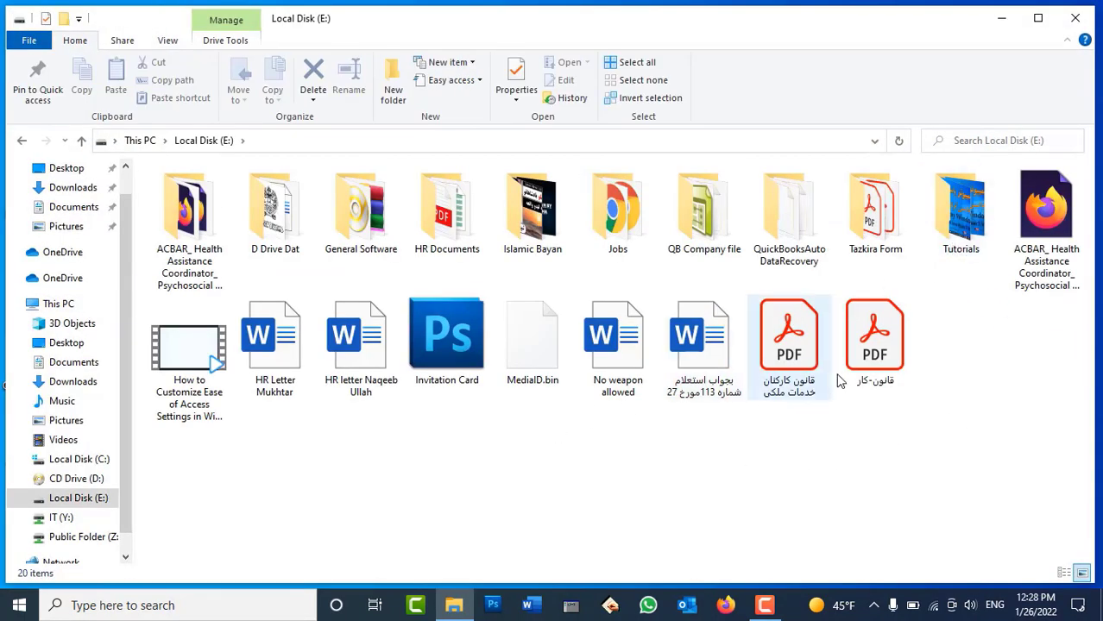
pyautogui.rightClick(556, 336)
pyautogui.click(596, 532)
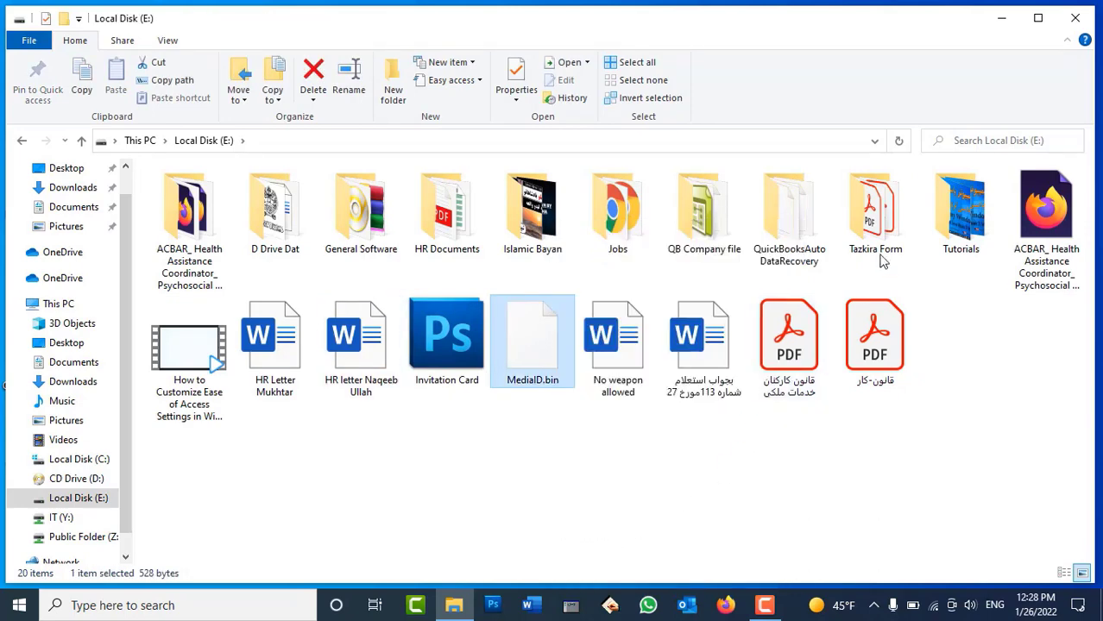
pyautogui.doubleClick(960, 211)
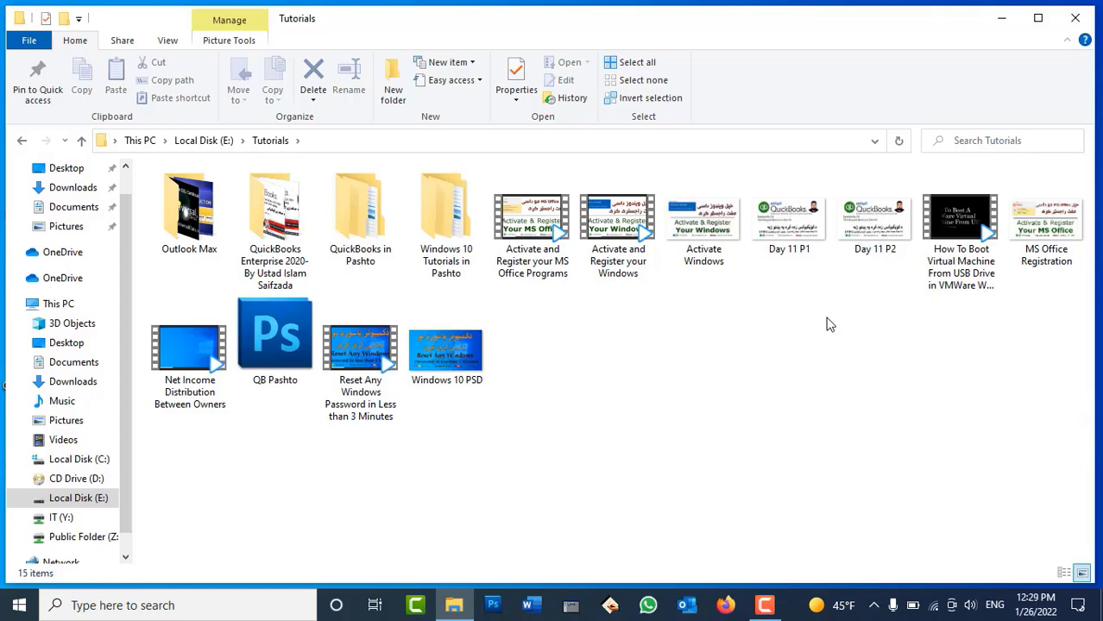
# Turn off "Hide extensions for known file types" in Folder Options from the Tutorials folder, and apply the change
pyautogui.click(167, 41)
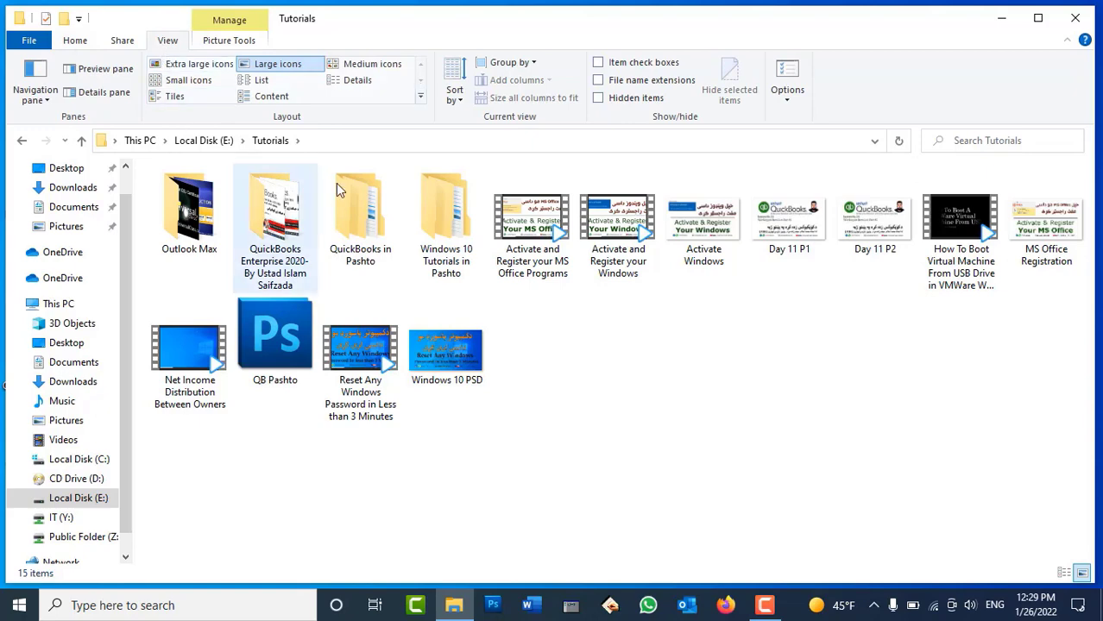
pyautogui.click(787, 74)
pyautogui.moveTo(255, 192); pyautogui.dragTo(937, 313)
pyautogui.click(768, 332)
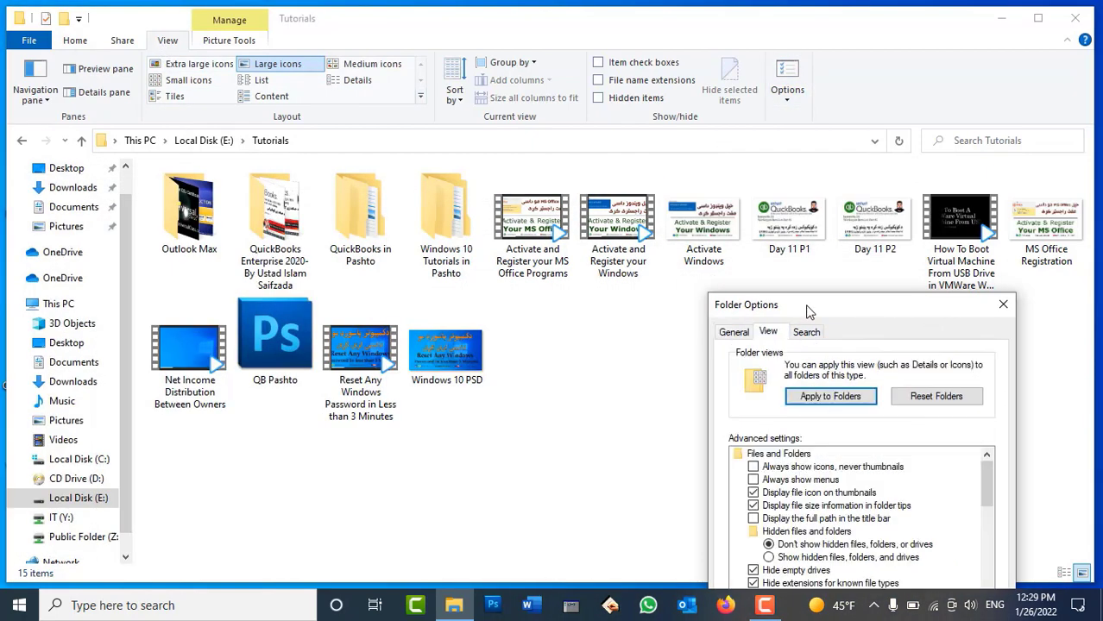
pyautogui.moveTo(808, 311); pyautogui.dragTo(802, 253)
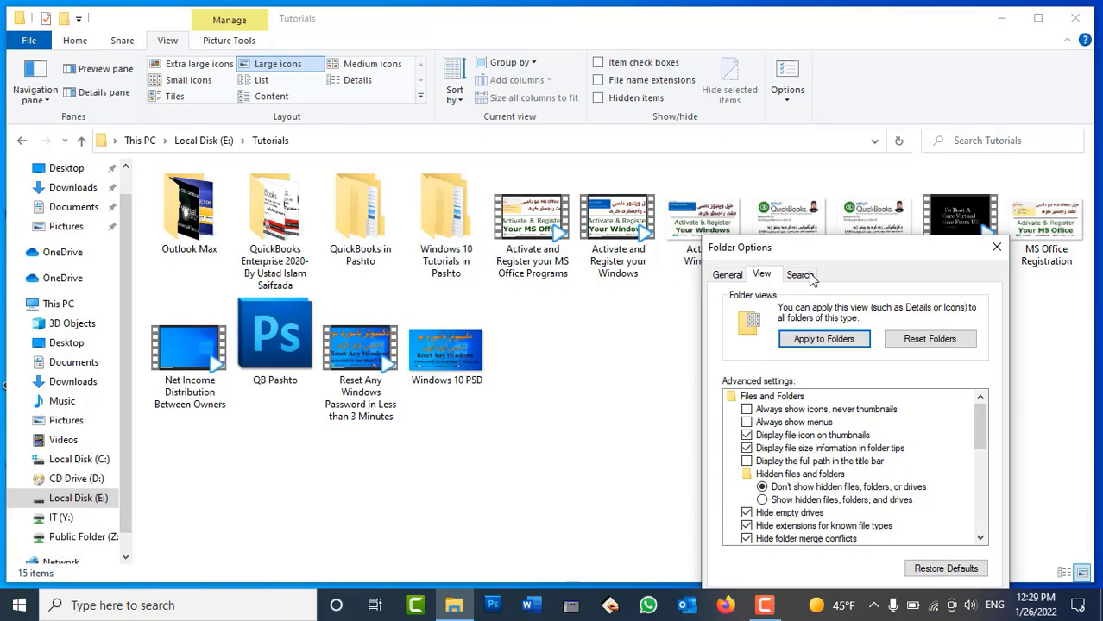
pyautogui.click(774, 526)
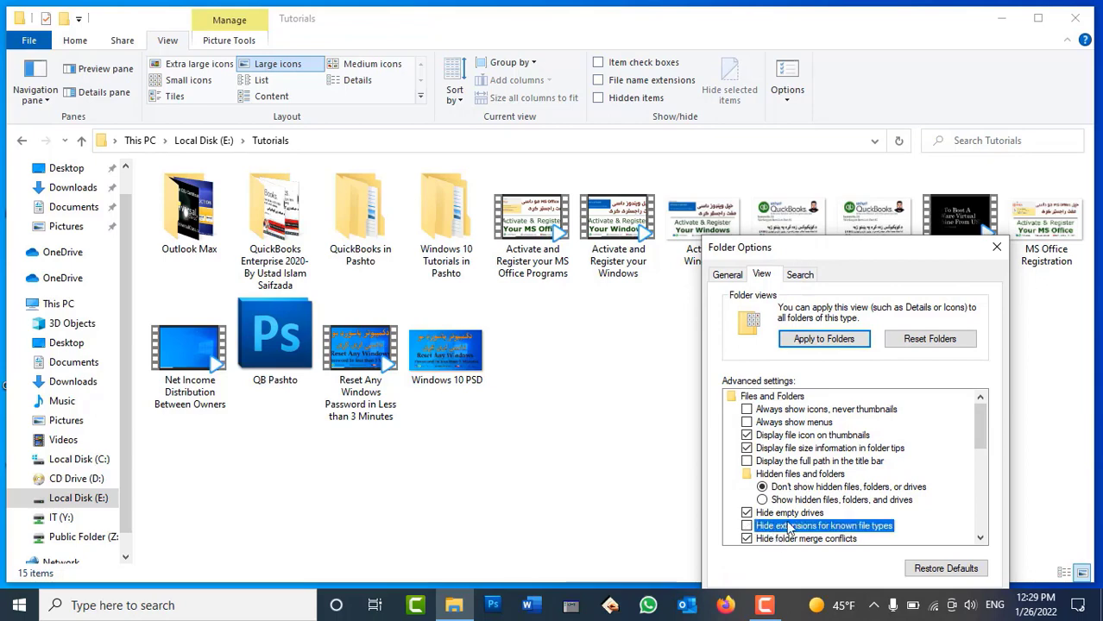
pyautogui.moveTo(870, 246); pyautogui.dragTo(837, 82)
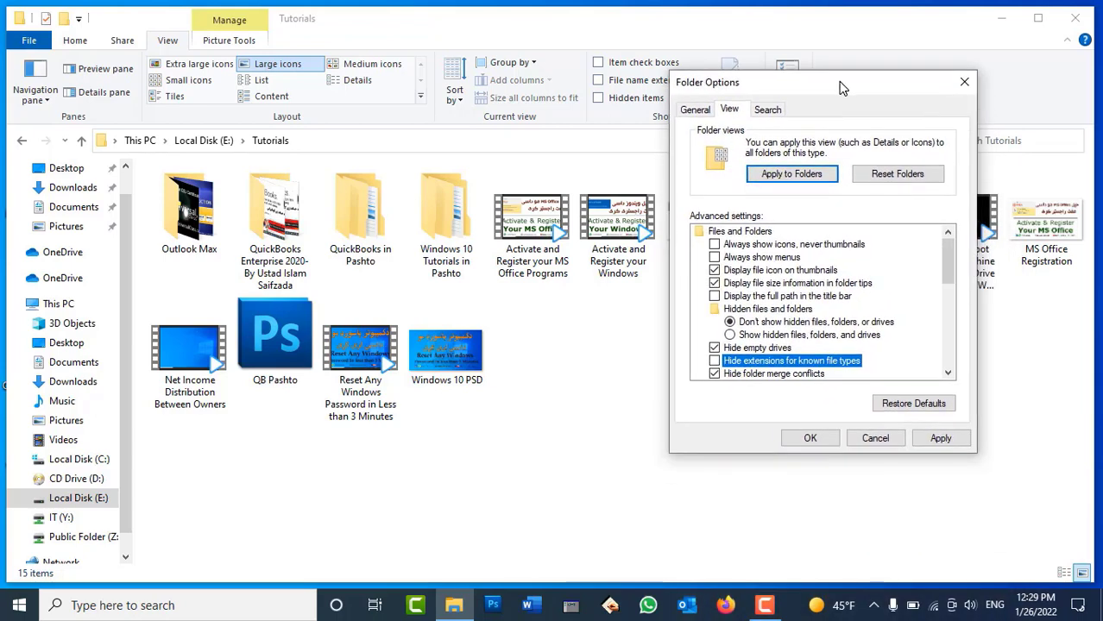
pyautogui.click(938, 438)
pyautogui.click(810, 438)
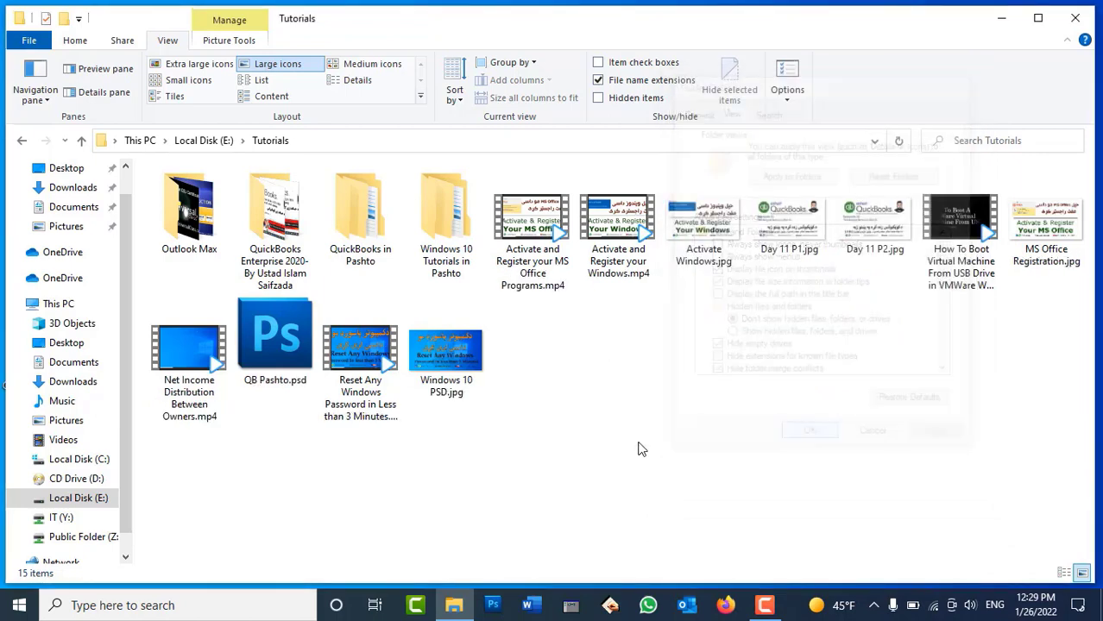
# Examine the file extensions of the Net Income Distribution video, the QB Pashto file and the Windows 10 PSD image
pyautogui.click(200, 354)
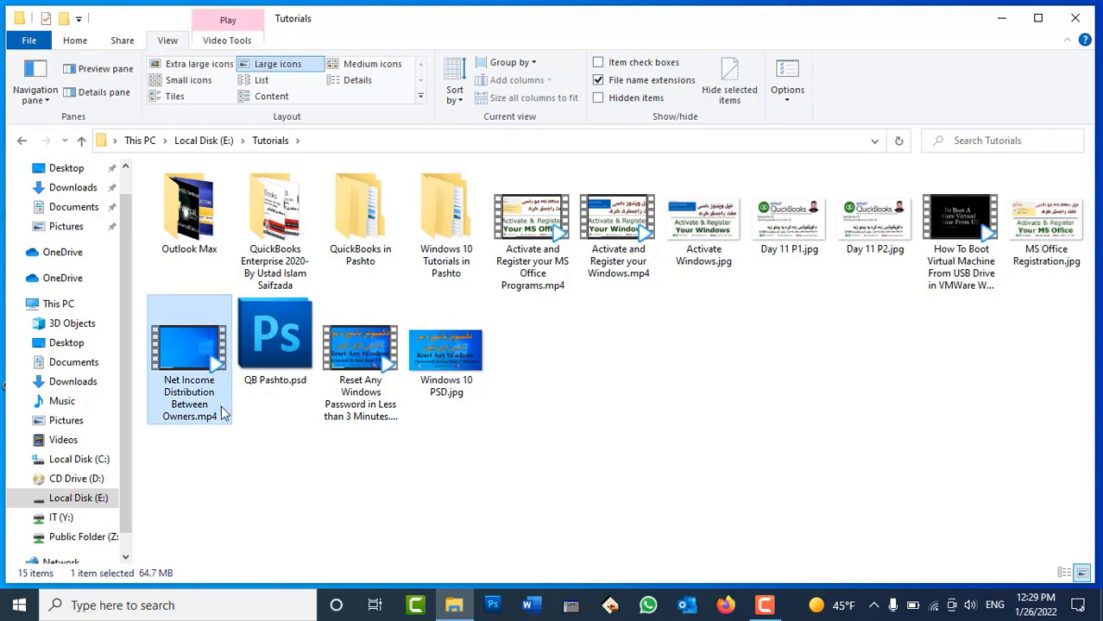
pyautogui.click(277, 345)
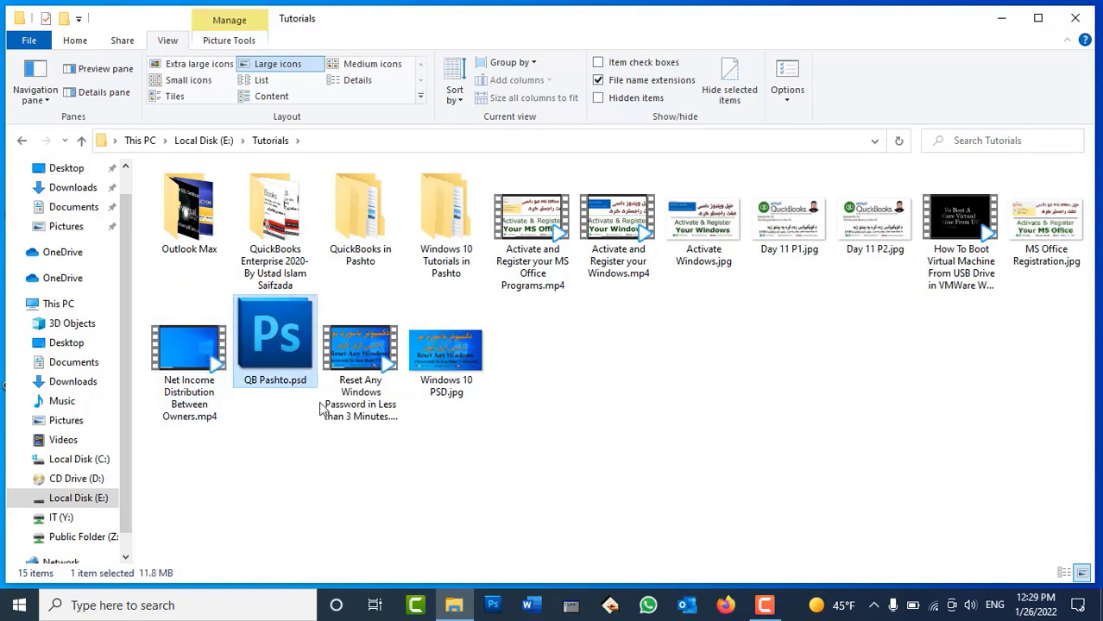
pyautogui.click(455, 360)
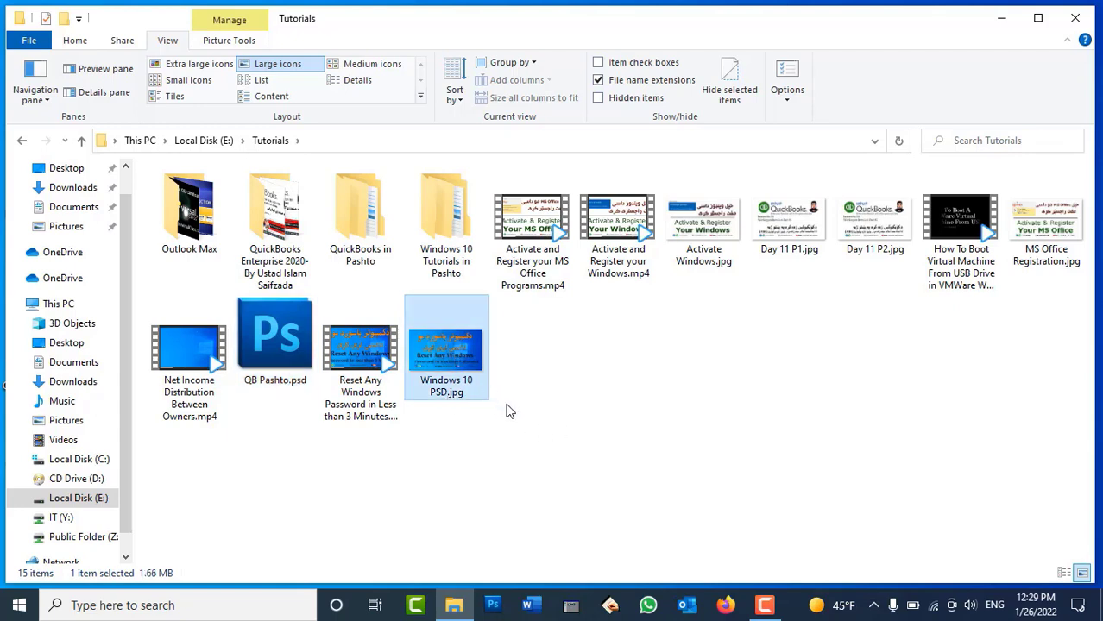
pyautogui.click(561, 465)
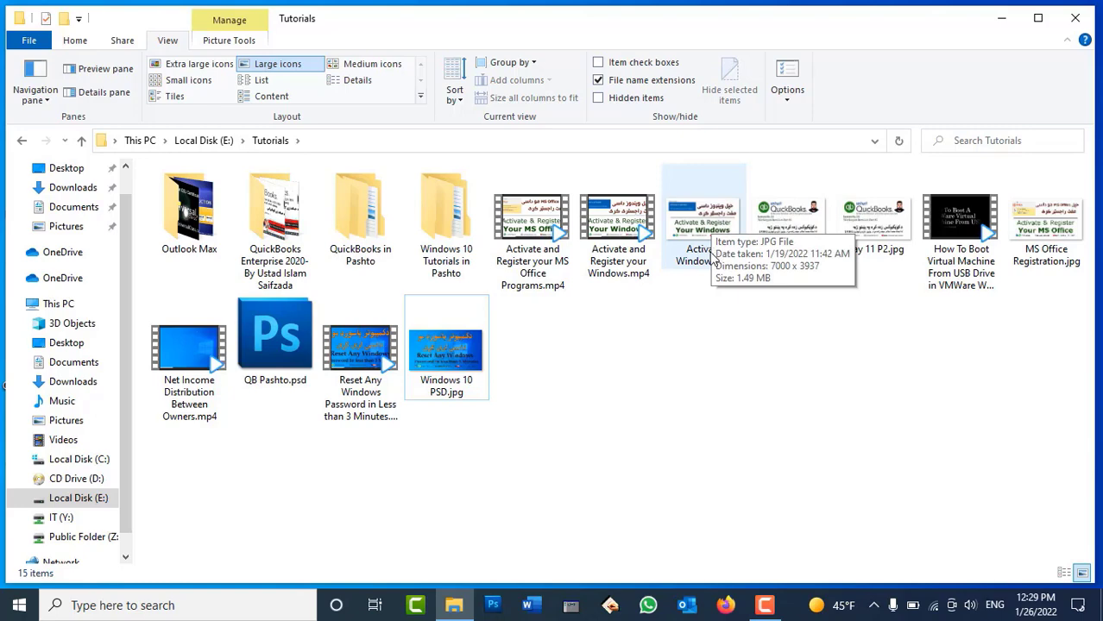
pyautogui.click(624, 223)
pyautogui.rightClick(625, 223)
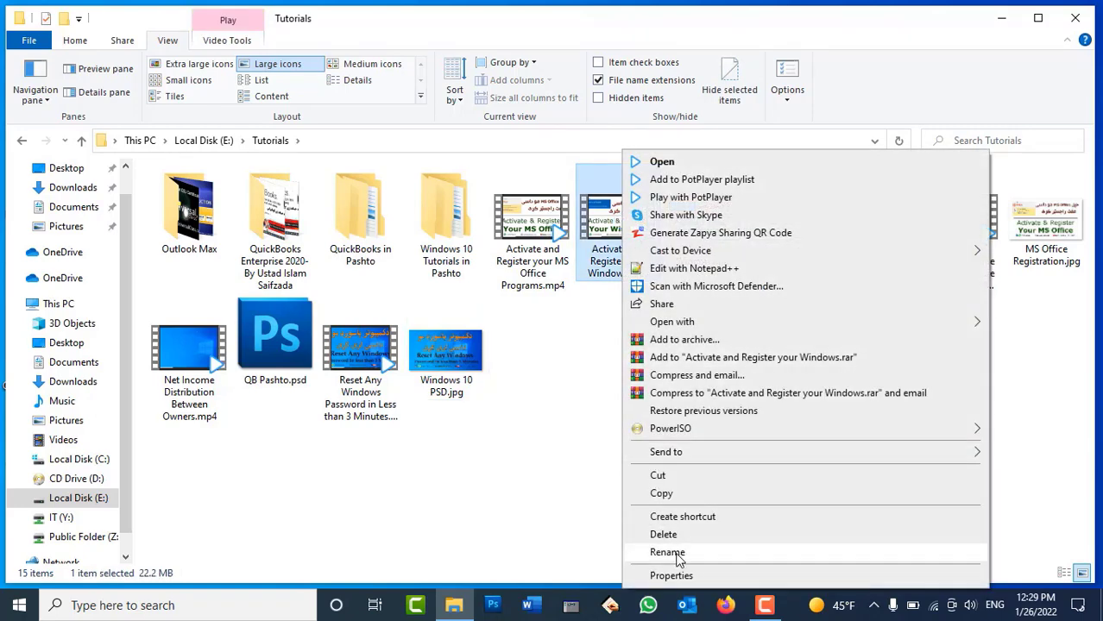
pyautogui.click(595, 459)
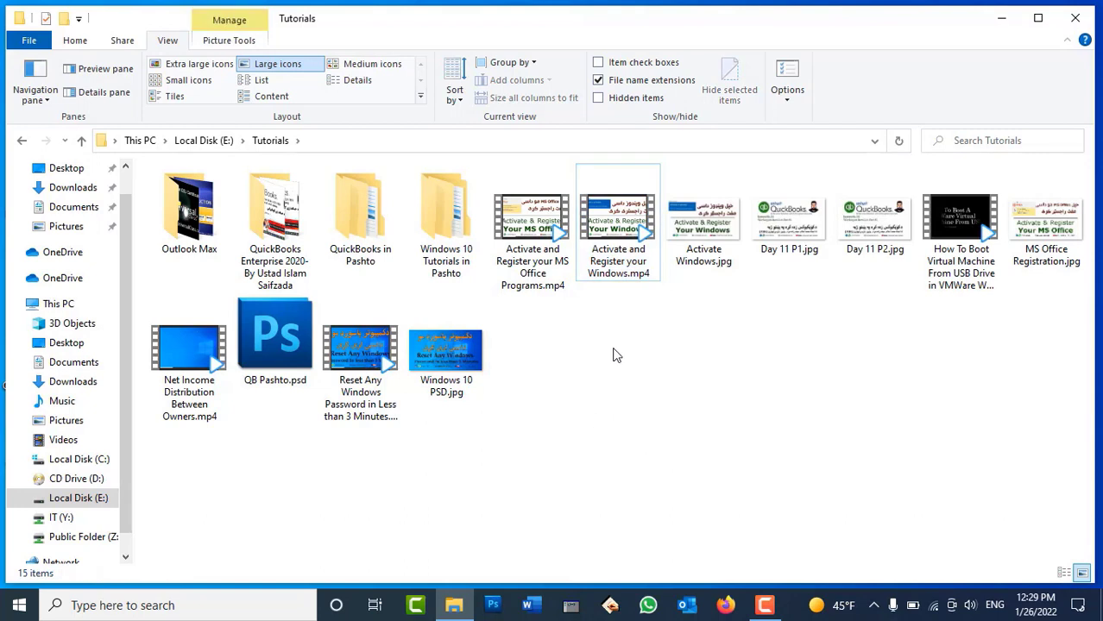
# Change the extension of "Activate and Register your Windows.mp4" to psd, accept the extension change, and refresh the folder
pyautogui.click(629, 272)
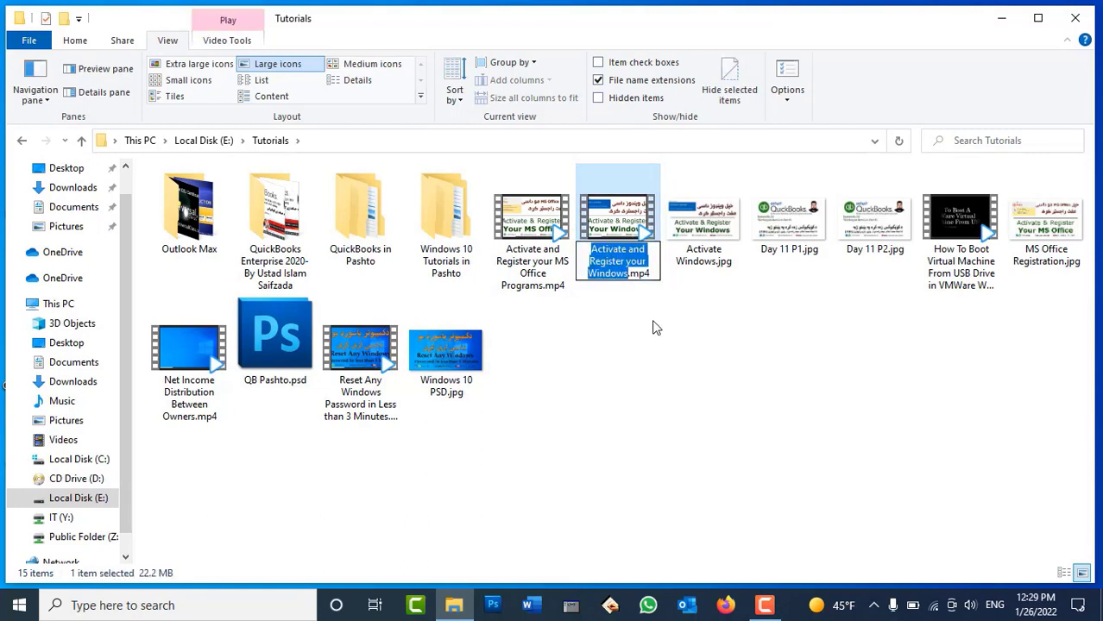
pyautogui.click(634, 273)
pyautogui.moveTo(632, 273); pyautogui.dragTo(655, 275)
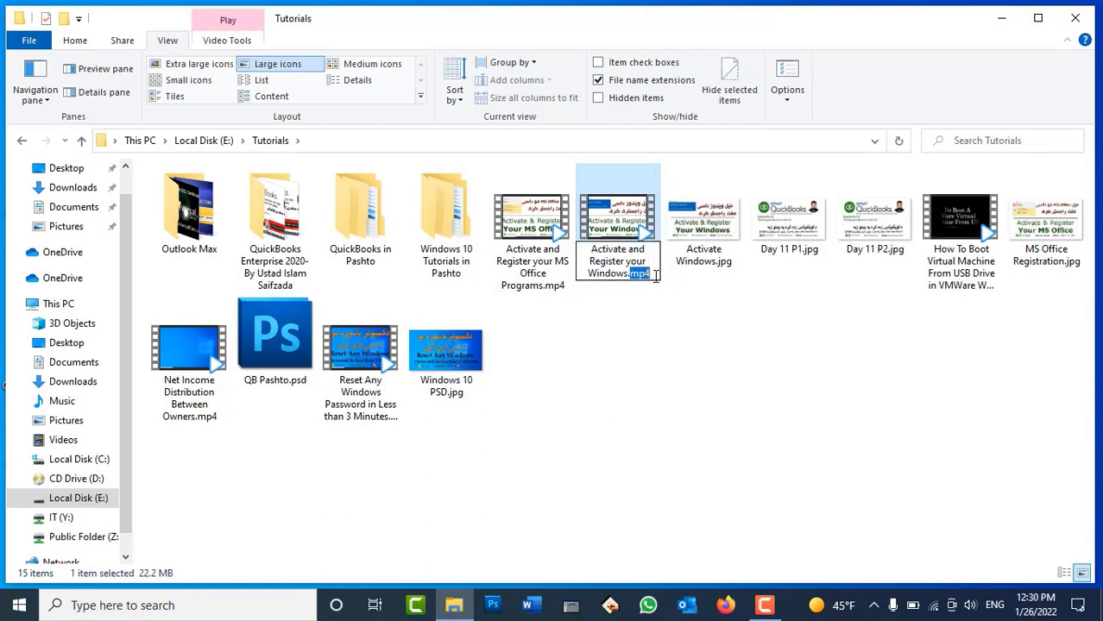
pyautogui.press('BackSpace')
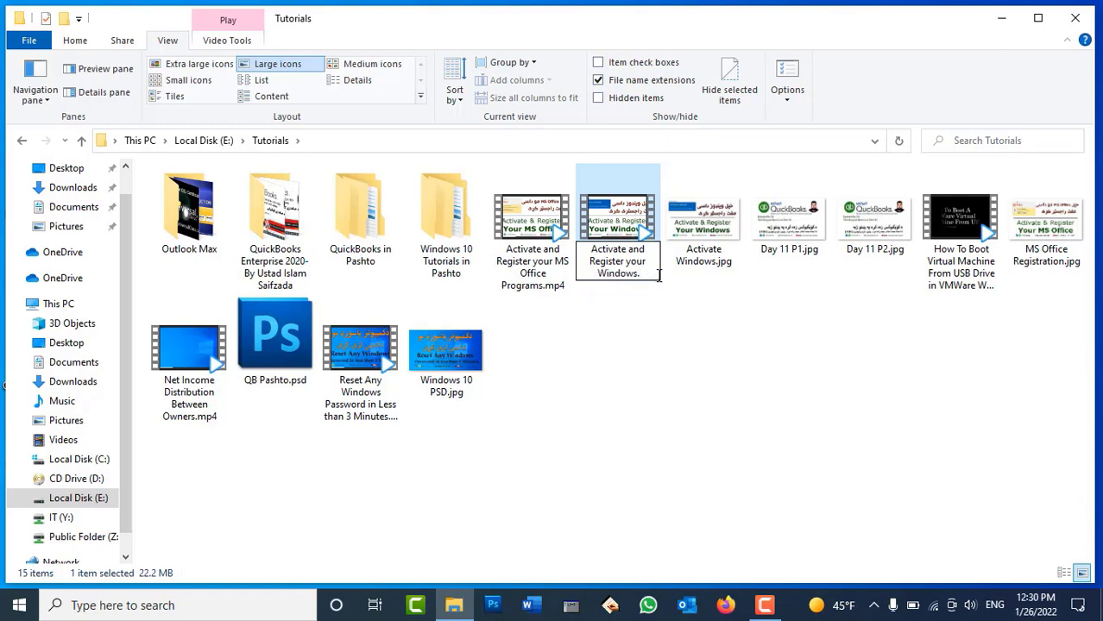
pyautogui.write('psd')
pyautogui.press('Return')
pyautogui.press('Return')
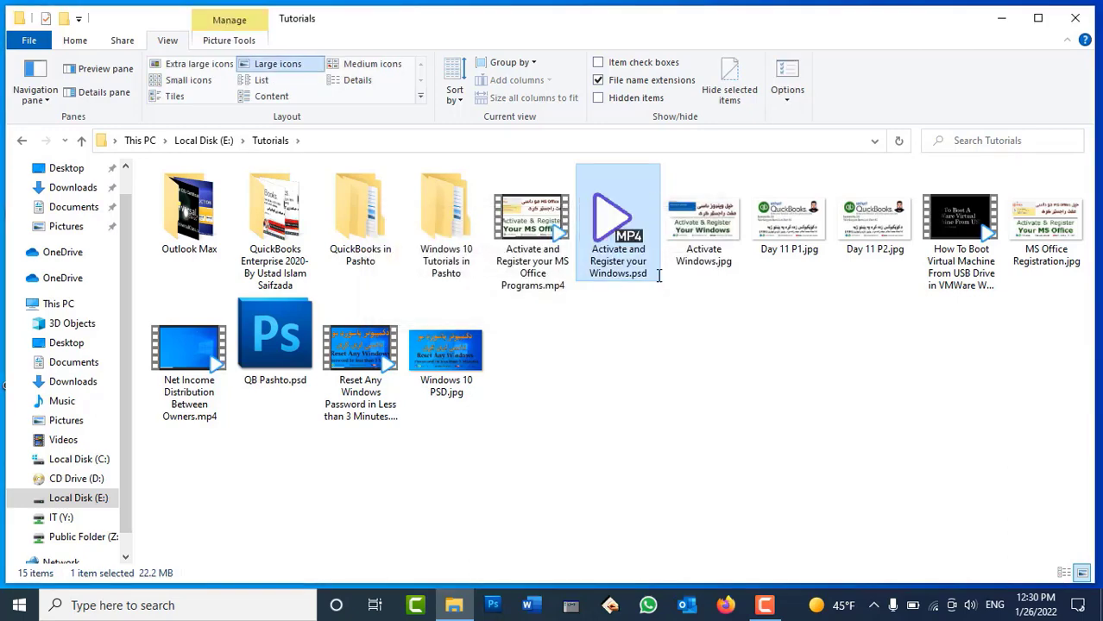
pyautogui.rightClick(768, 332)
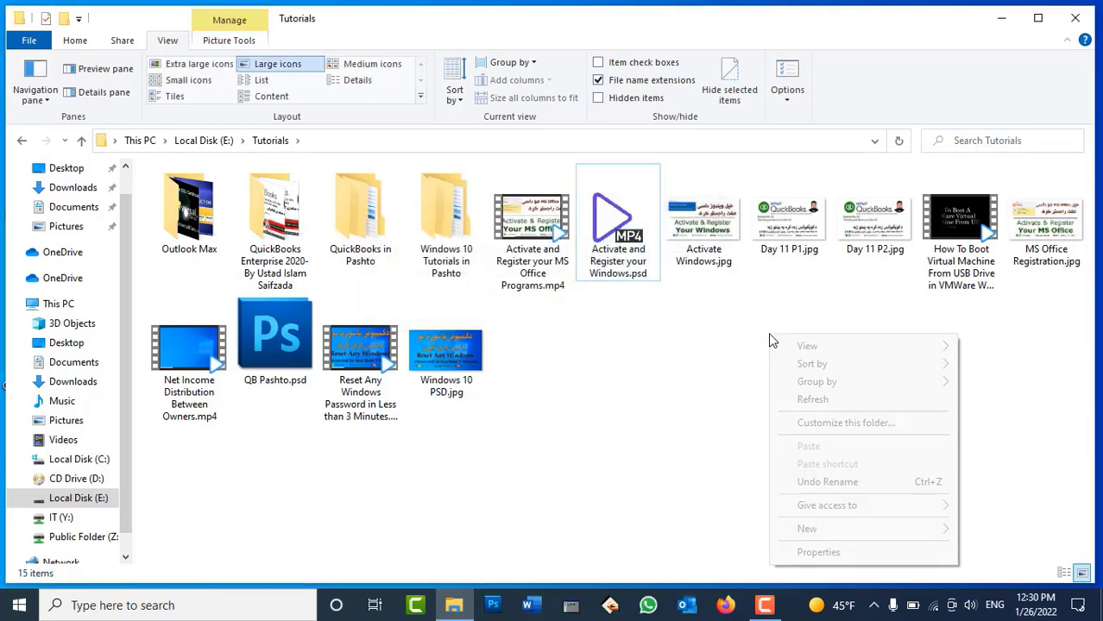
pyautogui.click(795, 400)
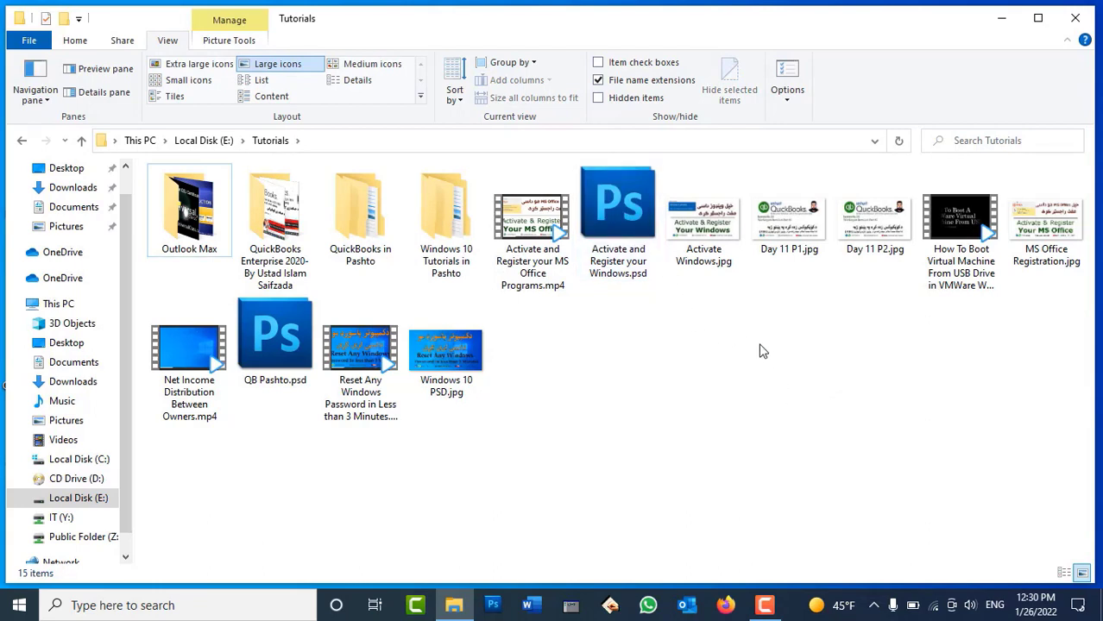
# Change the extension of "Activate and Register your Windows.psd" to mp4 and accept the extension change
pyautogui.click(628, 217)
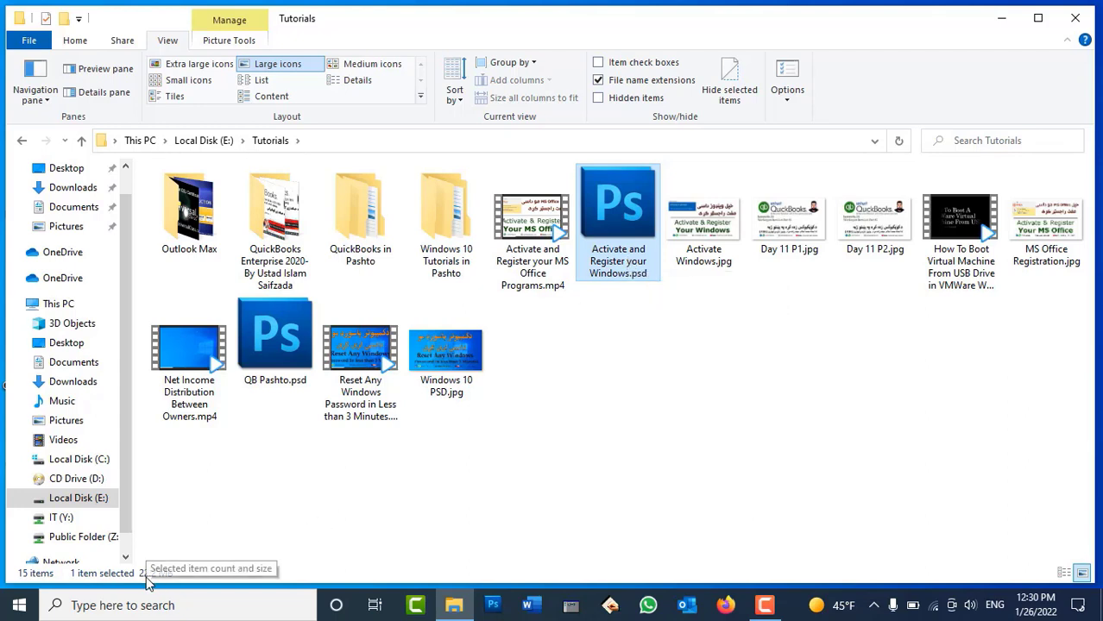
pyautogui.rightClick(622, 252)
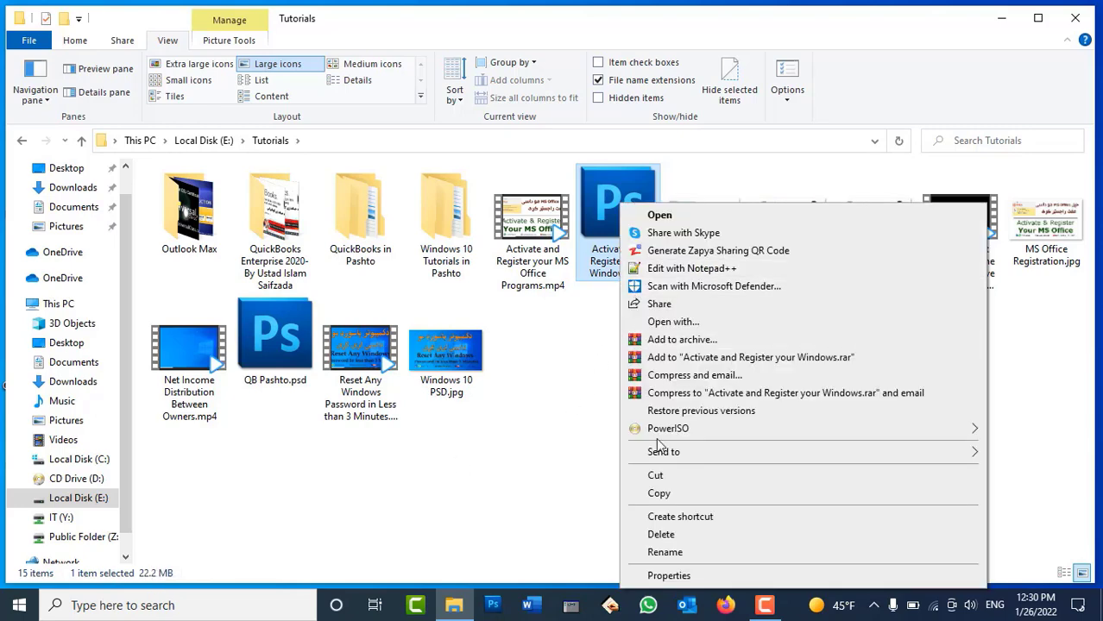
pyautogui.click(664, 552)
pyautogui.moveTo(650, 274); pyautogui.dragTo(634, 274)
pyautogui.write('mp4')
pyautogui.press('Return')
pyautogui.press('Return')
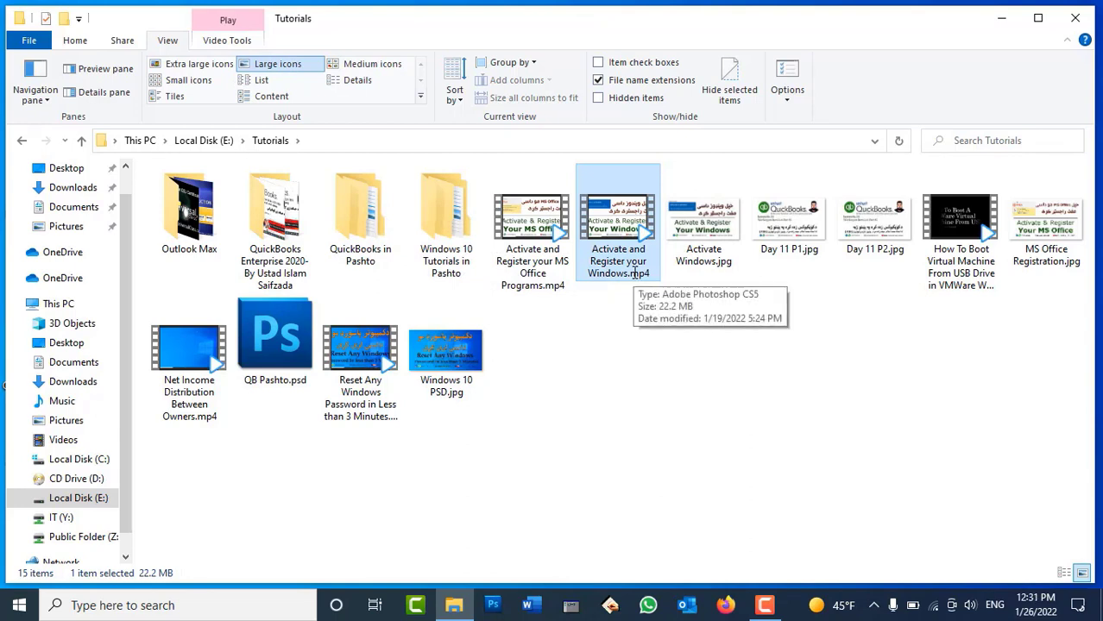
# Turn on "Hide extensions for known file types" in Folder Options and apply the change
pyautogui.click(785, 80)
pyautogui.click(86, 211)
pyautogui.moveTo(149, 190); pyautogui.dragTo(770, 111)
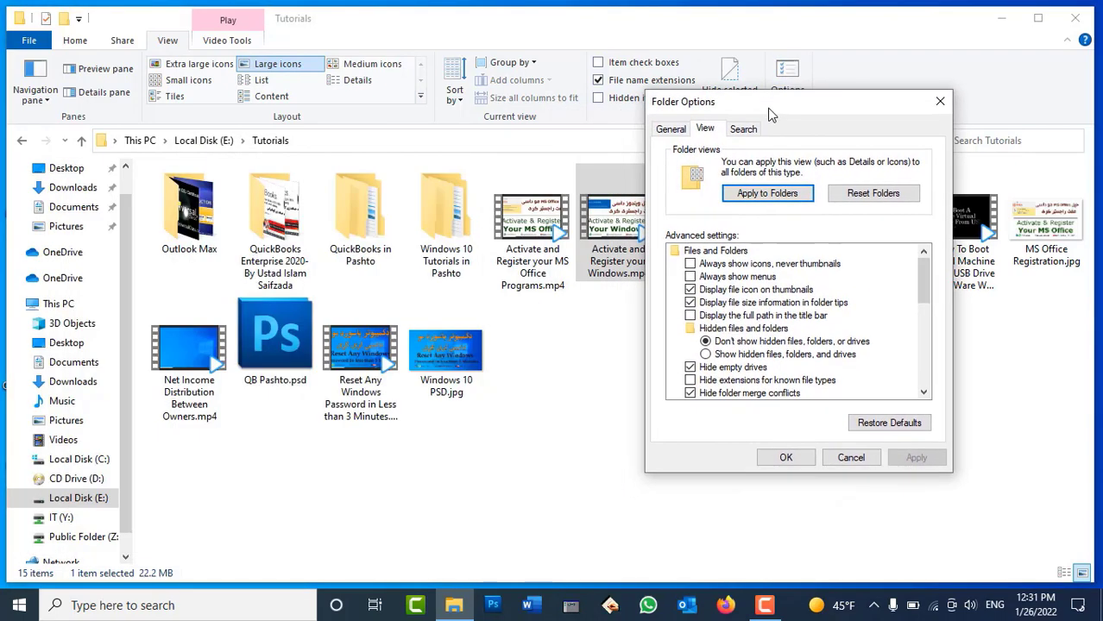
pyautogui.click(747, 381)
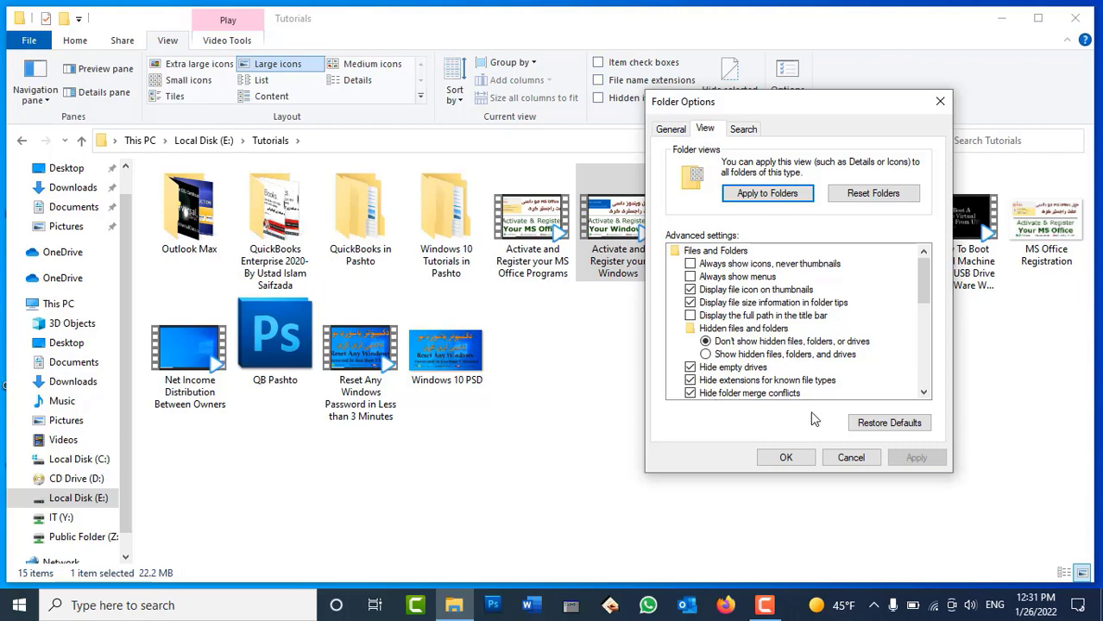
pyautogui.click(785, 457)
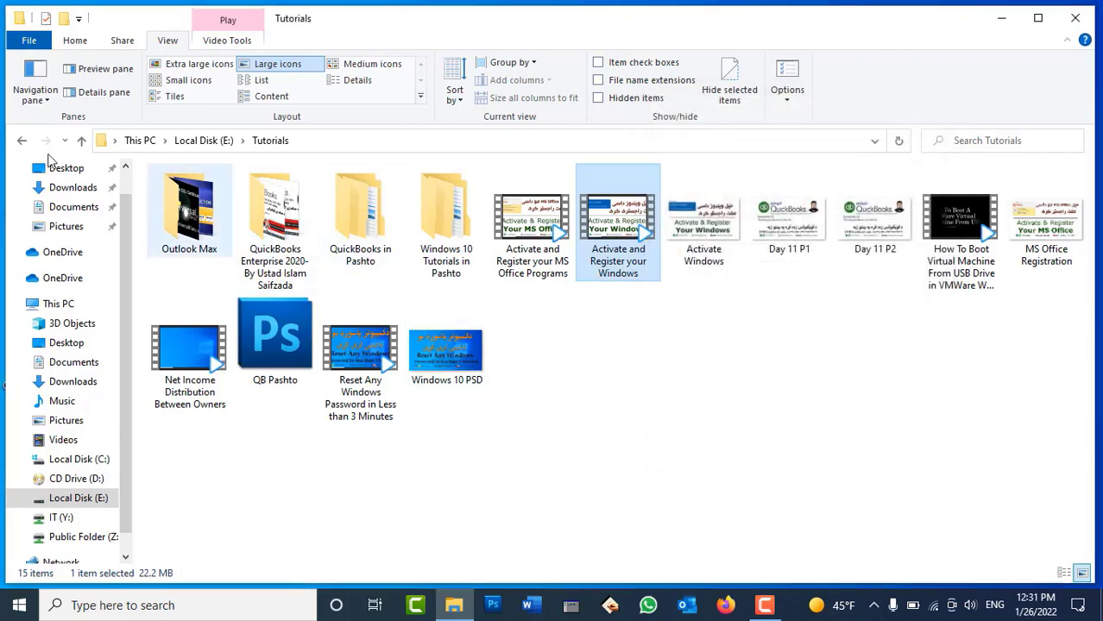
# Copy the Jobs folder and the "قانون کارکنان خدمات ملکی" PDF from Local Disk (E:) into the Tutorials folder
pyautogui.click(23, 141)
pyautogui.click(729, 480)
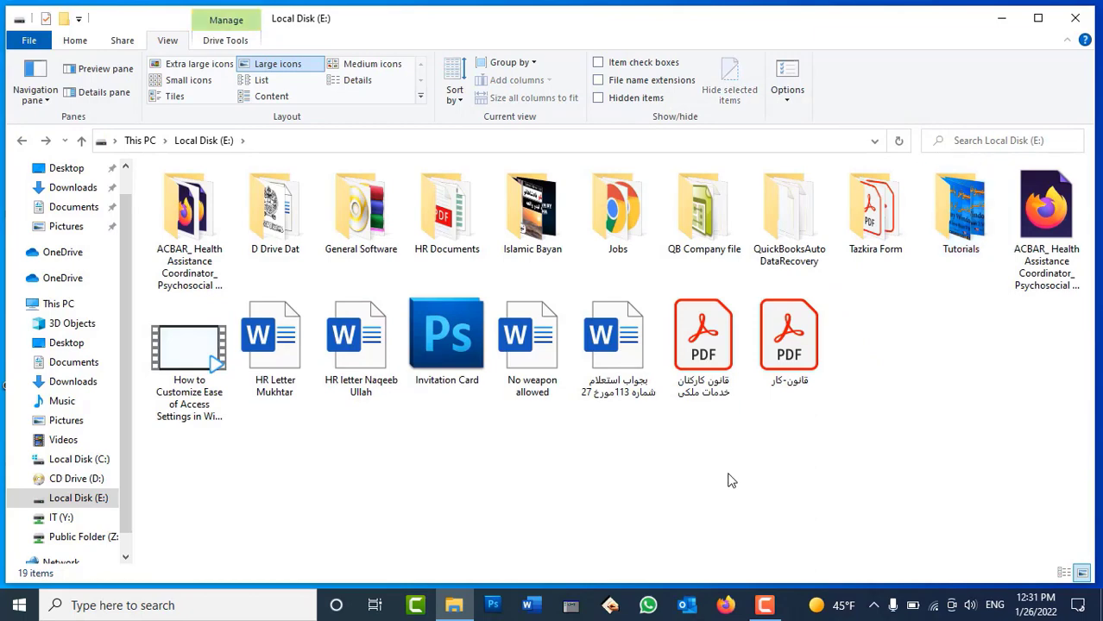
pyautogui.click(617, 232)
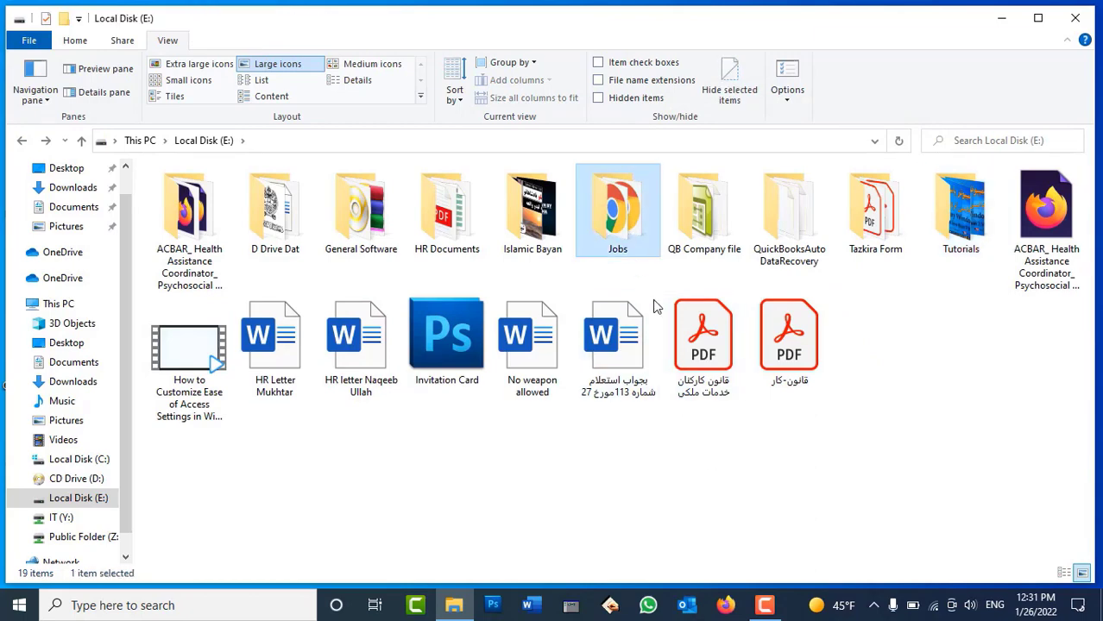
pyautogui.click(956, 223)
pyautogui.doubleClick(955, 222)
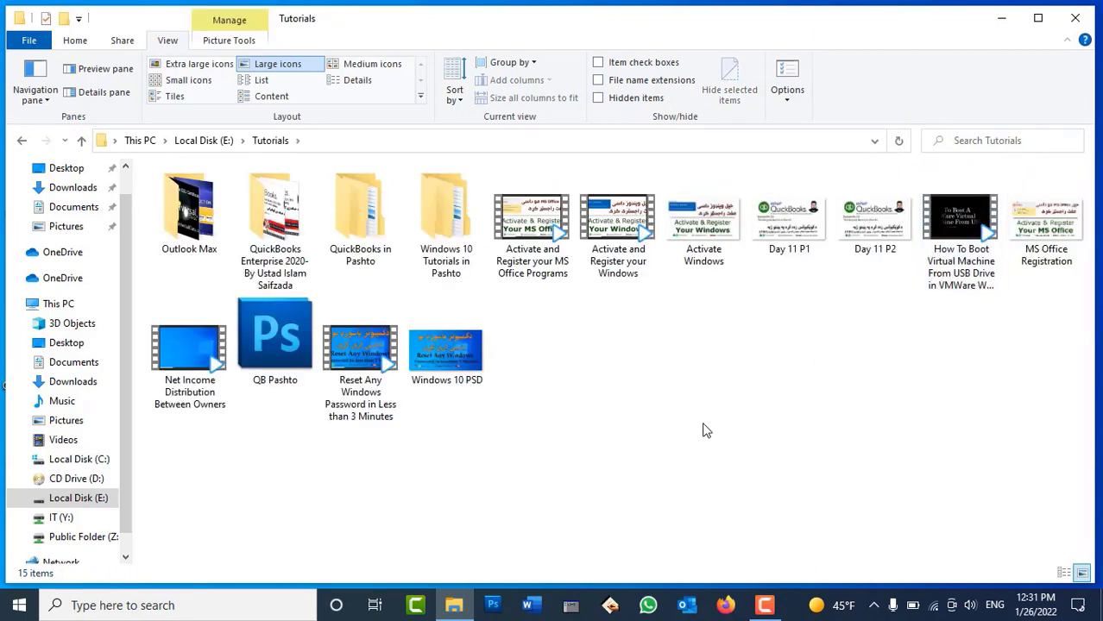
pyautogui.hotkey('ctrl', 'v')
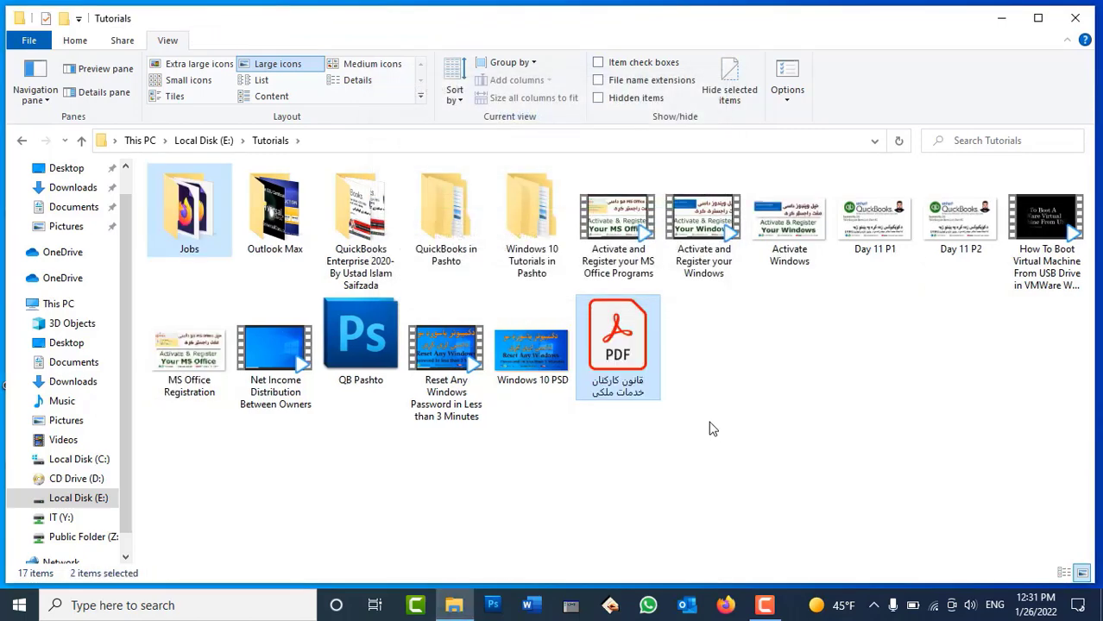
pyautogui.rightClick(772, 345)
pyautogui.press('Escape')
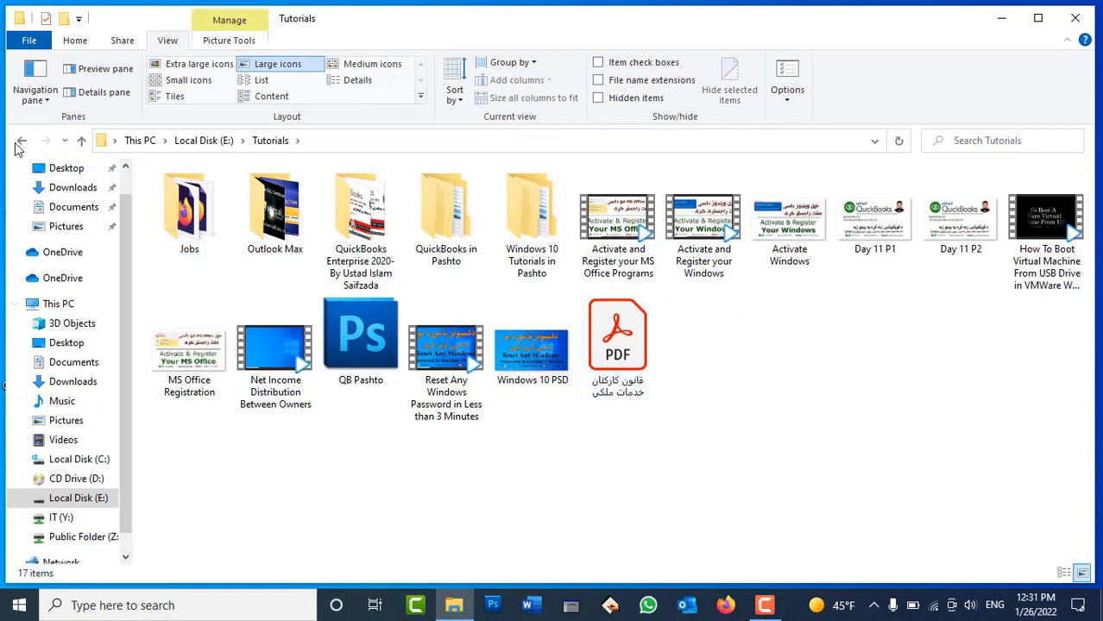
# Cut the Jobs folder on Local Disk (E:) and paste it into the Tutorials folder
pyautogui.click(22, 141)
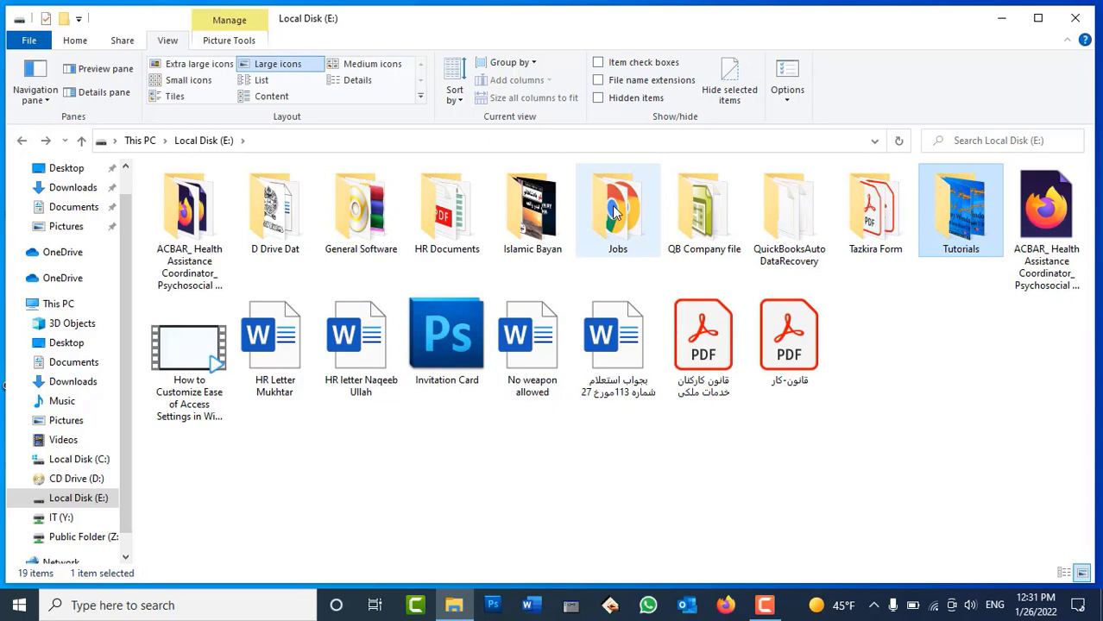
pyautogui.rightClick(614, 212)
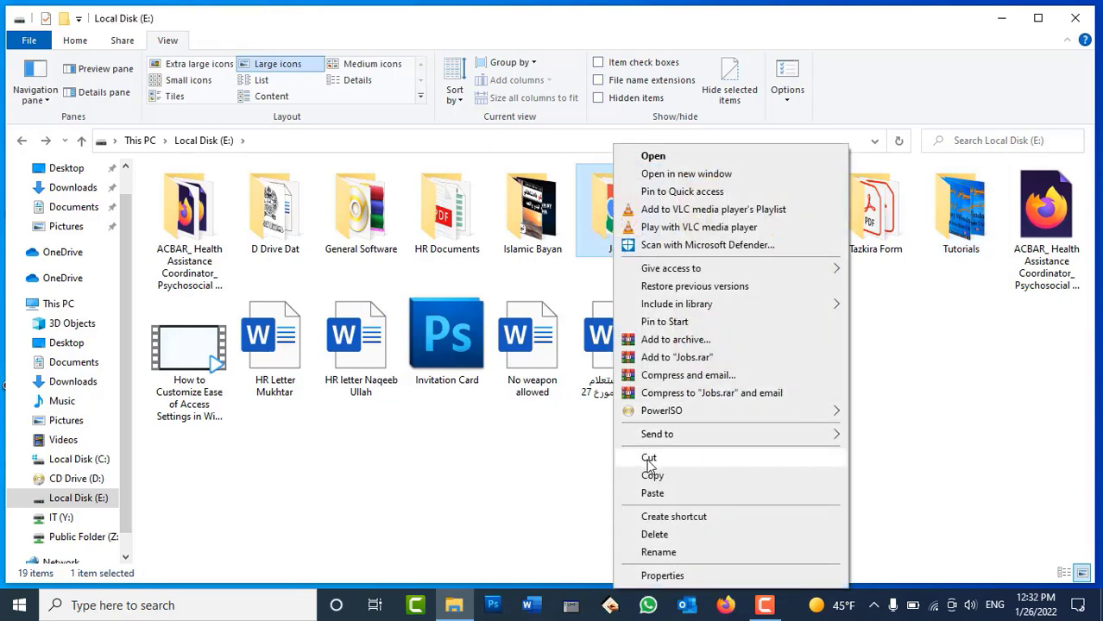
pyautogui.click(649, 461)
pyautogui.doubleClick(932, 249)
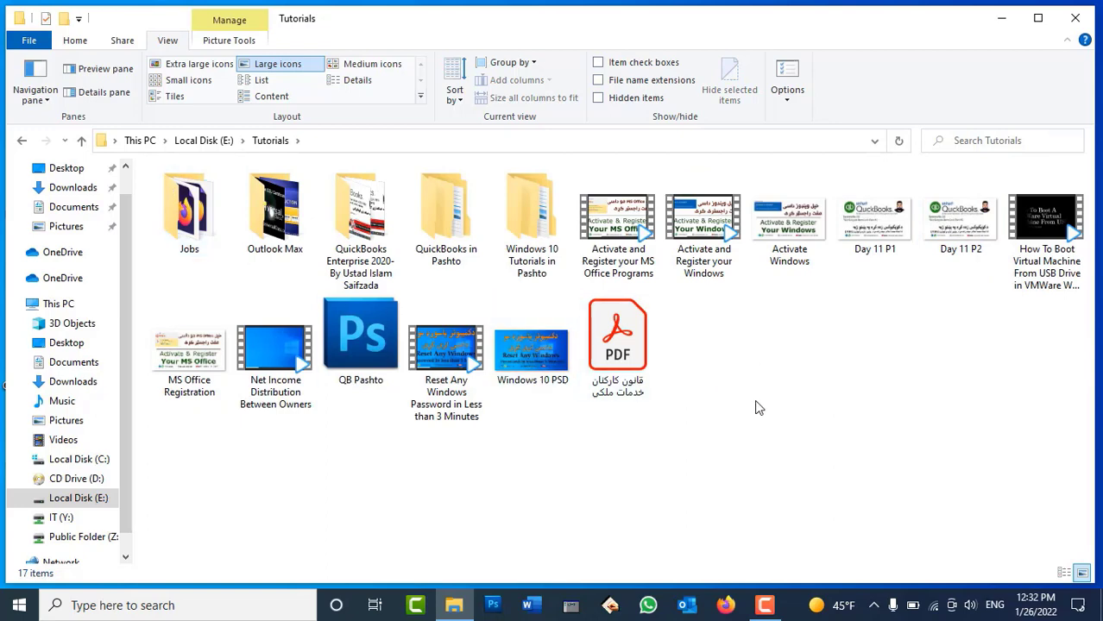
pyautogui.rightClick(764, 319)
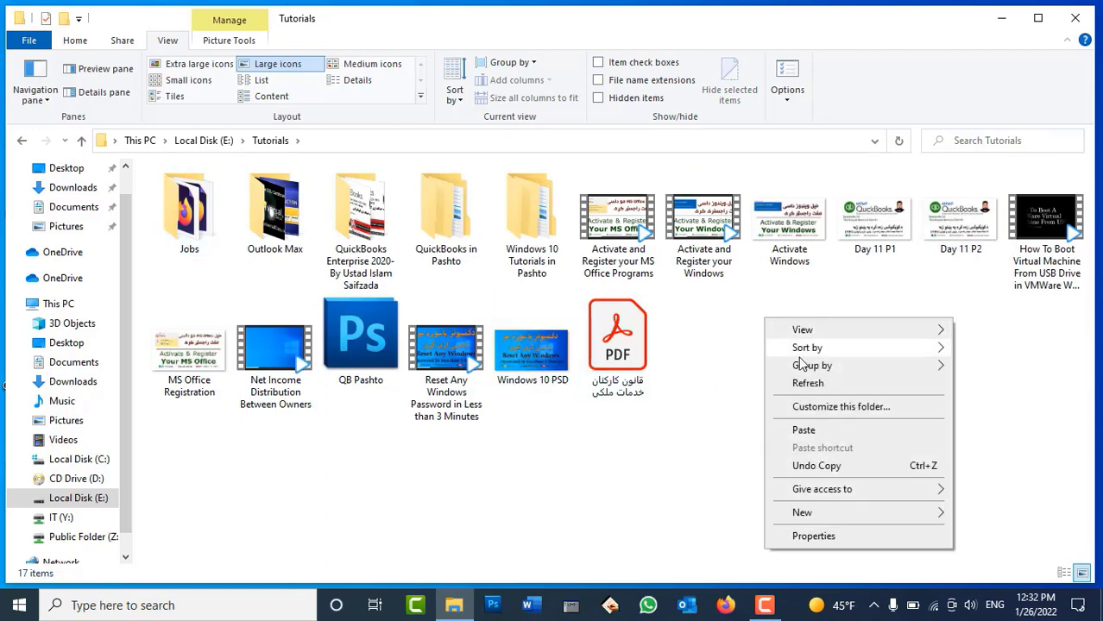
pyautogui.click(808, 429)
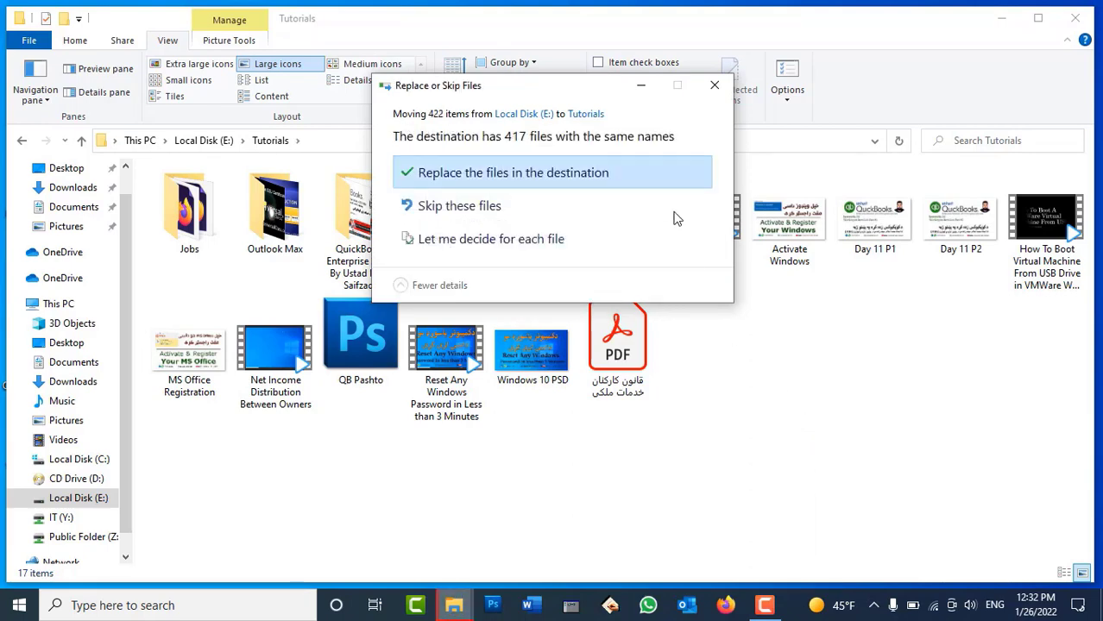
# Review the file conflicts individually, cancel that selection, and skip the files with the same names
pyautogui.moveTo(567, 77); pyautogui.dragTo(850, 290)
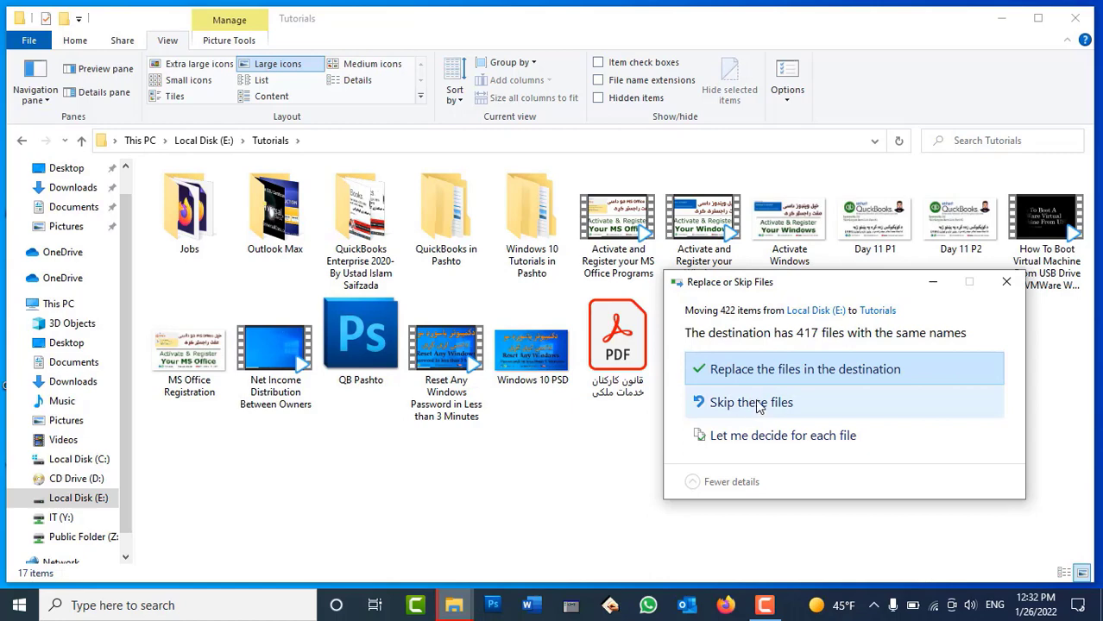
pyautogui.click(805, 442)
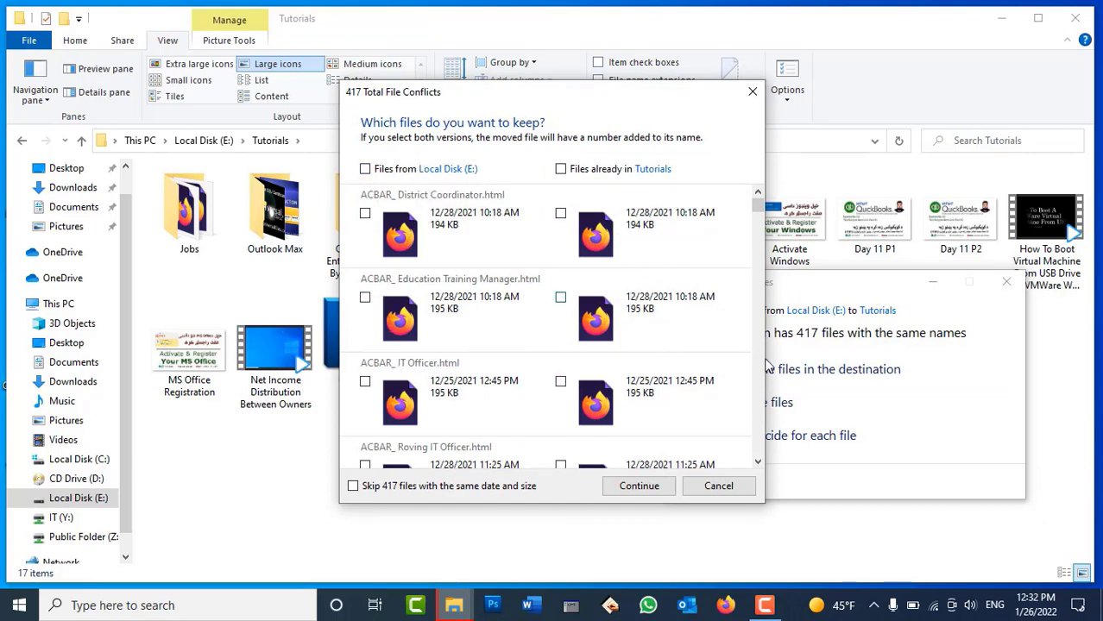
pyautogui.click(757, 463)
pyautogui.moveTo(758, 463); pyautogui.dragTo(760, 465)
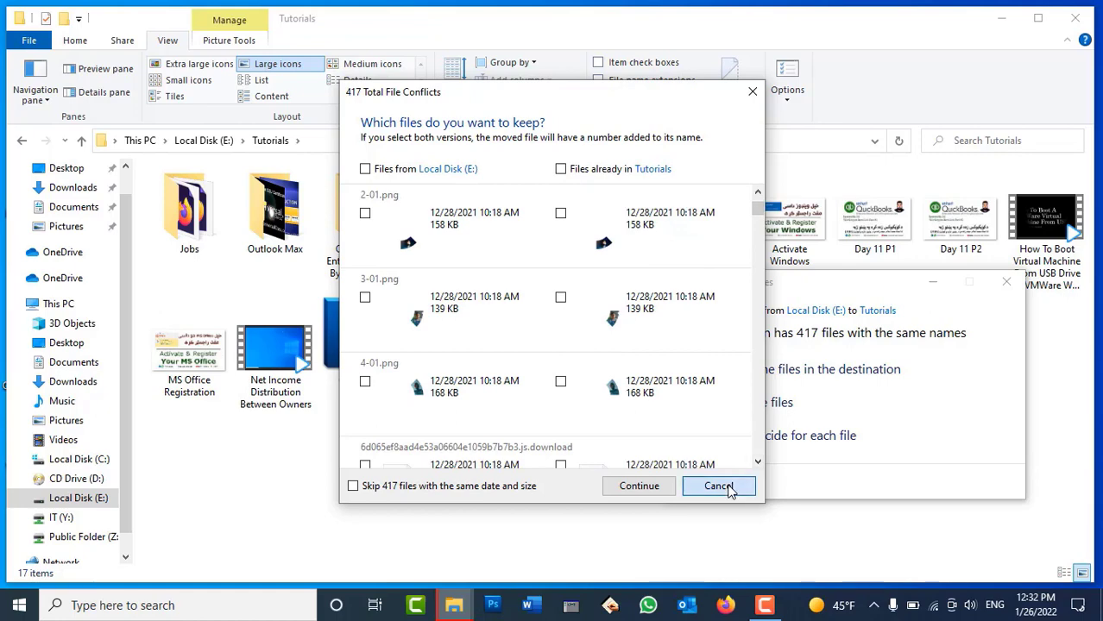
pyautogui.click(732, 487)
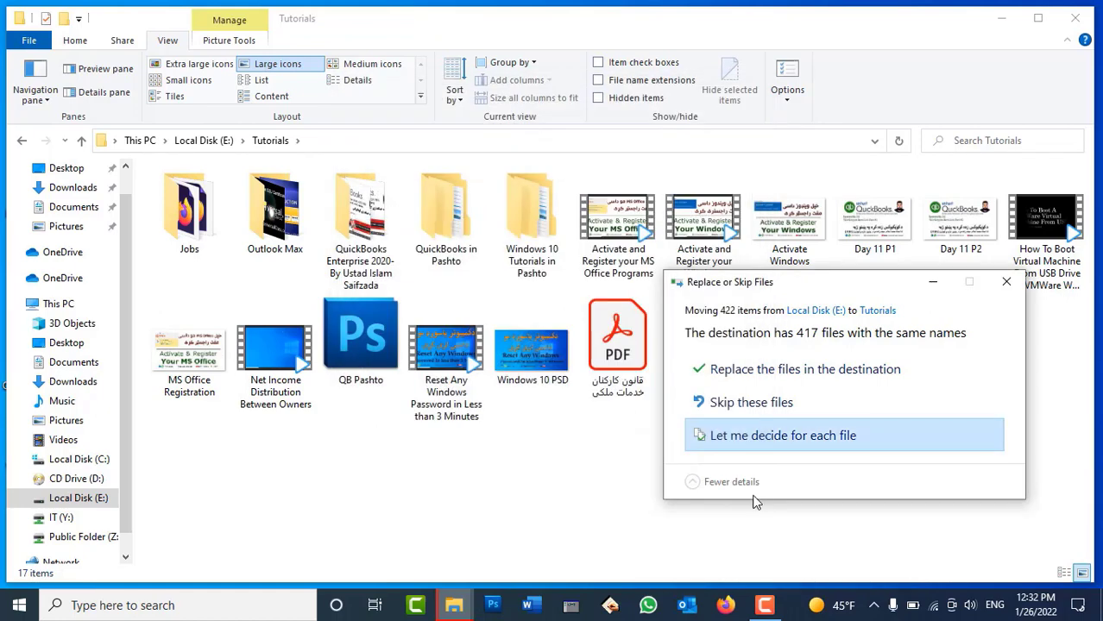
pyautogui.click(751, 403)
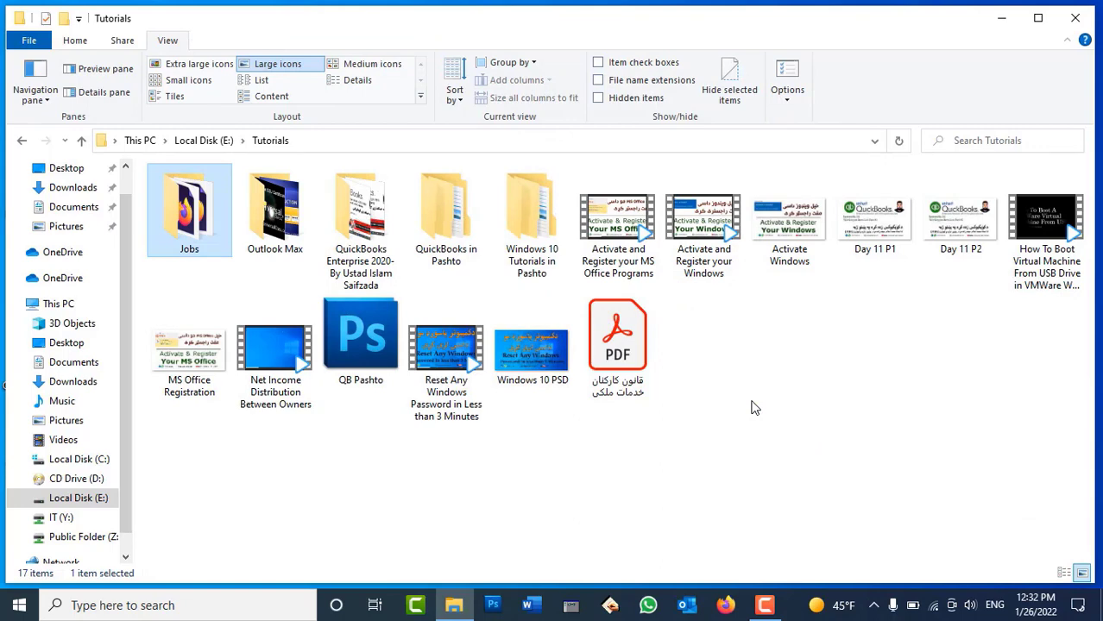
# Turn off "Hide folder merge conflicts" in Folder Options and apply the change
pyautogui.click(787, 82)
pyautogui.moveTo(225, 189); pyautogui.dragTo(885, 169)
pyautogui.click(748, 192)
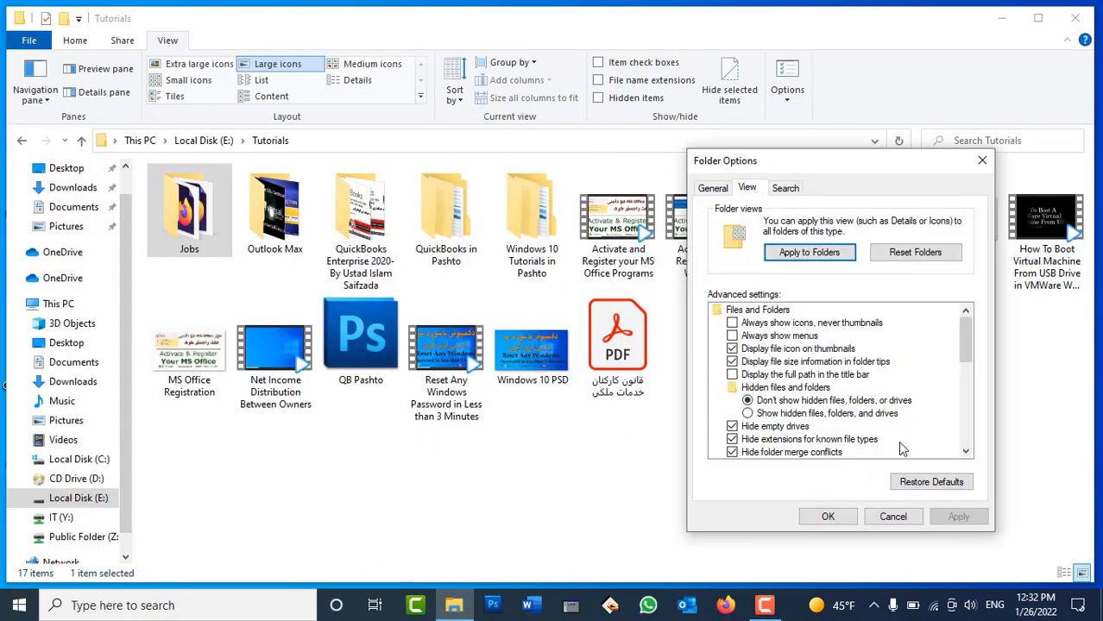
pyautogui.click(827, 453)
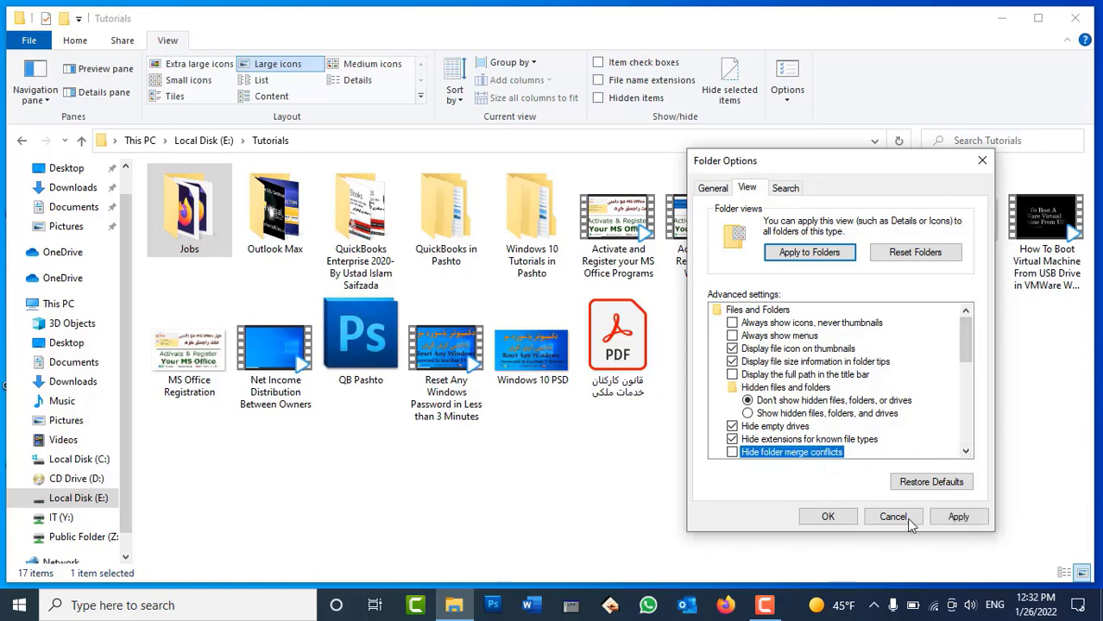
pyautogui.click(958, 517)
pyautogui.click(827, 517)
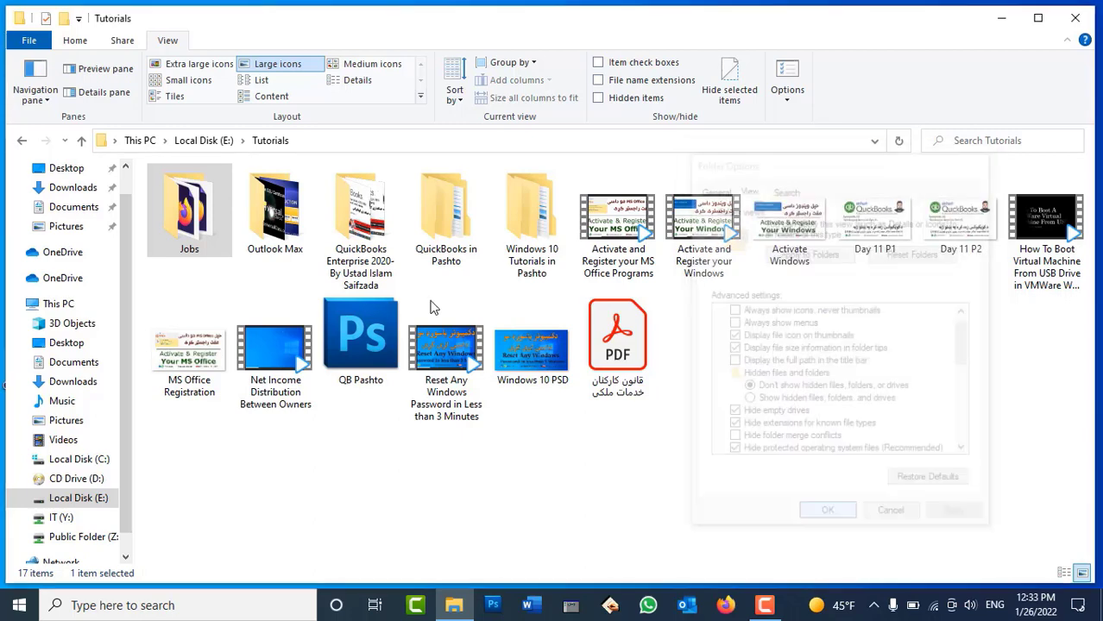
# Try to move the Jobs folder from Local Disk (E:) into Tutorials again, and decline the folder merge
pyautogui.click(21, 140)
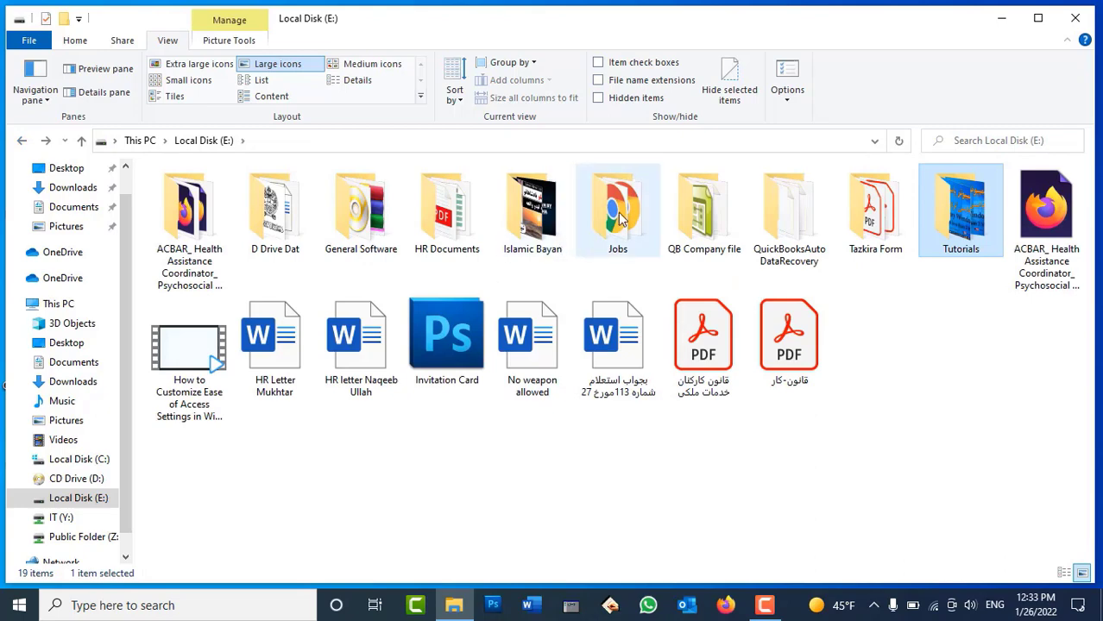
pyautogui.rightClick(616, 218)
pyautogui.click(664, 473)
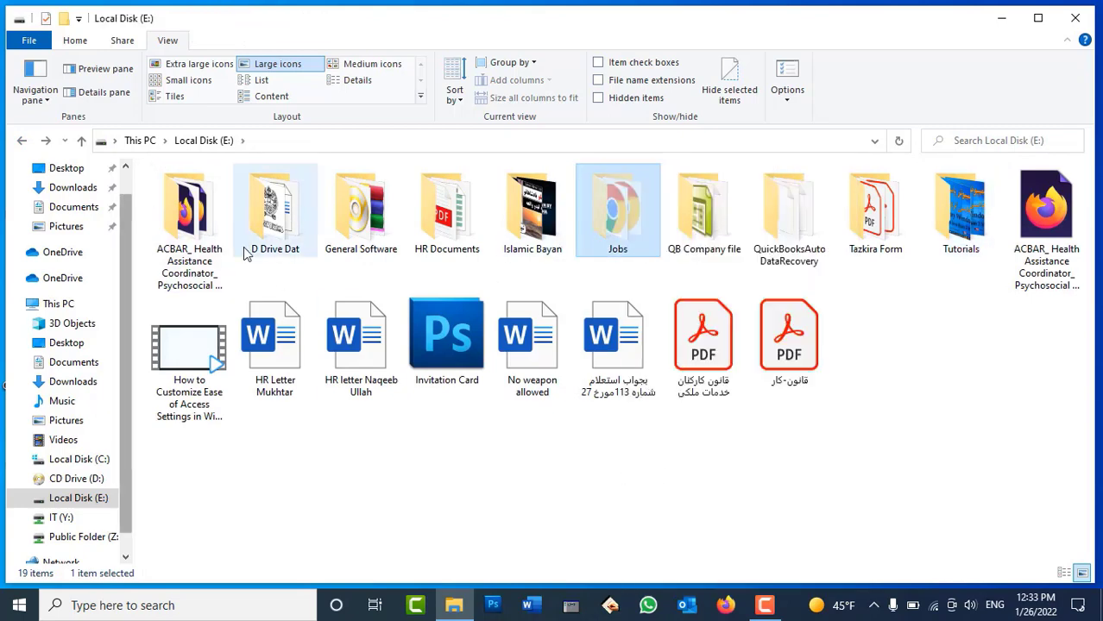
pyautogui.doubleClick(960, 212)
pyautogui.rightClick(795, 341)
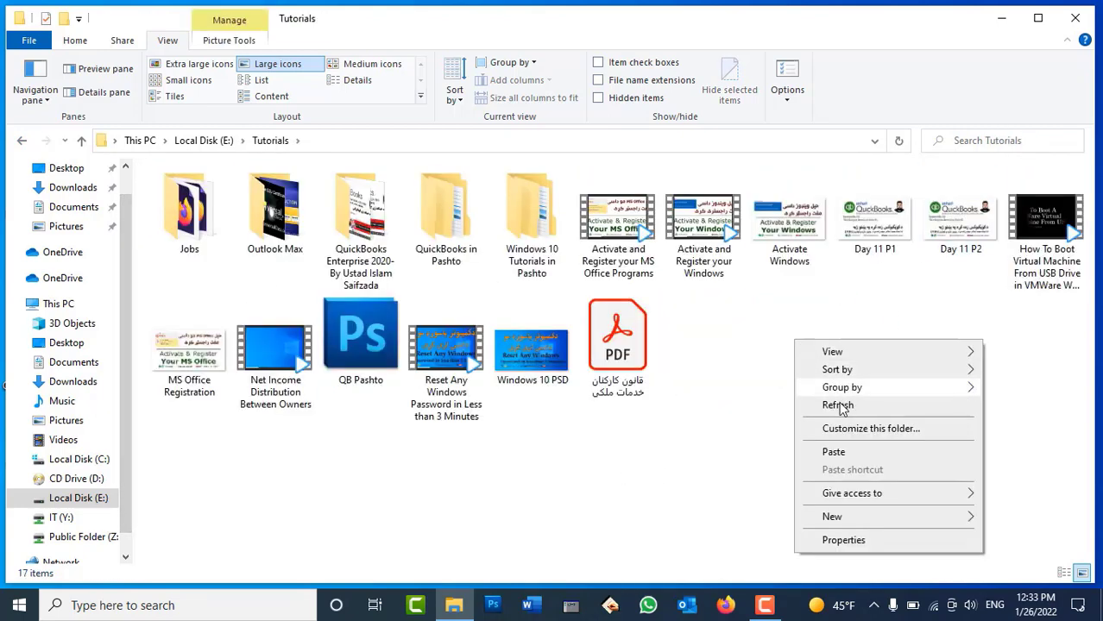
pyautogui.click(834, 453)
pyautogui.moveTo(500, 87); pyautogui.dragTo(749, 207)
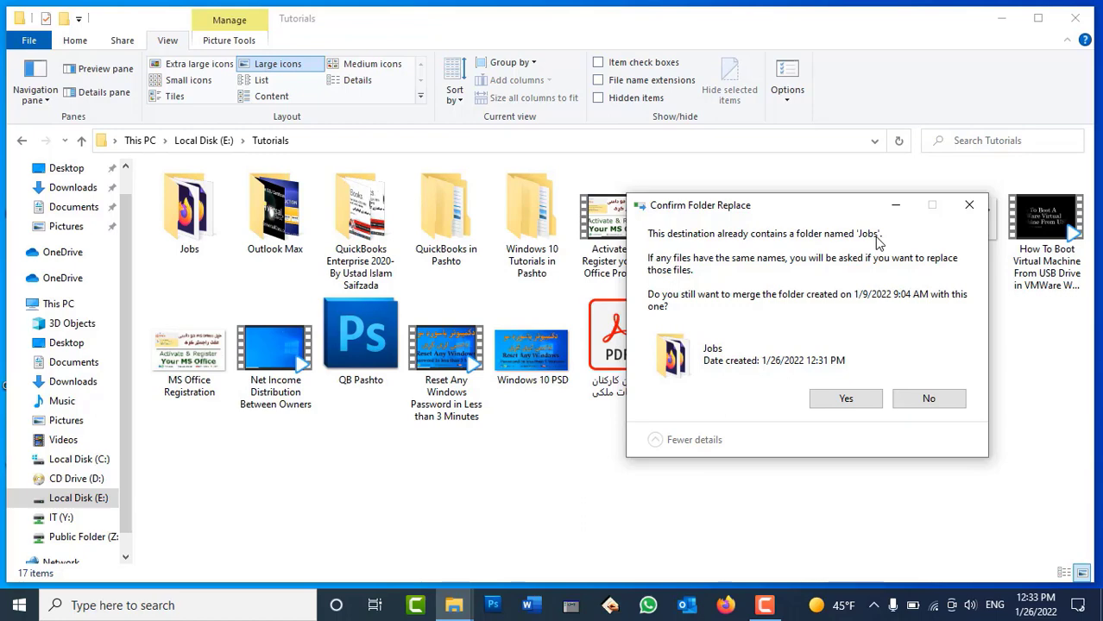
pyautogui.click(930, 399)
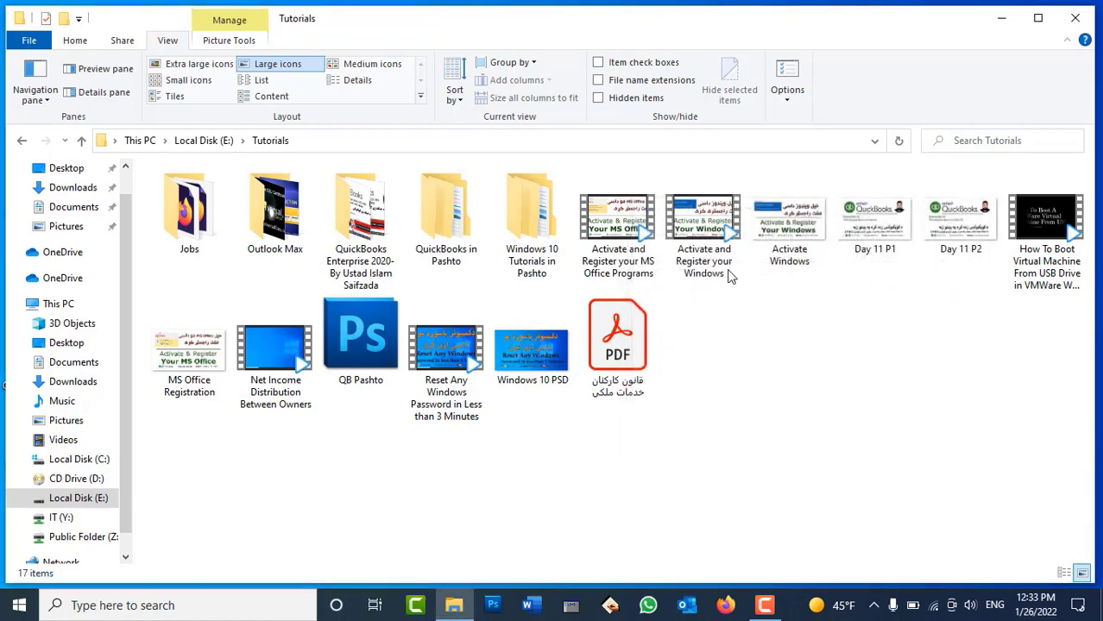
# Turn on "Hide folder merge conflicts" in Folder Options and apply the change
pyautogui.click(796, 96)
pyautogui.click(86, 211)
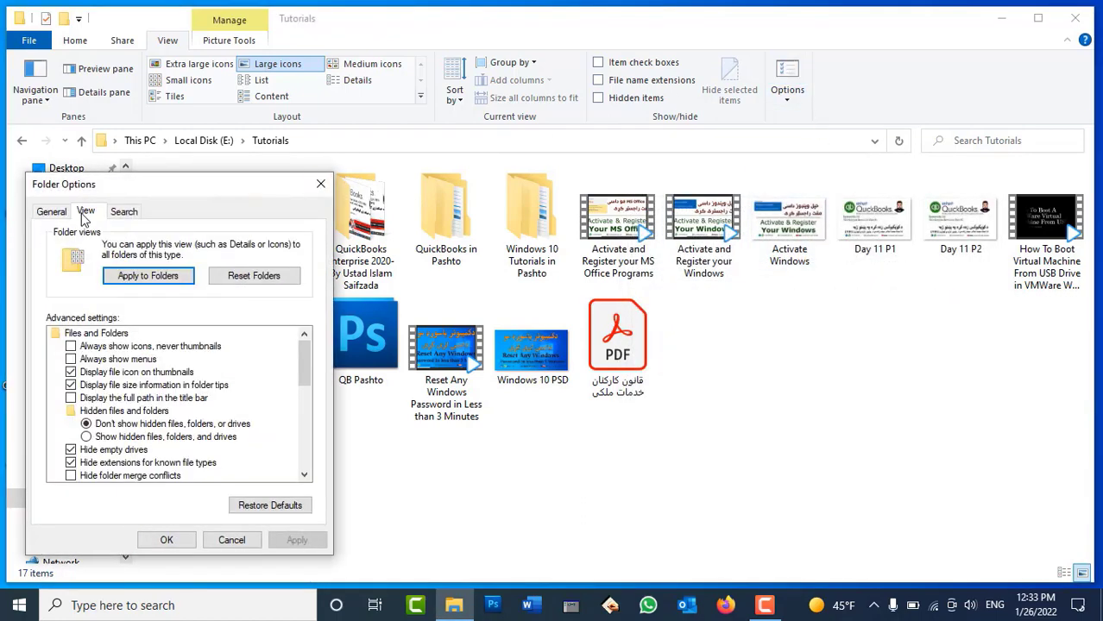
pyautogui.click(104, 476)
pyautogui.click(297, 539)
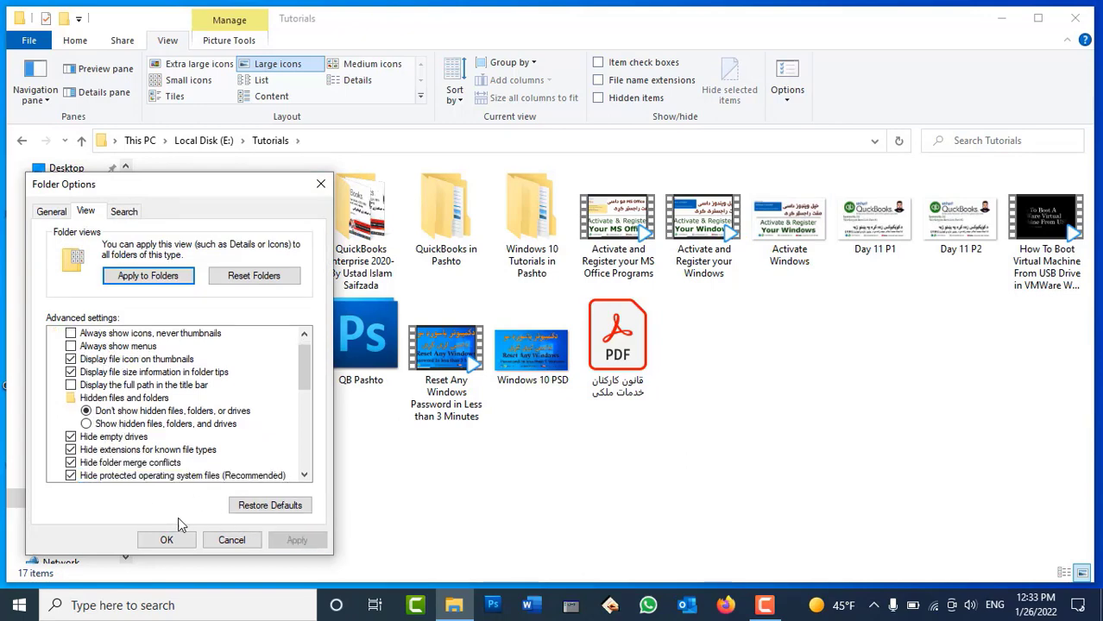
pyautogui.click(166, 540)
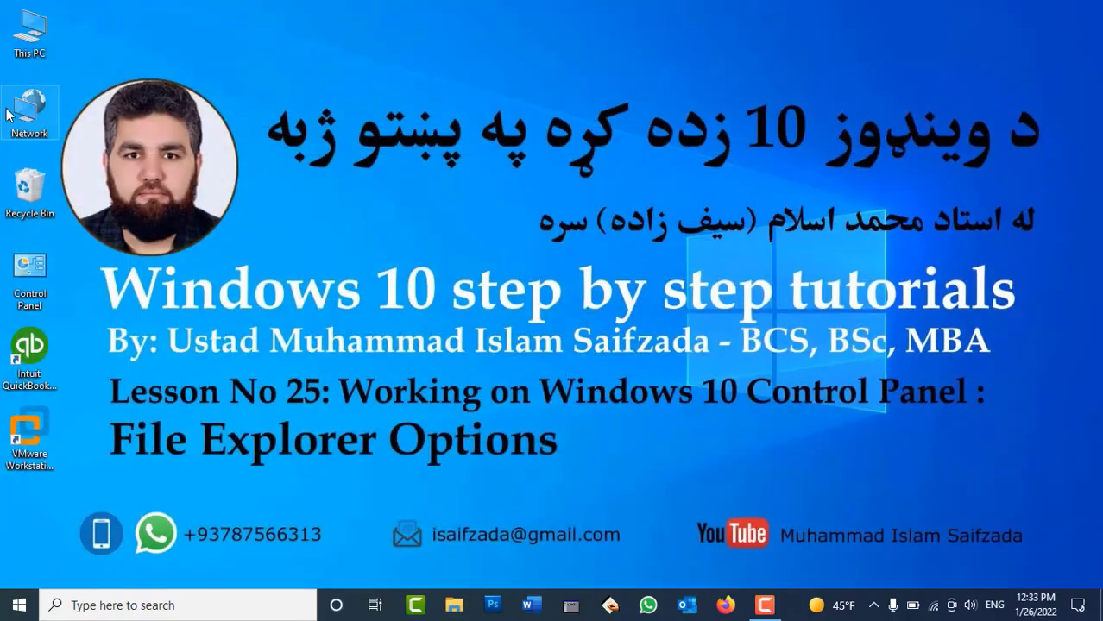
# Empty the Recycle Bin from the desktop, confirming the permanent deletion and granting administrator permission for the protected file
pyautogui.rightClick(34, 185)
pyautogui.click(121, 216)
pyautogui.click(614, 365)
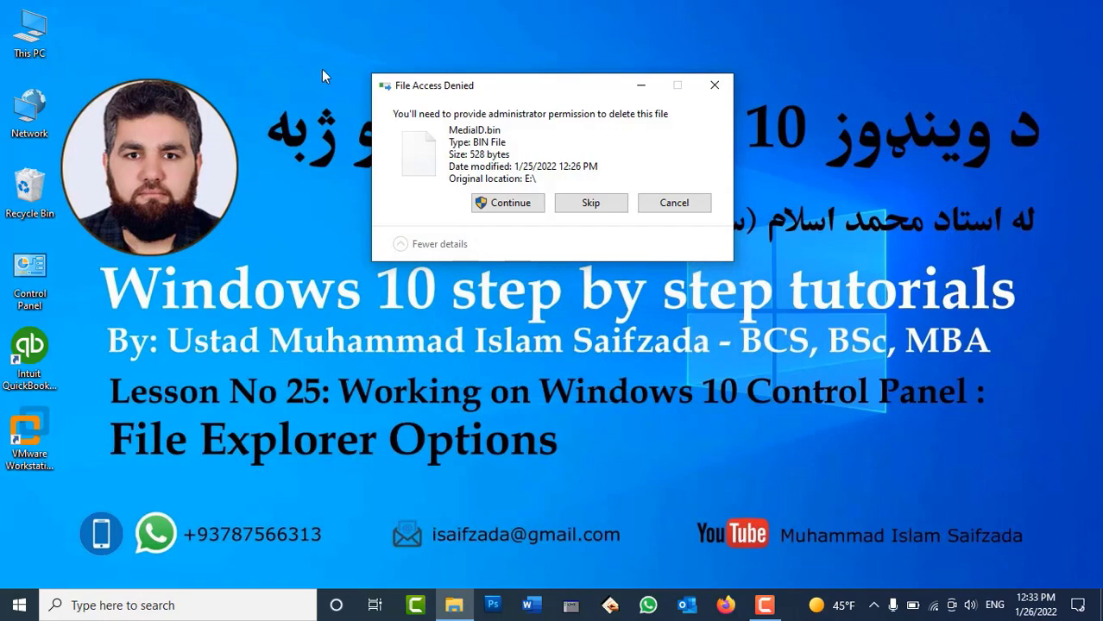
pyautogui.click(511, 206)
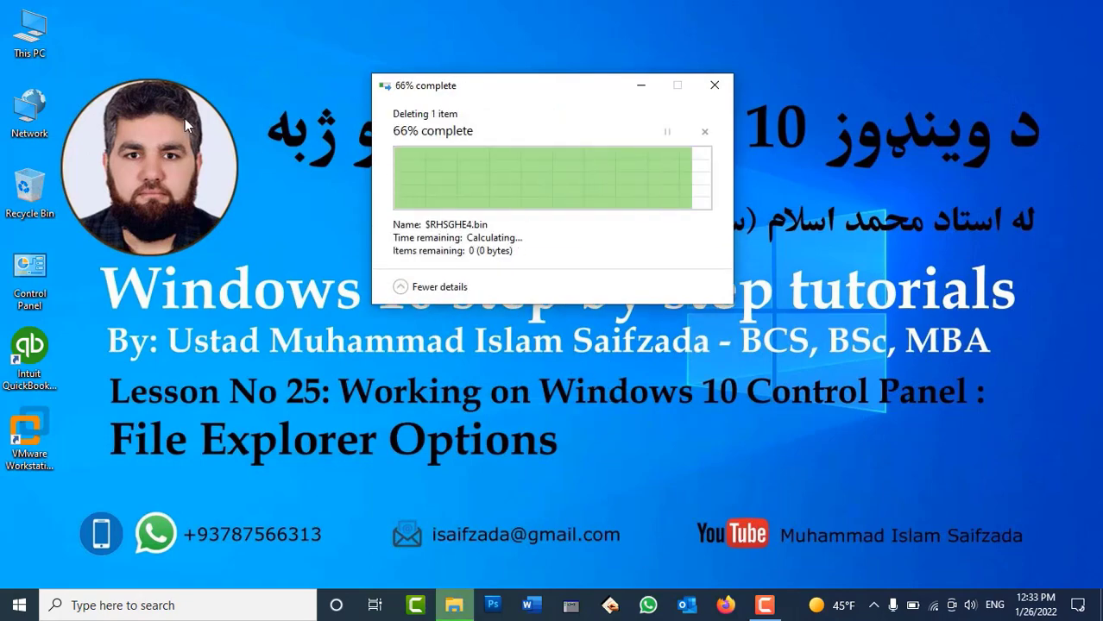
# Open the Windows folder on Local Disk (C:) and look through the files at the end of its list
pyautogui.doubleClick(30, 34)
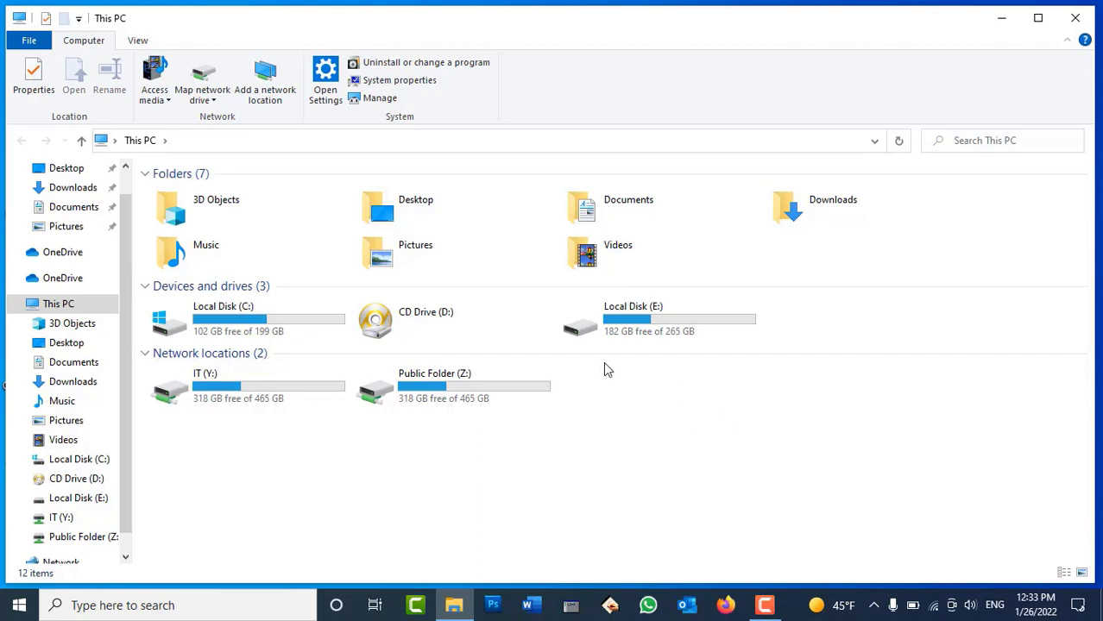
pyautogui.doubleClick(293, 336)
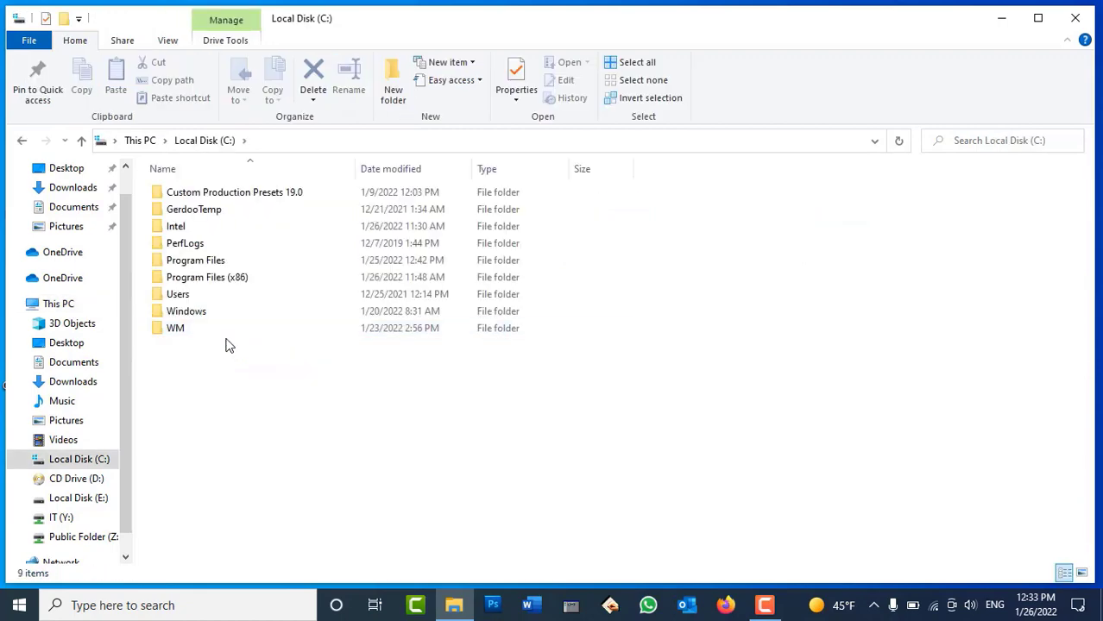
pyautogui.doubleClick(222, 313)
pyautogui.scroll(-20, 706, 327)
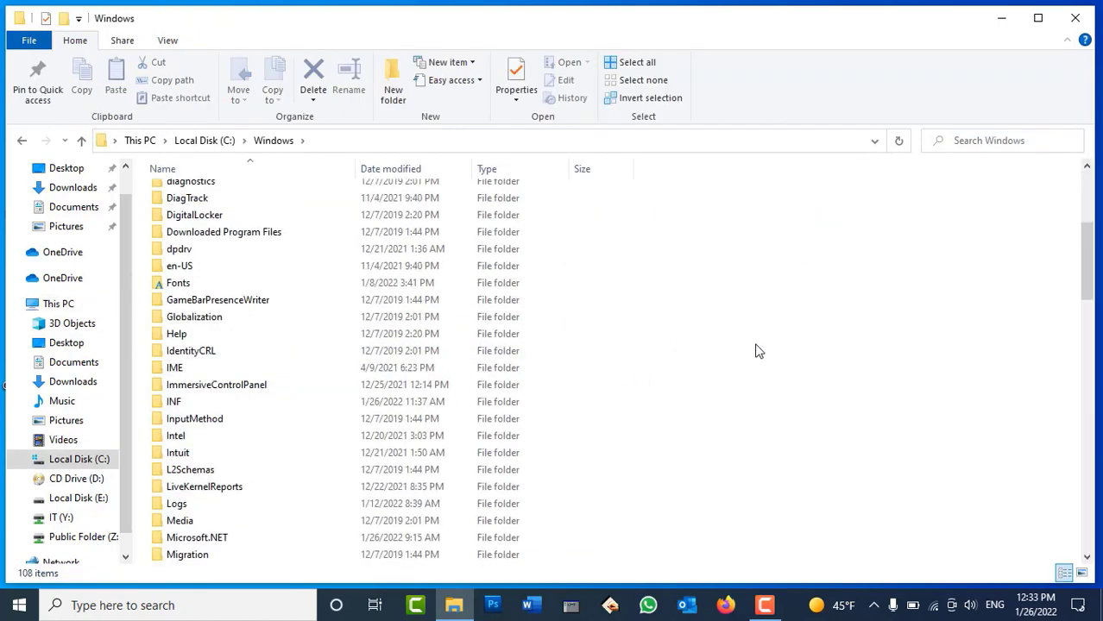
pyautogui.scroll(-7, 773, 355)
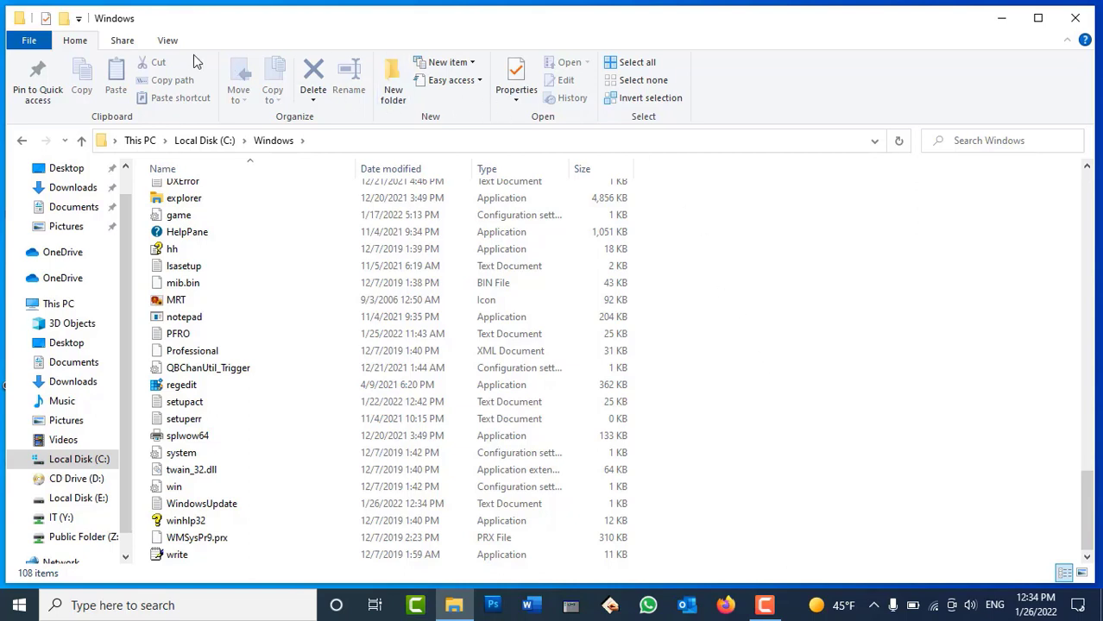
# Turn off "Hide protected operating system files (Recommended)" in Folder Options, accept the warning, and apply the change
pyautogui.click(169, 41)
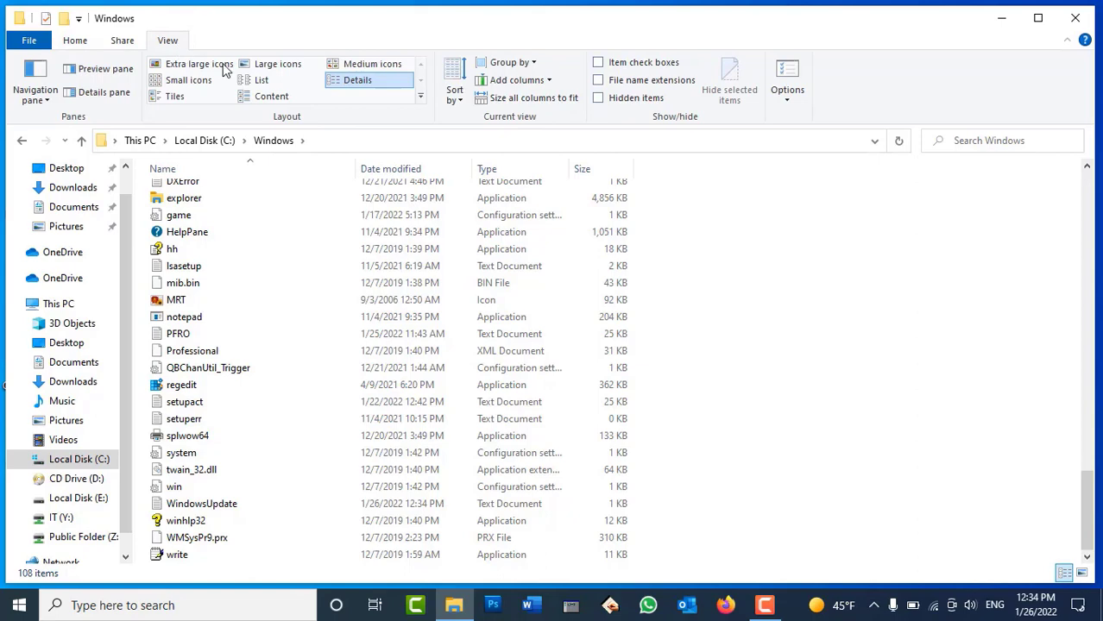
pyautogui.click(788, 71)
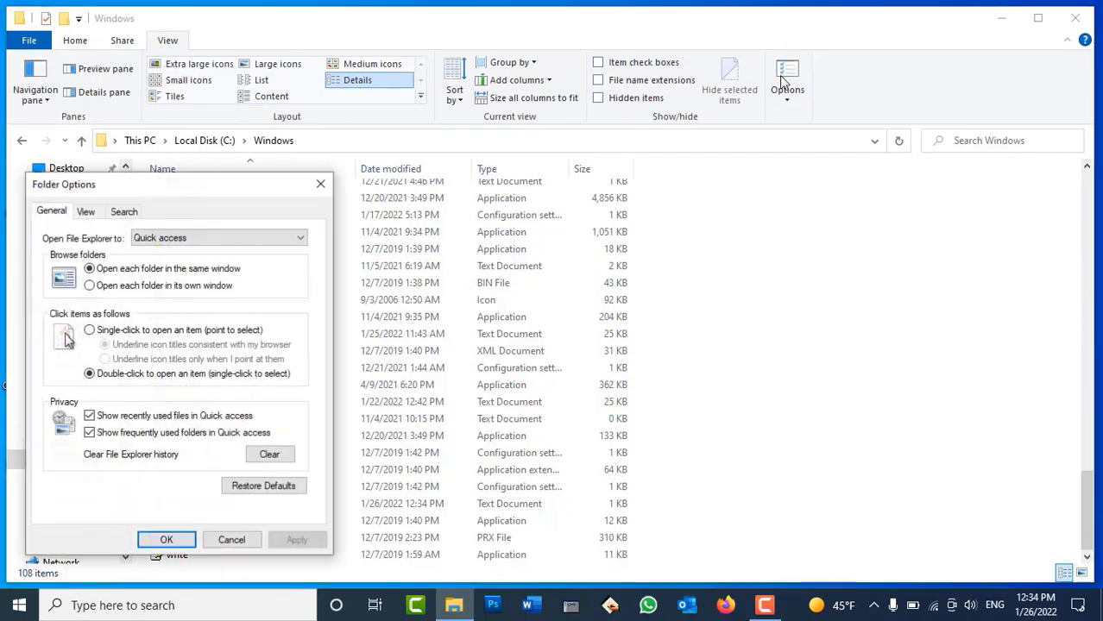
pyautogui.click(85, 211)
pyautogui.scroll(-2, 231, 418)
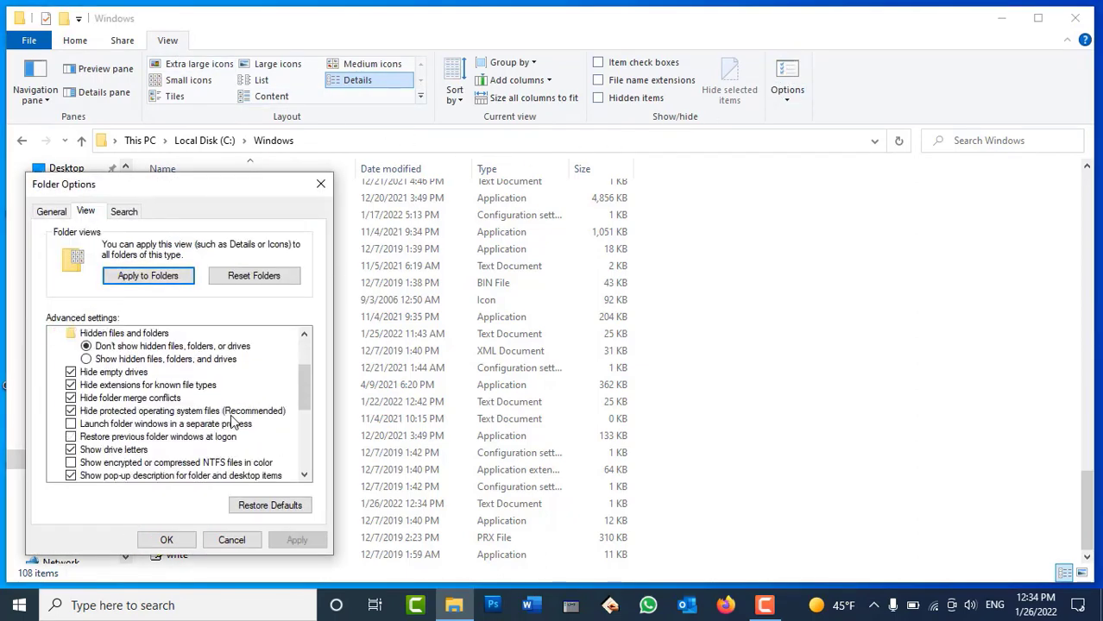
pyautogui.click(89, 412)
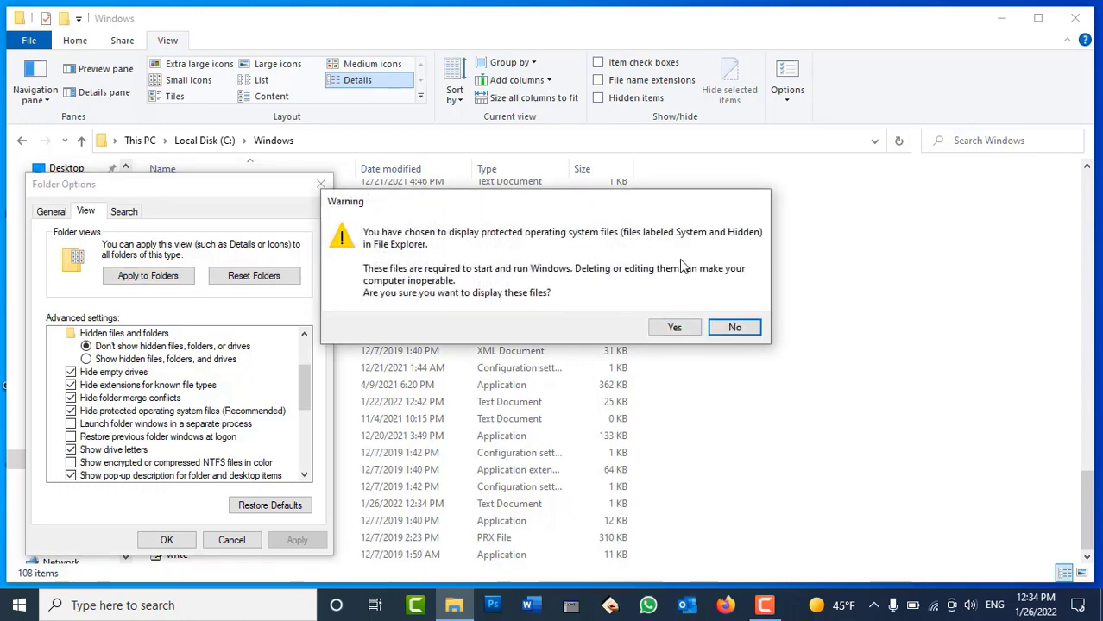
pyautogui.click(659, 328)
pyautogui.click(296, 540)
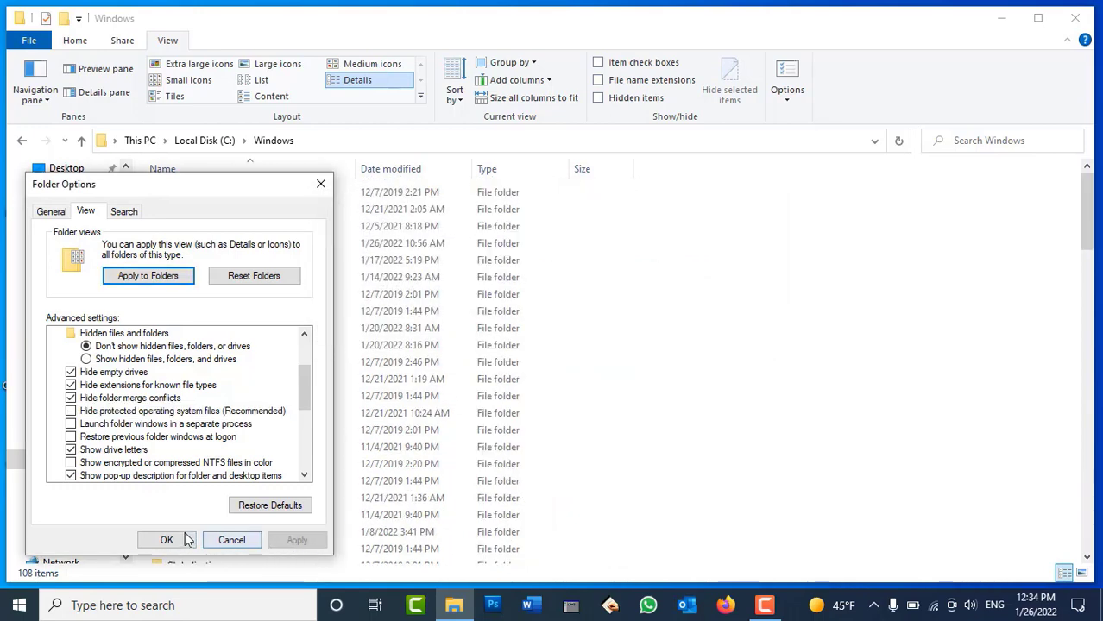
pyautogui.click(172, 539)
# Check the Windows folder's file list and the desktop for protected operating system files
pyautogui.scroll(-5, 444, 382)
pyautogui.scroll(-20, 474, 388)
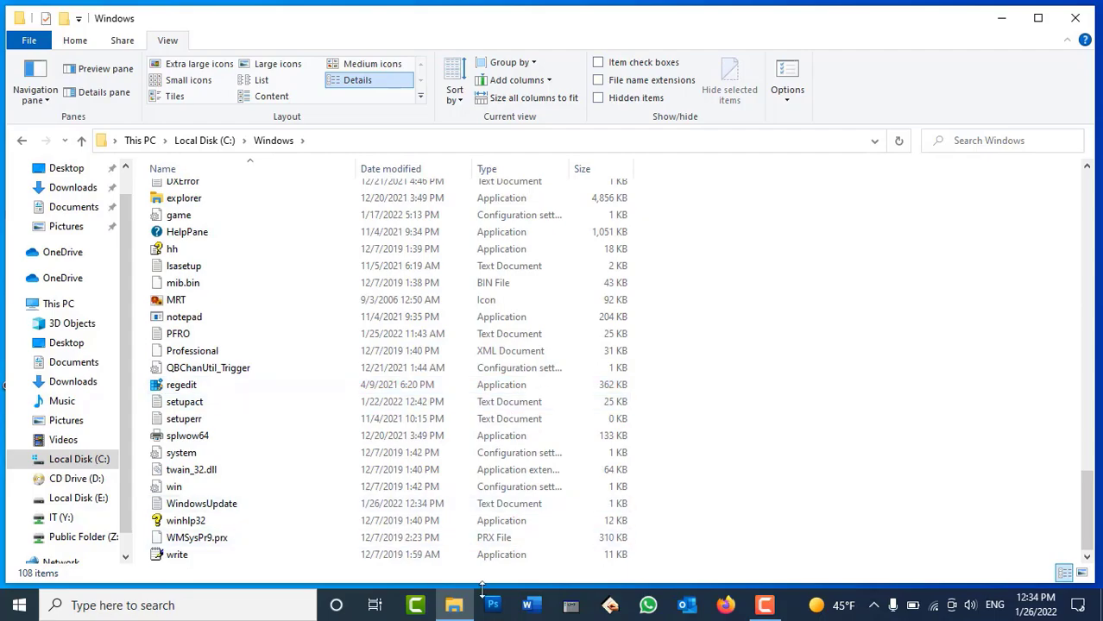
pyautogui.click(454, 604)
pyautogui.rightClick(381, 275)
pyautogui.press('Escape')
pyautogui.click(454, 605)
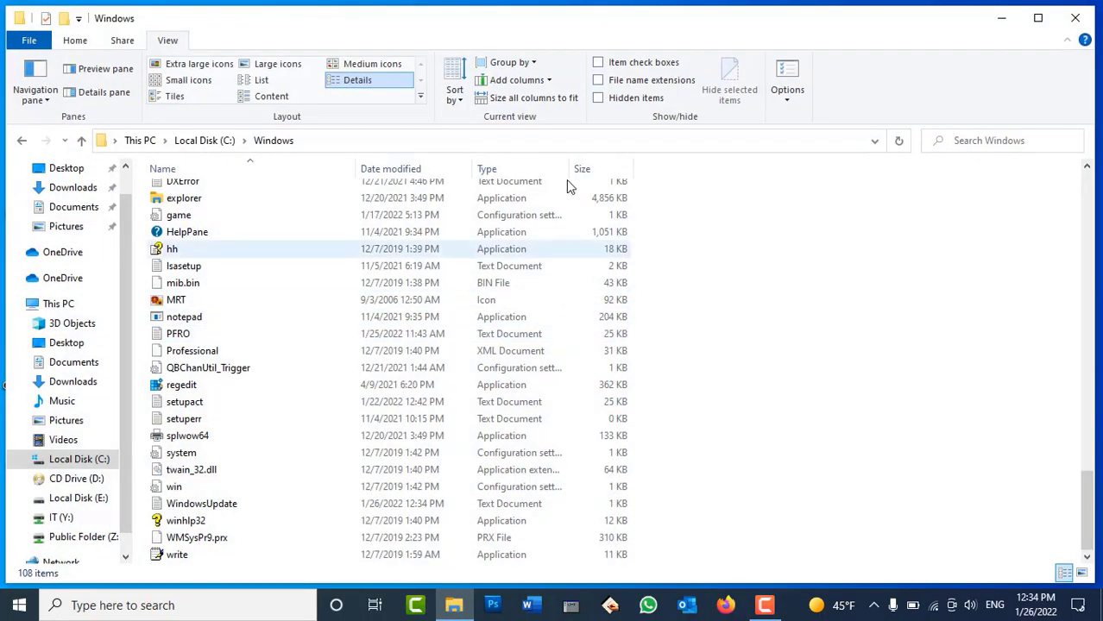
# Review the advanced view settings in Folder Options, and inspect the QBChanUtil_Trigger and system files in the Windows folder
pyautogui.click(787, 76)
pyautogui.click(86, 212)
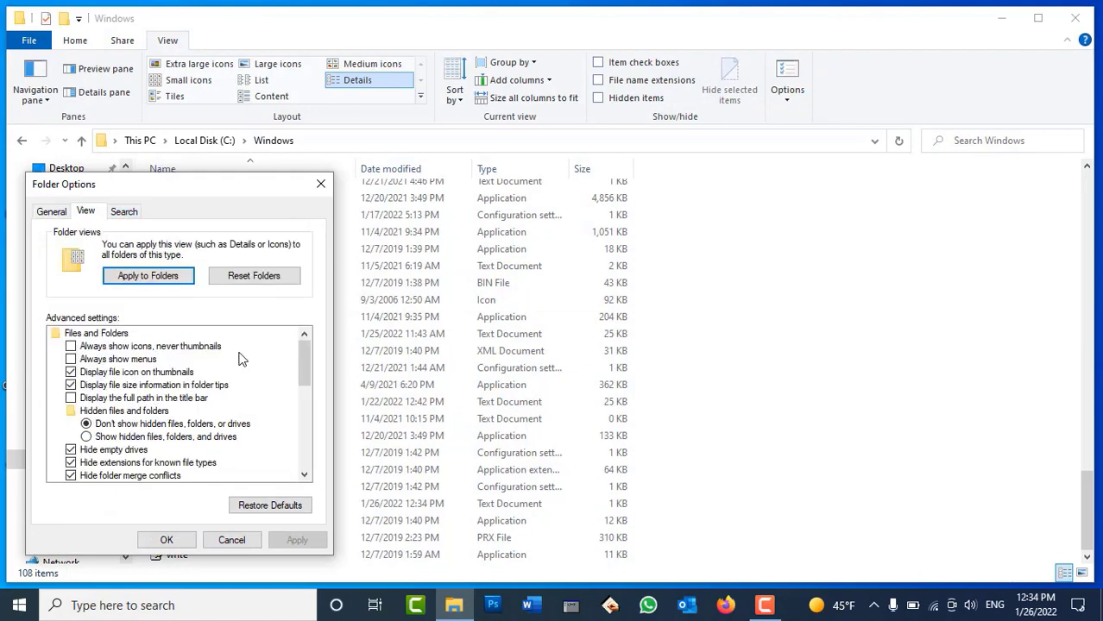
pyautogui.scroll(-1, 239, 356)
pyautogui.click(187, 538)
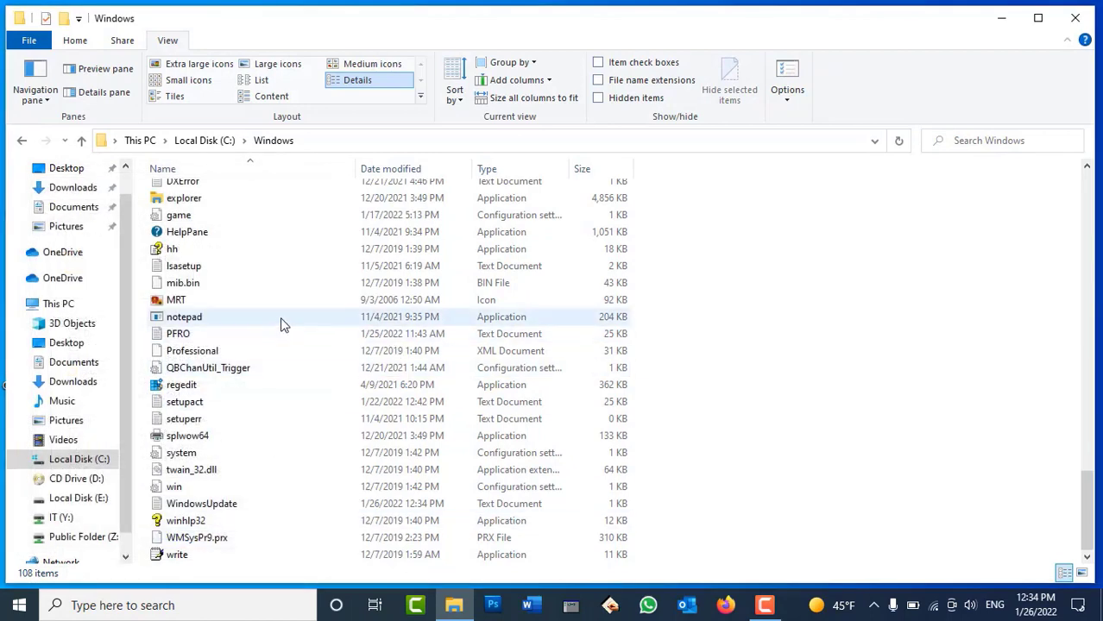
pyautogui.click(203, 351)
pyautogui.click(207, 371)
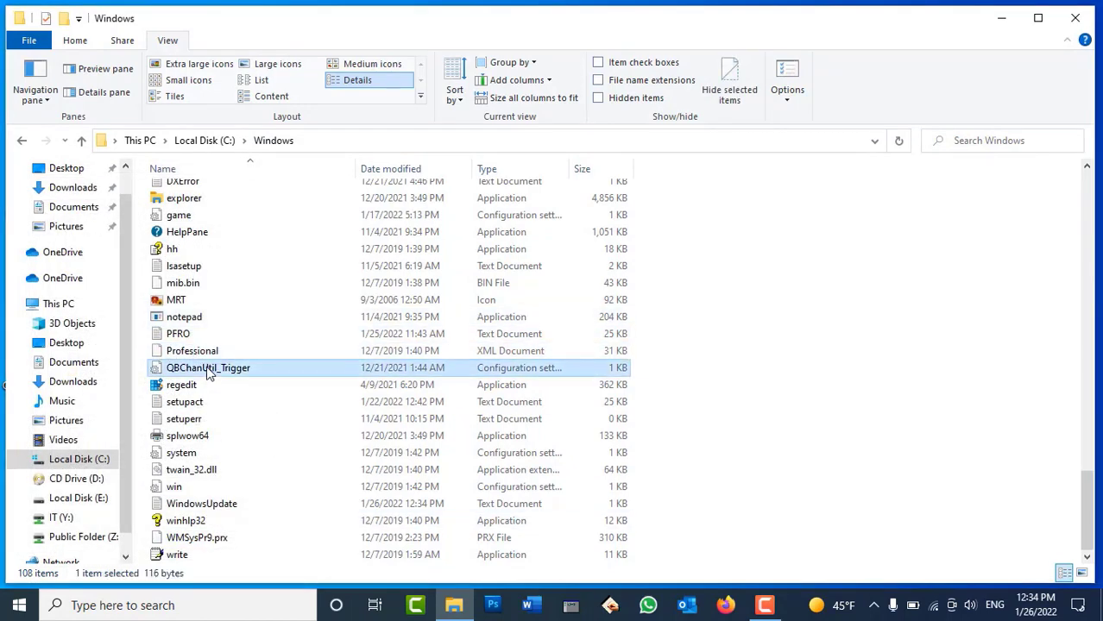
pyautogui.click(184, 458)
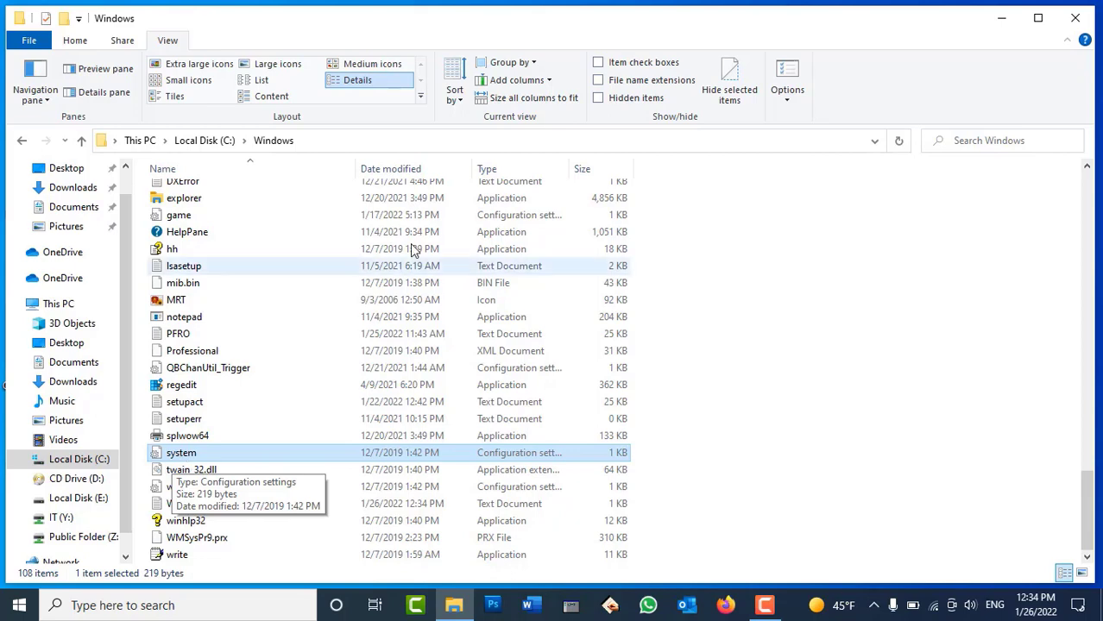
# Turn on "Hide protected operating system files (Recommended)" in Folder Options, apply it, and close the Windows folder after checking its files
pyautogui.click(786, 82)
pyautogui.moveTo(226, 192); pyautogui.dragTo(703, 121)
pyautogui.click(651, 144)
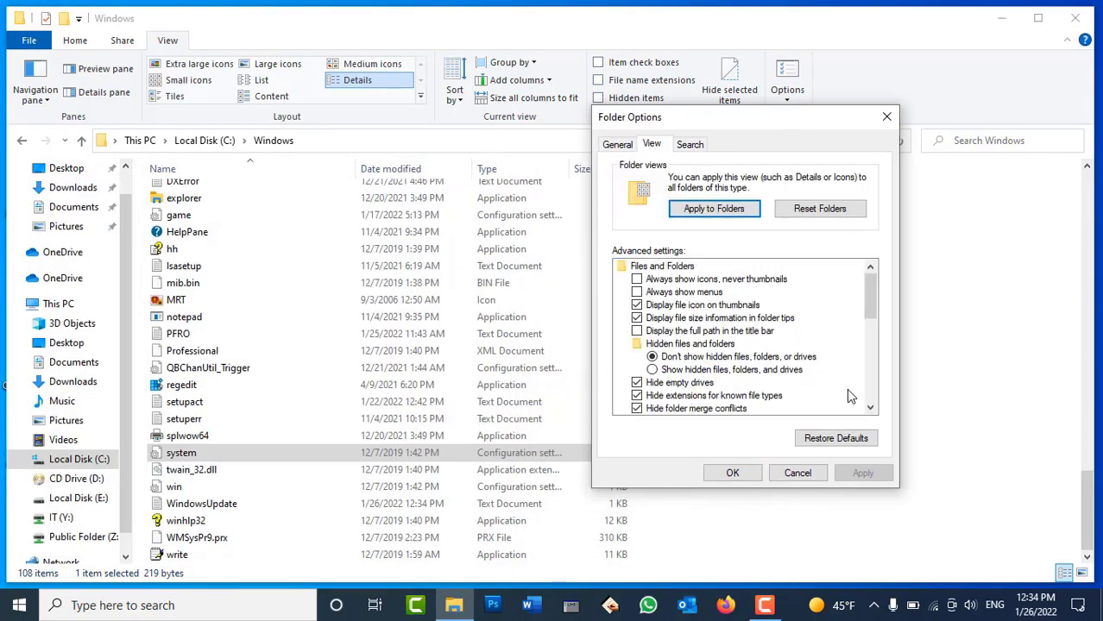
pyautogui.click(870, 408)
pyautogui.click(870, 409)
pyautogui.click(870, 408)
pyautogui.click(869, 408)
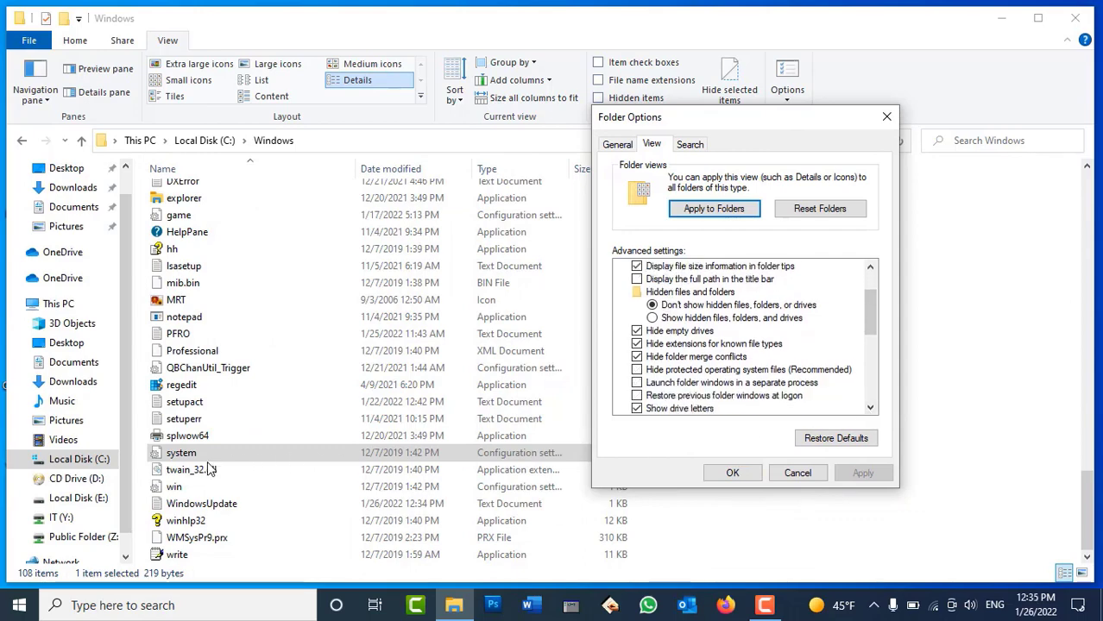
pyautogui.click(673, 372)
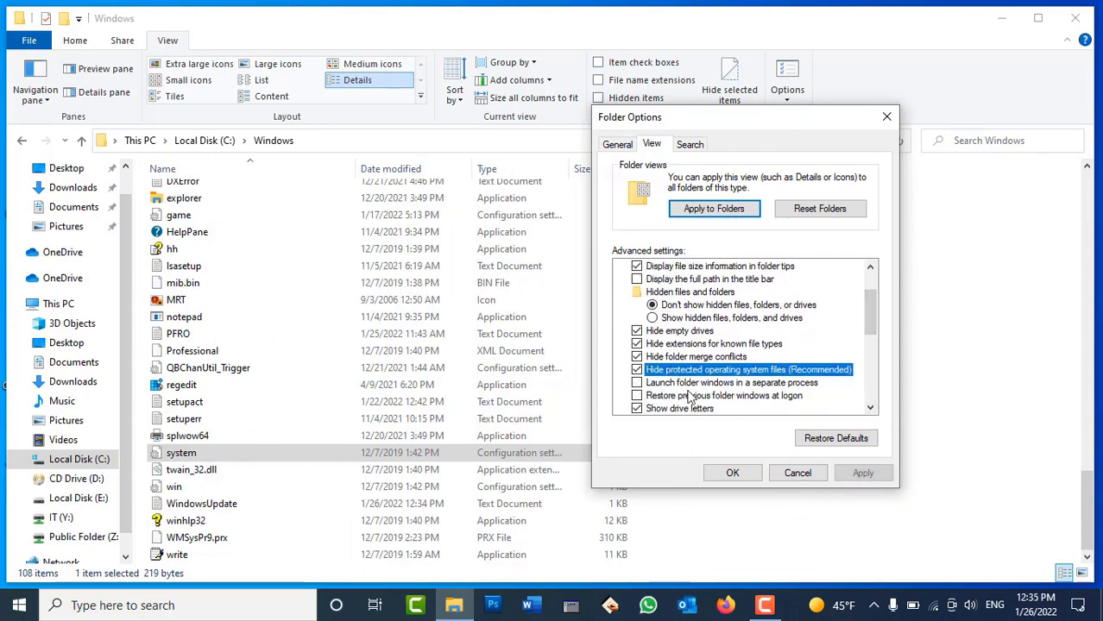
pyautogui.click(859, 476)
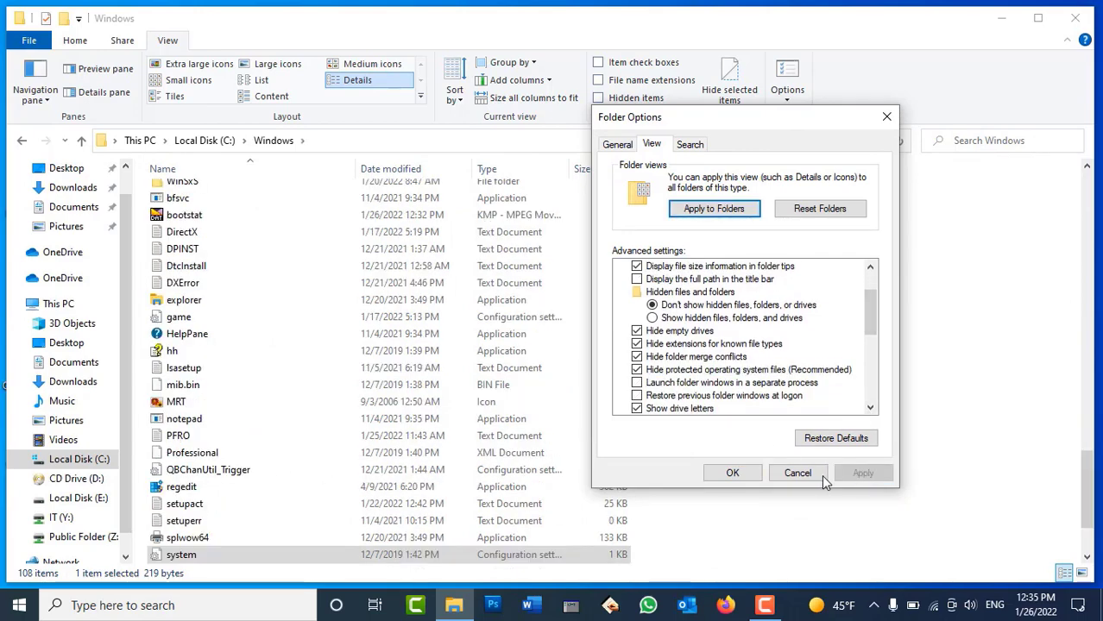
pyautogui.click(732, 473)
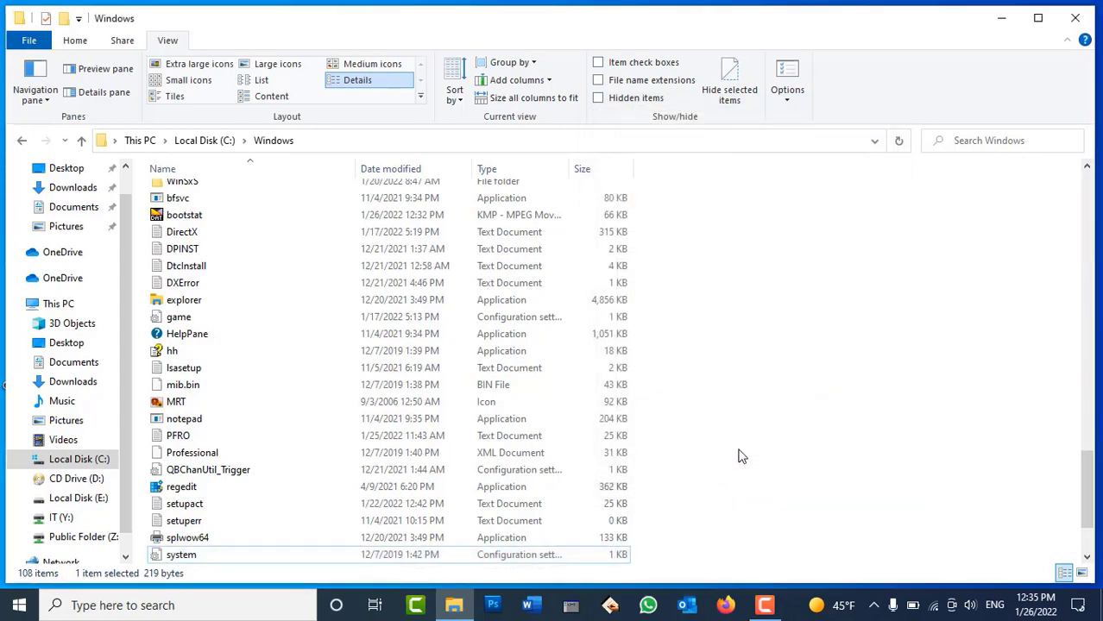
pyautogui.scroll(-2, 763, 429)
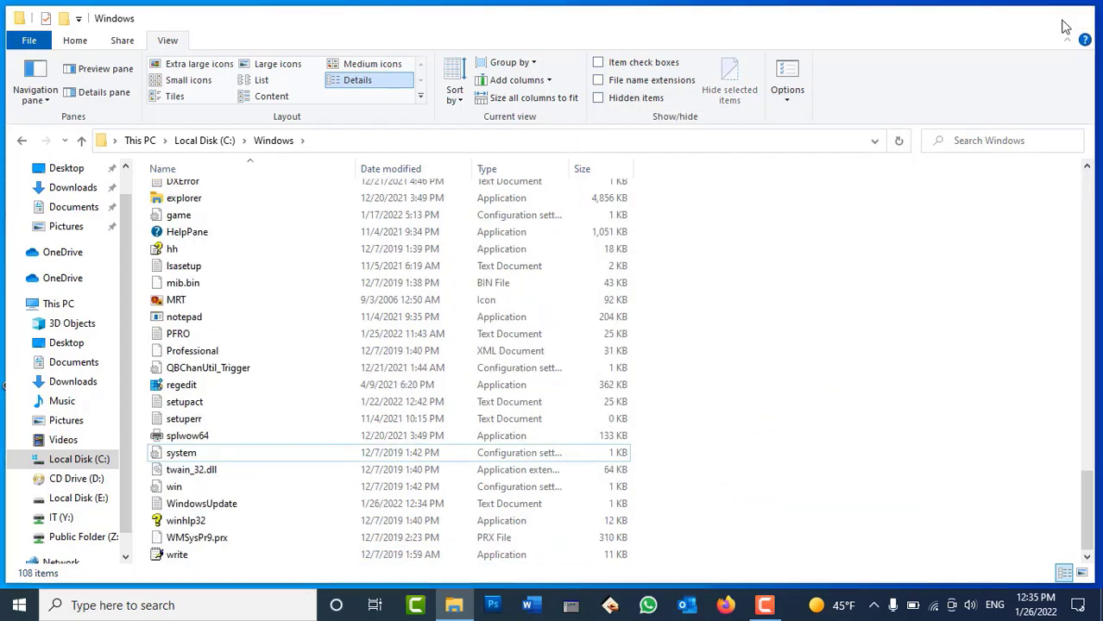
pyautogui.click(1075, 18)
# Open Command Prompt, change to the desktop directory, and create a folder named islam there
pyautogui.press('super+r')
pyautogui.write('cmd')
pyautogui.press('Return')
pyautogui.moveTo(653, 80); pyautogui.dragTo(808, 199)
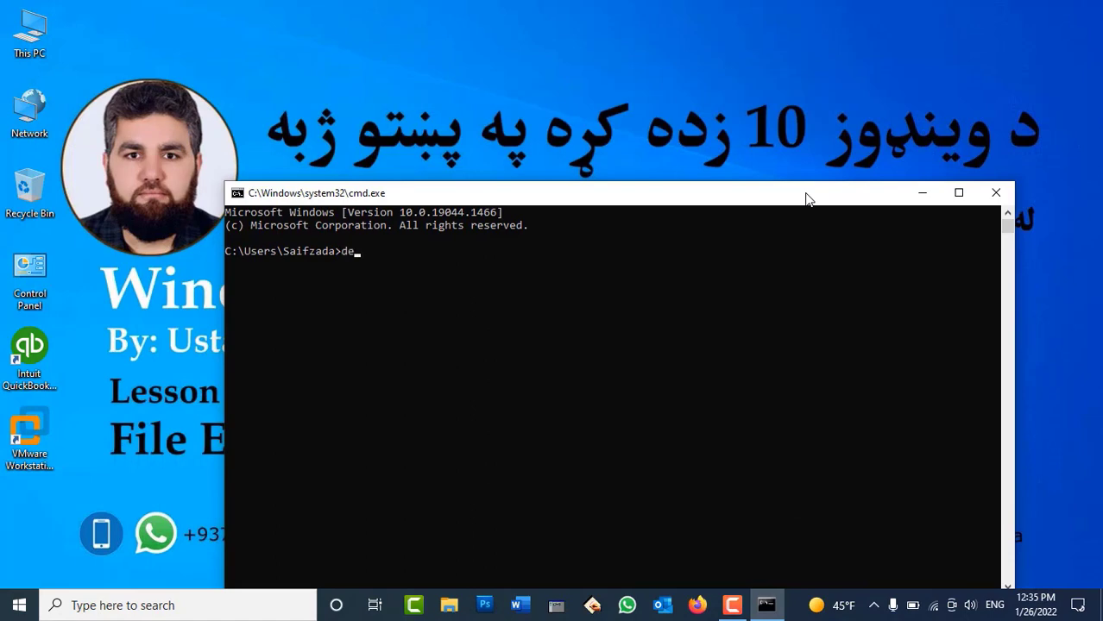
pyautogui.write('cd desktop')
pyautogui.press('Return')
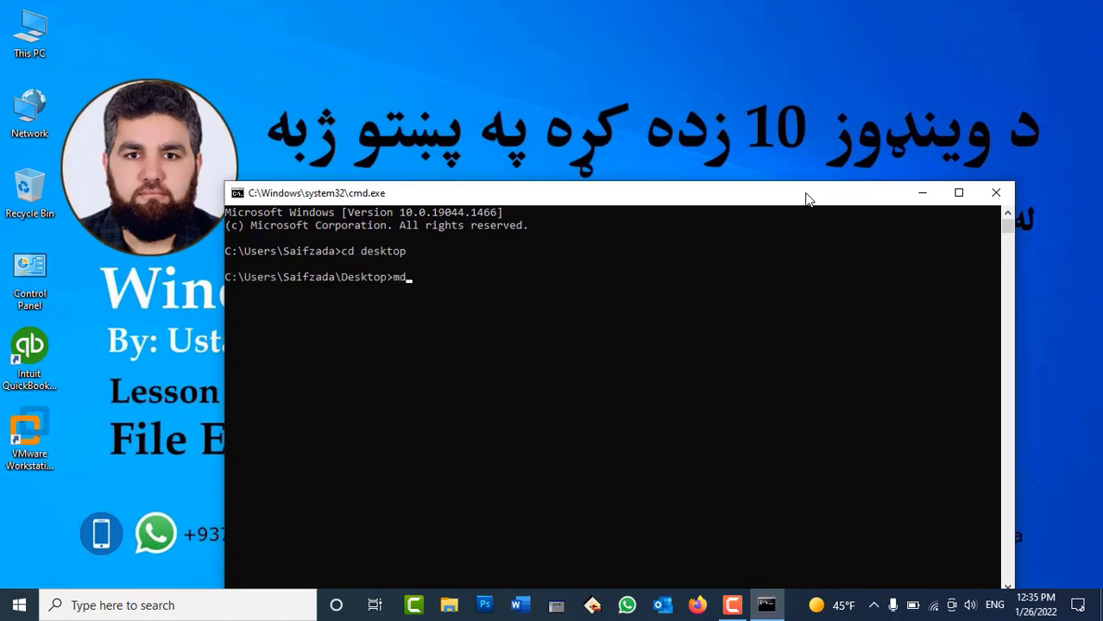
pyautogui.press('Return')
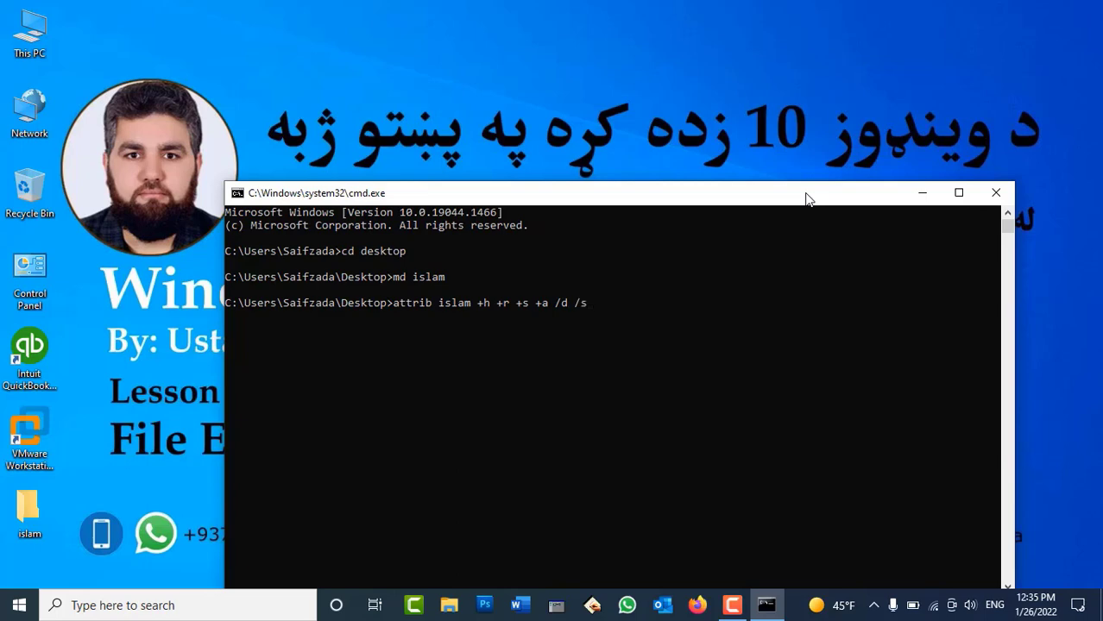
# Run attrib islam +h +r +s +a /d /s on the new folder, exit Command Prompt, and refresh the desktop
pyautogui.press('Return')
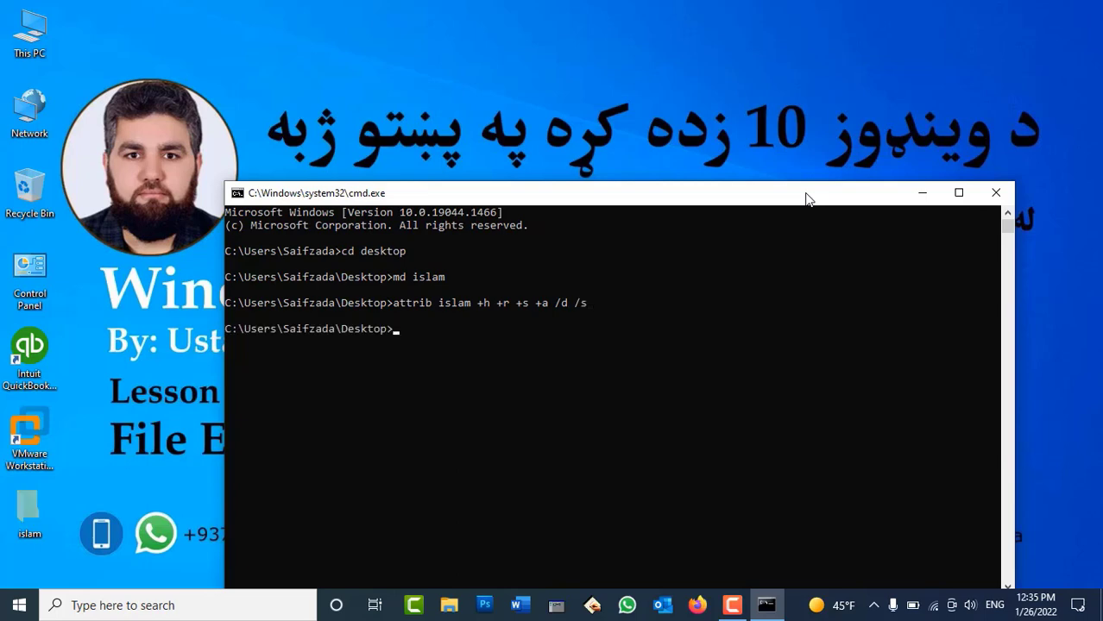
pyautogui.write('exit')
pyautogui.press('Return')
pyautogui.rightClick(397, 213)
pyautogui.click(439, 260)
# Open Folder Options from This PC, select "Show hidden files, folders, and drives", and apply the change with the desktop icons in view
pyautogui.doubleClick(29, 33)
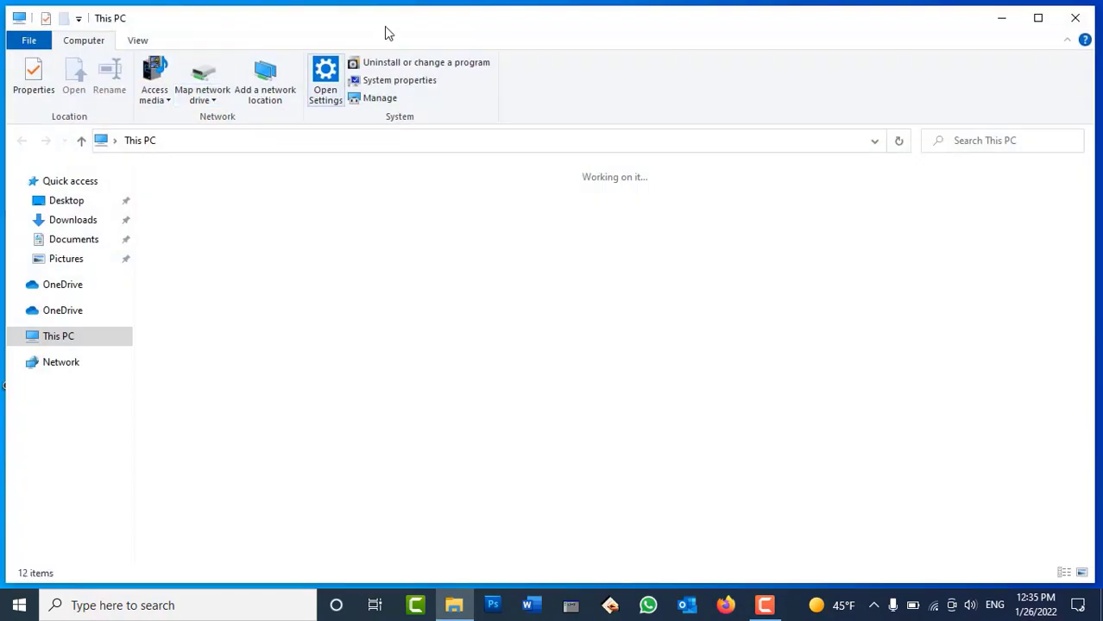
pyautogui.doubleClick(384, 26)
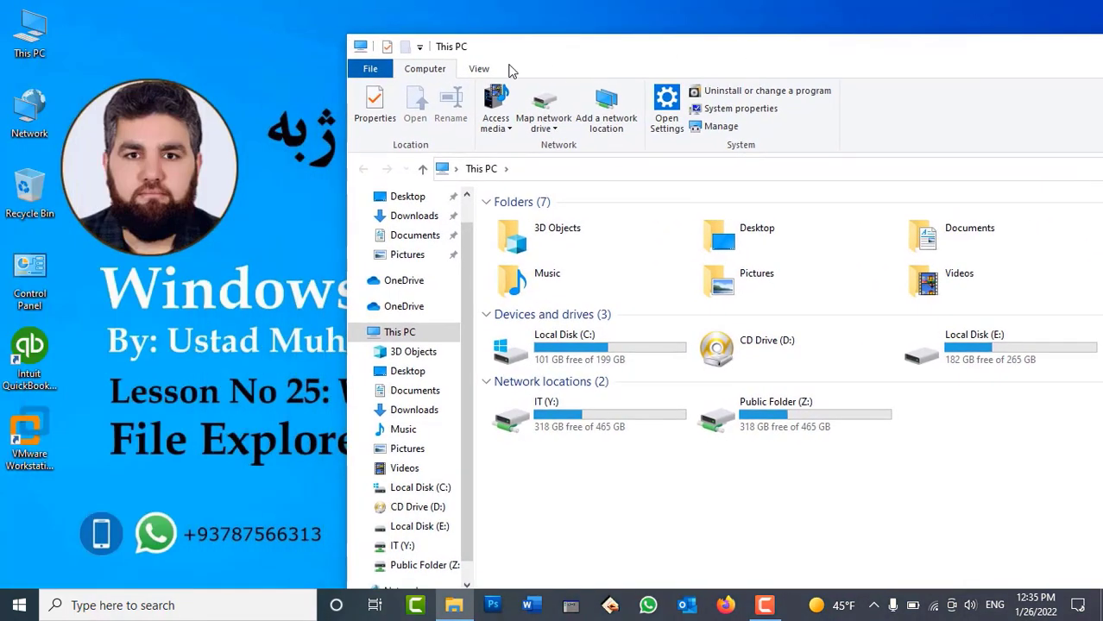
pyautogui.click(480, 69)
pyautogui.moveTo(988, 55); pyautogui.dragTo(805, 33)
pyautogui.click(944, 87)
pyautogui.moveTo(356, 190); pyautogui.dragTo(666, 70)
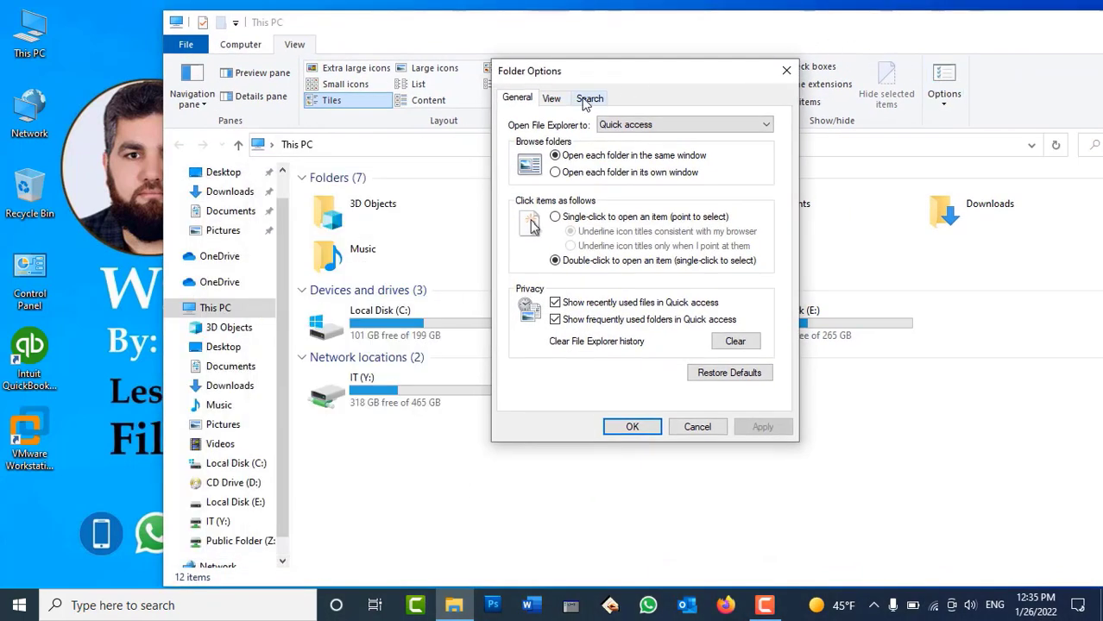
pyautogui.click(557, 99)
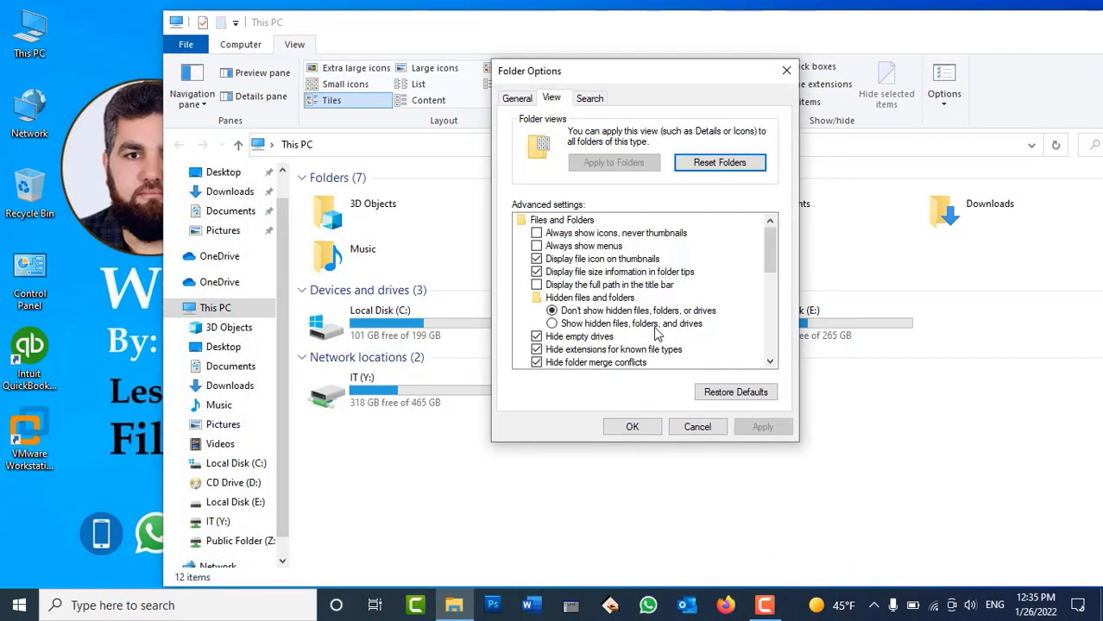
pyautogui.scroll(-1, 656, 334)
pyautogui.click(563, 285)
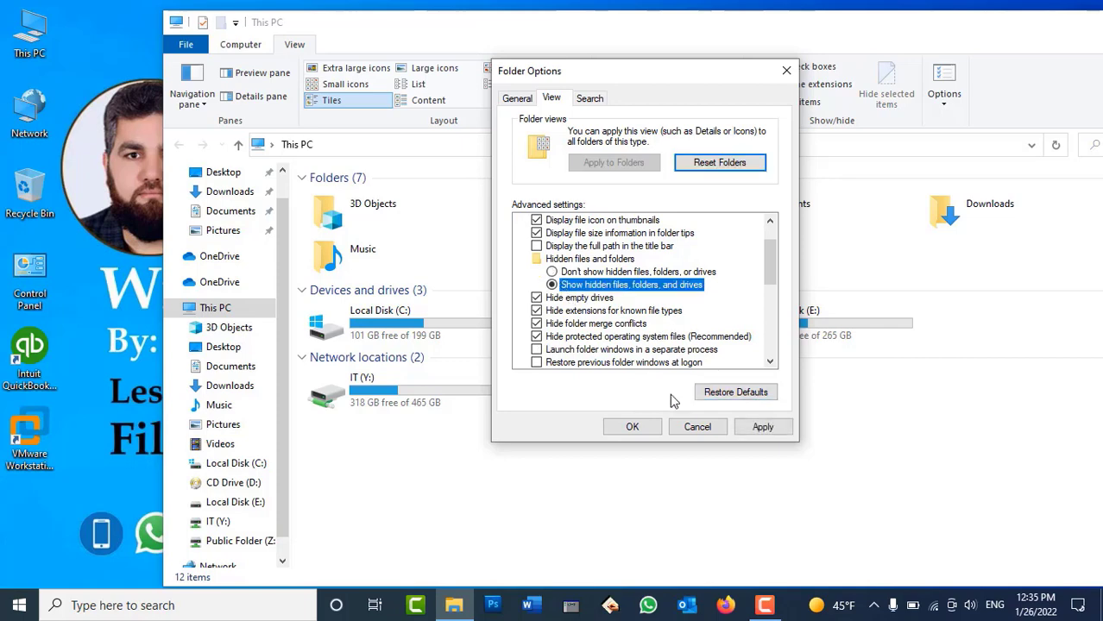
pyautogui.click(750, 427)
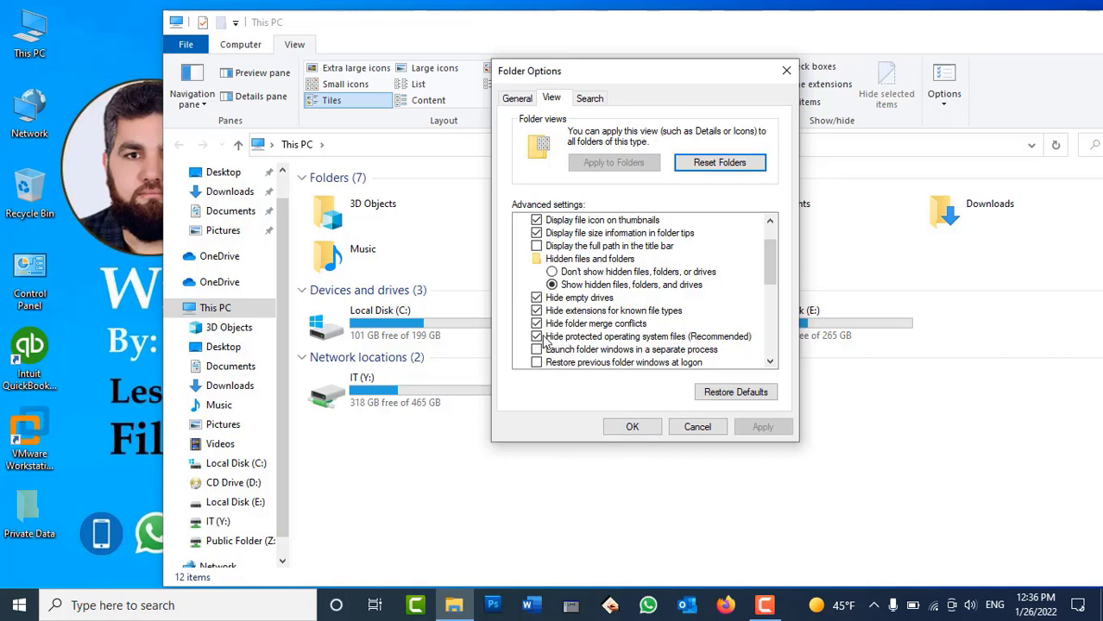
# Turn off "Hide protected operating system files (Recommended)", accept the warning, and apply it to reveal the islam folder on the desktop
pyautogui.click(675, 338)
pyautogui.click(736, 326)
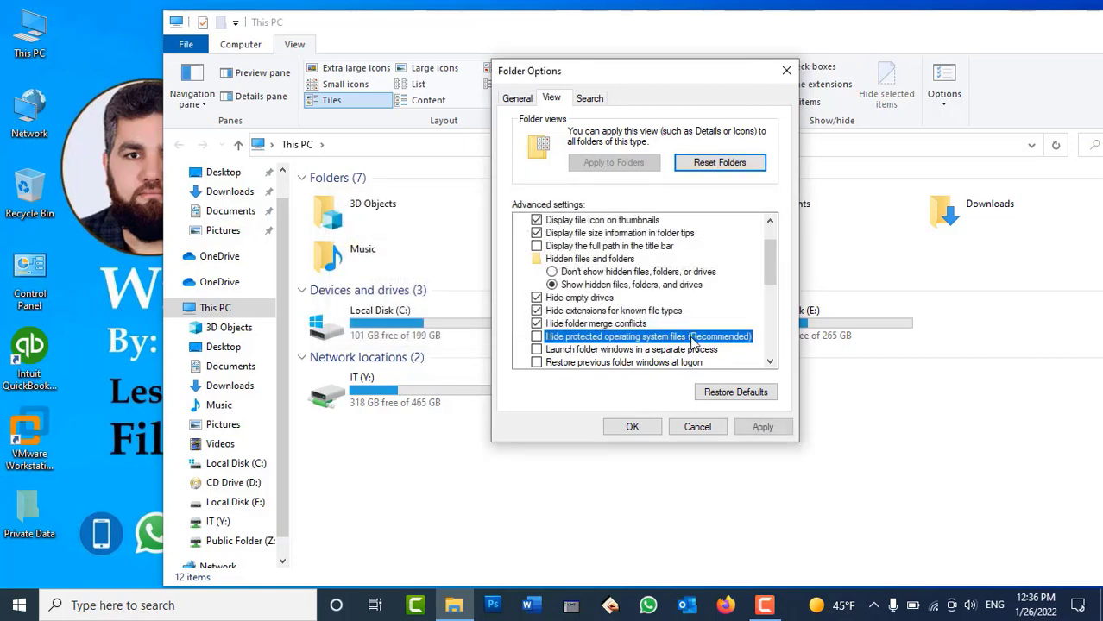
pyautogui.click(761, 426)
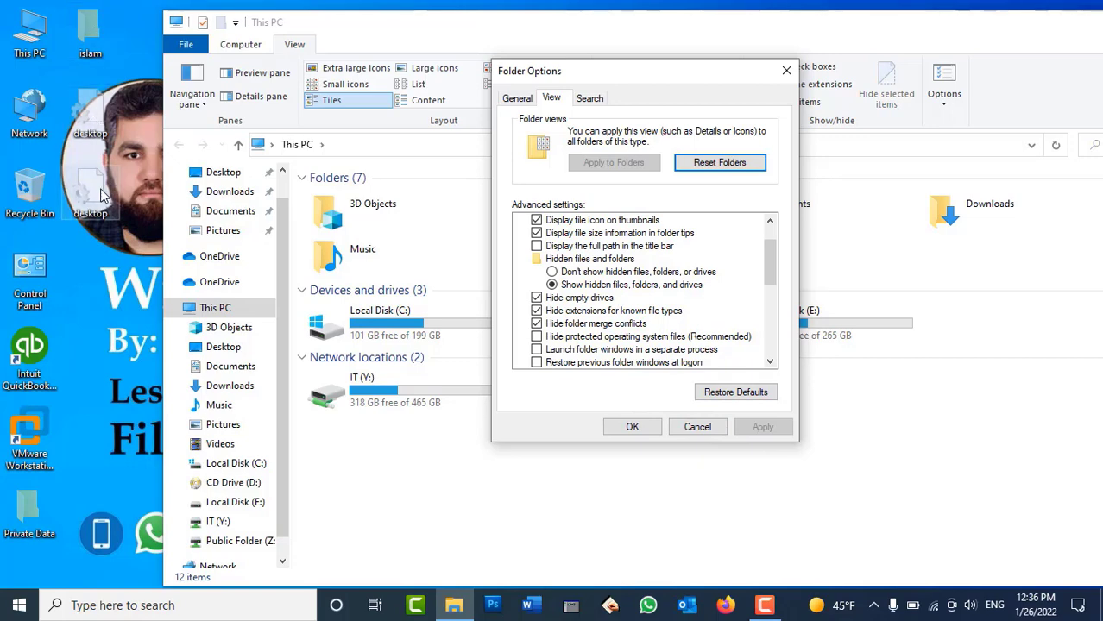
# Turn "Hide protected operating system files (Recommended)" back on, apply the change, and close Folder Options
pyautogui.click(567, 337)
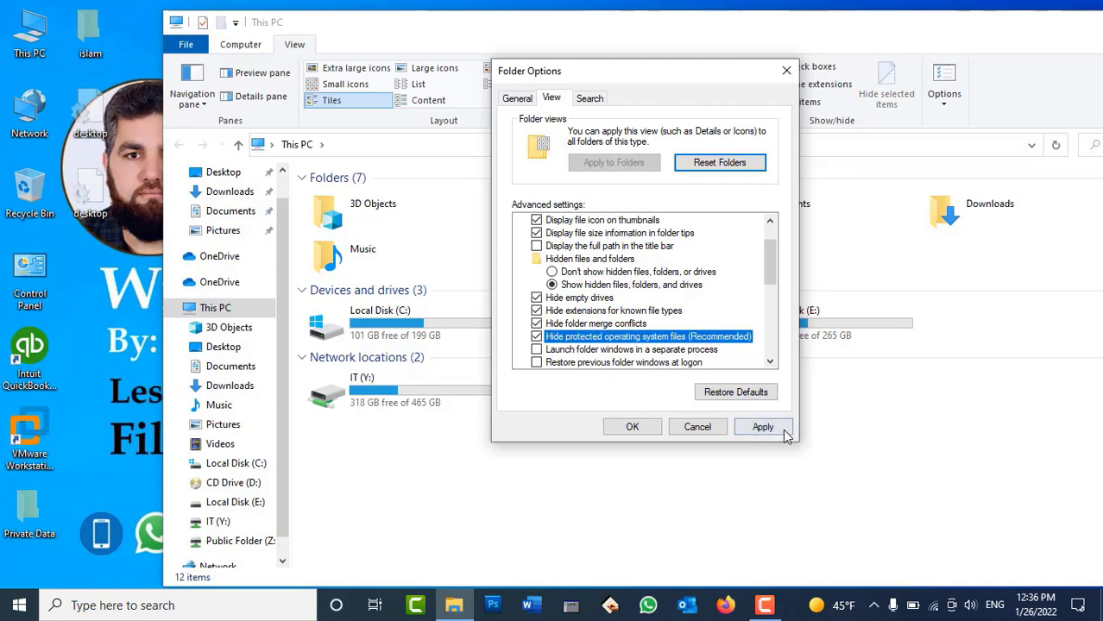
pyautogui.click(763, 427)
pyautogui.click(634, 427)
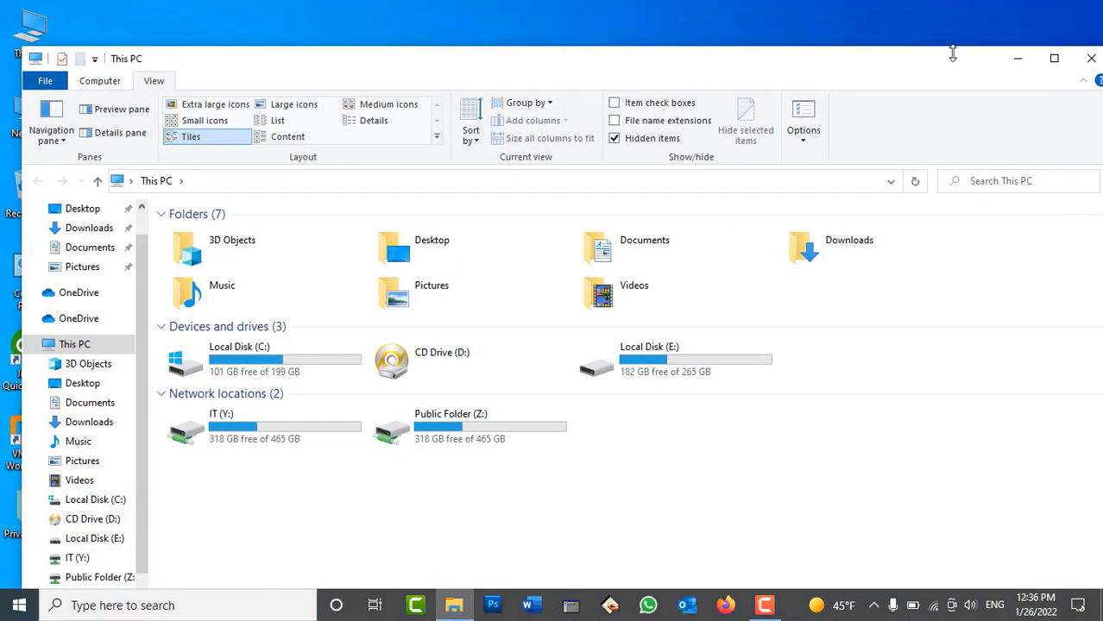
# Close This PC, move the Private Data desktop folder to the Recycle Bin, and permanently empty the bin
pyautogui.click(1083, 10)
pyautogui.moveTo(26, 520); pyautogui.dragTo(39, 197)
pyautogui.rightClick(48, 197)
pyautogui.click(172, 223)
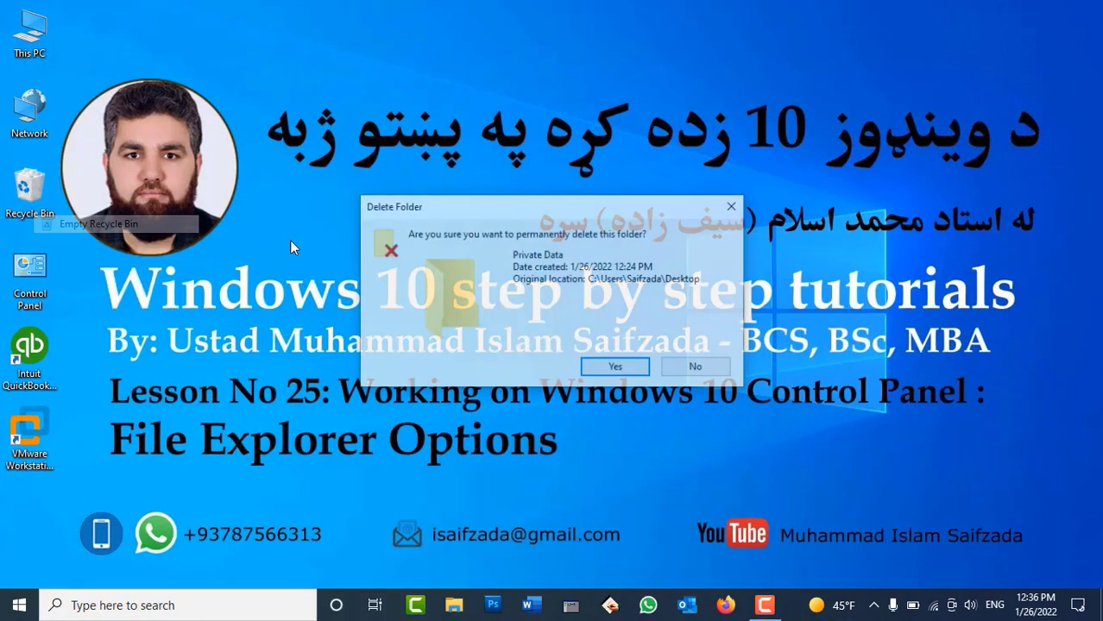
pyautogui.click(613, 366)
# In Folder Options, restore the defaults, show hidden files, turn off "Hide protected operating system files (Recommended)", accept the warning, and apply
pyautogui.doubleClick(32, 36)
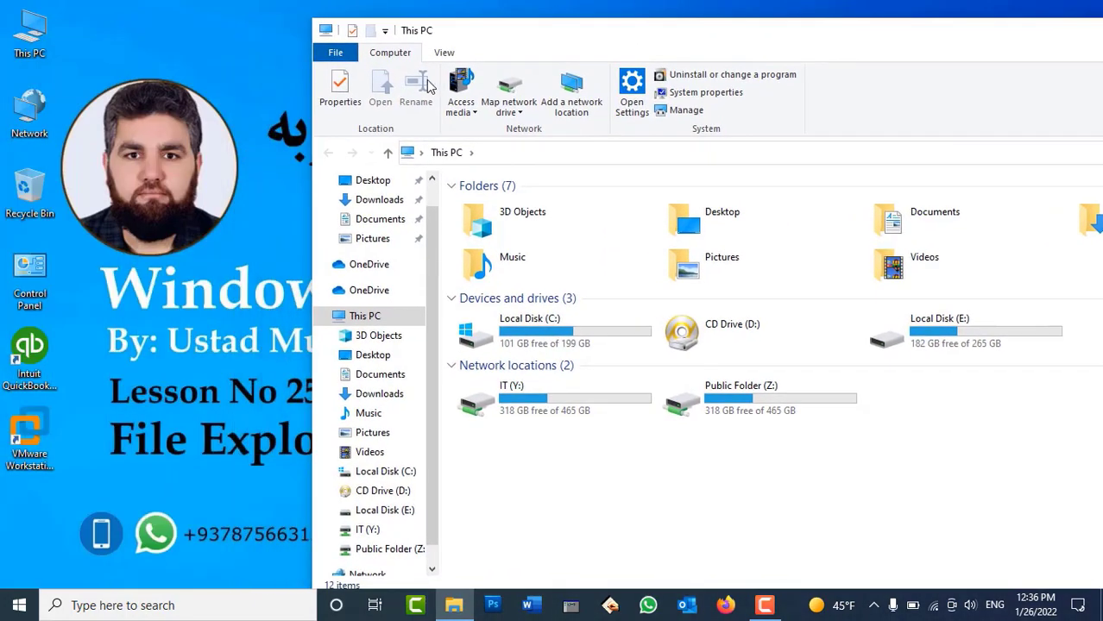
pyautogui.click(444, 53)
pyautogui.click(1088, 84)
pyautogui.click(392, 224)
pyautogui.click(586, 517)
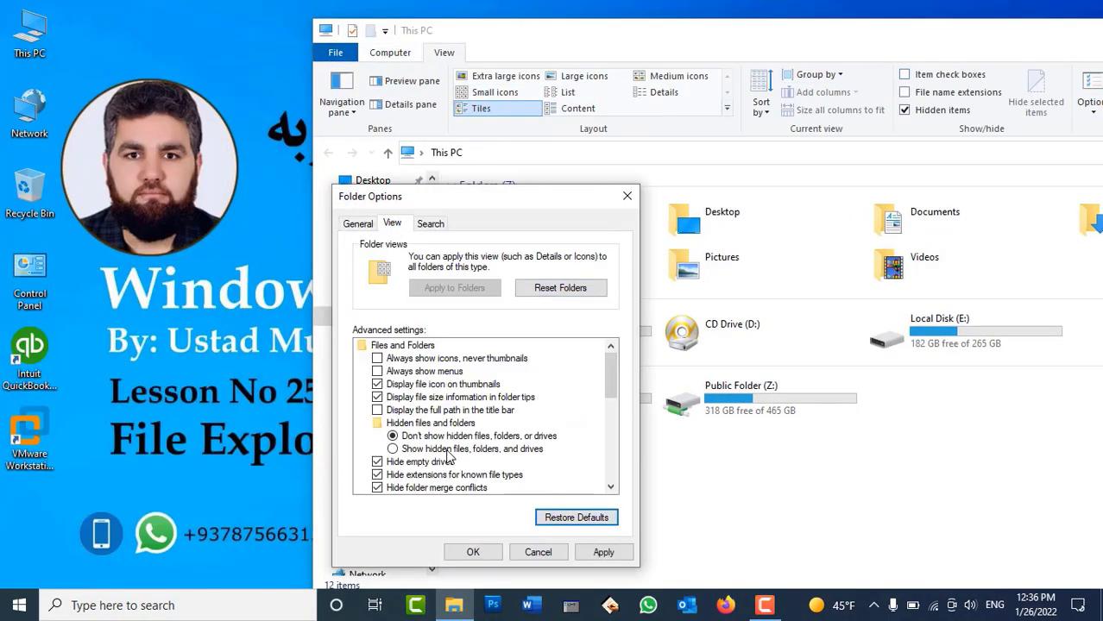
pyautogui.click(459, 449)
pyautogui.scroll(-1, 613, 491)
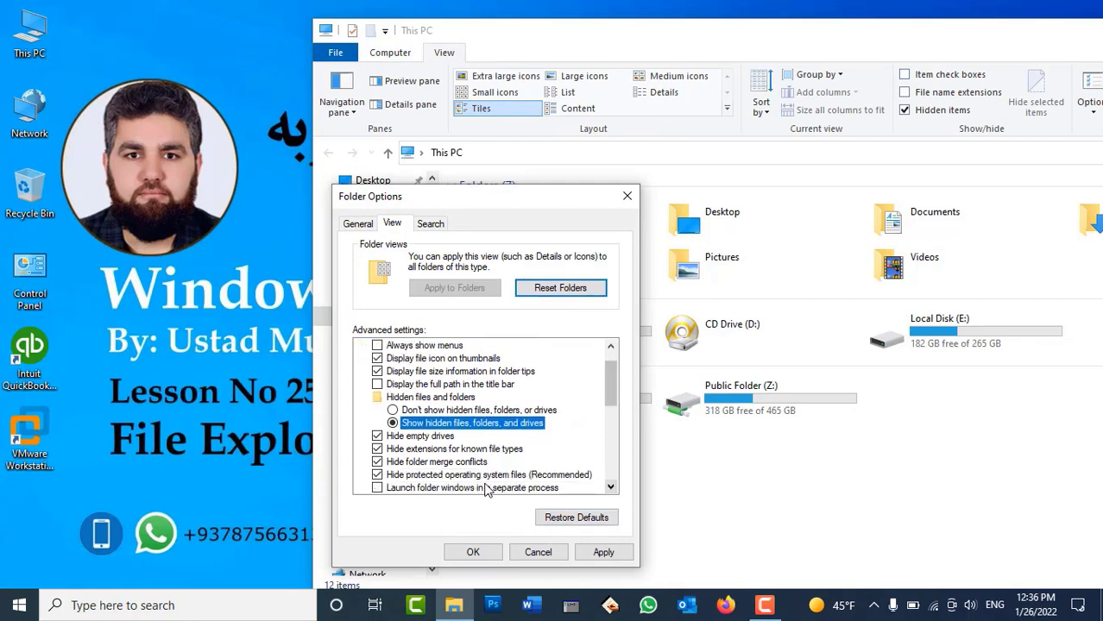
pyautogui.click(483, 475)
pyautogui.click(675, 329)
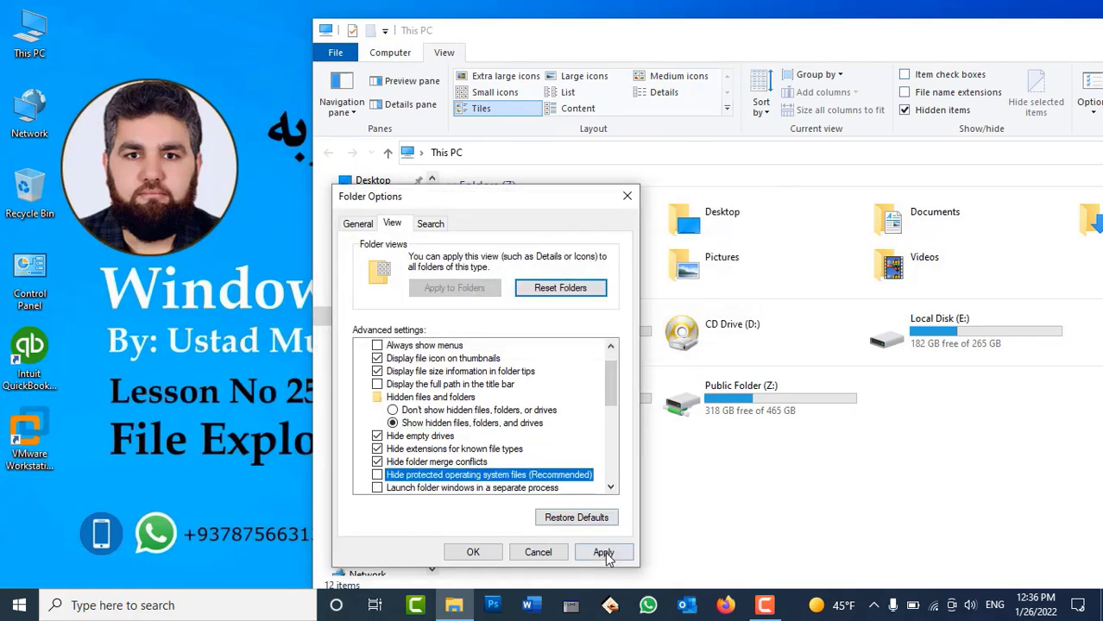
pyautogui.click(603, 552)
# Move the islam folder to the Recycle Bin, empty the bin permanently, and close Folder Options
pyautogui.moveTo(35, 517); pyautogui.dragTo(37, 198)
pyautogui.rightClick(45, 190)
pyautogui.click(90, 214)
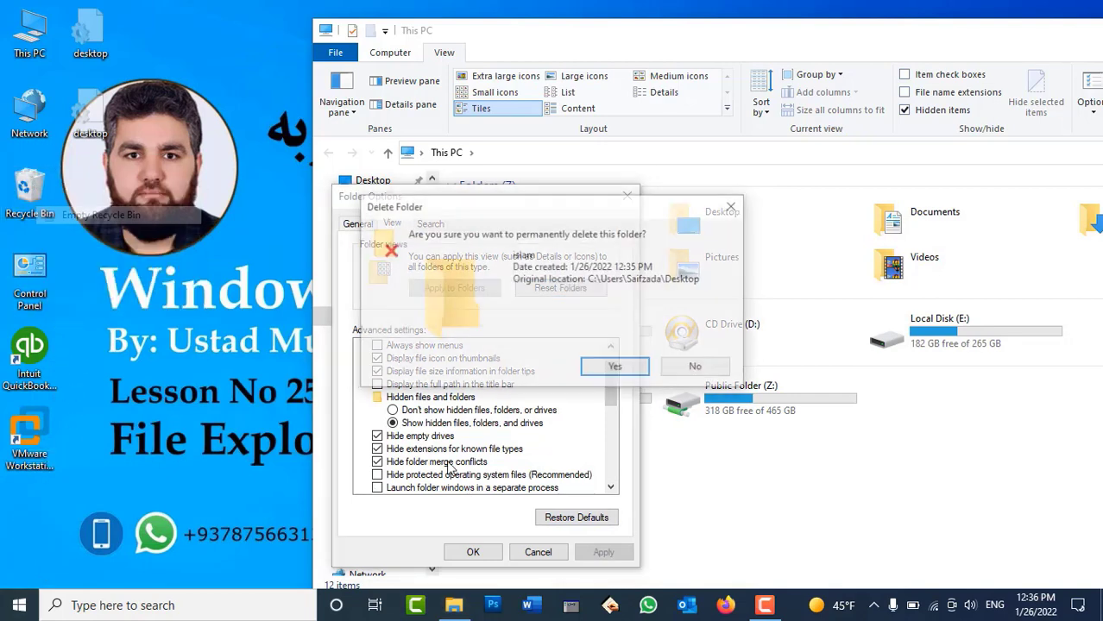
pyautogui.click(616, 369)
pyautogui.click(472, 552)
# Reopen Folder Options from This PC, restore the default advanced view settings, apply them, and close the dialog
pyautogui.moveTo(976, 43); pyautogui.dragTo(880, 70)
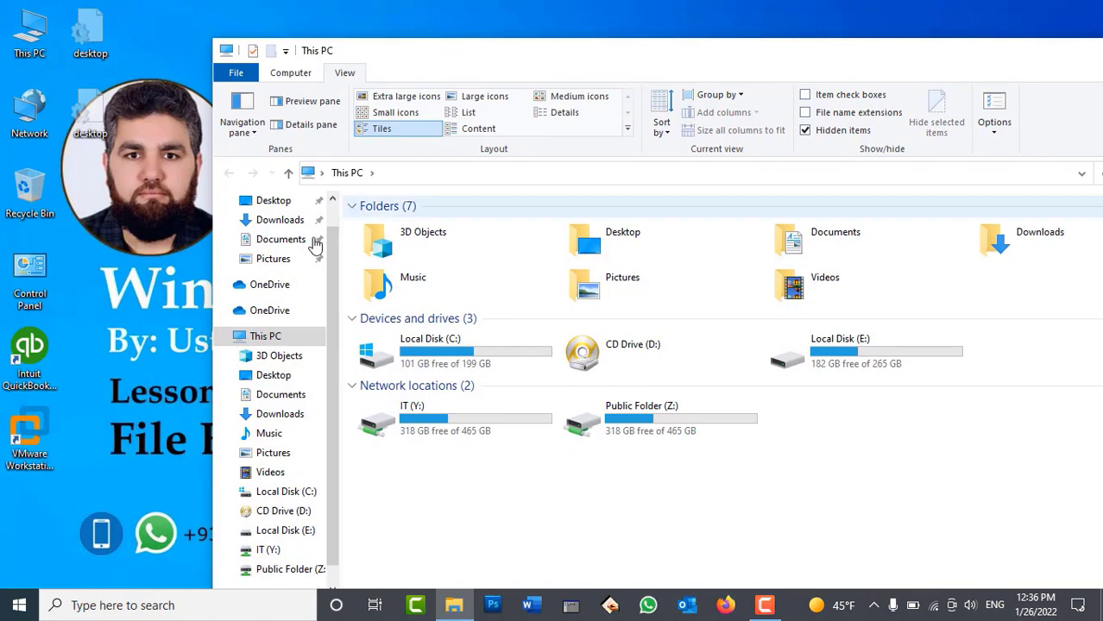
pyautogui.rightClick(136, 242)
pyautogui.click(994, 105)
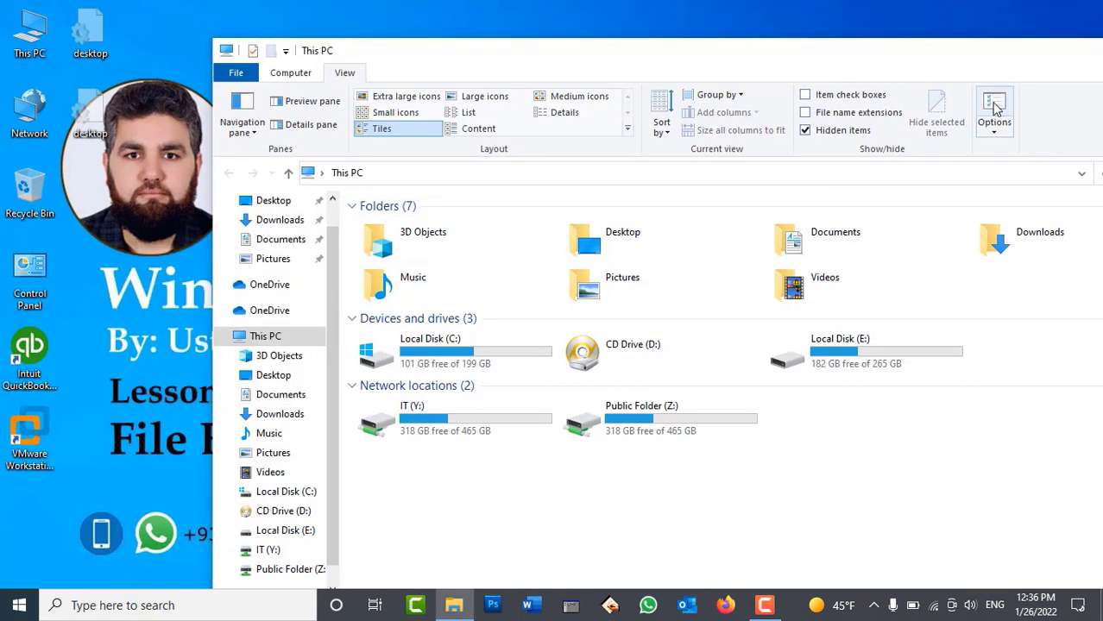
pyautogui.click(292, 236)
pyautogui.click(476, 530)
pyautogui.click(504, 565)
pyautogui.click(374, 564)
# Create a new desktop folder named Khangul
pyautogui.rightClick(126, 297)
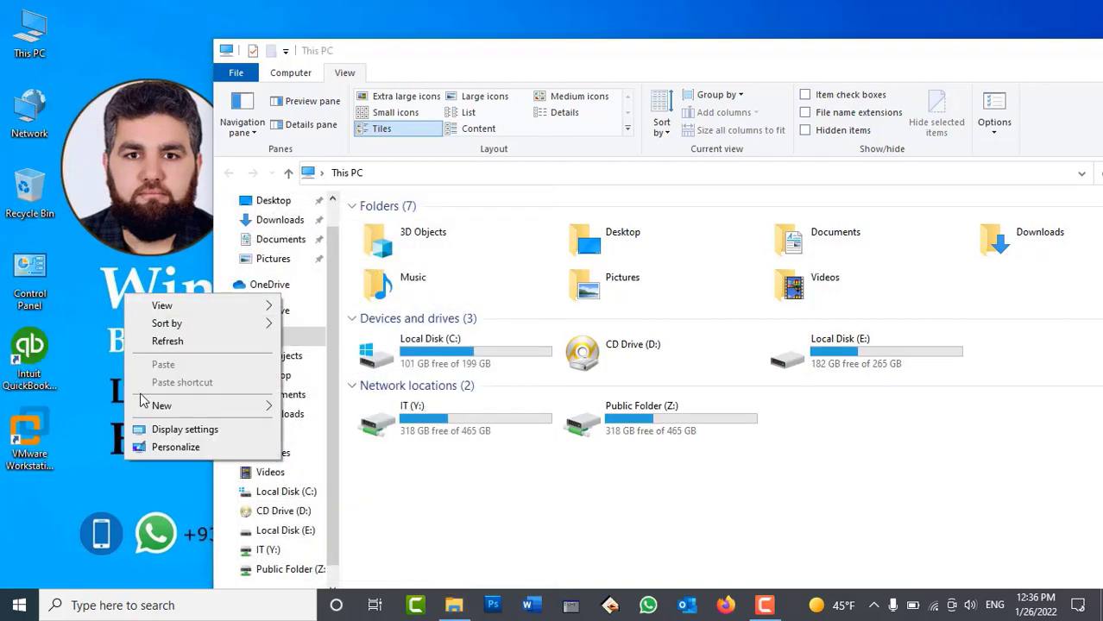
pyautogui.moveTo(189, 405)
pyautogui.click(324, 203)
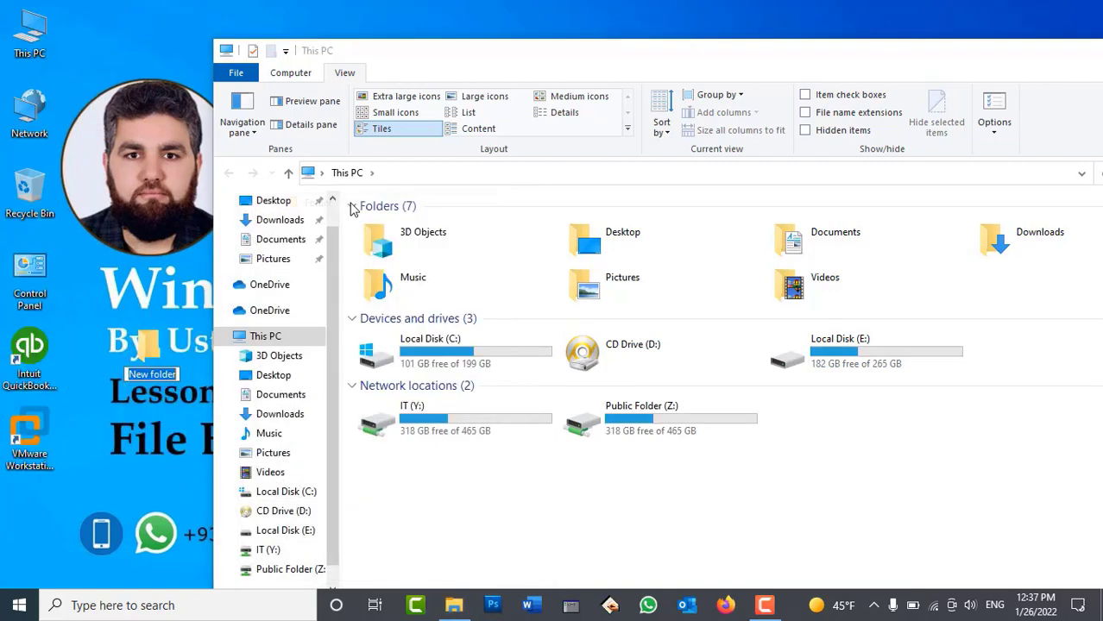
pyautogui.write('Khangul')
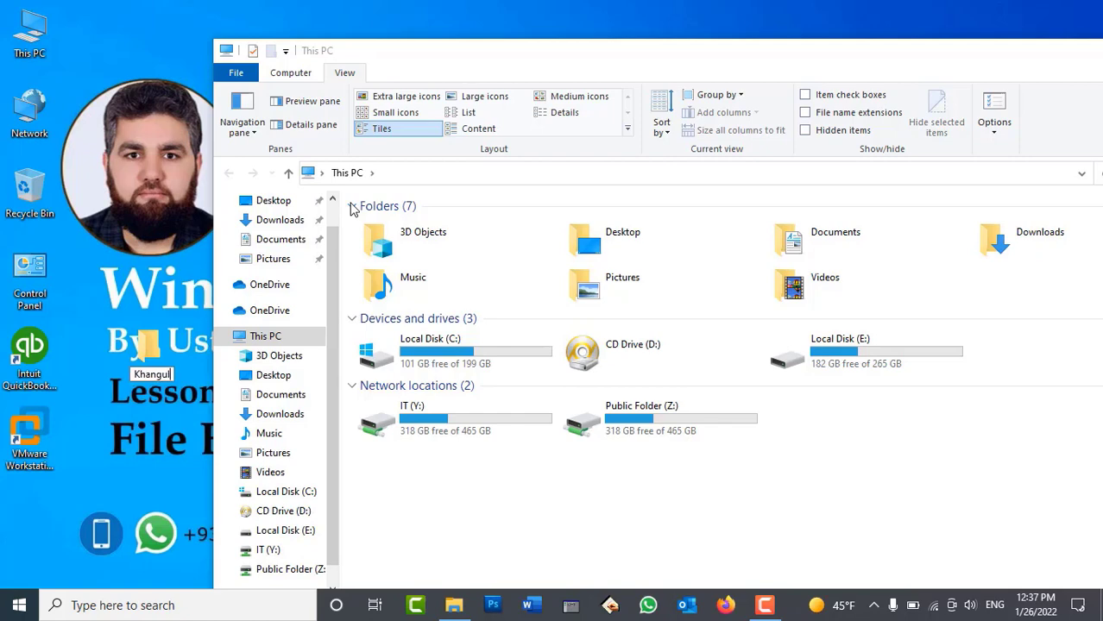
pyautogui.press('Return')
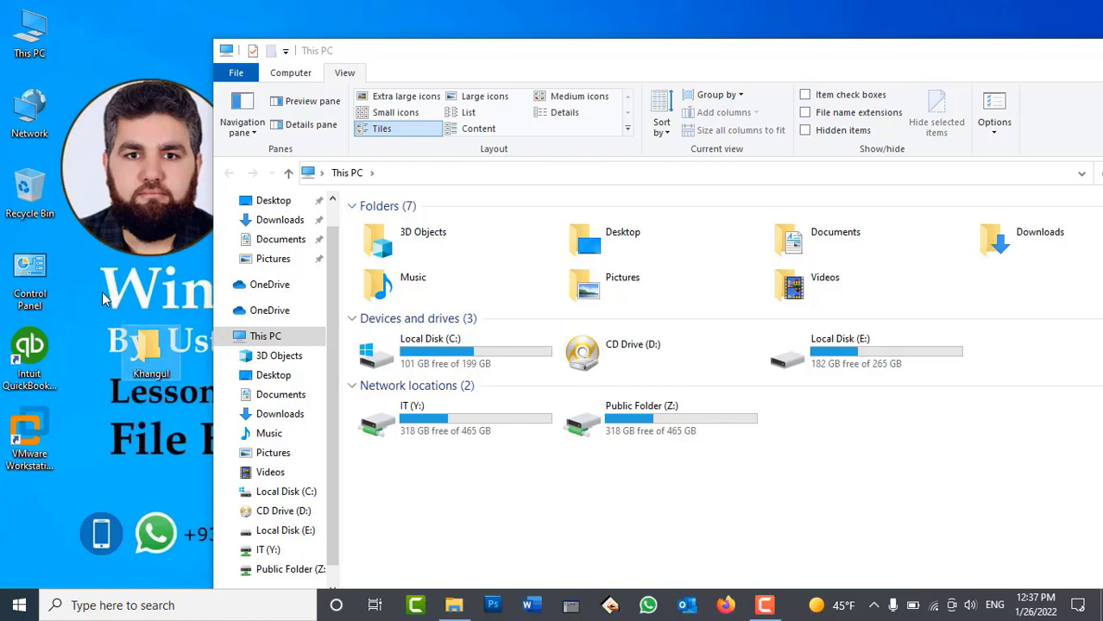
# Place the Khangul folder below the VMware Workstation icon and refresh the desktop
pyautogui.moveTo(148, 362); pyautogui.dragTo(29, 522)
pyautogui.rightClick(133, 304)
pyautogui.rightClick(161, 353)
pyautogui.click(204, 402)
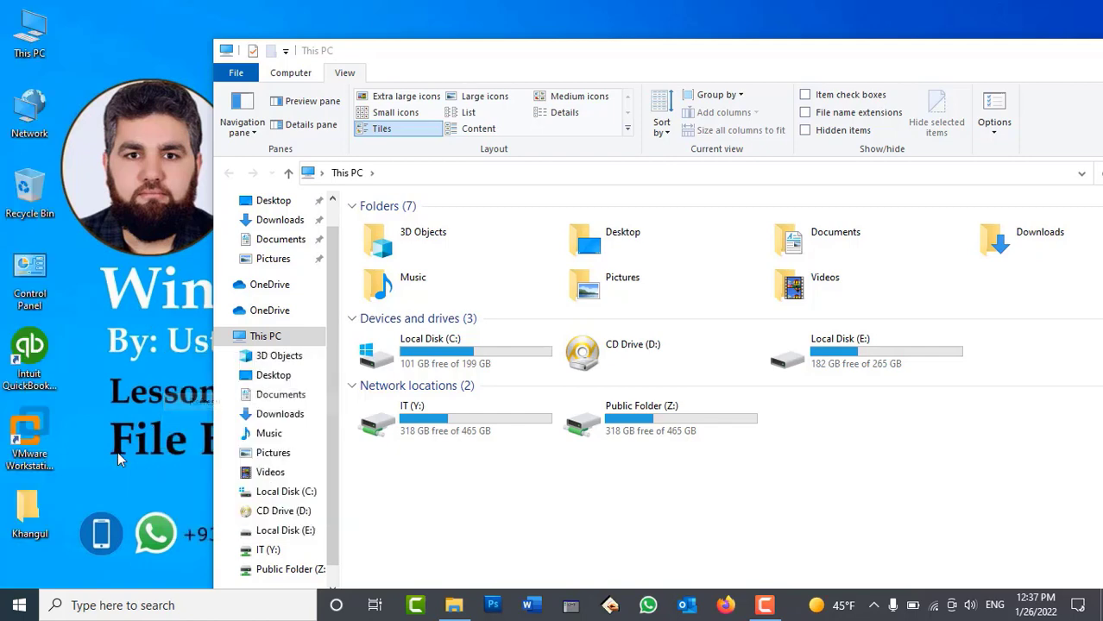
# Set the Hidden attribute in the Khangul folder's properties and apply it
pyautogui.rightClick(35, 506)
pyautogui.click(81, 490)
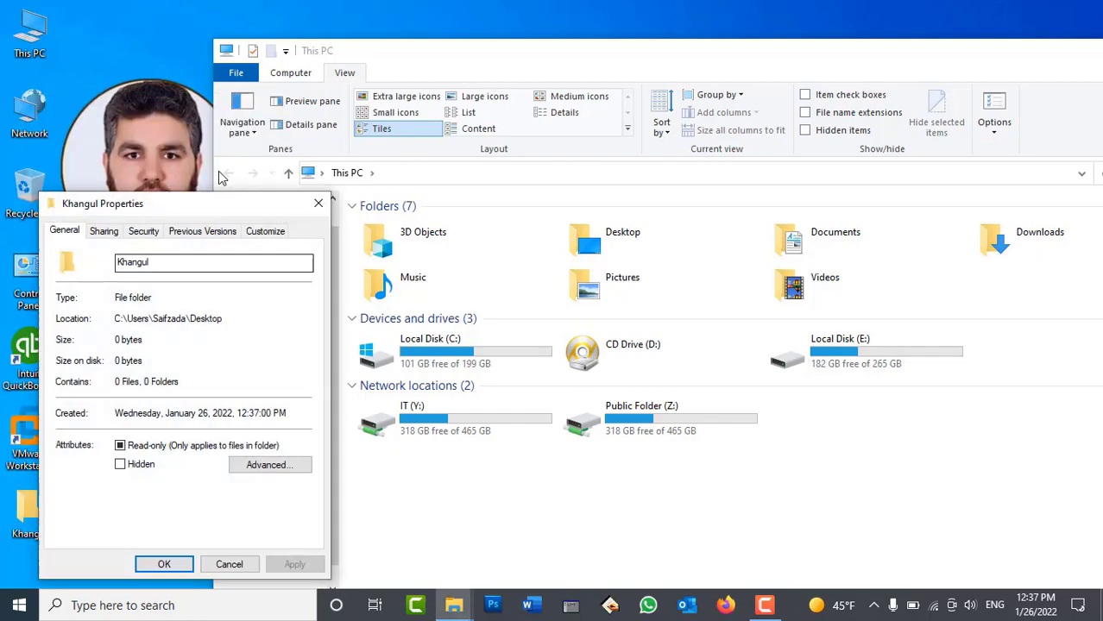
pyautogui.moveTo(138, 198); pyautogui.dragTo(254, 91)
pyautogui.click(253, 357)
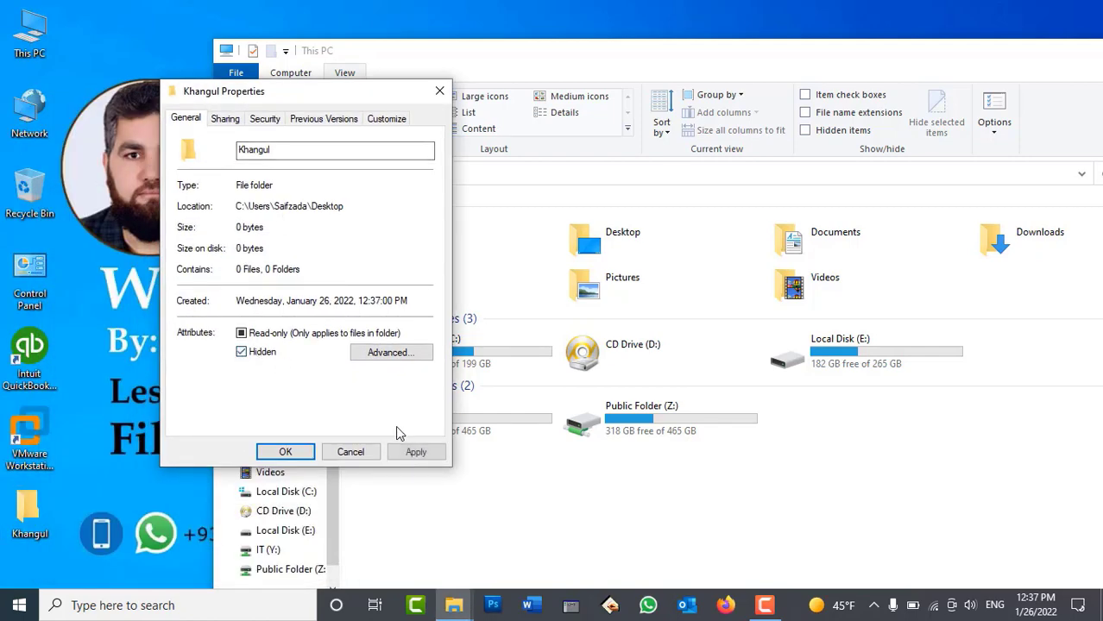
pyautogui.click(405, 452)
pyautogui.click(286, 451)
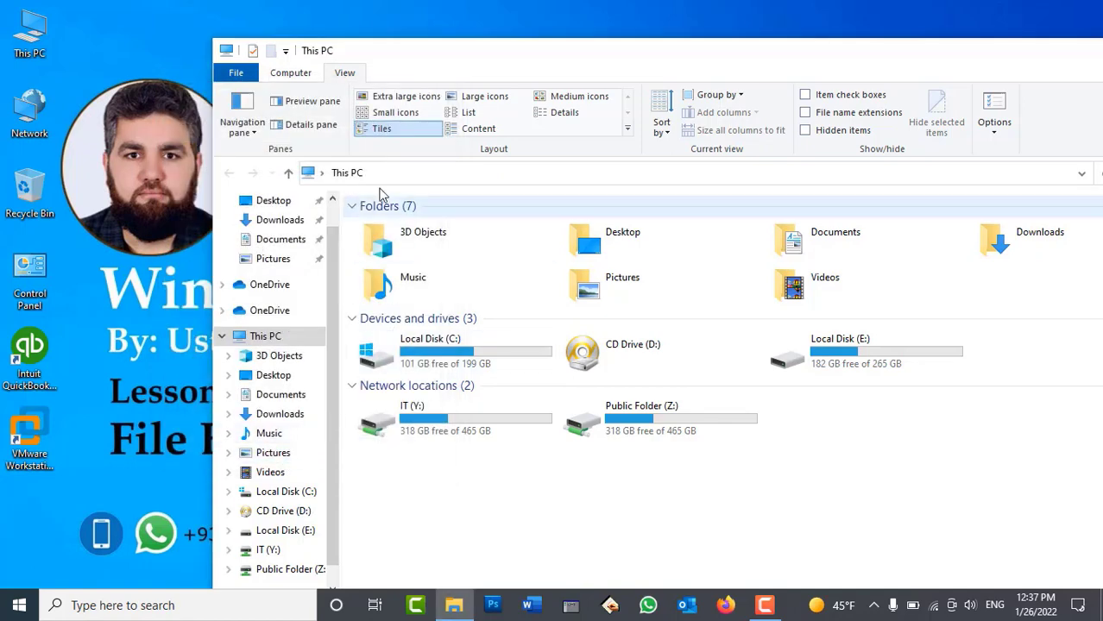
# Open the Folder Options view settings, select "Show hidden files, folders, and drives", and apply the change
pyautogui.click(990, 110)
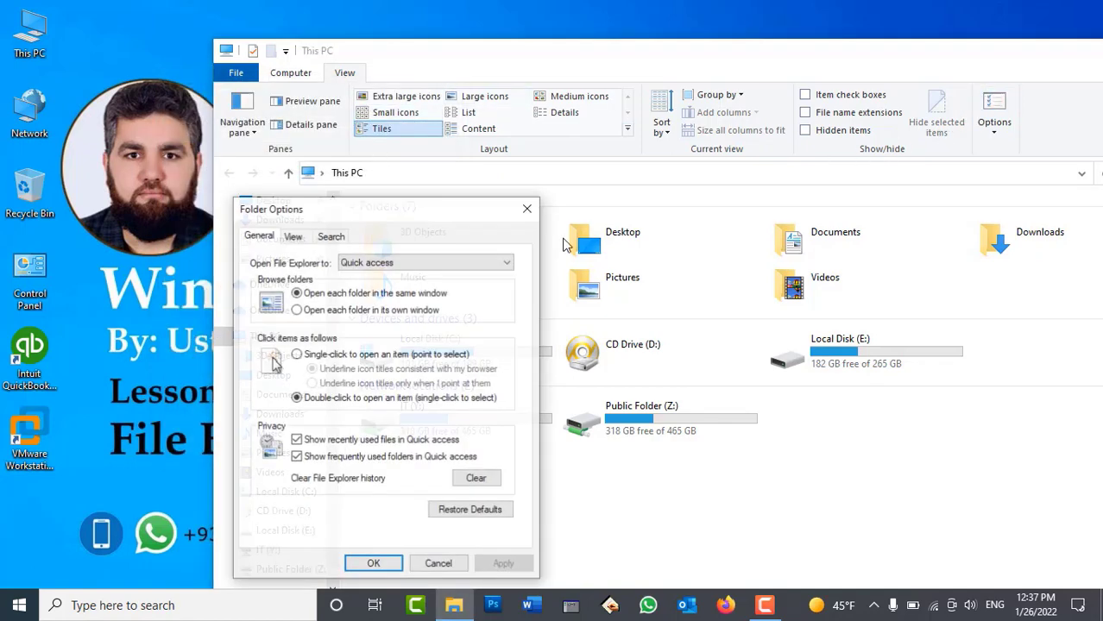
pyautogui.click(291, 238)
pyautogui.click(336, 461)
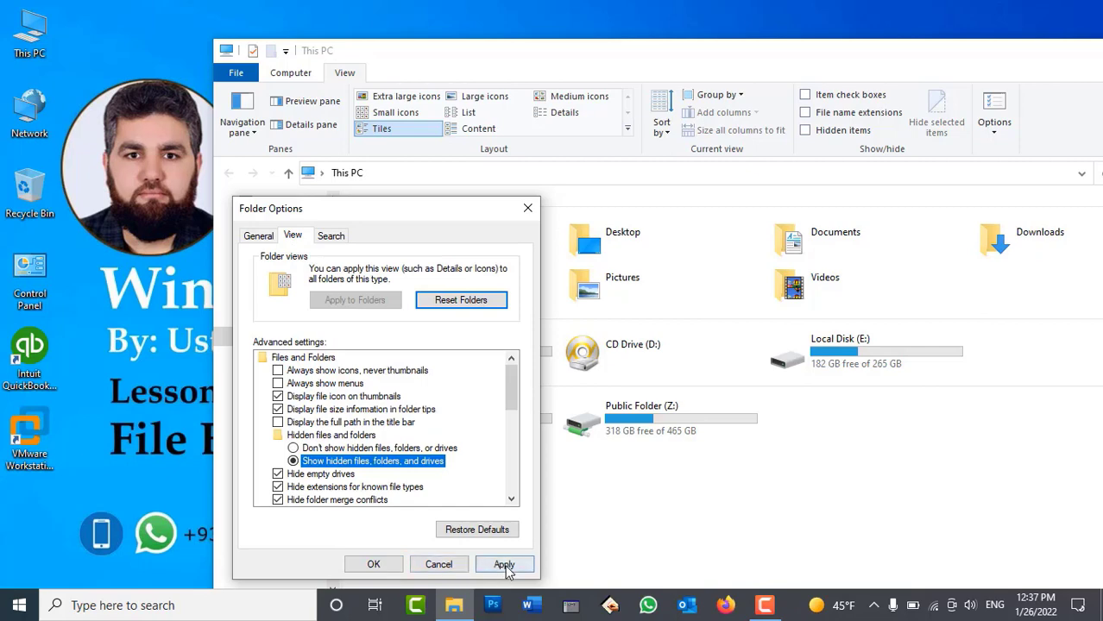
pyautogui.click(504, 565)
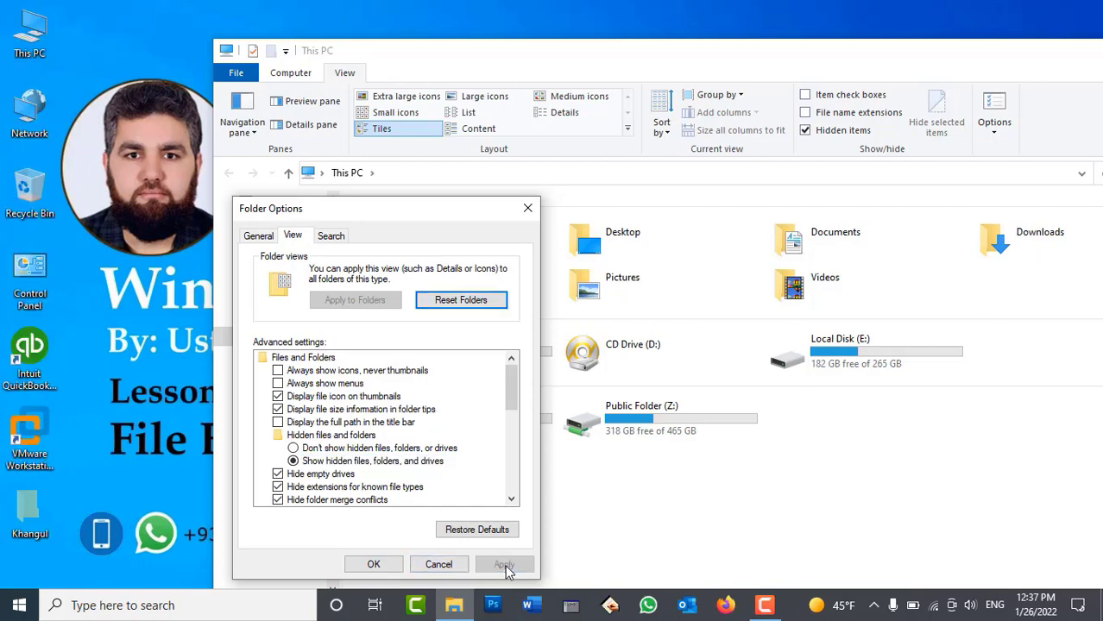
# Switch back to "Don't show hidden files, folders, or drives", apply the change, and close Folder Options
pyautogui.click(298, 449)
pyautogui.click(504, 565)
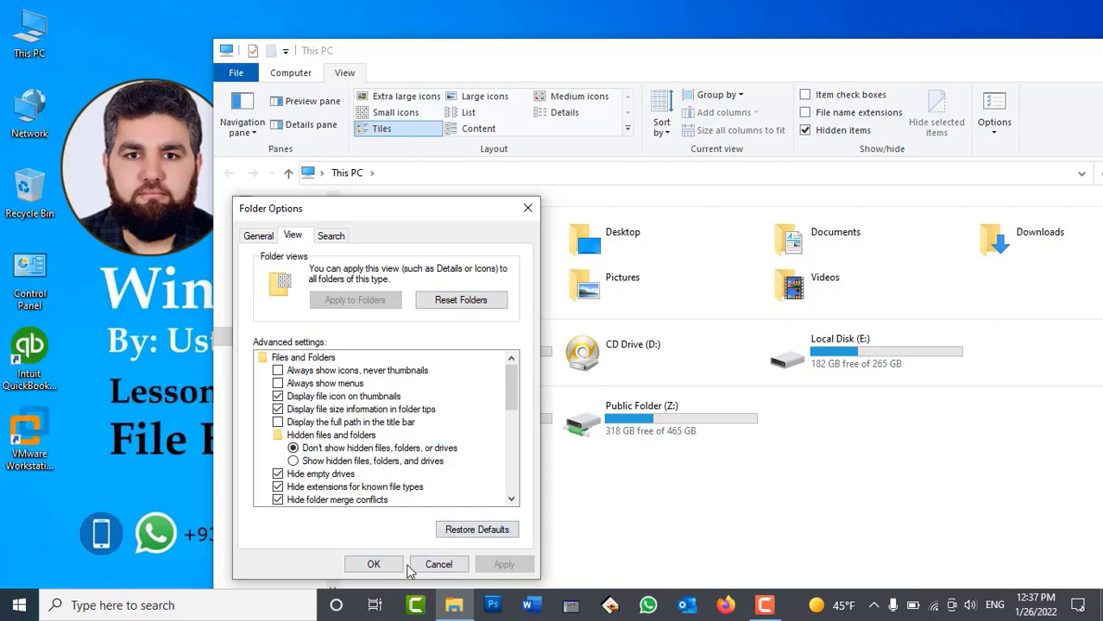
pyautogui.click(372, 565)
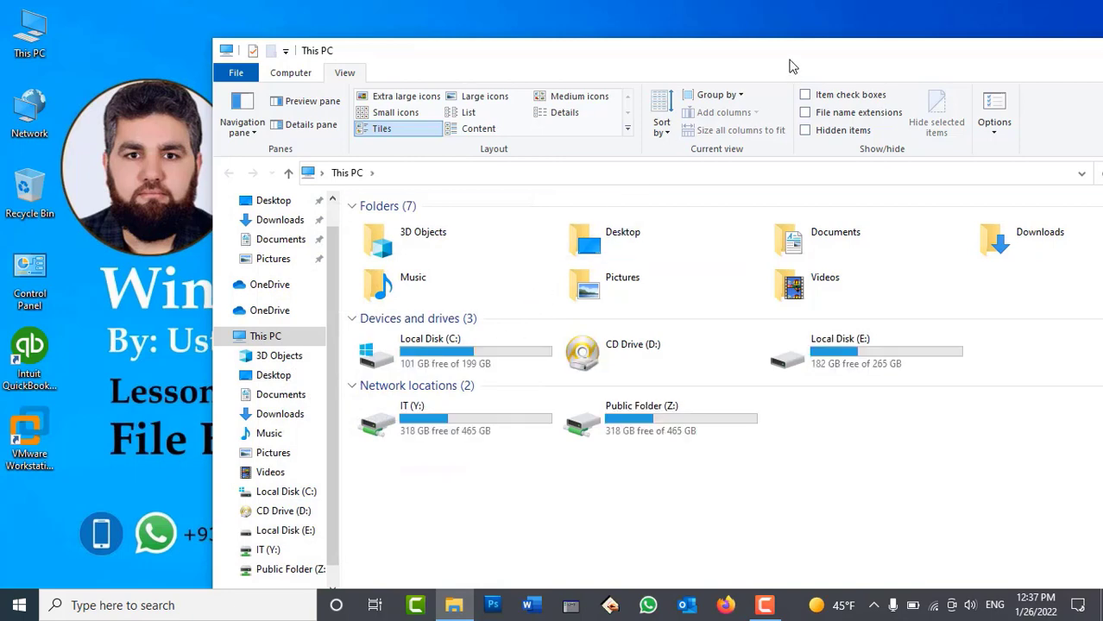
pyautogui.moveTo(795, 43); pyautogui.dragTo(797, 19)
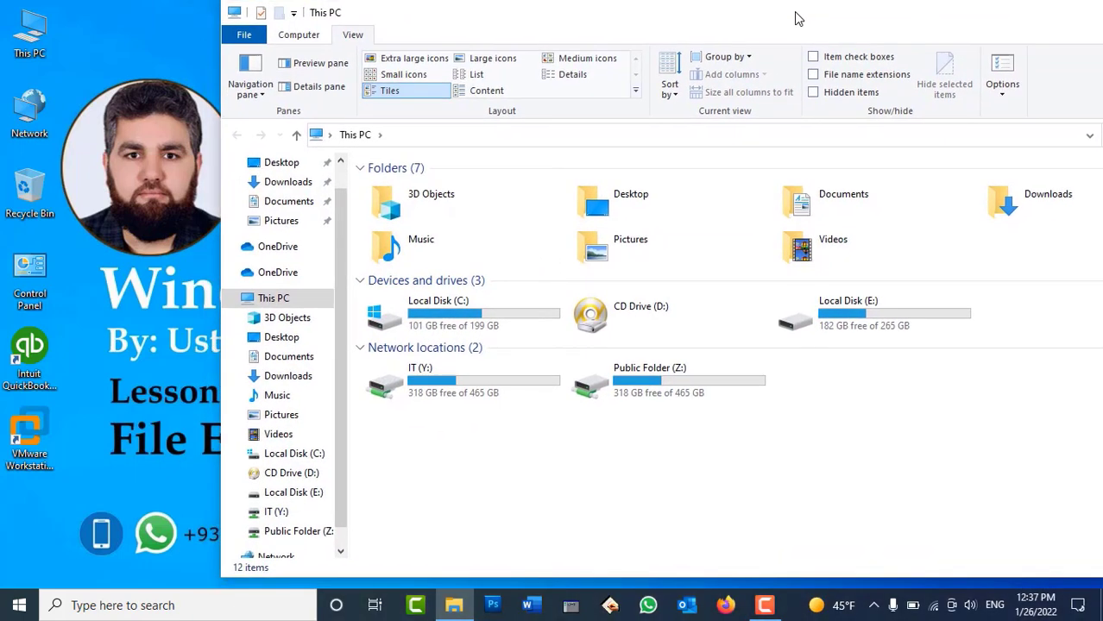
# In Command Prompt, change to the desktop directory, run attrib khangul +h +r +s +a, and close the window
pyautogui.press('super')
pyautogui.write('cmd')
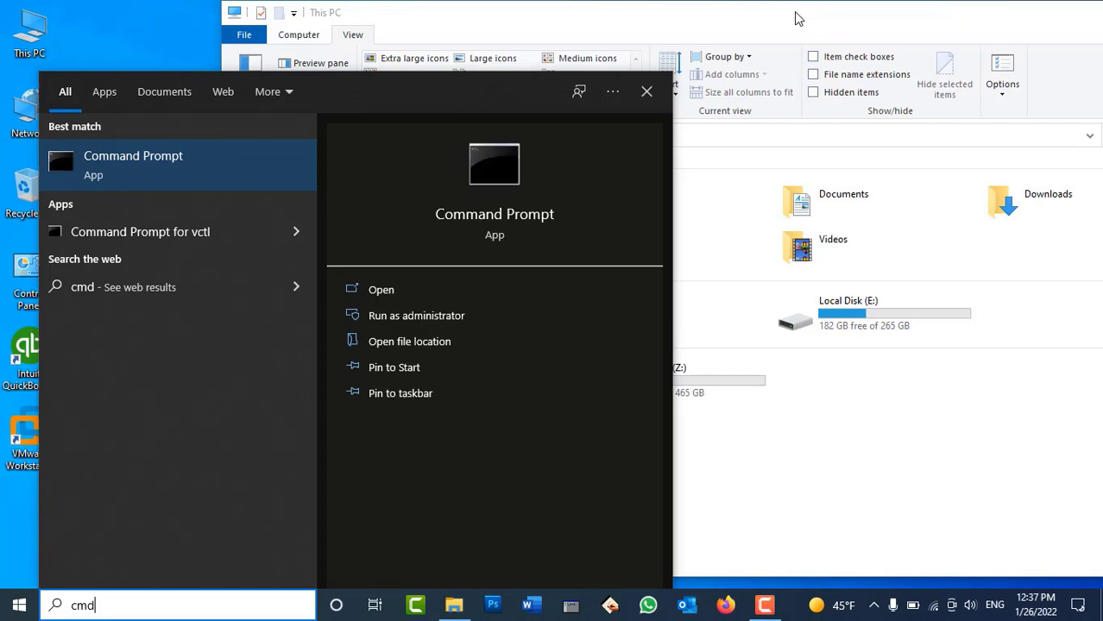
pyautogui.press('Return')
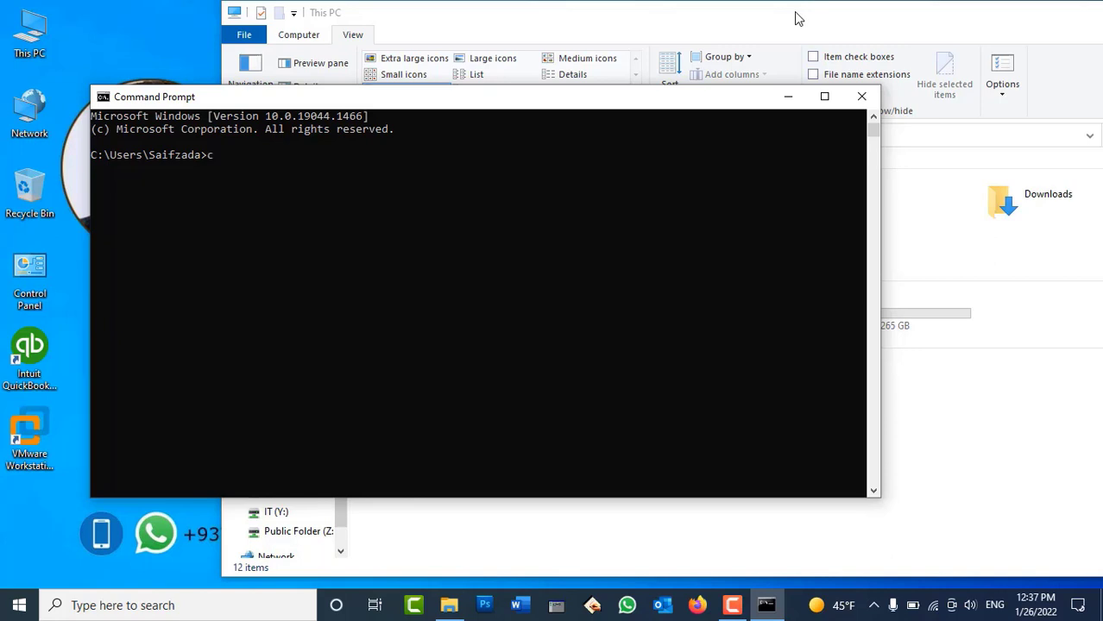
pyautogui.press('Return')
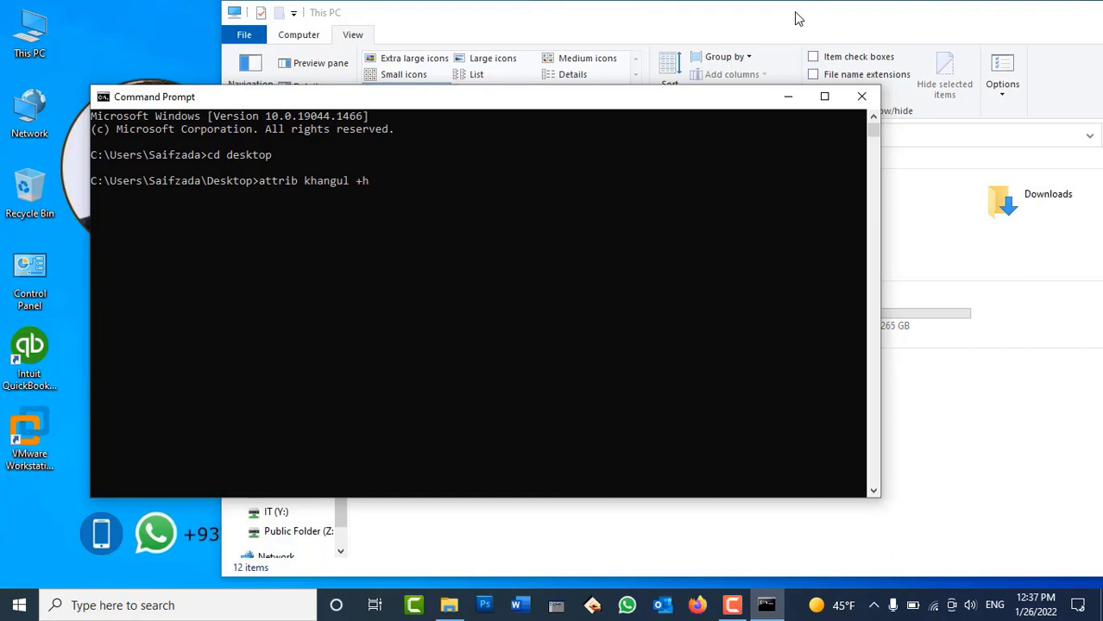
pyautogui.write('r +s +a')
pyautogui.press('Return')
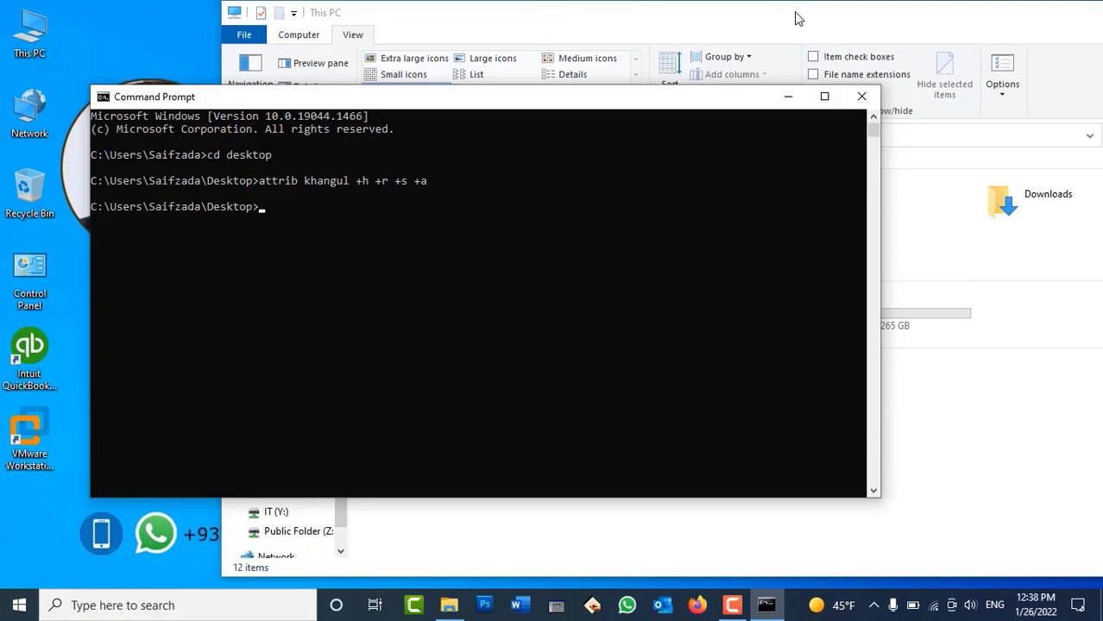
pyautogui.click(860, 97)
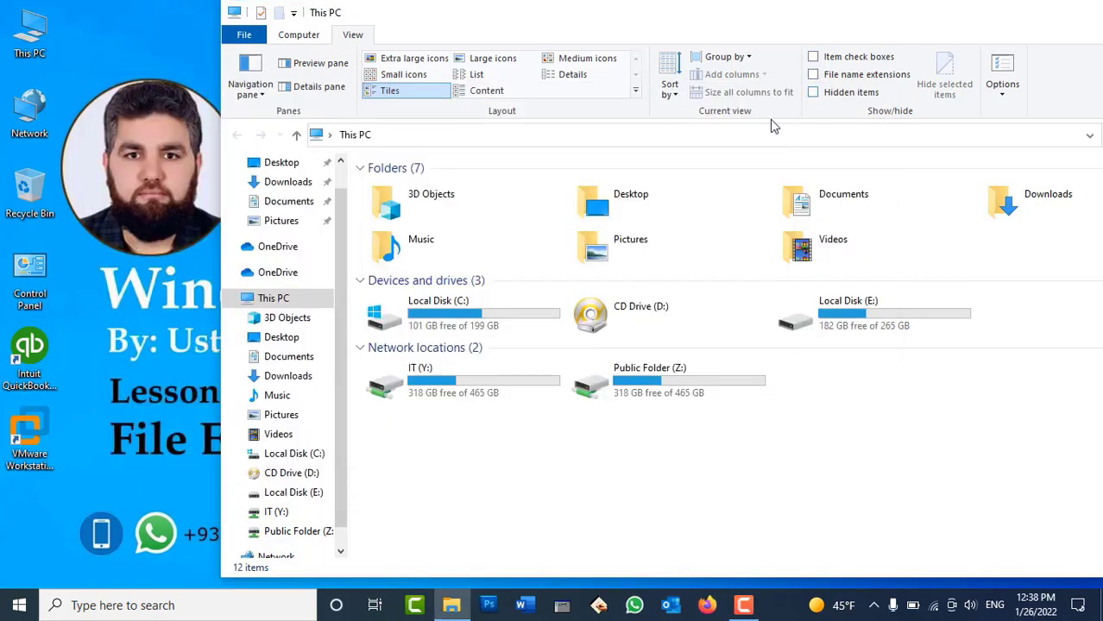
# Select "Show hidden files, folders, and drives" in Folder Options, apply it with the desktop icons in view, and close the dialog
pyautogui.click(1000, 69)
pyautogui.moveTo(445, 176); pyautogui.dragTo(594, 81)
pyautogui.click(455, 109)
pyautogui.click(510, 334)
pyautogui.click(661, 439)
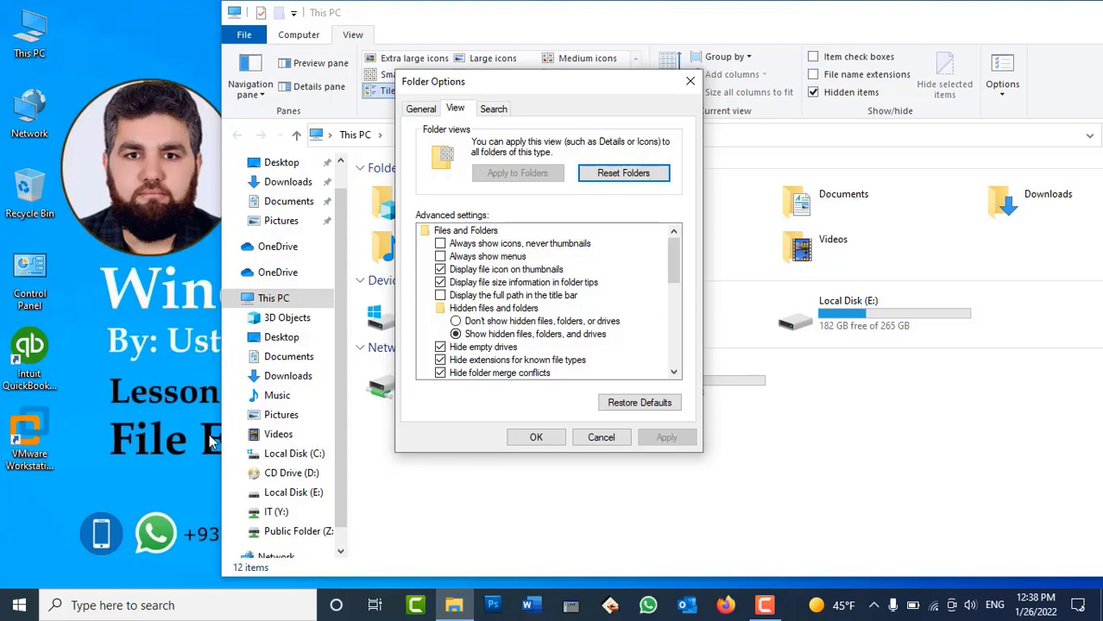
pyautogui.click(535, 438)
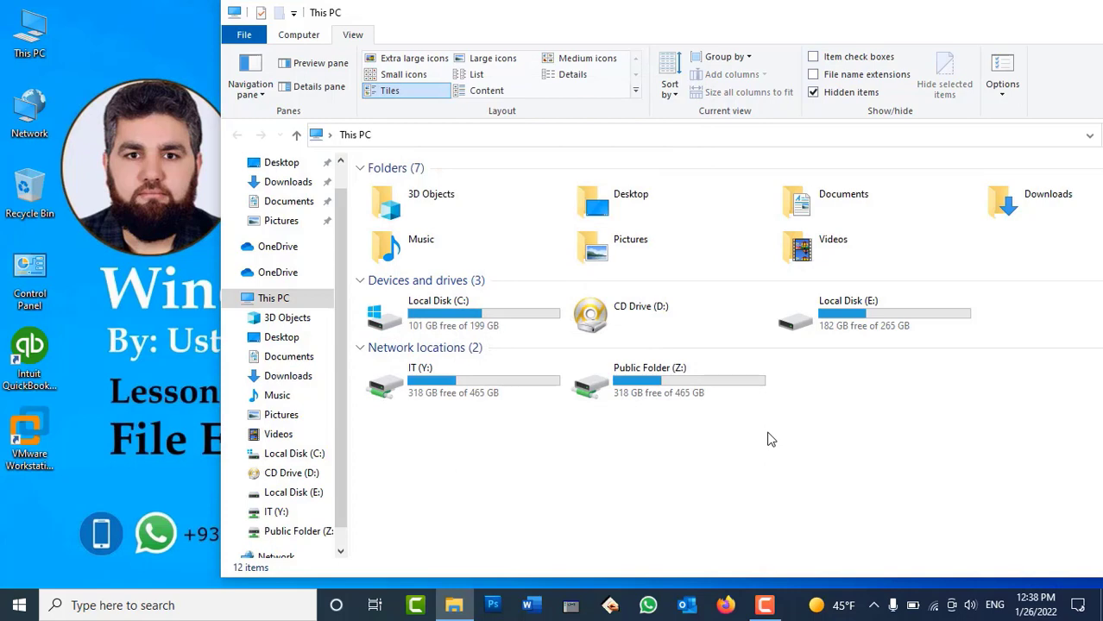
# Open Command Prompt through Run, keep the desktop icons uncovered, and change to the desktop directory
pyautogui.press('super+r')
pyautogui.write('cmd')
pyautogui.press('Return')
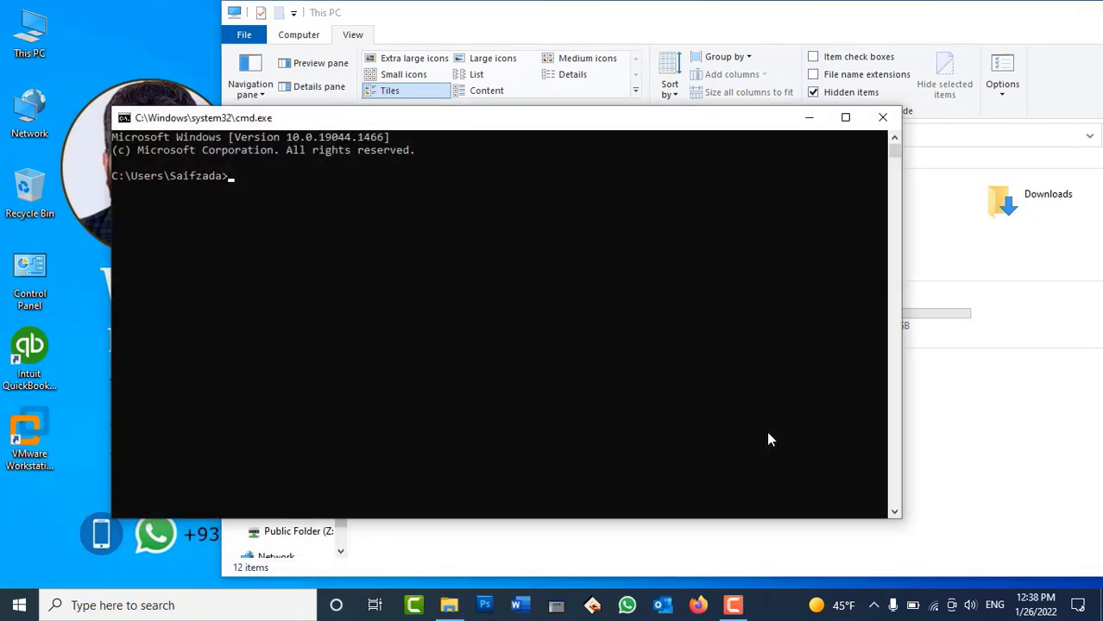
pyautogui.moveTo(628, 126); pyautogui.dragTo(741, 139)
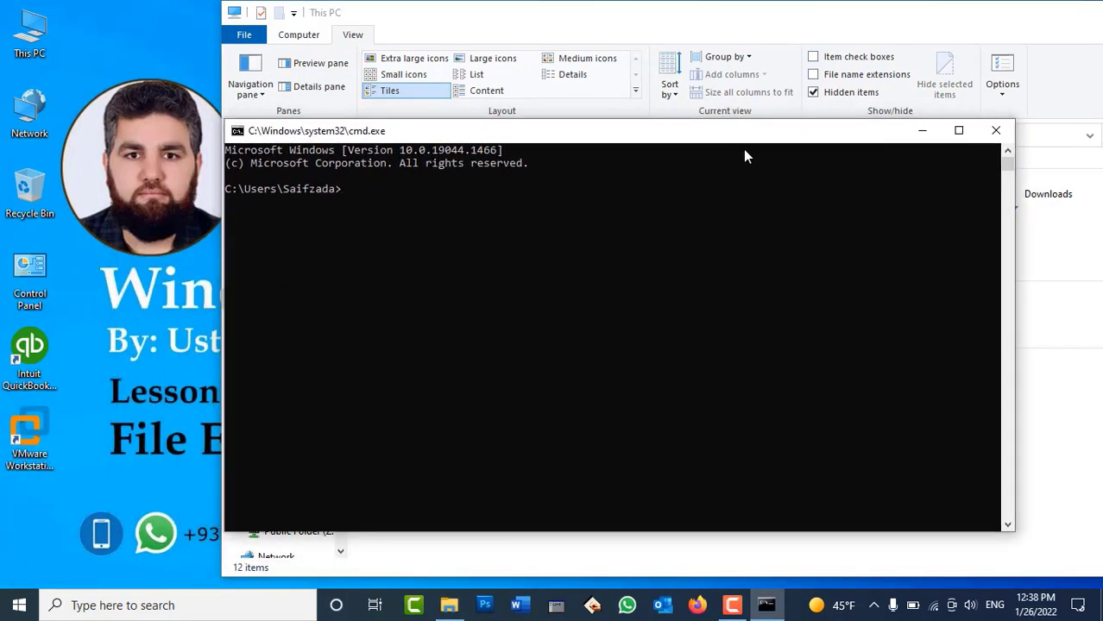
pyautogui.write('cd desktop')
pyautogui.press('Return')
# Run attrib khangul -r -s -a -h to clear the folder's attributes, and bring This PC to the front
pyautogui.write('attrib')
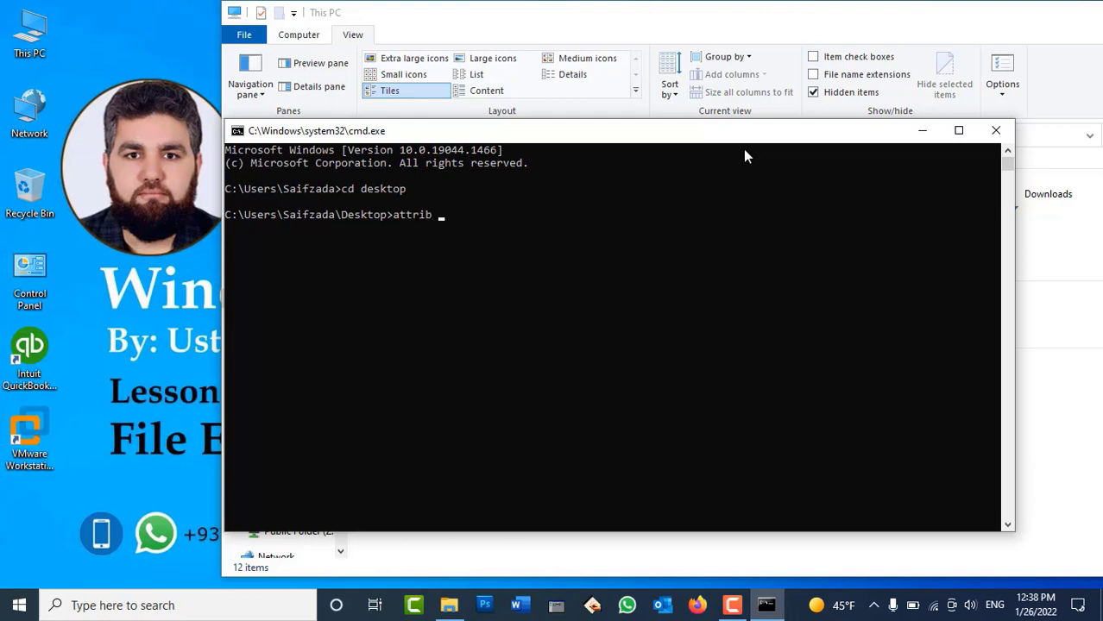
pyautogui.write(' khangu')
pyautogui.write('l -s')
pyautogui.write(' -')
pyautogui.write('-s -a -h')
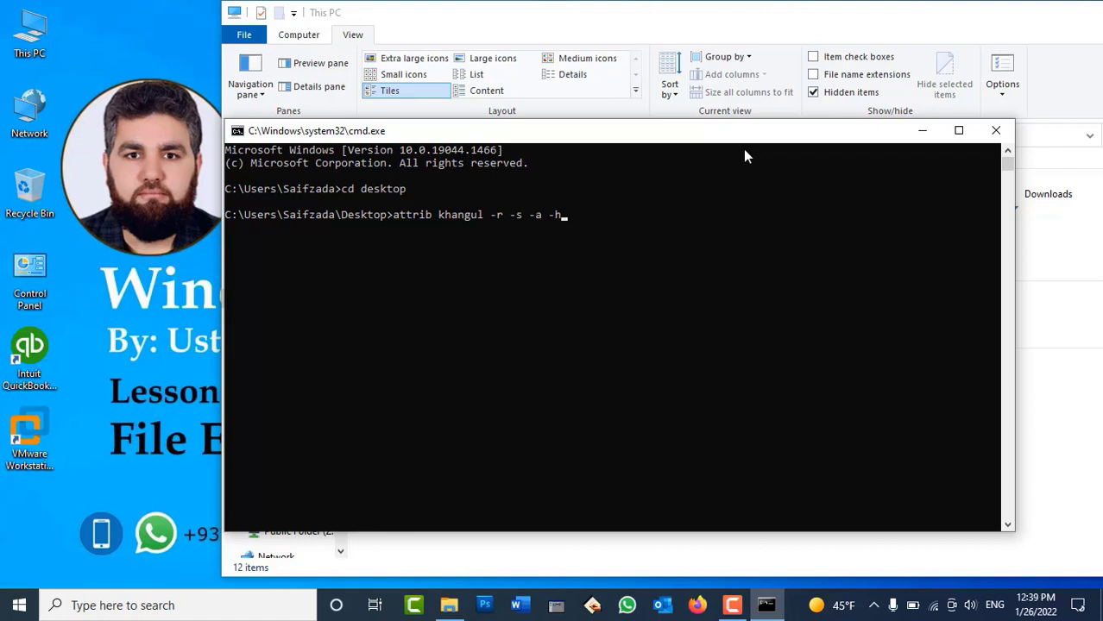
pyautogui.press('Return')
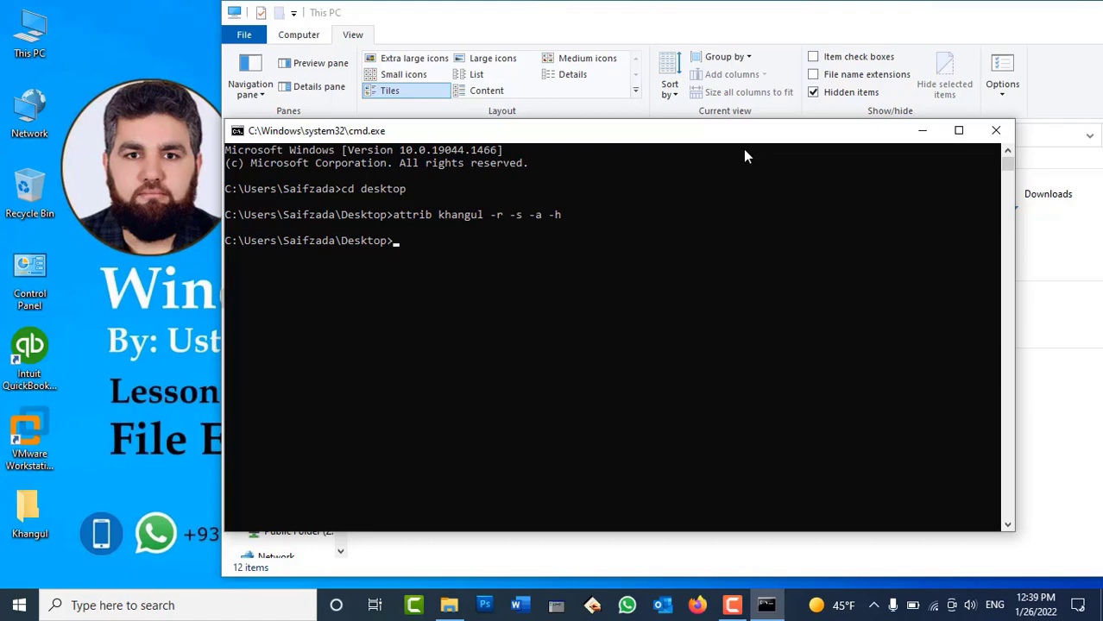
pyautogui.doubleClick(942, 15)
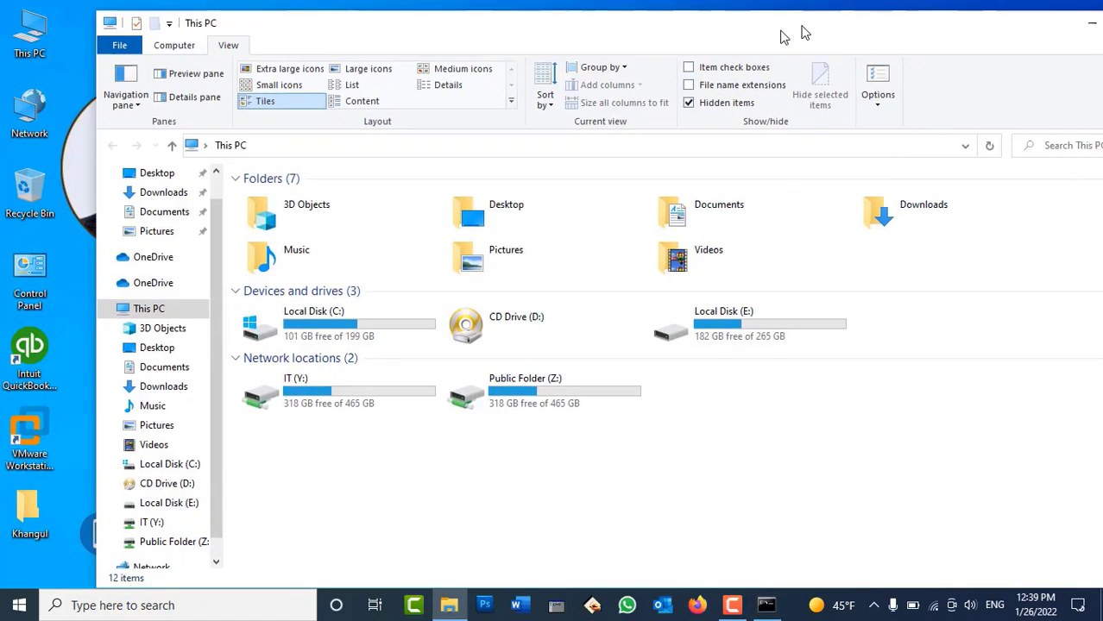
# Close the This PC window and the Command Prompt window
pyautogui.click(1078, 44)
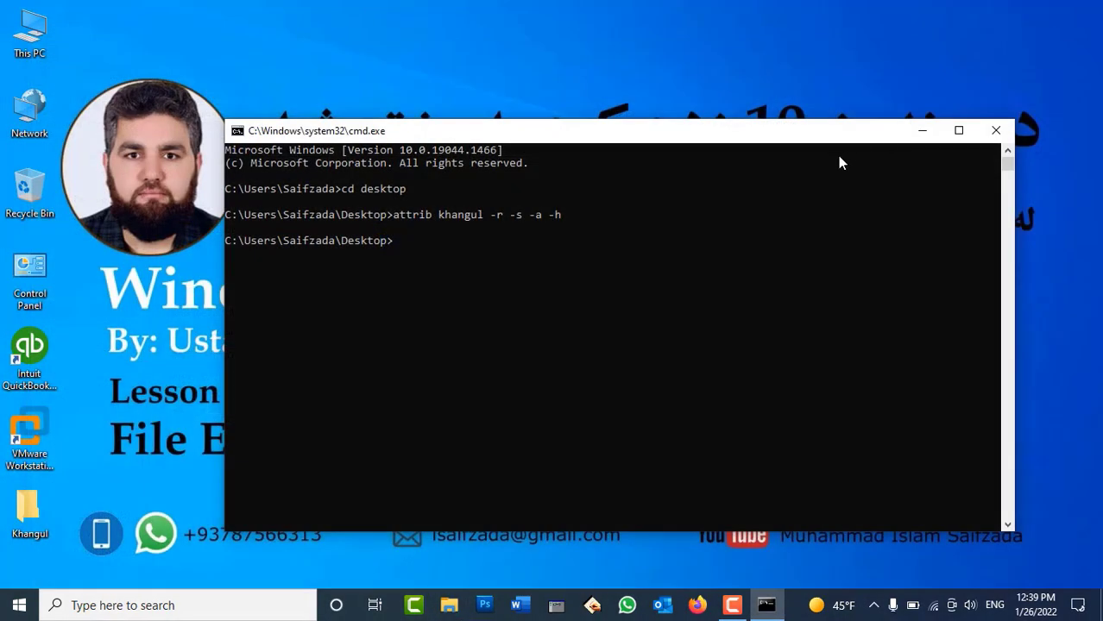
pyautogui.click(994, 131)
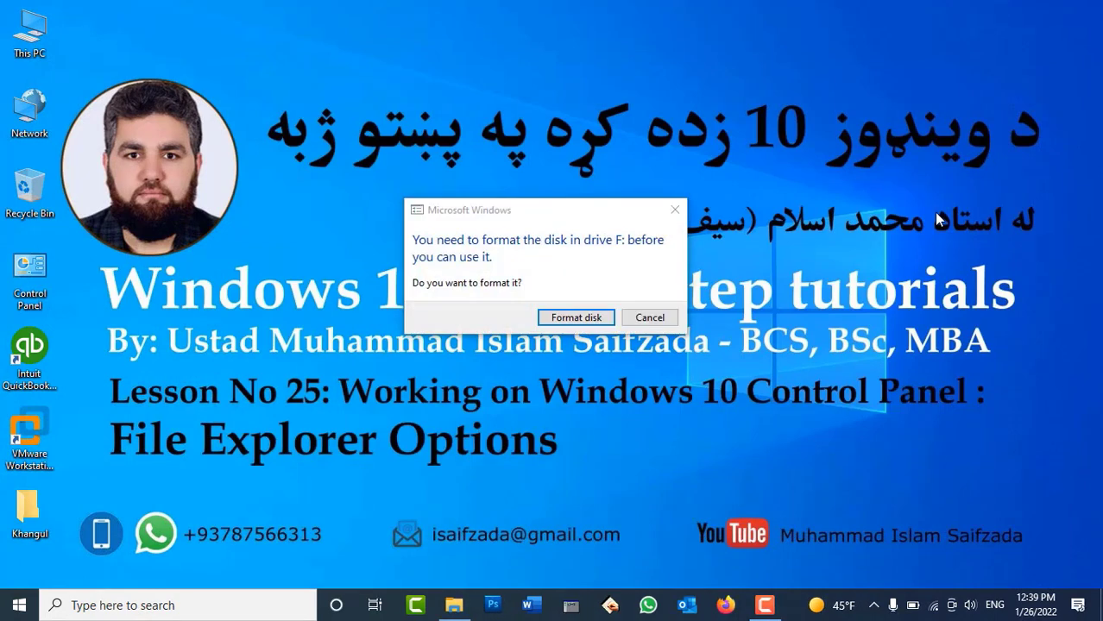
# Format USB Drive (F:) as FAT32 with a 16 kilobytes allocation unit size and Quick Format, and open This PC
pyautogui.click(575, 318)
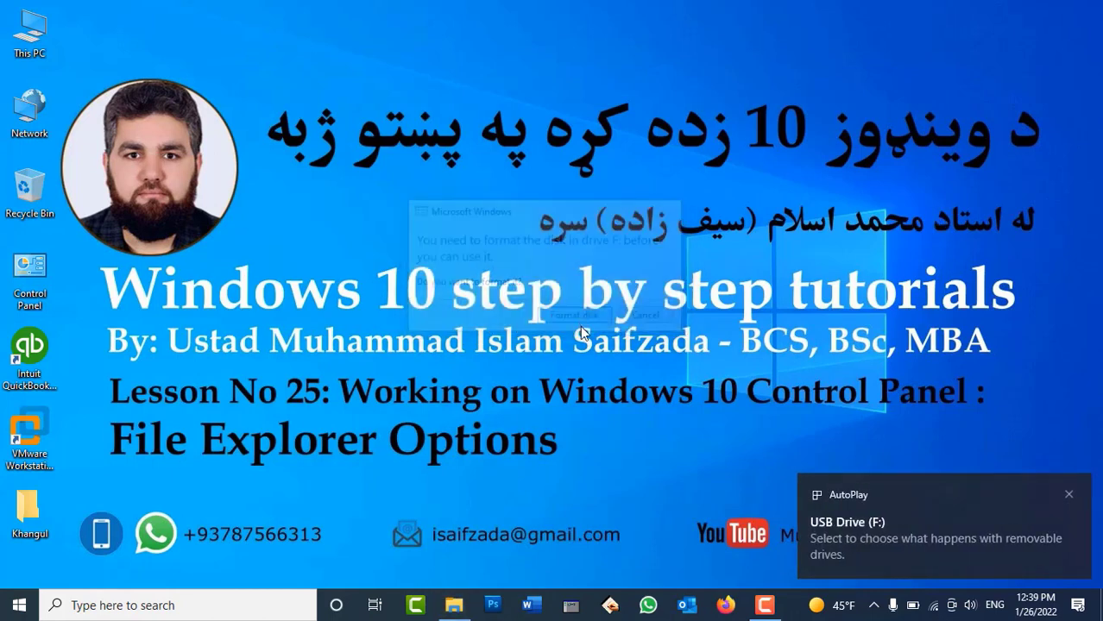
pyautogui.click(164, 402)
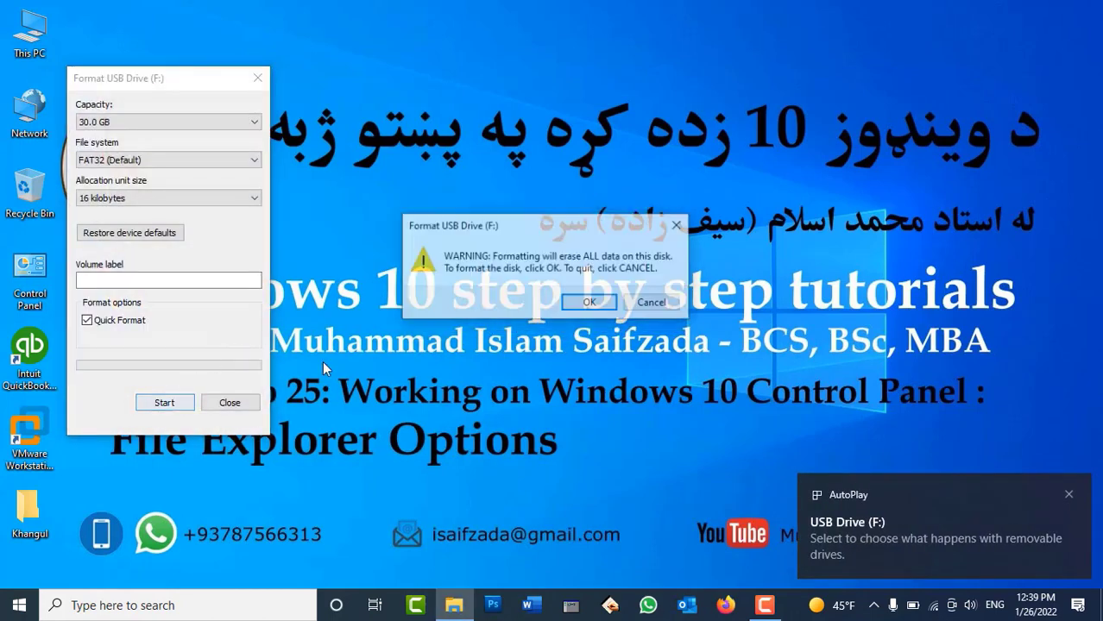
pyautogui.click(579, 299)
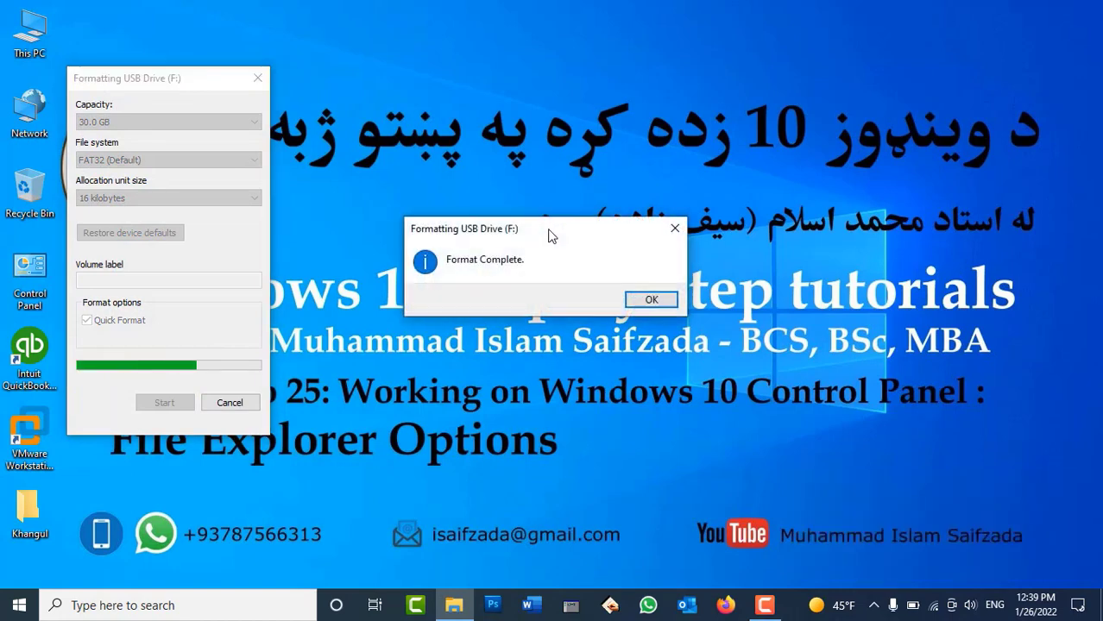
pyautogui.click(626, 311)
pyautogui.click(229, 403)
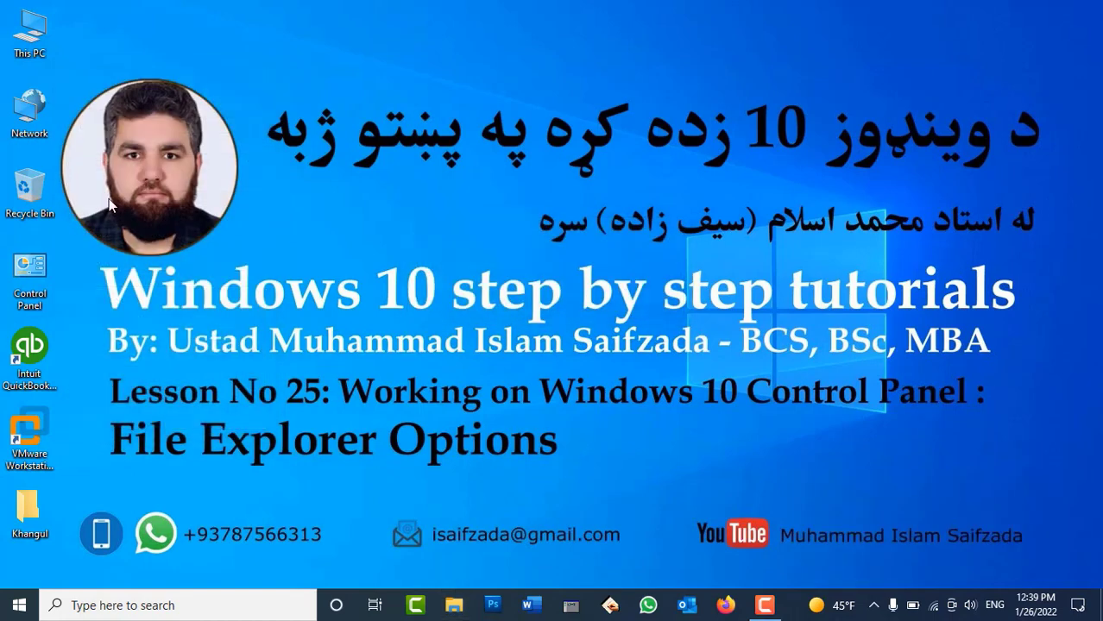
pyautogui.doubleClick(30, 32)
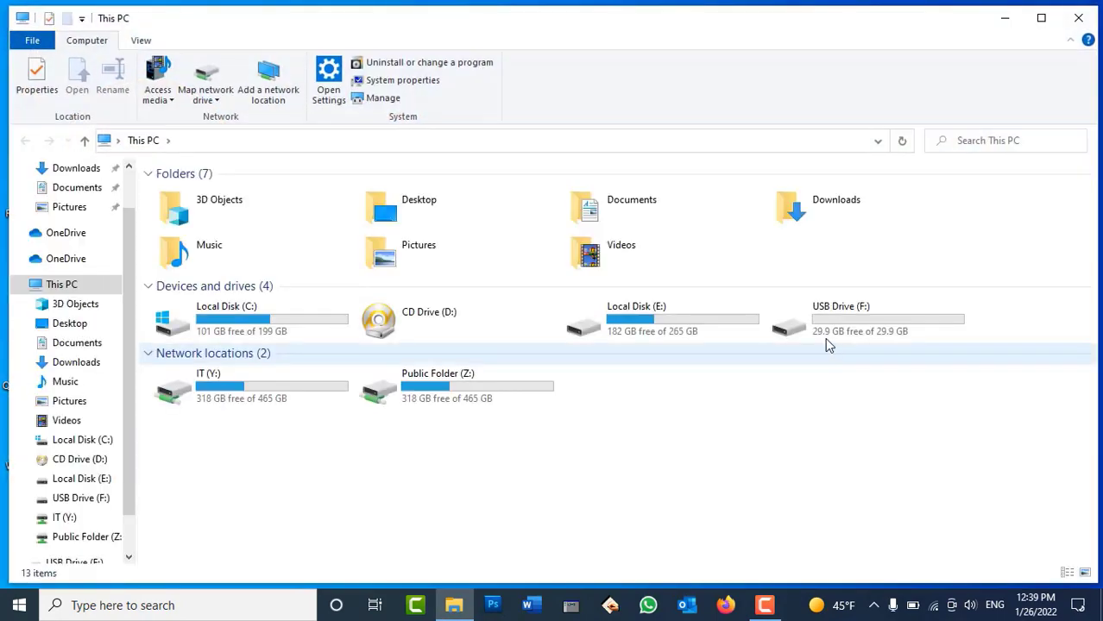
pyautogui.doubleClick(710, 318)
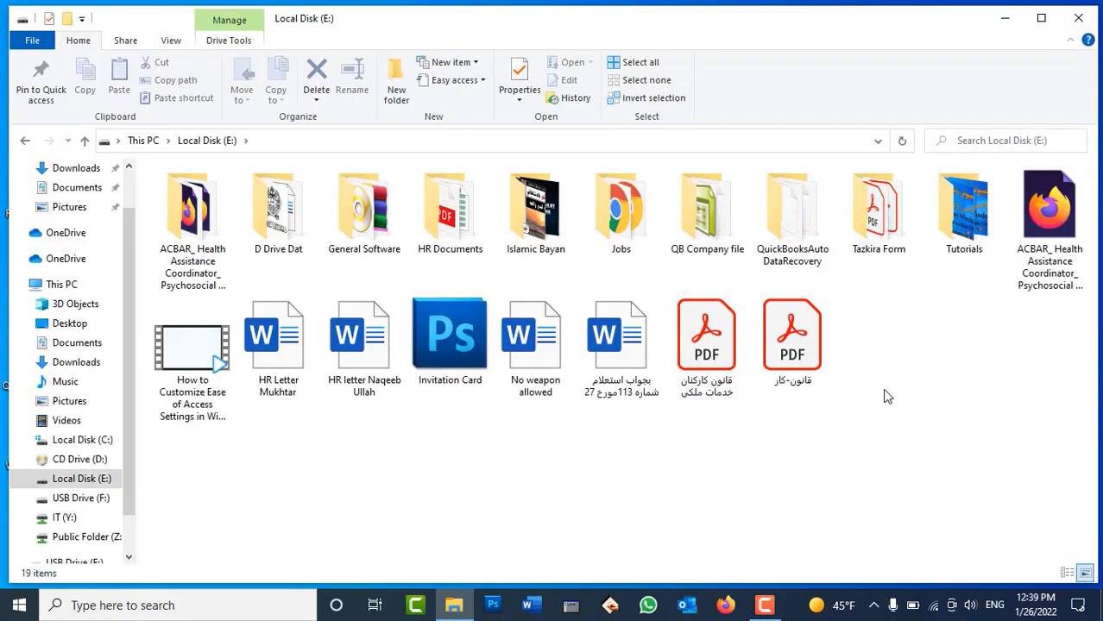
pyautogui.doubleClick(964, 211)
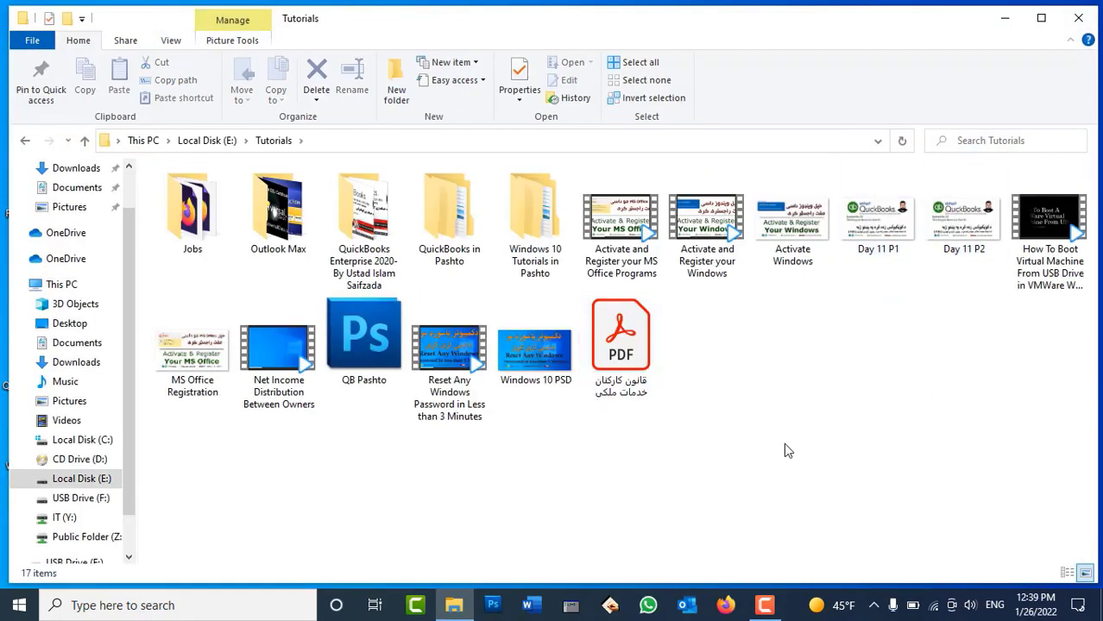
pyautogui.moveTo(757, 440); pyautogui.dragTo(185, 362)
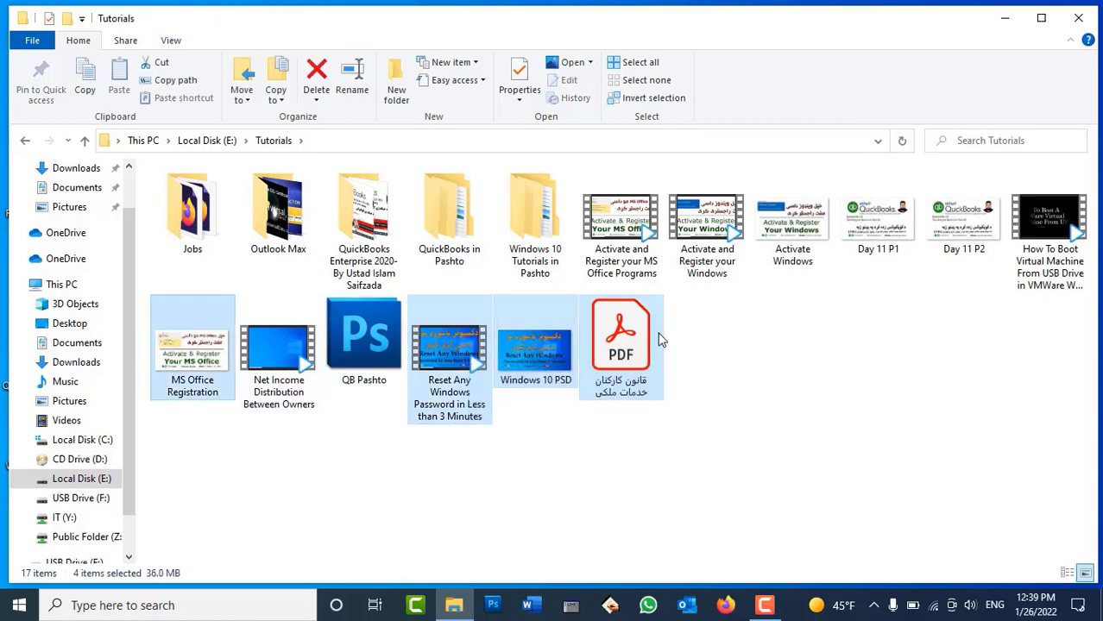
pyautogui.click(74, 285)
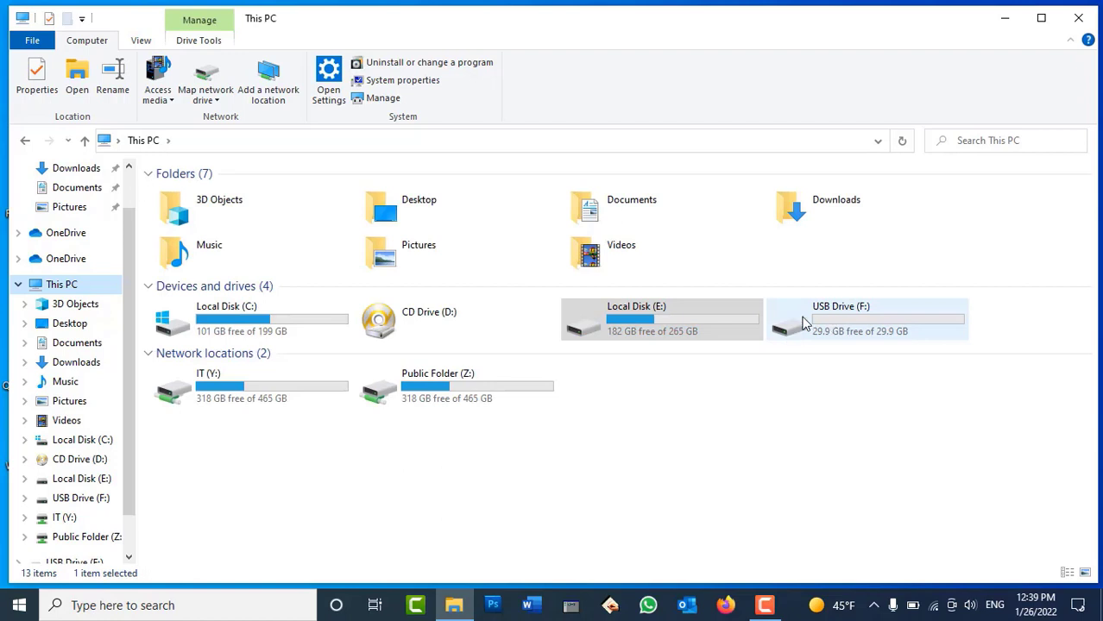
# Copy Reset Any Windows Password in Less than 3 Minutes, Windows 10 PSD and the PDF beside them from the Tutorials folder on E: to USB Drive (F:)
pyautogui.doubleClick(711, 314)
pyautogui.click(787, 371)
pyautogui.moveTo(827, 435); pyautogui.dragTo(596, 350)
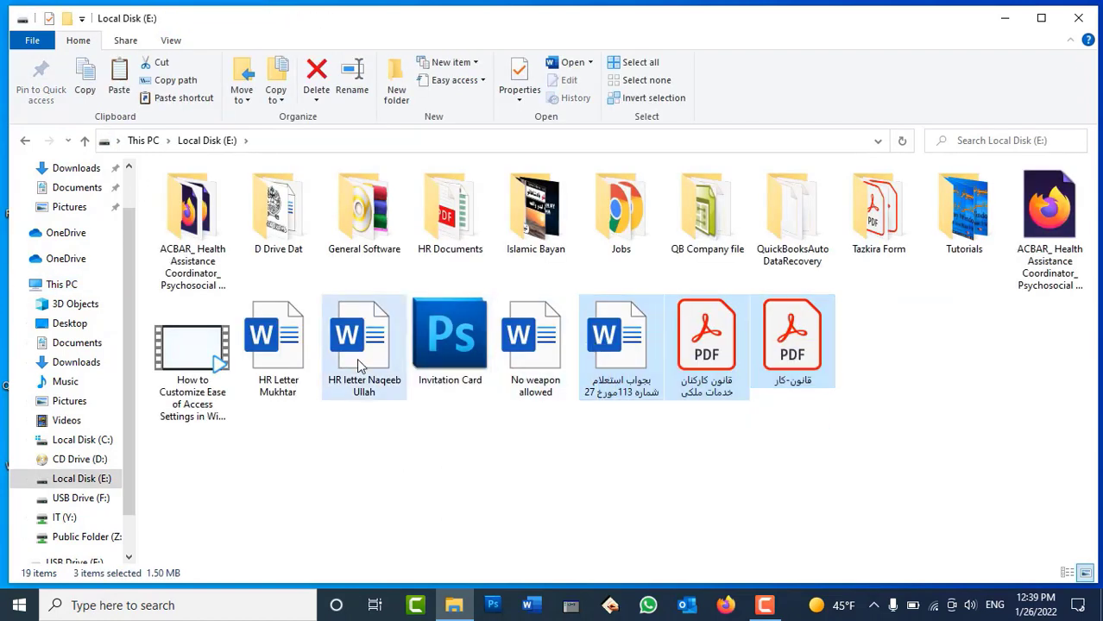
pyautogui.click(960, 232)
pyautogui.doubleClick(961, 233)
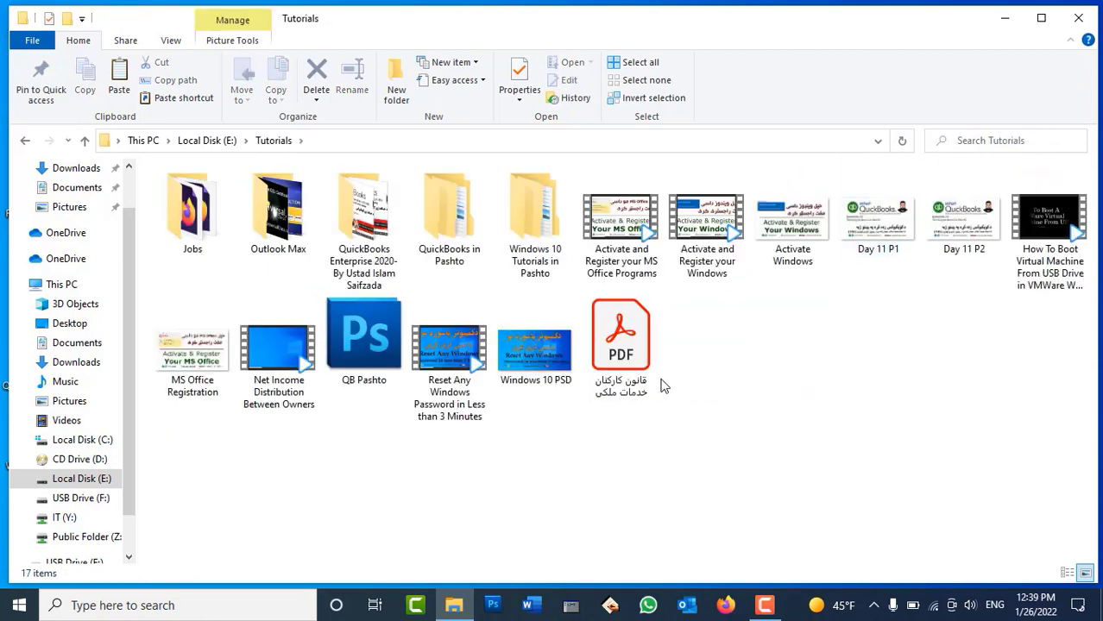
pyautogui.moveTo(669, 385); pyautogui.dragTo(458, 341)
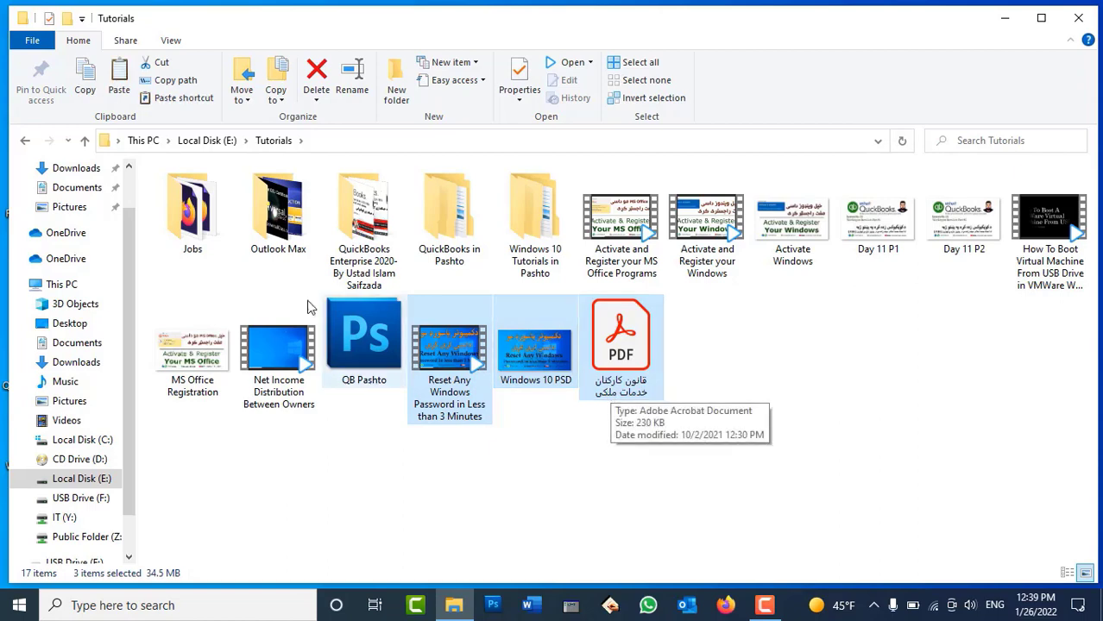
pyautogui.click(98, 285)
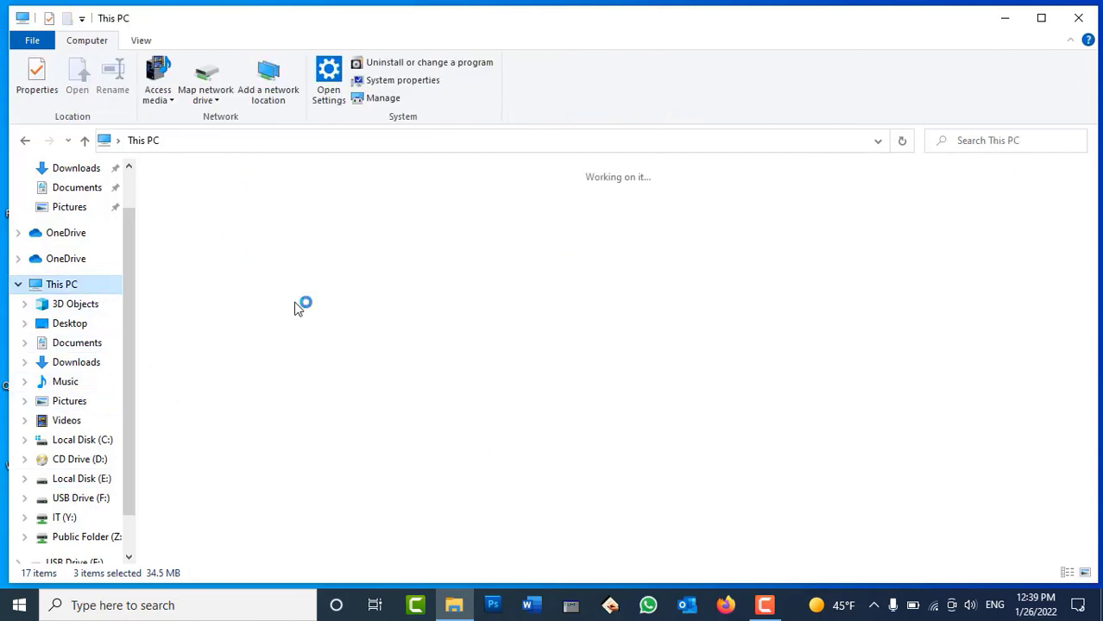
pyautogui.doubleClick(843, 330)
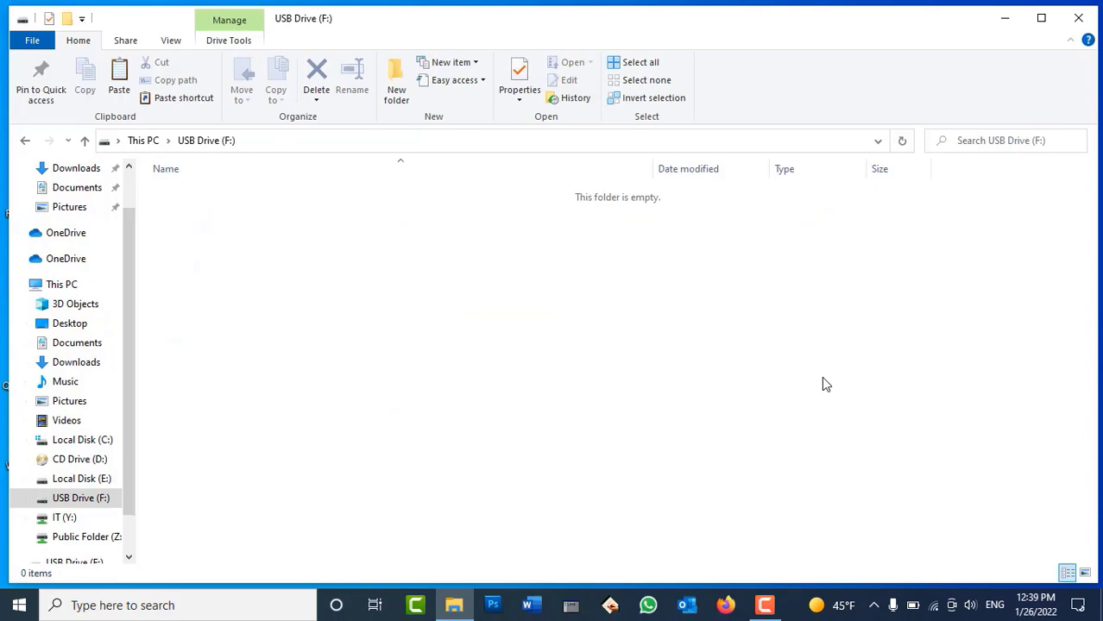
pyautogui.hotkey('ctrl', 'v')
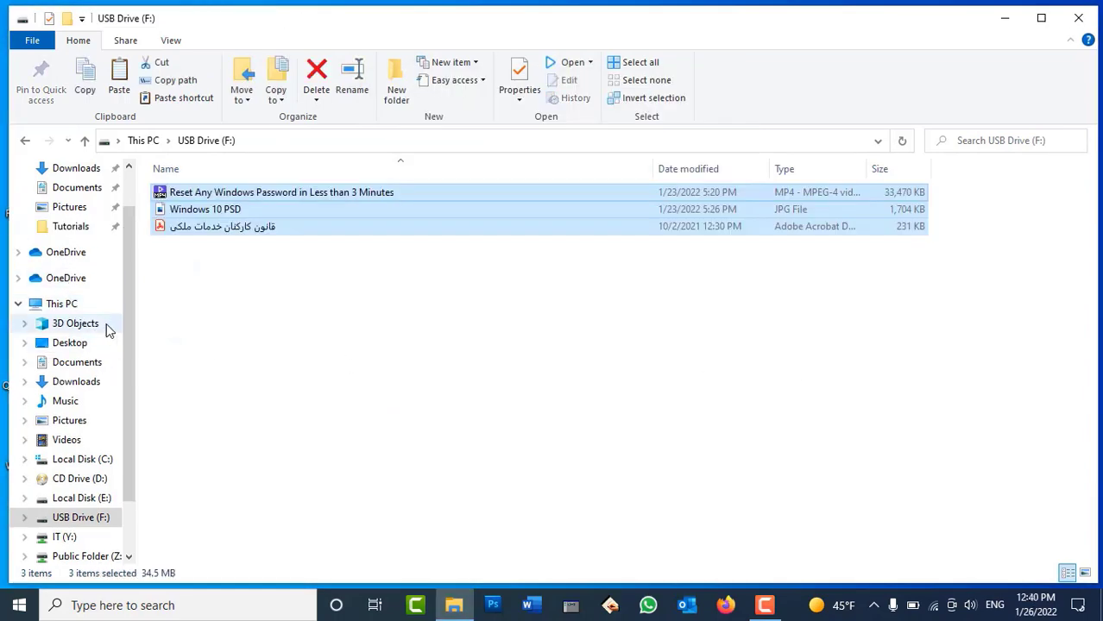
# Copy the Tazkira Form folder from Local Disk (E:) to USB Drive (F:)
pyautogui.click(81, 306)
pyautogui.click(737, 334)
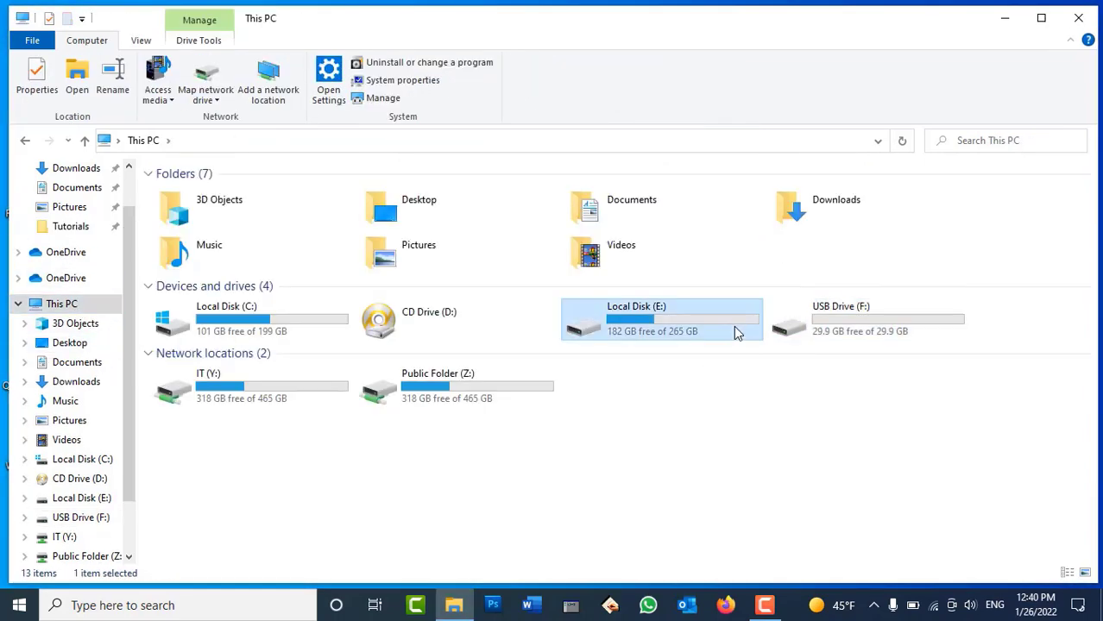
pyautogui.doubleClick(738, 333)
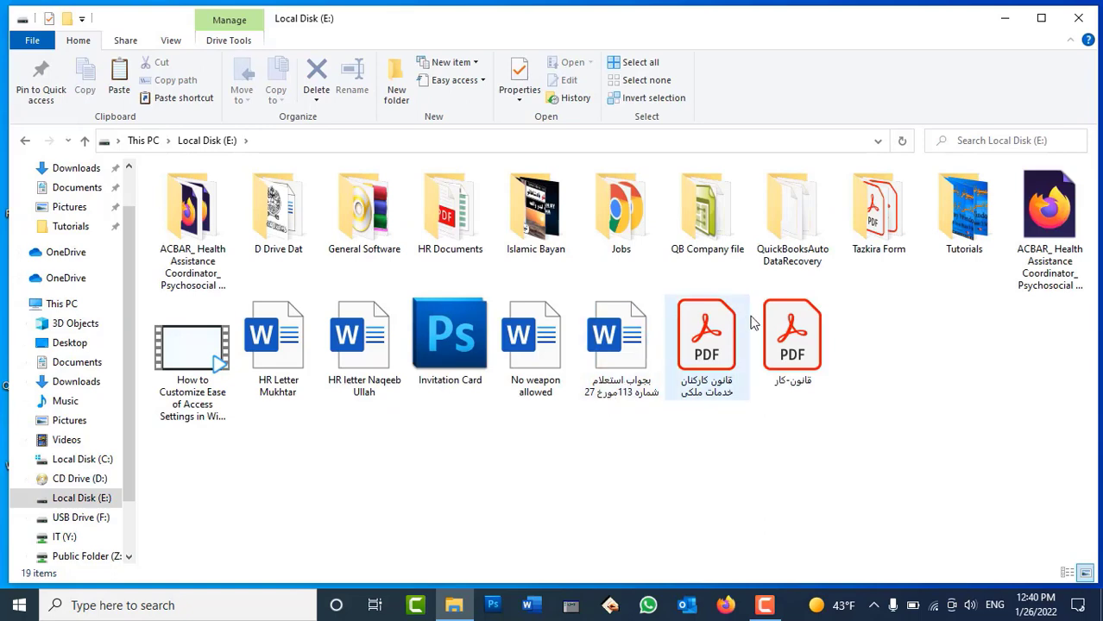
pyautogui.click(867, 226)
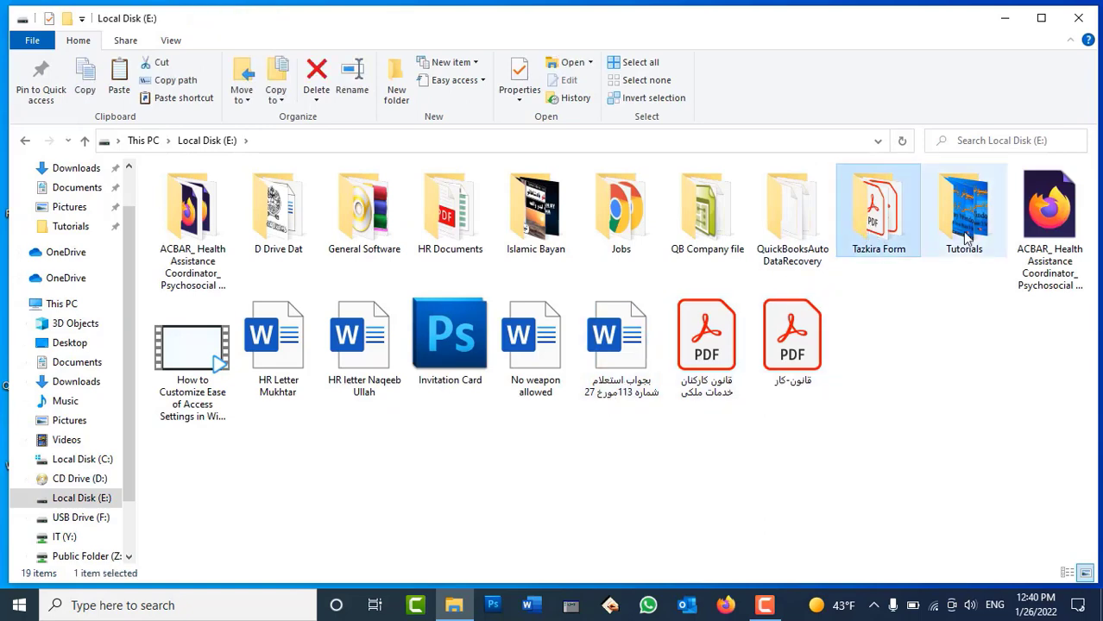
pyautogui.click(963, 240)
pyautogui.click(65, 304)
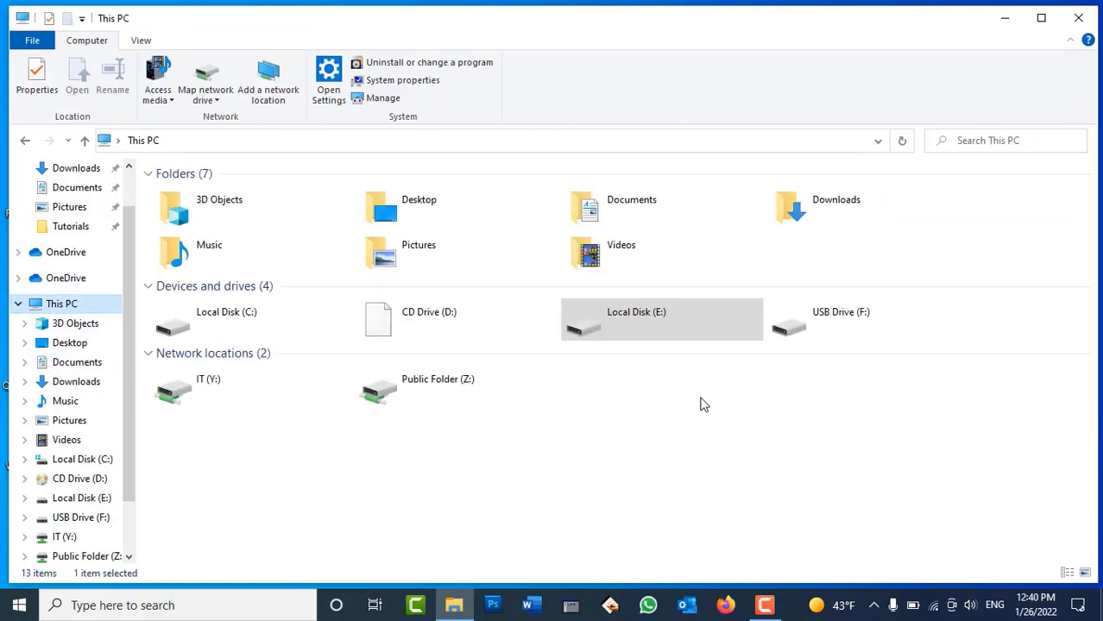
pyautogui.doubleClick(780, 328)
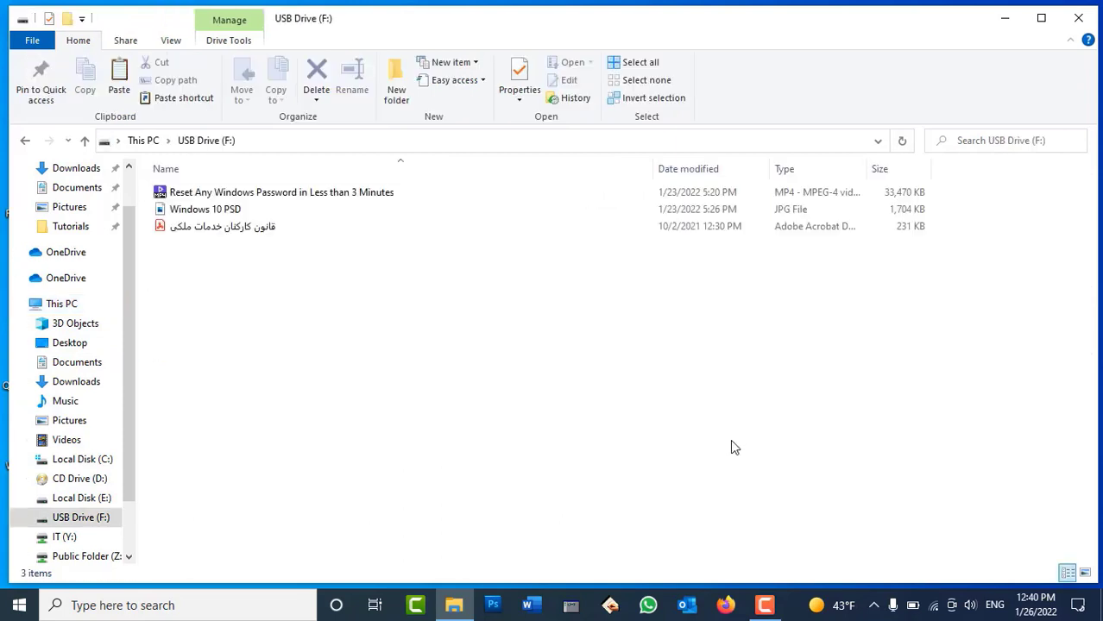
pyautogui.hotkey('ctrl', 'v')
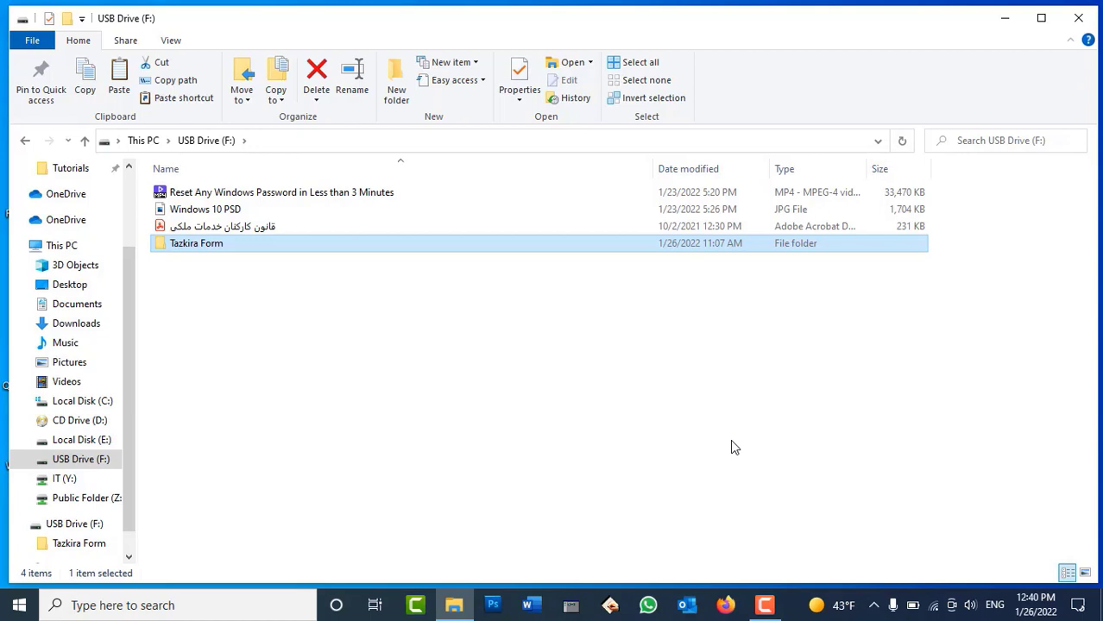
# Copy the two Activate and Register videos and the How To Boot Virtual Machine video from the Tutorials folder on E: to USB Drive (F:)
pyautogui.click(73, 245)
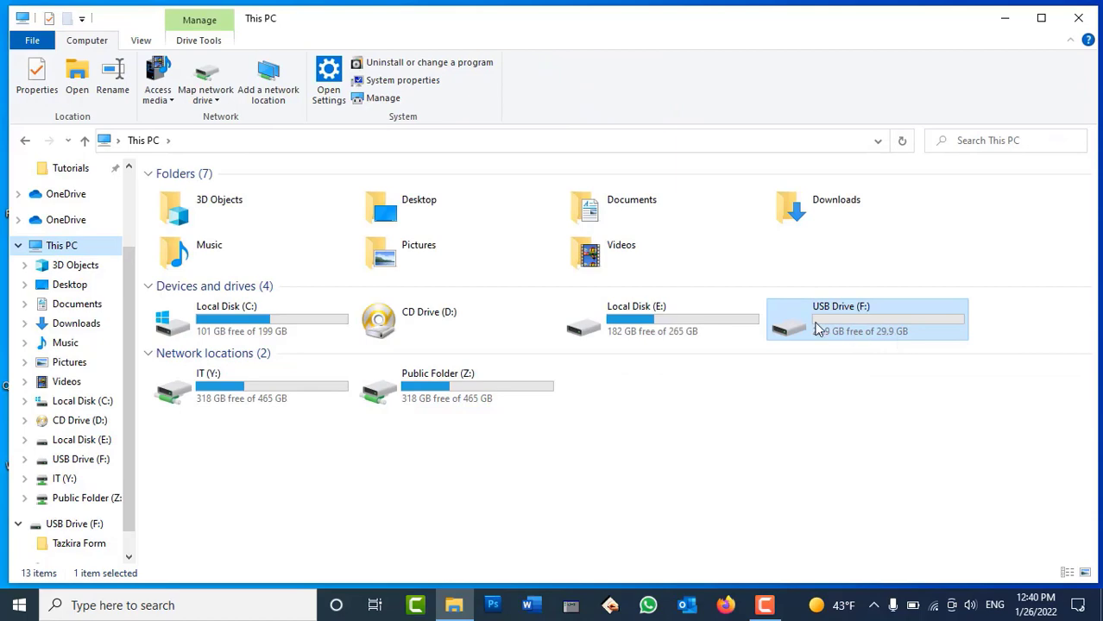
pyautogui.doubleClick(815, 327)
pyautogui.click(73, 245)
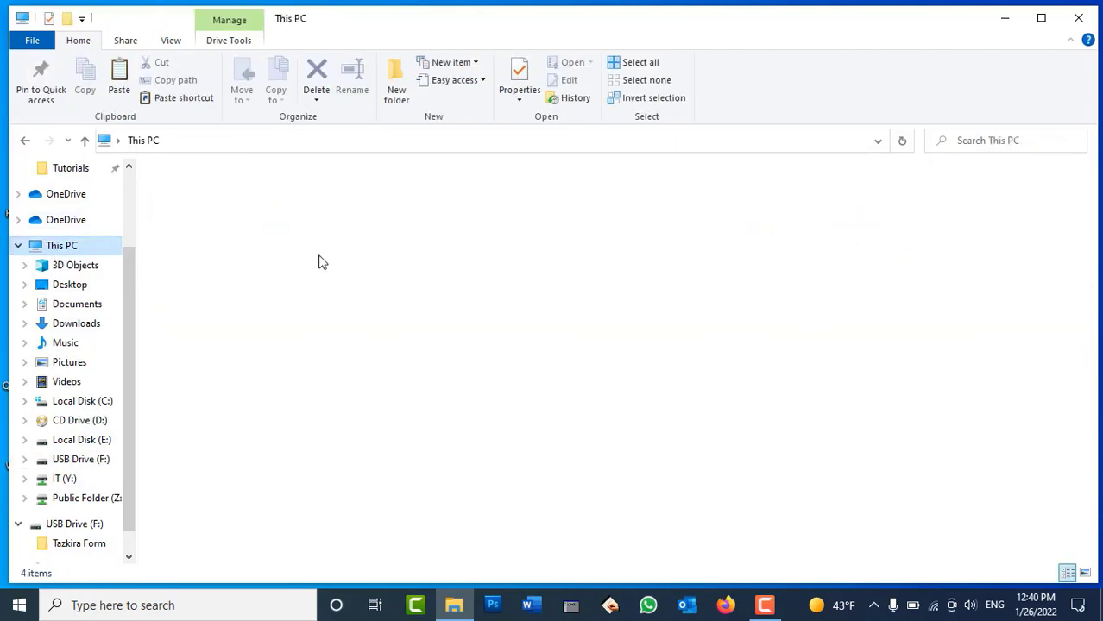
pyautogui.doubleClick(638, 319)
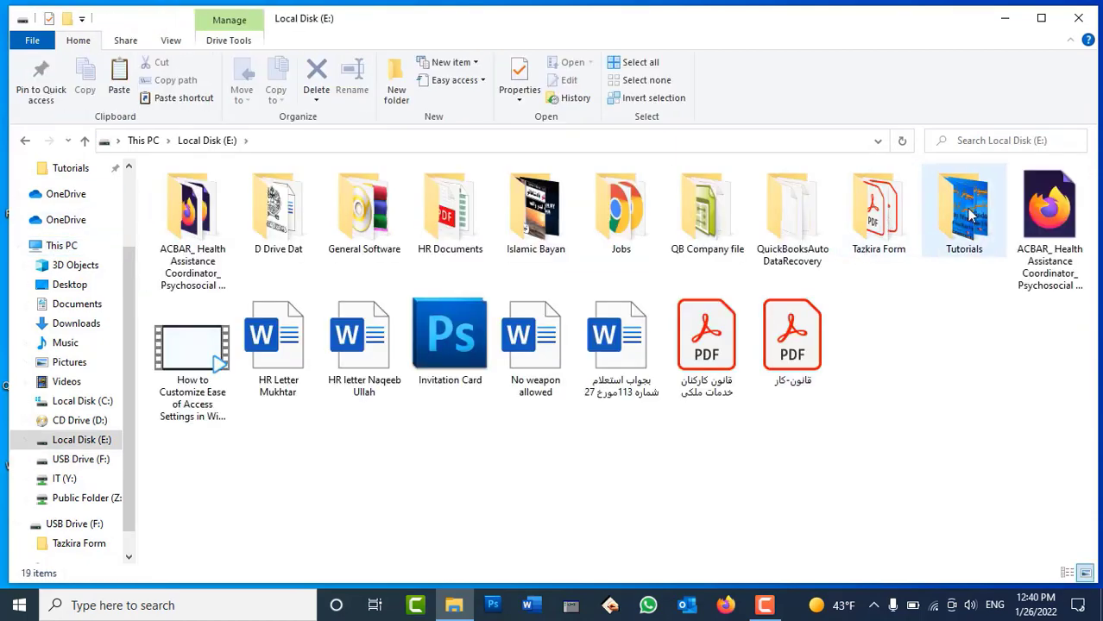
pyautogui.doubleClick(972, 215)
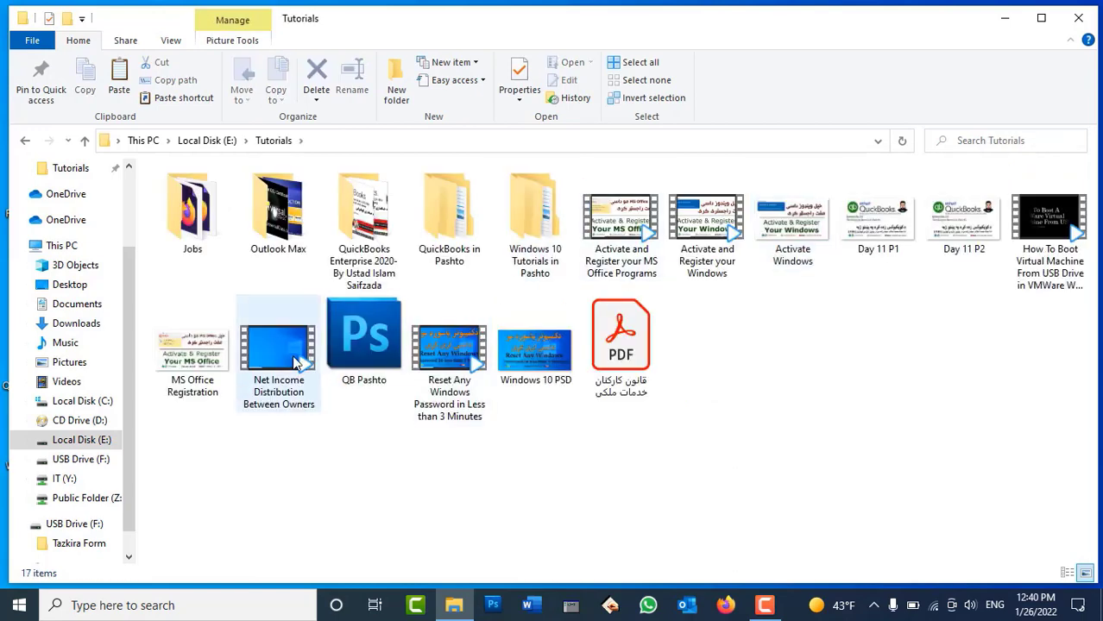
pyautogui.click(725, 248)
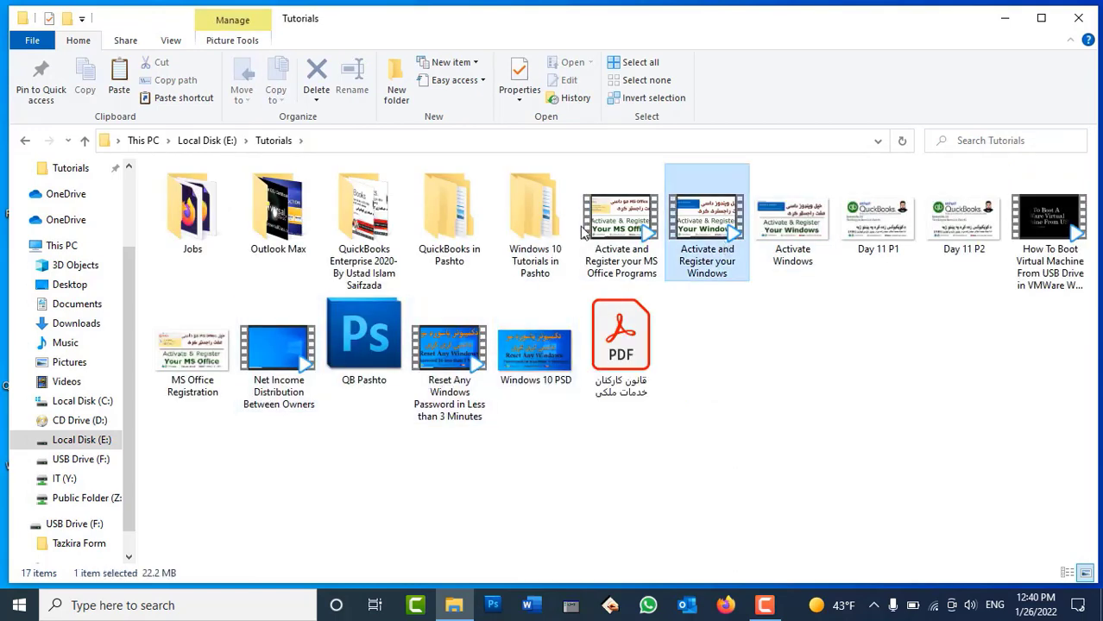
pyautogui.keyDown('ctrl'); pyautogui.click(618, 222); pyautogui.keyUp('ctrl')
pyautogui.keyDown('ctrl'); pyautogui.click(1024, 195); pyautogui.keyUp('ctrl')
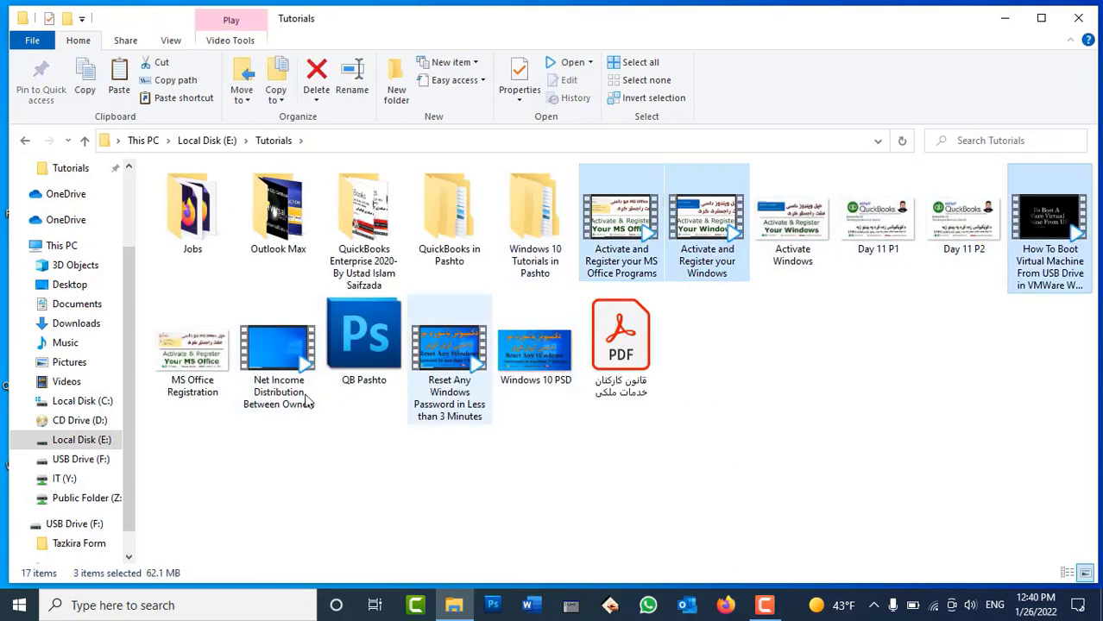
pyautogui.click(107, 247)
pyautogui.doubleClick(829, 337)
pyautogui.hotkey('ctrl', 'v')
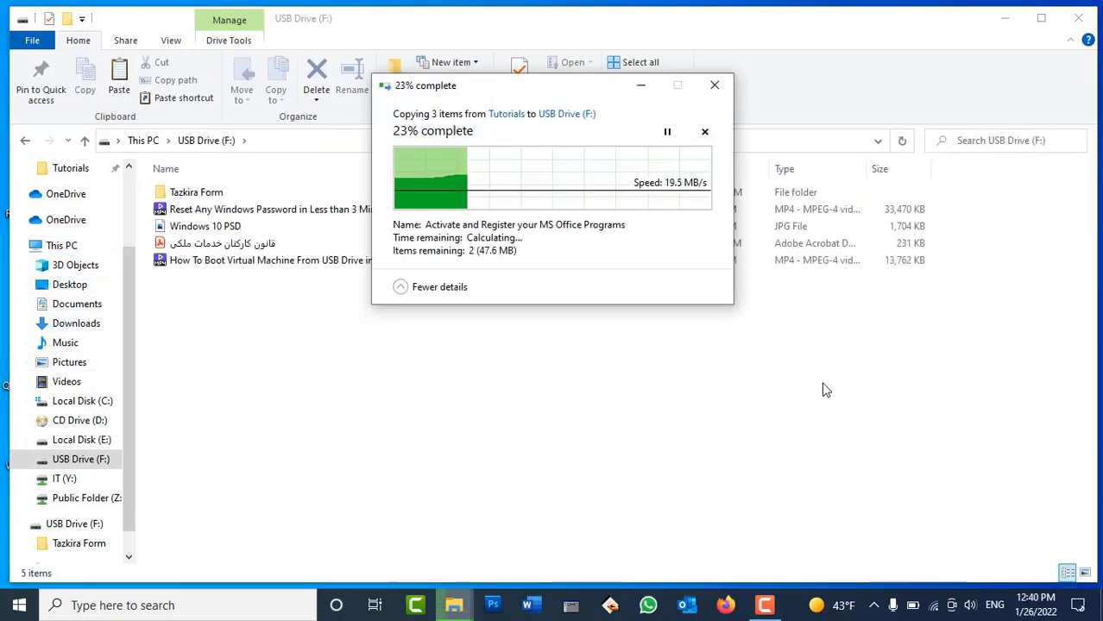
# Refresh the drive list in This PC and reopen USB Drive (F:)
pyautogui.click(60, 246)
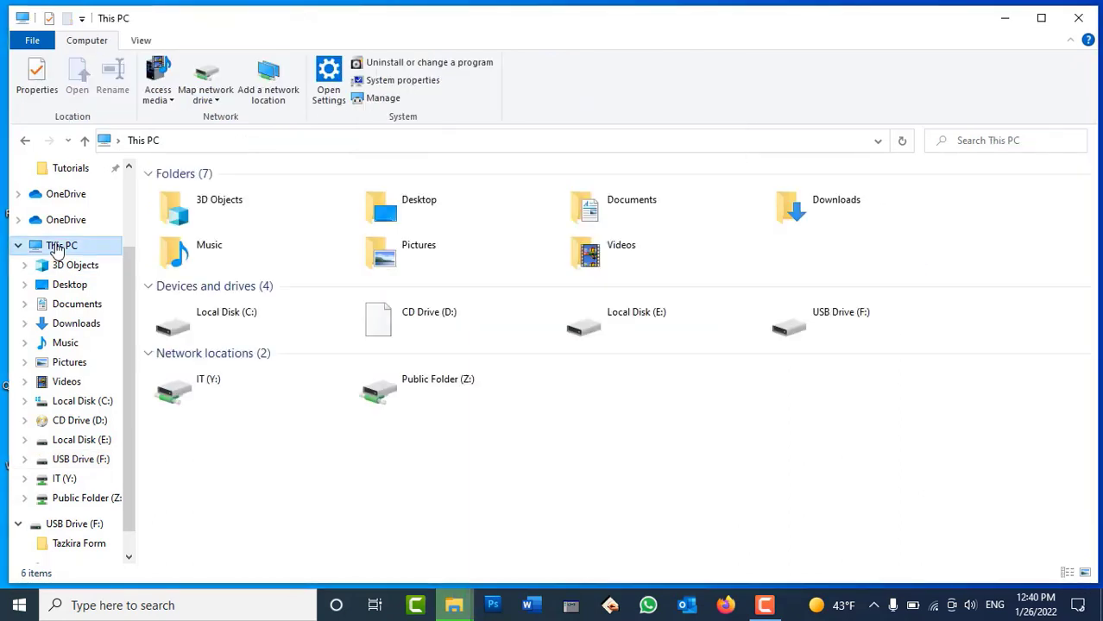
pyautogui.rightClick(662, 473)
pyautogui.click(736, 353)
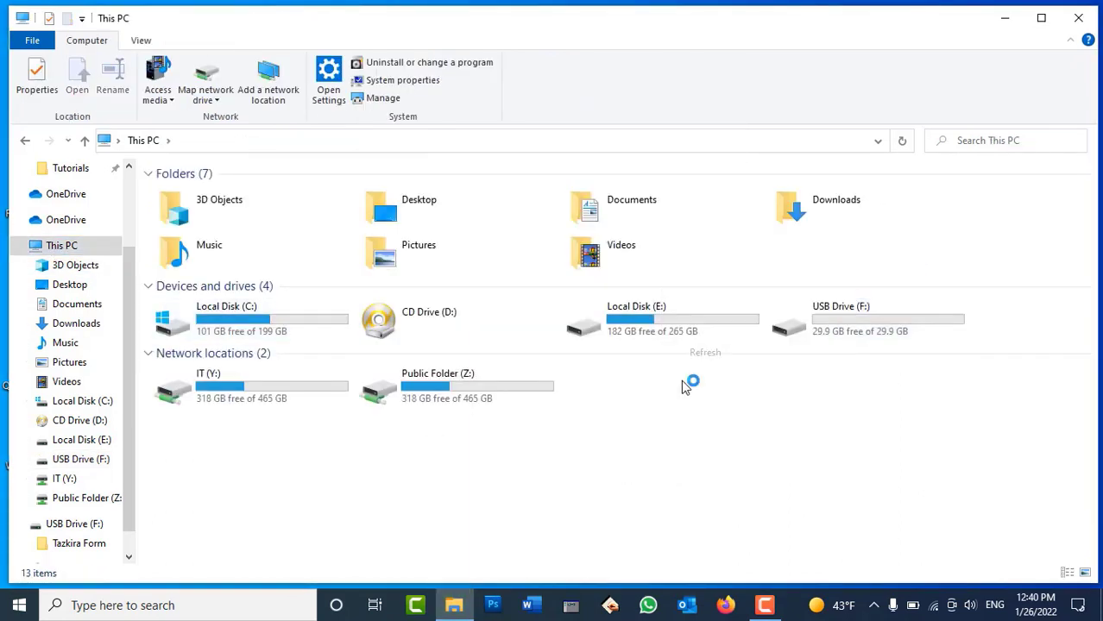
pyautogui.doubleClick(899, 329)
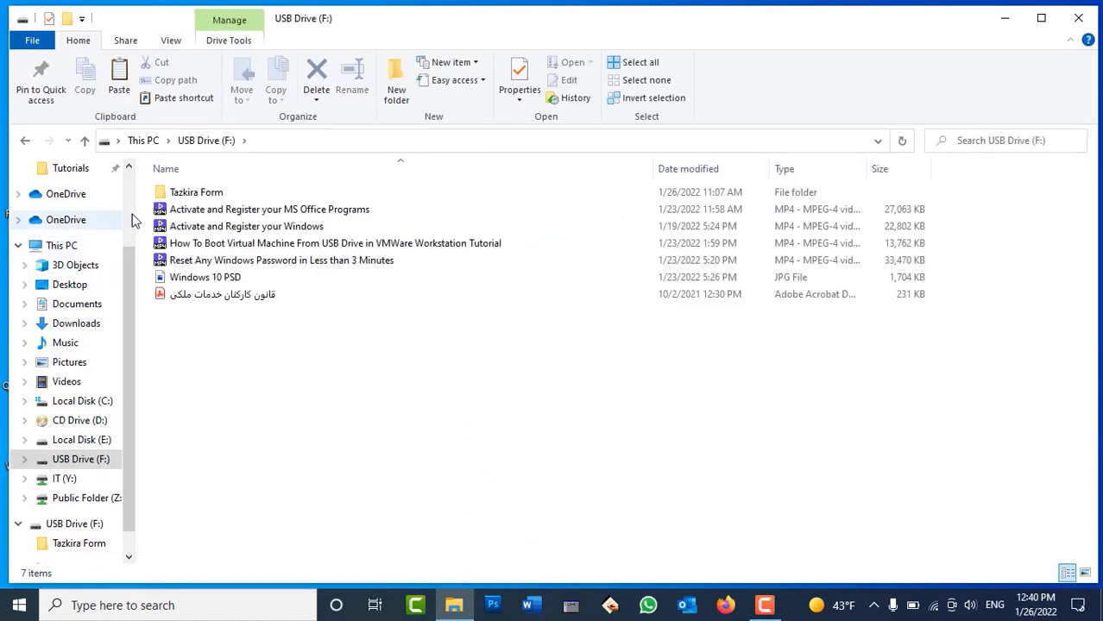
# Duplicate the four MP4 videos on USB Drive (F:) within the same location
pyautogui.moveTo(151, 206); pyautogui.dragTo(190, 270)
pyautogui.hotkey('ctrl', 'c')
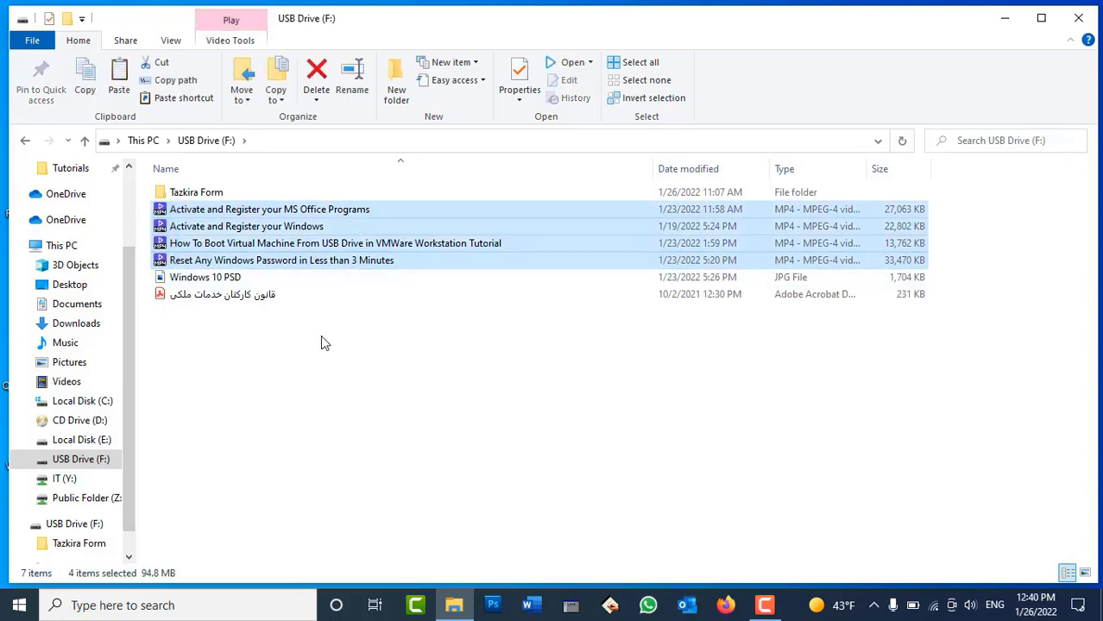
pyautogui.click(321, 338)
pyautogui.hotkey('ctrl', 'v')
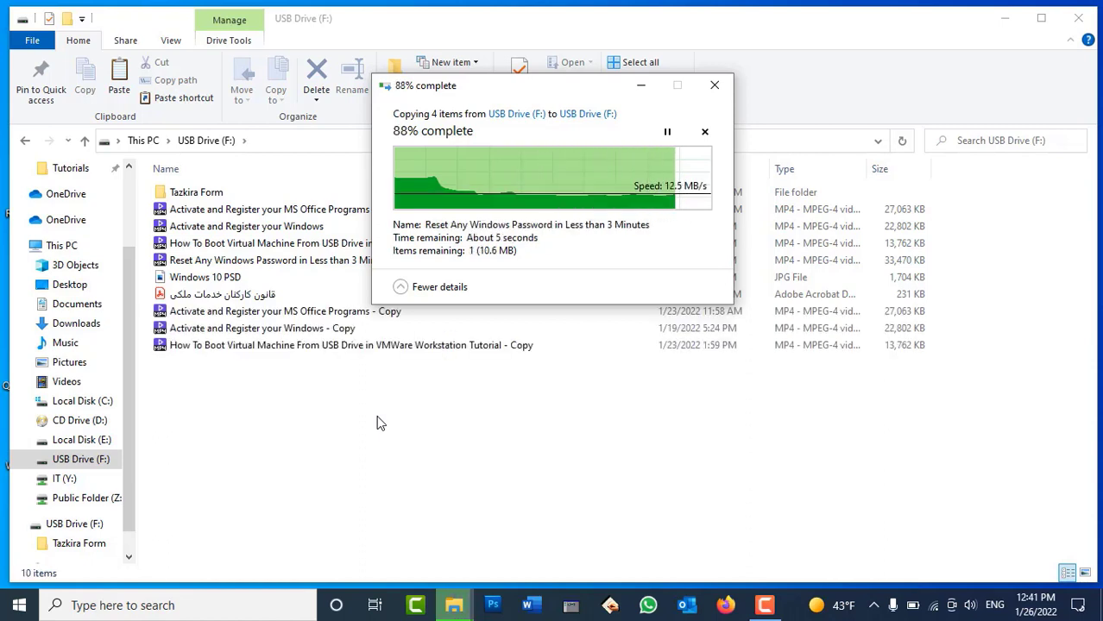
# Return to This PC, refresh the view and open USB Drive (F:) again
pyautogui.click(26, 141)
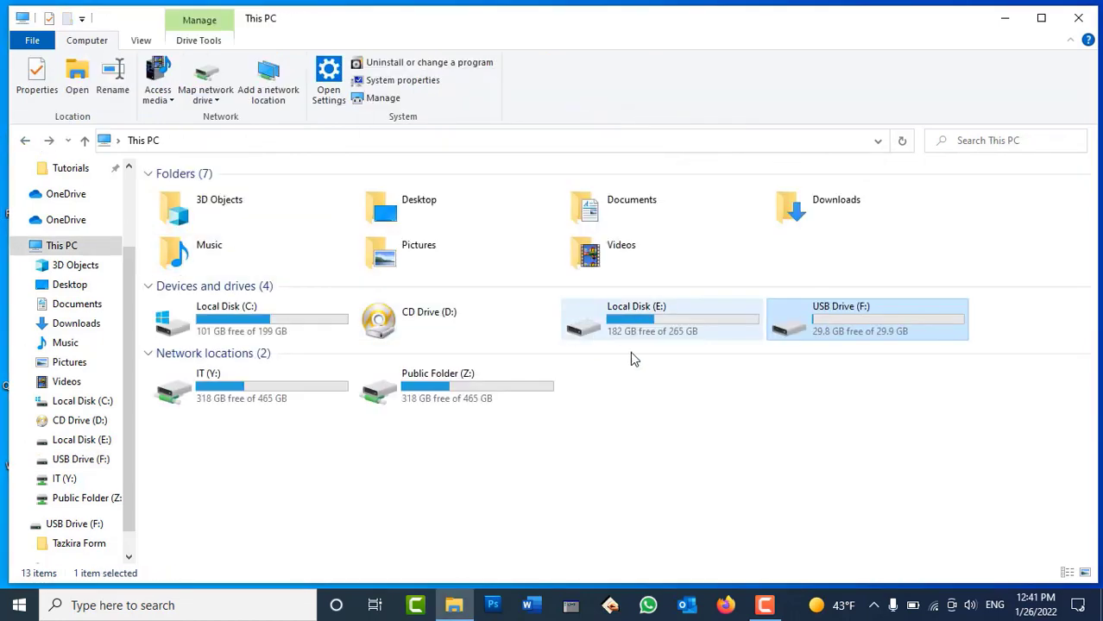
pyautogui.rightClick(739, 411)
pyautogui.click(792, 294)
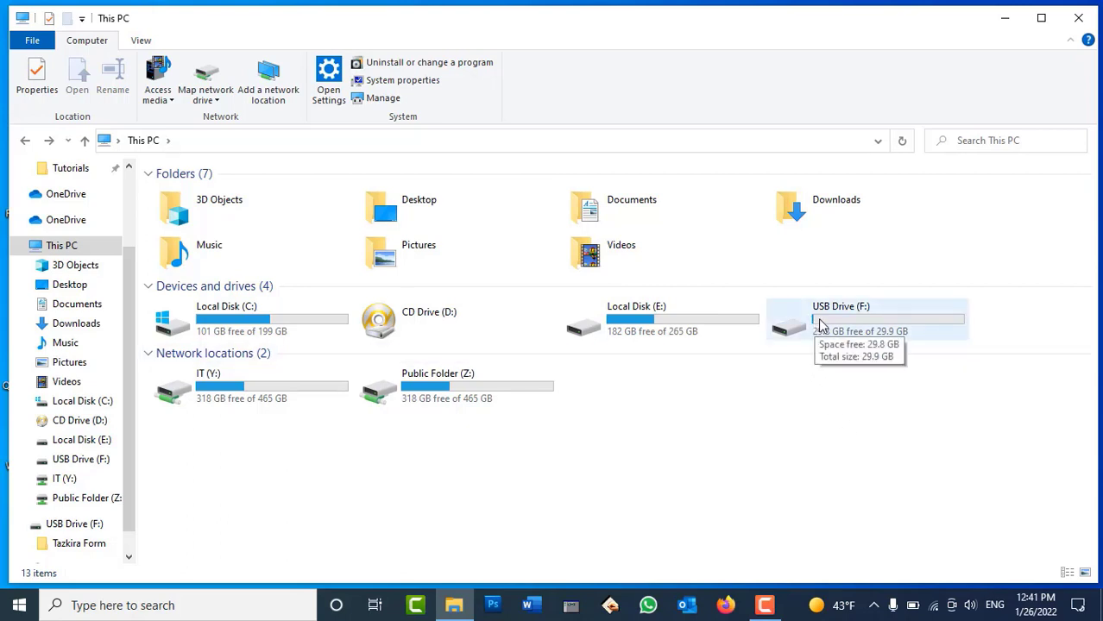
pyautogui.doubleClick(852, 332)
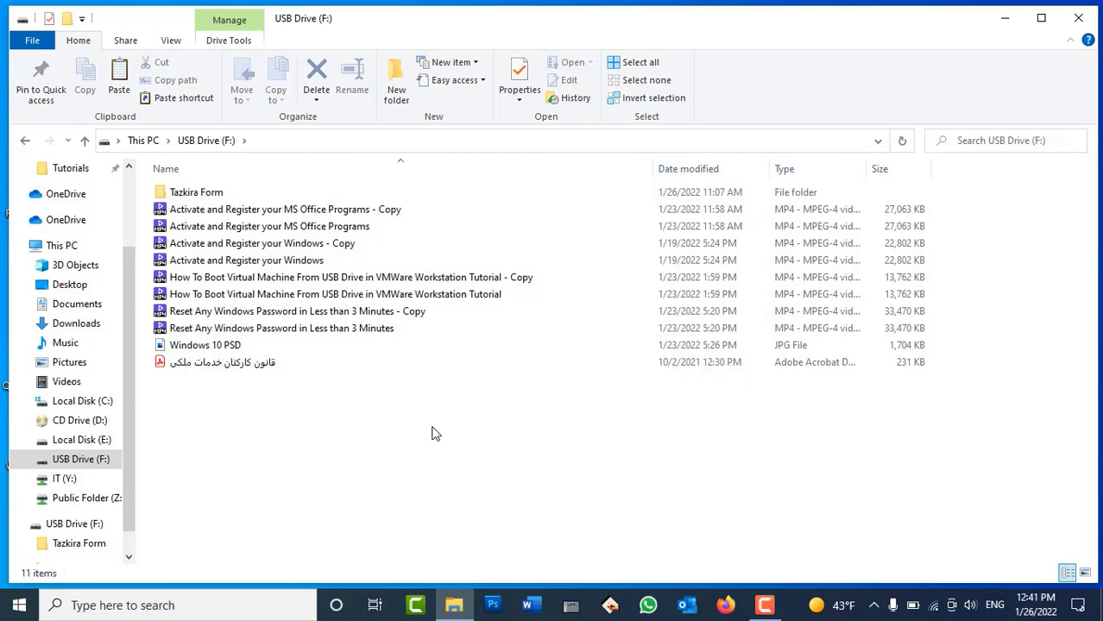
# Check the attributes of the Tazkira Form folder in its properties
pyautogui.rightClick(209, 193)
pyautogui.click(277, 574)
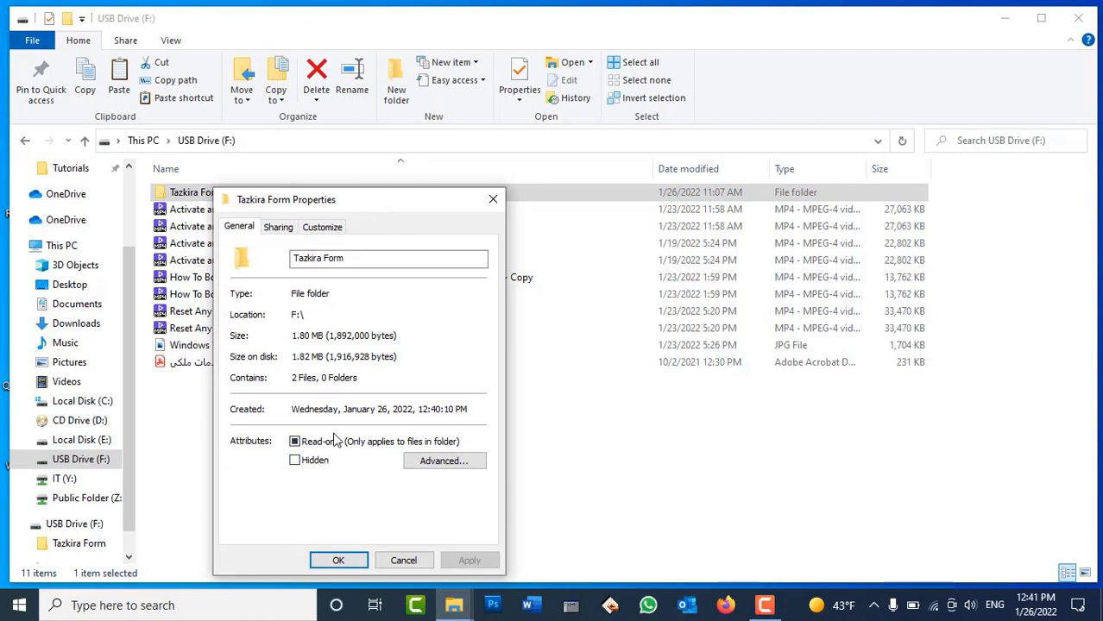
pyautogui.click(415, 556)
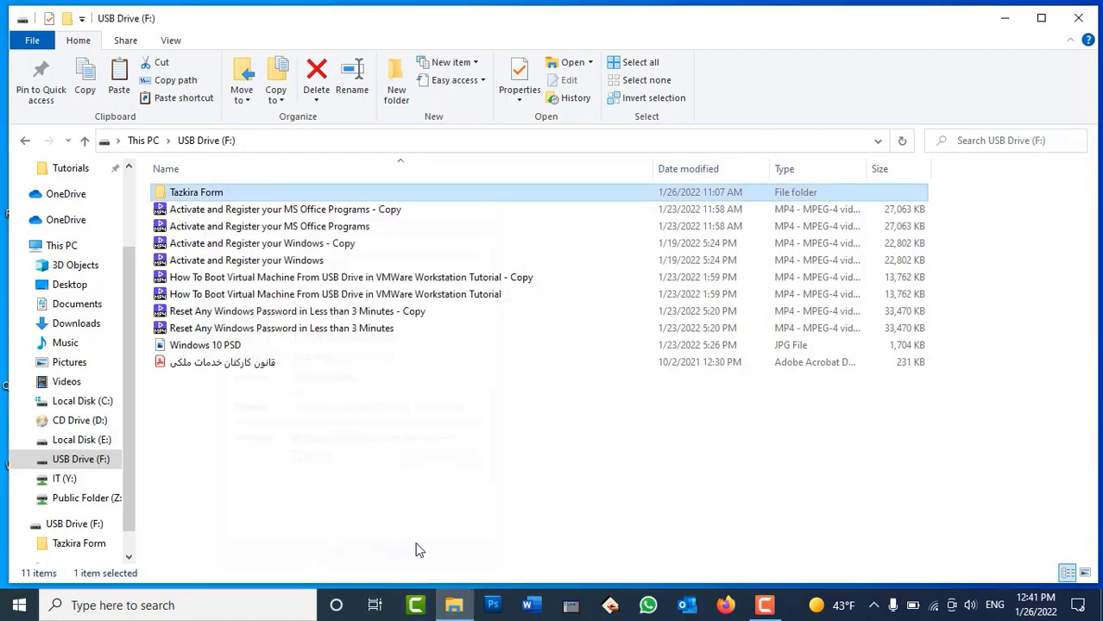
# Go back to This PC, run Command Prompt as administrator and bring its window fully into view
pyautogui.click(28, 141)
pyautogui.click(778, 422)
pyautogui.press('super')
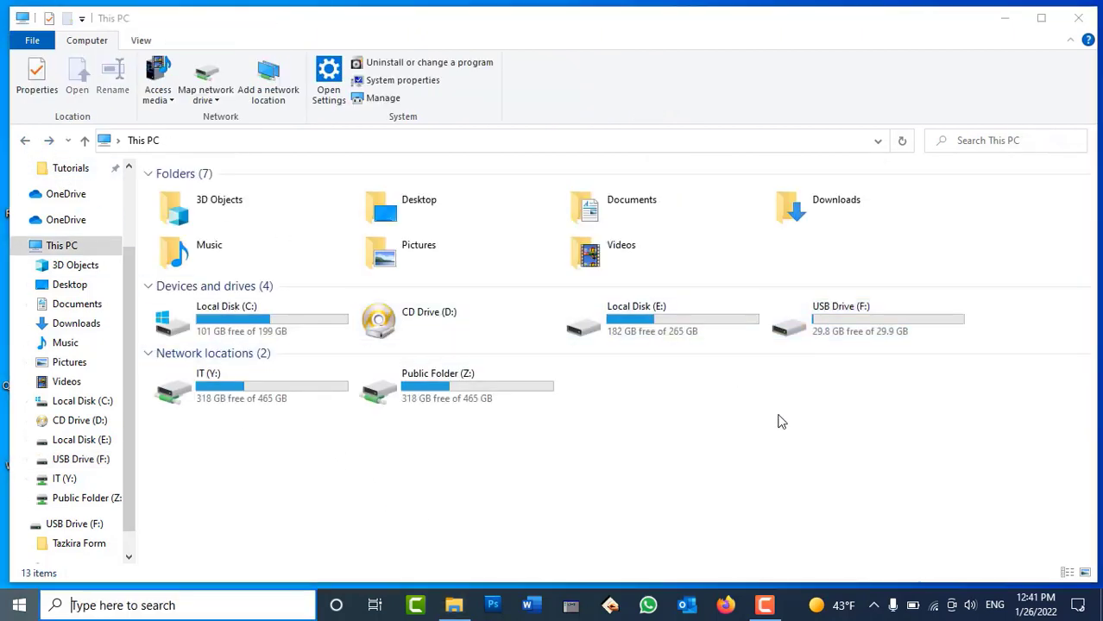
pyautogui.write('cmd')
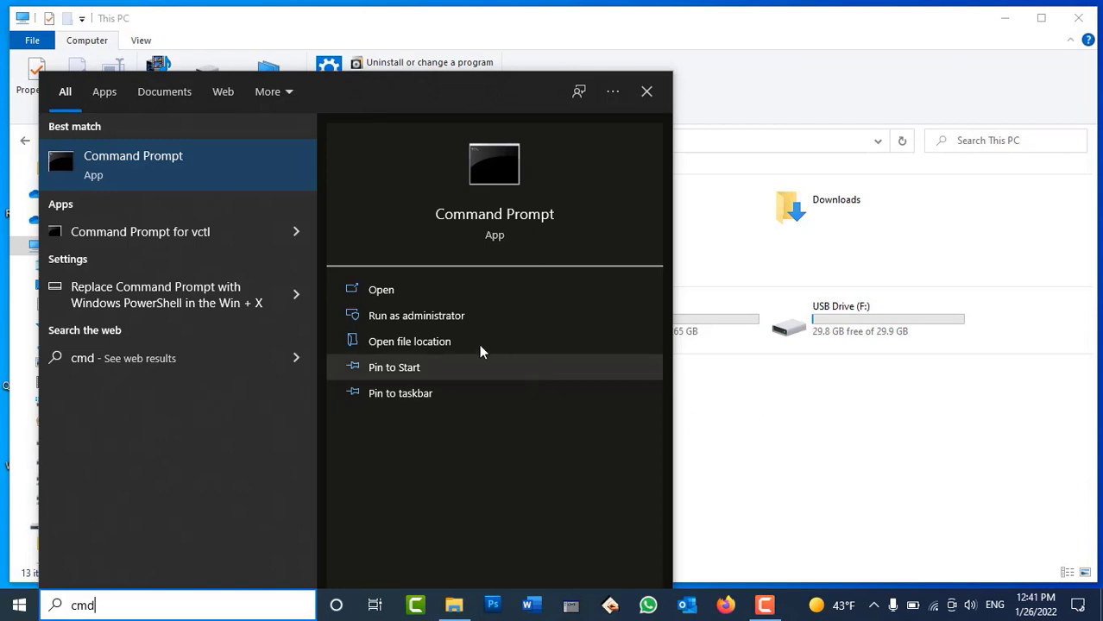
pyautogui.click(445, 321)
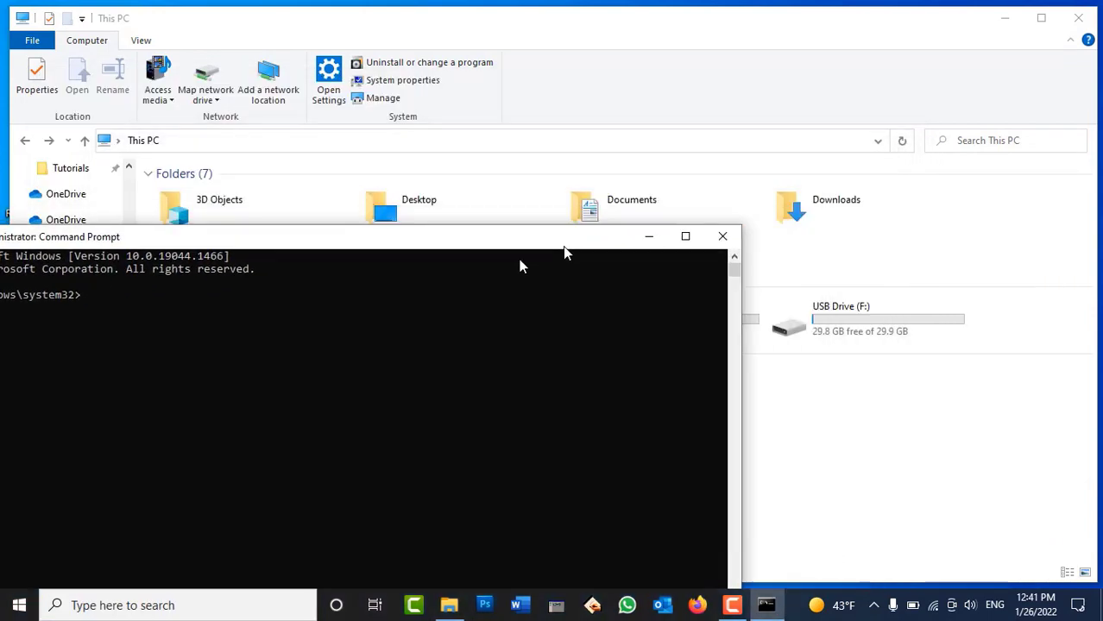
pyautogui.moveTo(565, 253); pyautogui.dragTo(617, 182)
# Switch to drive F: and hide its files and folders with an attrib command
pyautogui.write('f:')
pyautogui.press('Return')
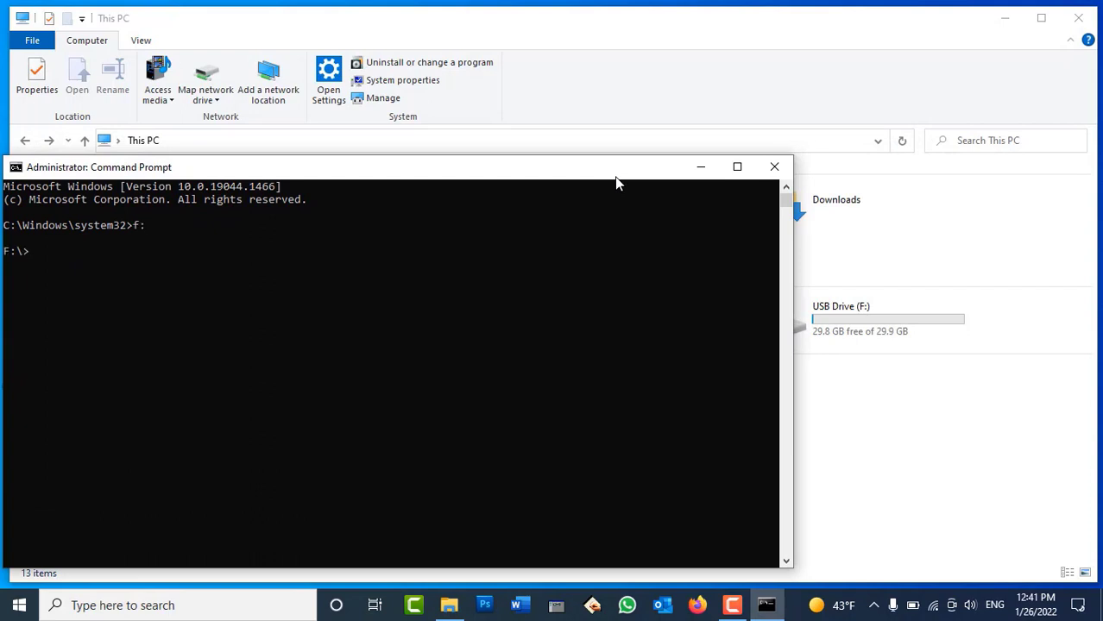
pyautogui.write('attrib')
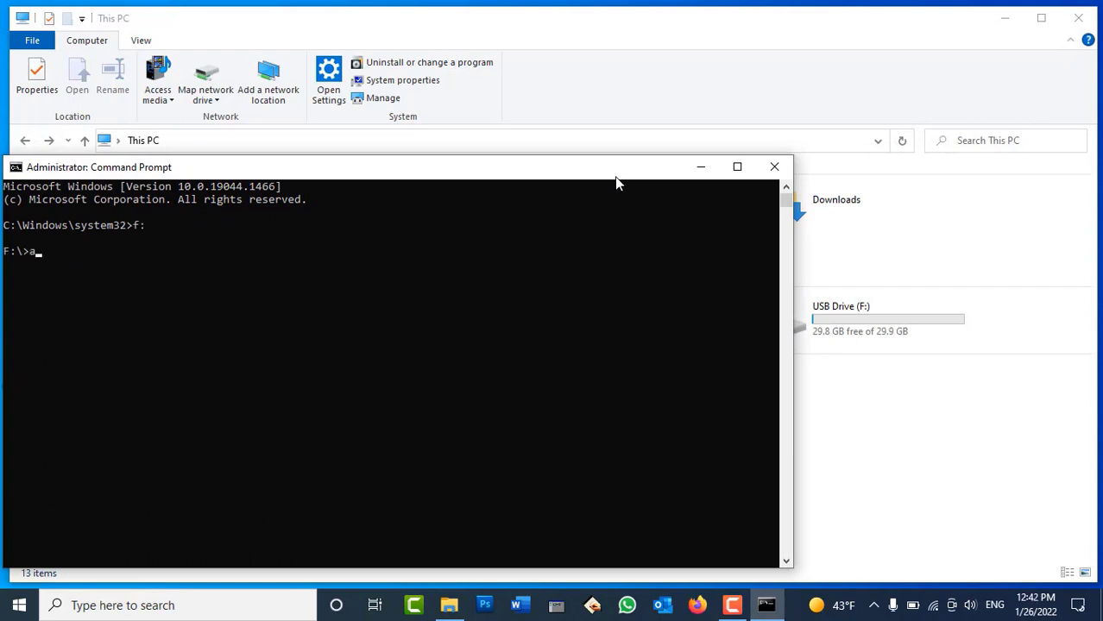
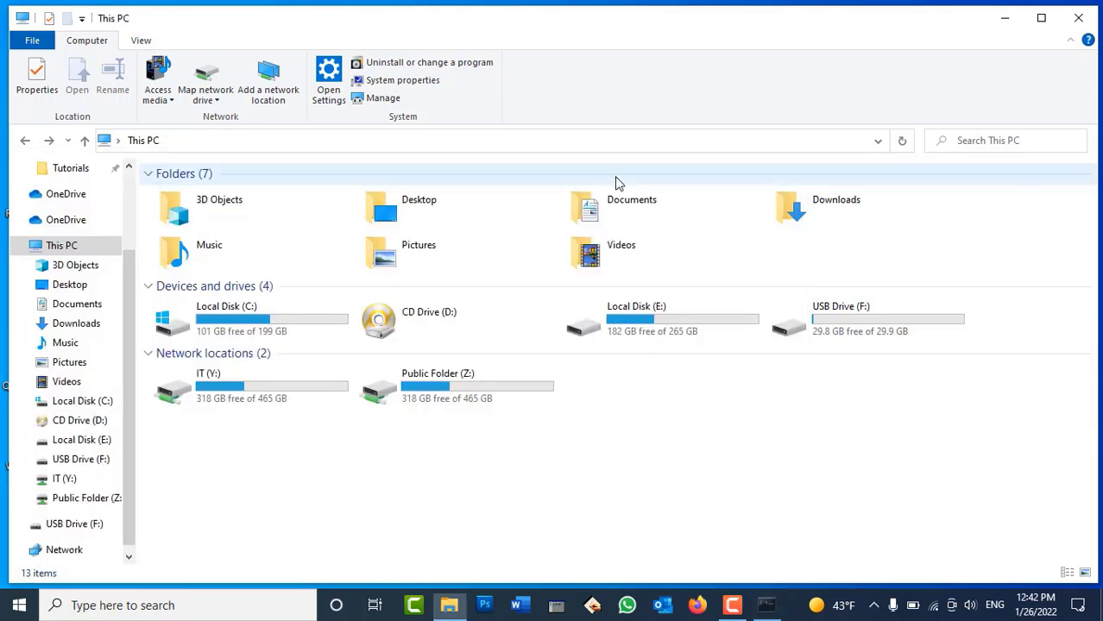
# Refresh This PC and open USB Drive (F:) to check whether its contents are still listed
pyautogui.rightClick(606, 473)
pyautogui.click(655, 349)
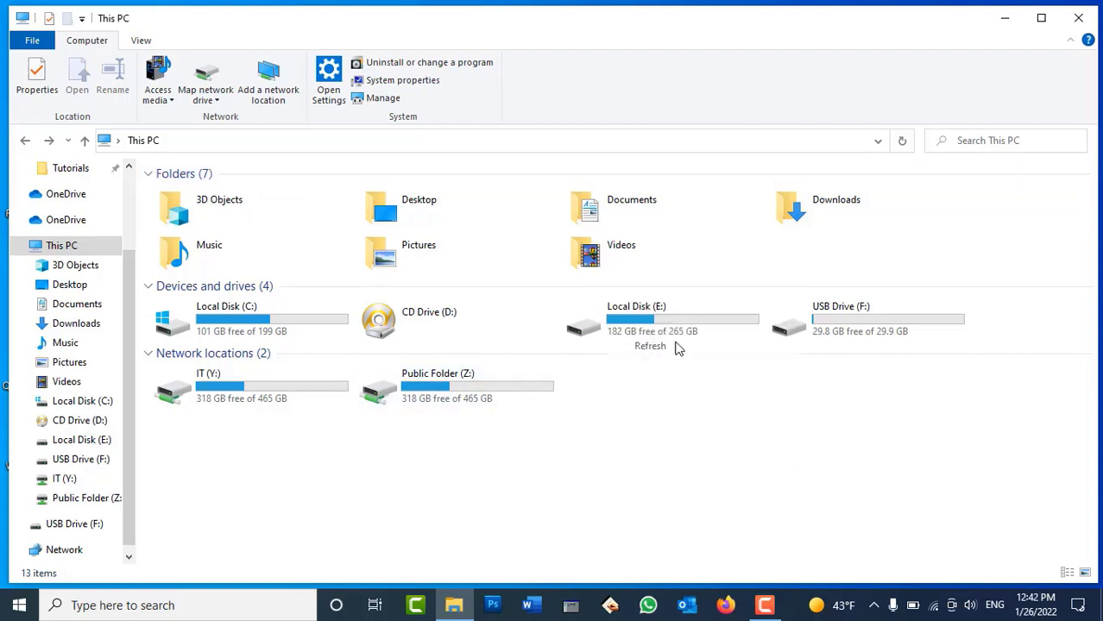
pyautogui.doubleClick(803, 319)
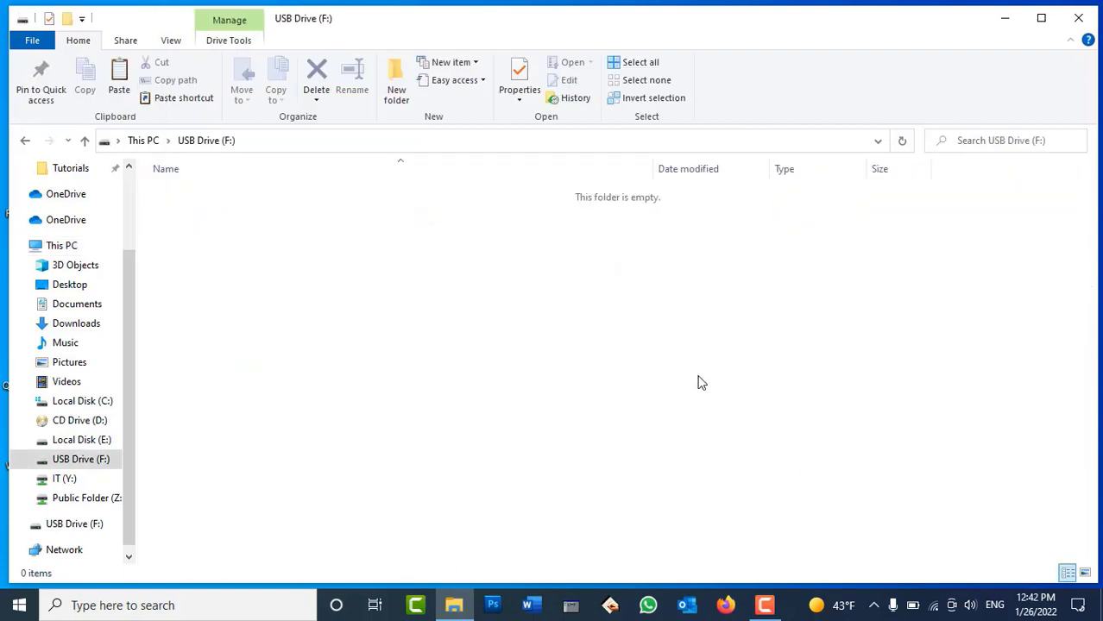
pyautogui.hotkey('alt', 'Left')
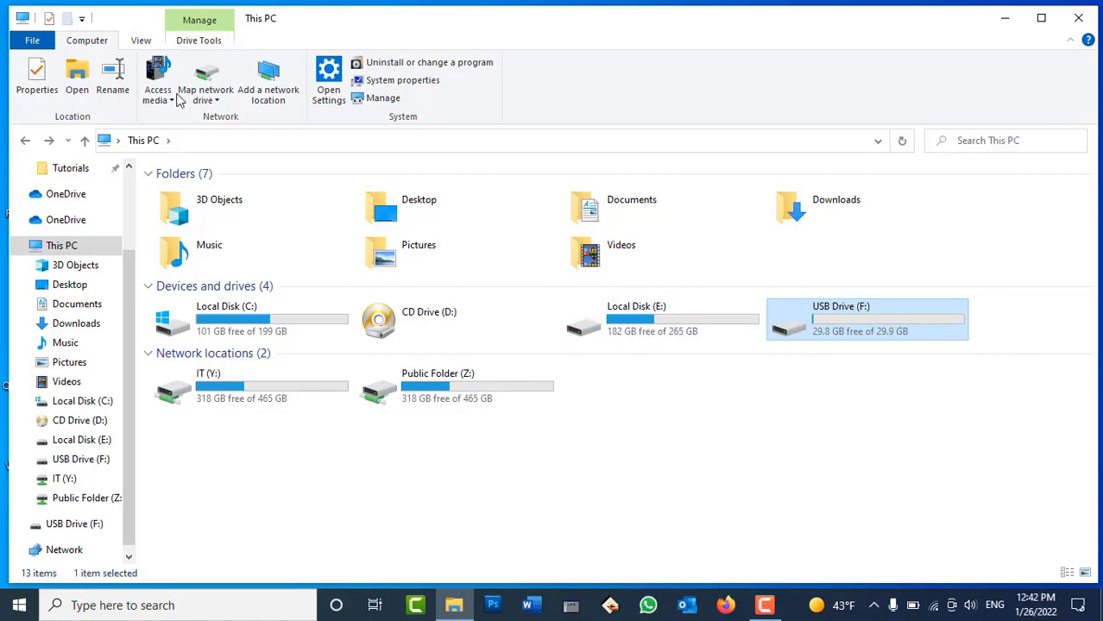
# Turn off "Hide protected operating system files (Recommended)" in Folder Options, accept the warning and apply the change
pyautogui.click(142, 41)
pyautogui.click(807, 69)
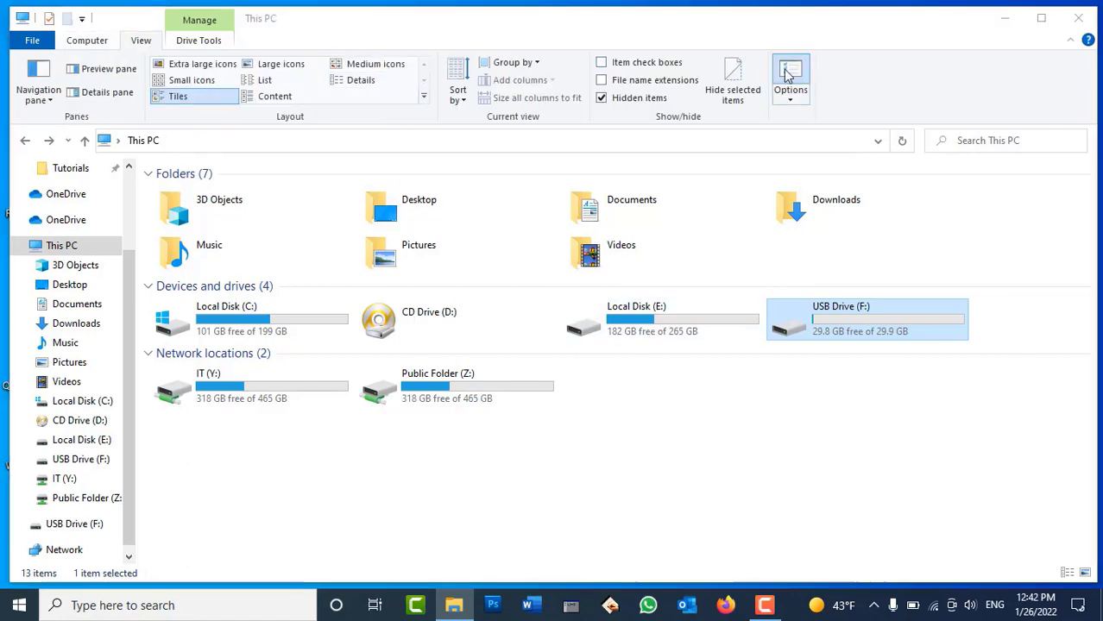
pyautogui.moveTo(231, 195); pyautogui.dragTo(327, 92)
pyautogui.click(221, 110)
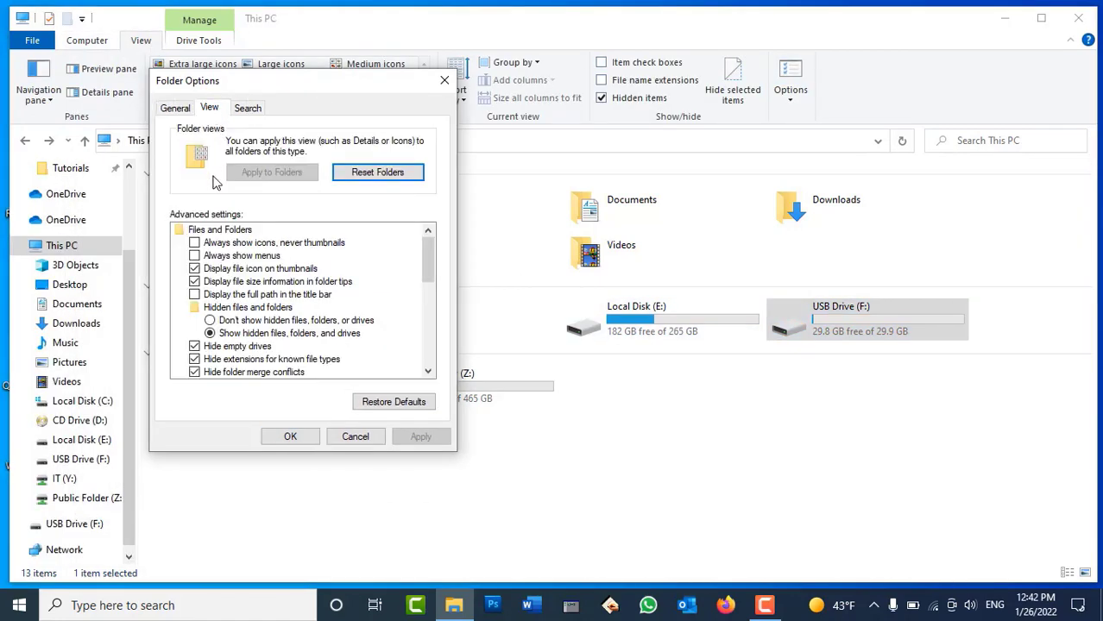
pyautogui.click(427, 371)
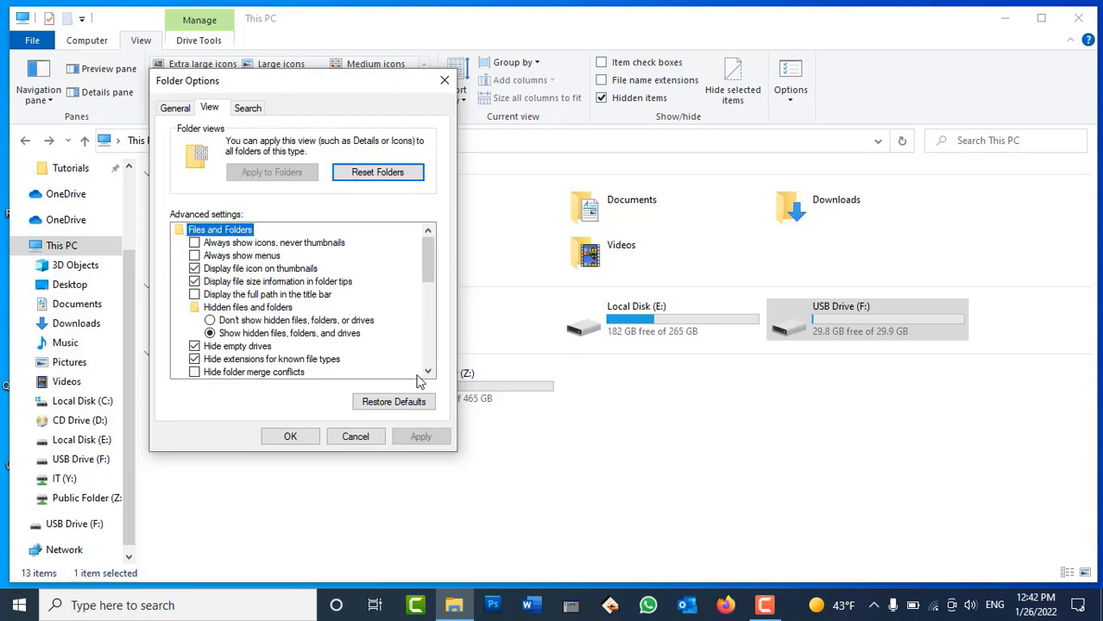
pyautogui.click(428, 371)
pyautogui.click(427, 371)
pyautogui.click(311, 367)
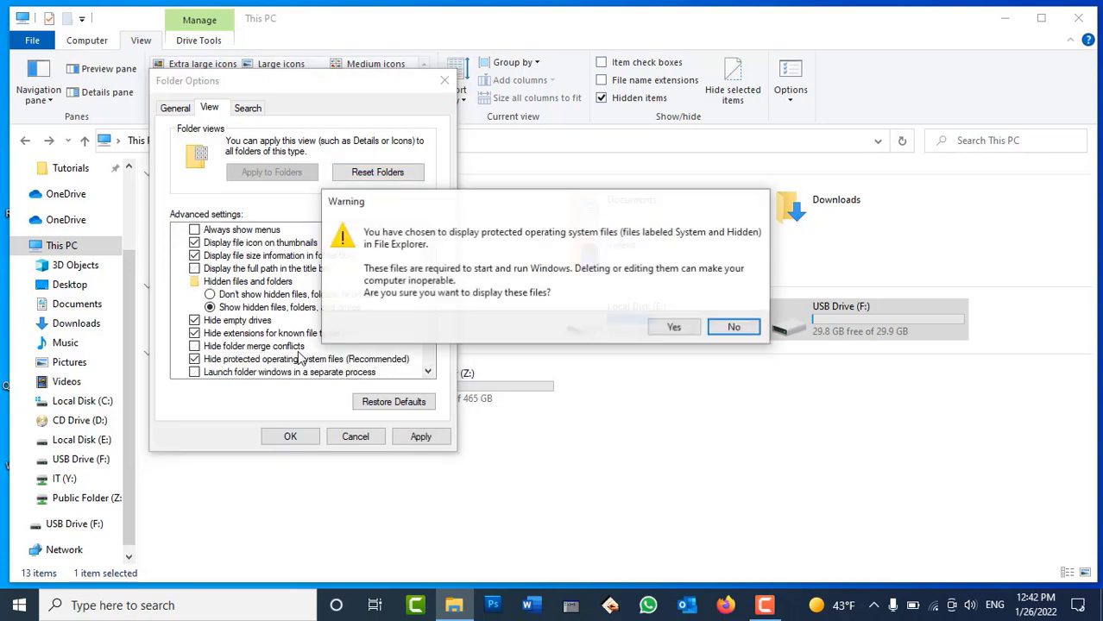
pyautogui.click(664, 330)
pyautogui.click(300, 347)
pyautogui.click(421, 436)
pyautogui.click(291, 435)
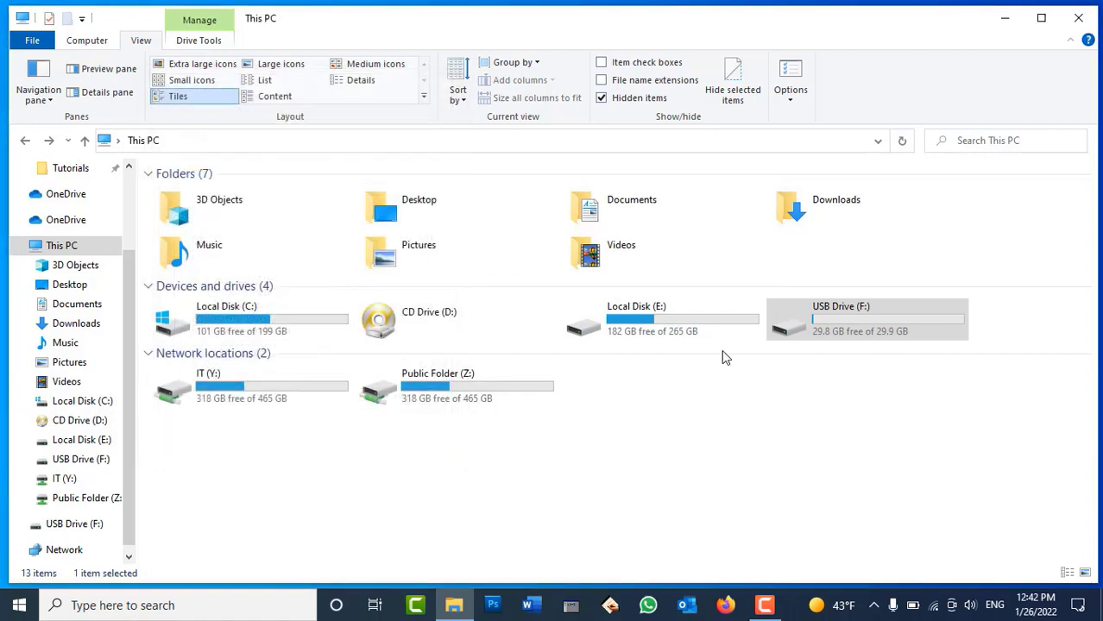
# Open USB Drive (F:) and check the Hidden attribute in the Tazkira Form folder's properties
pyautogui.doubleClick(813, 326)
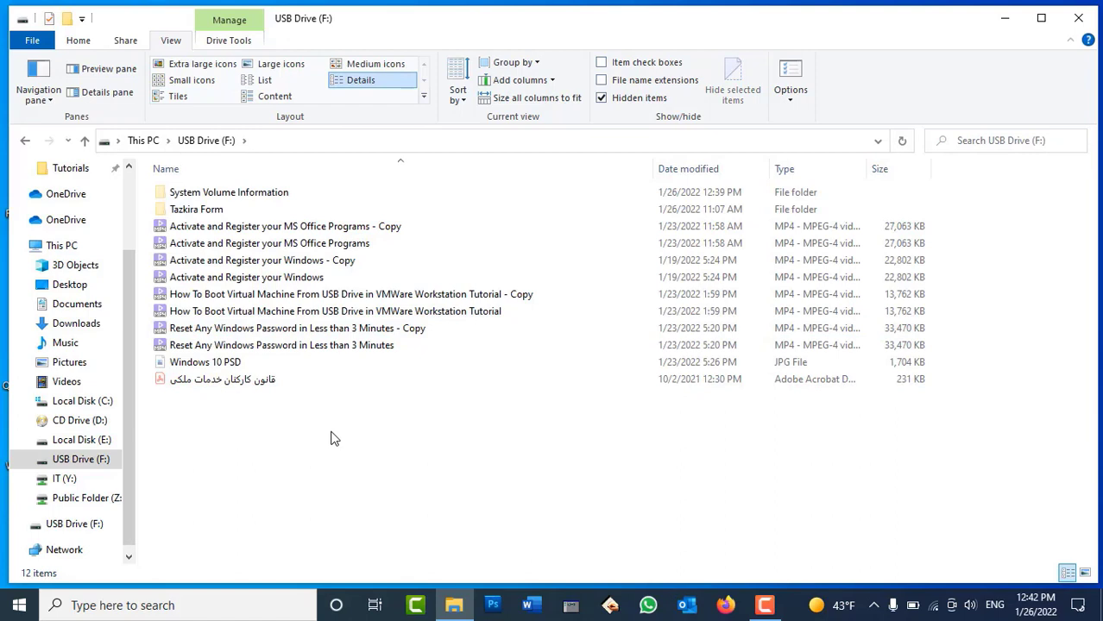
pyautogui.rightClick(192, 214)
pyautogui.click(280, 576)
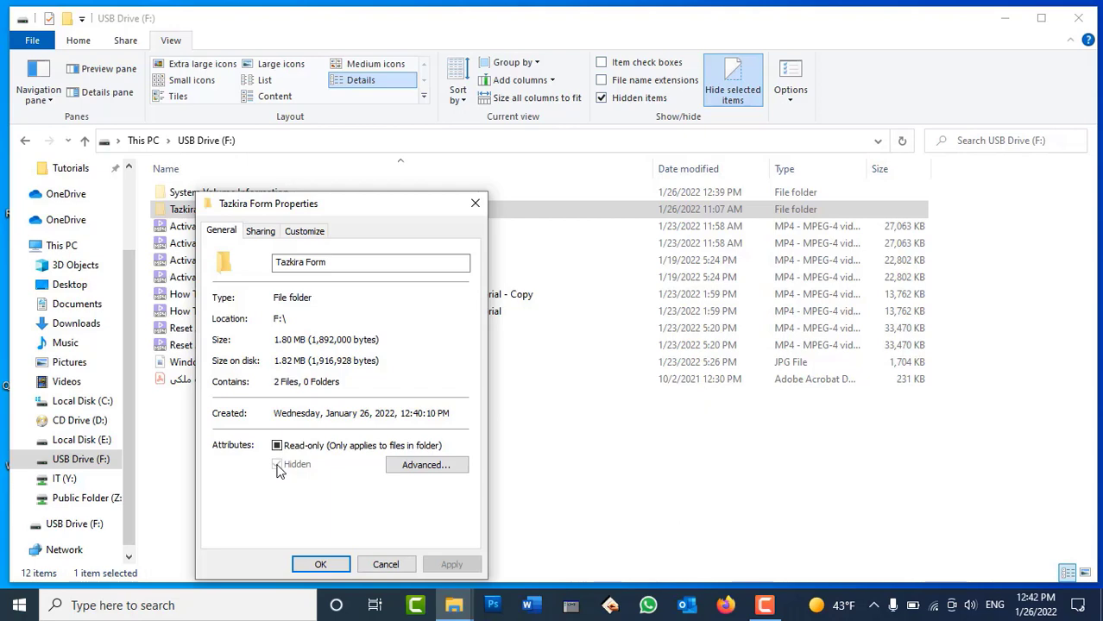
pyautogui.click(386, 564)
# Examine the attributes of the "Reset Any Windows Password in Less than 3 Minutes - Copy" video in its properties
pyautogui.click(205, 329)
pyautogui.rightClick(205, 330)
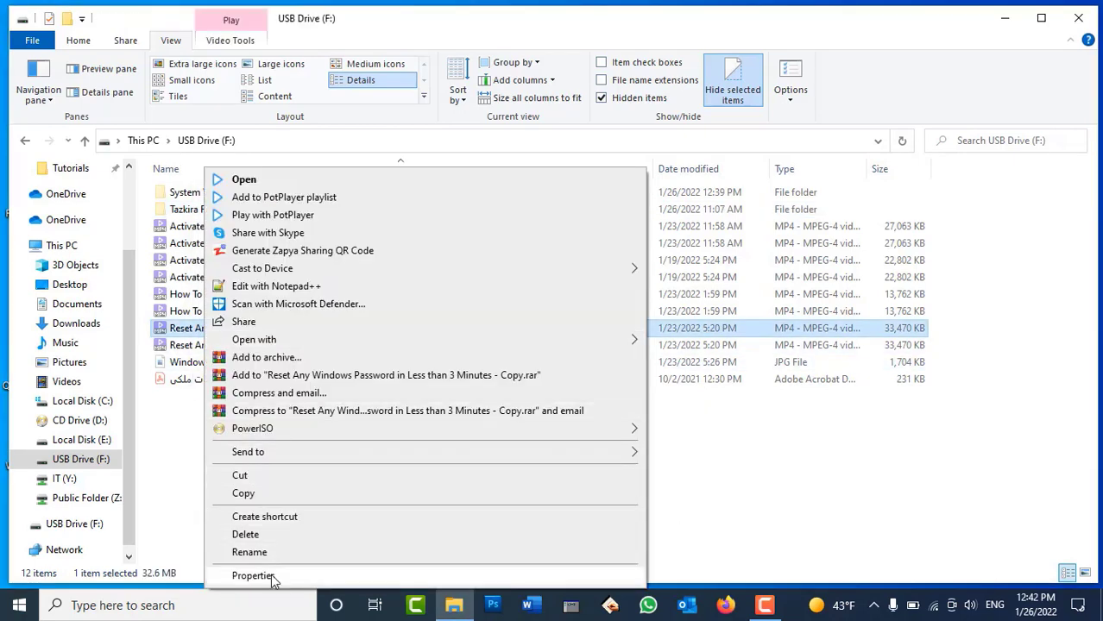
pyautogui.click(237, 574)
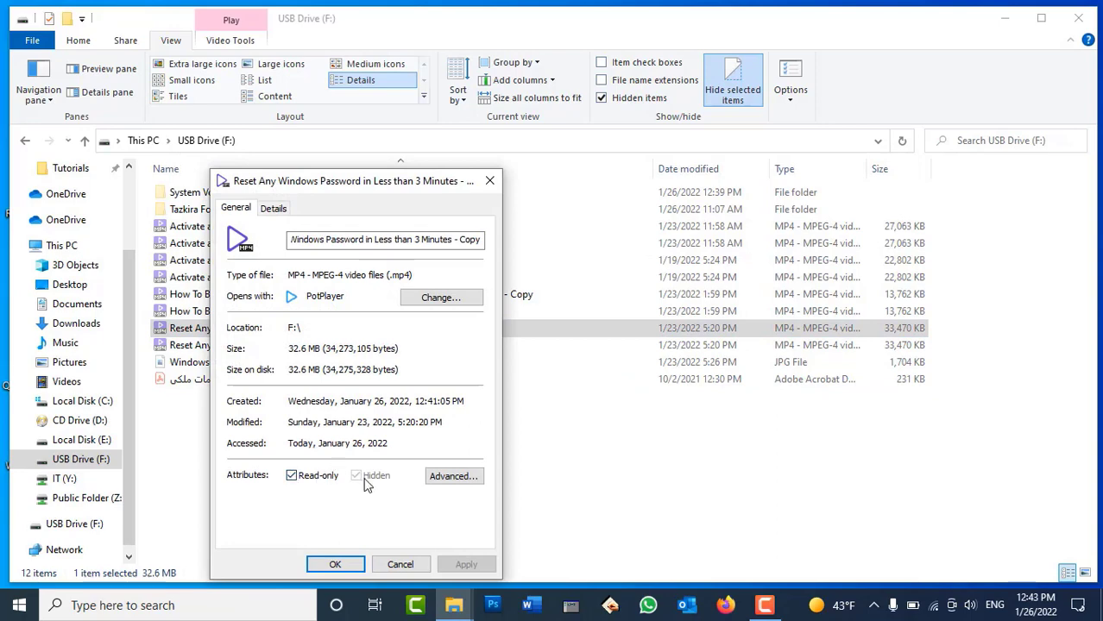
pyautogui.click(335, 565)
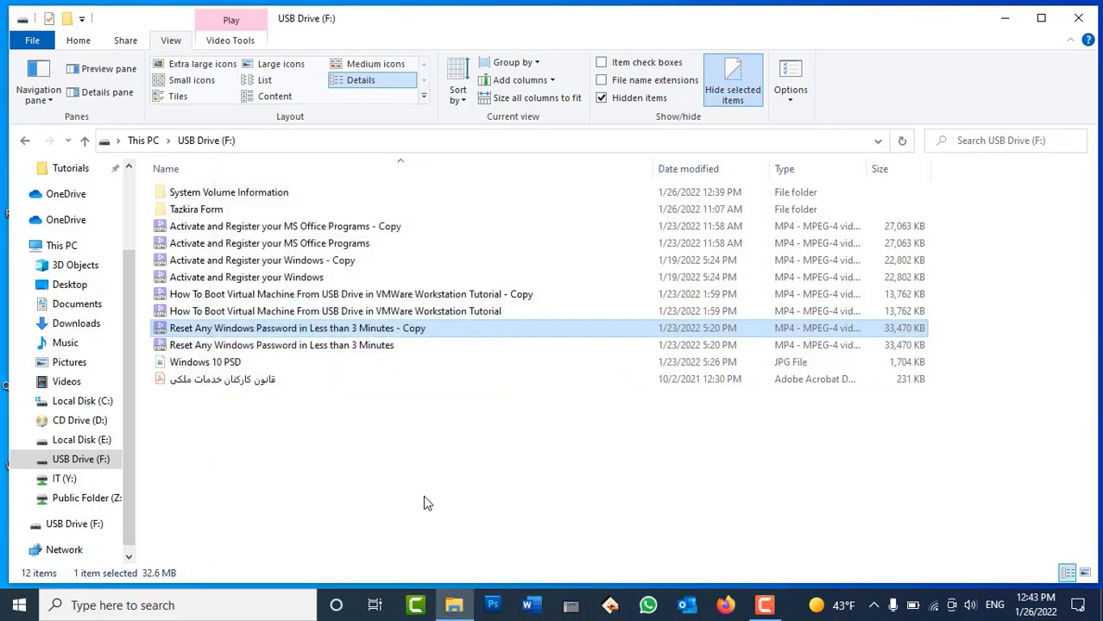
# Open Command Prompt beside the drive's file list and switch to drive F:
pyautogui.press('super')
pyautogui.write('cmd')
pyautogui.press('Return')
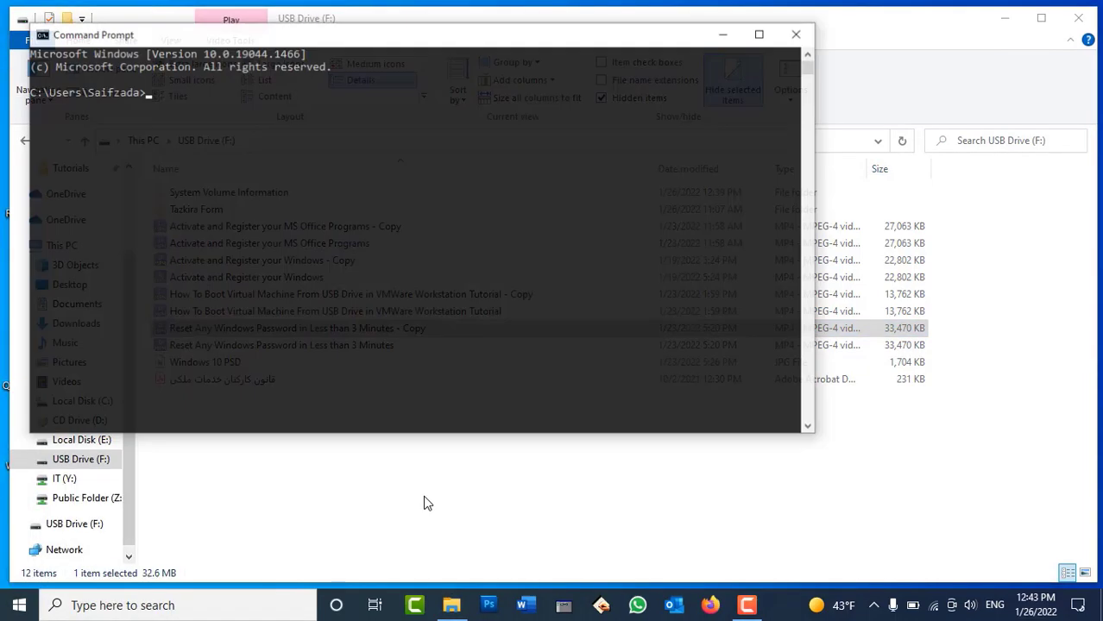
pyautogui.moveTo(605, 53); pyautogui.dragTo(775, 243)
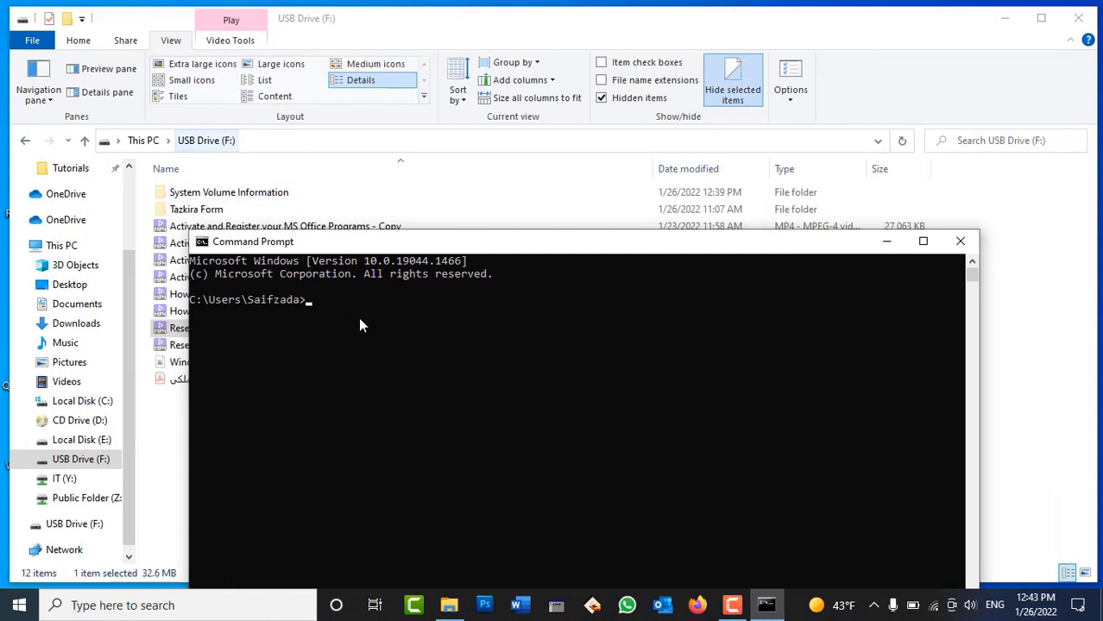
pyautogui.write('f:')
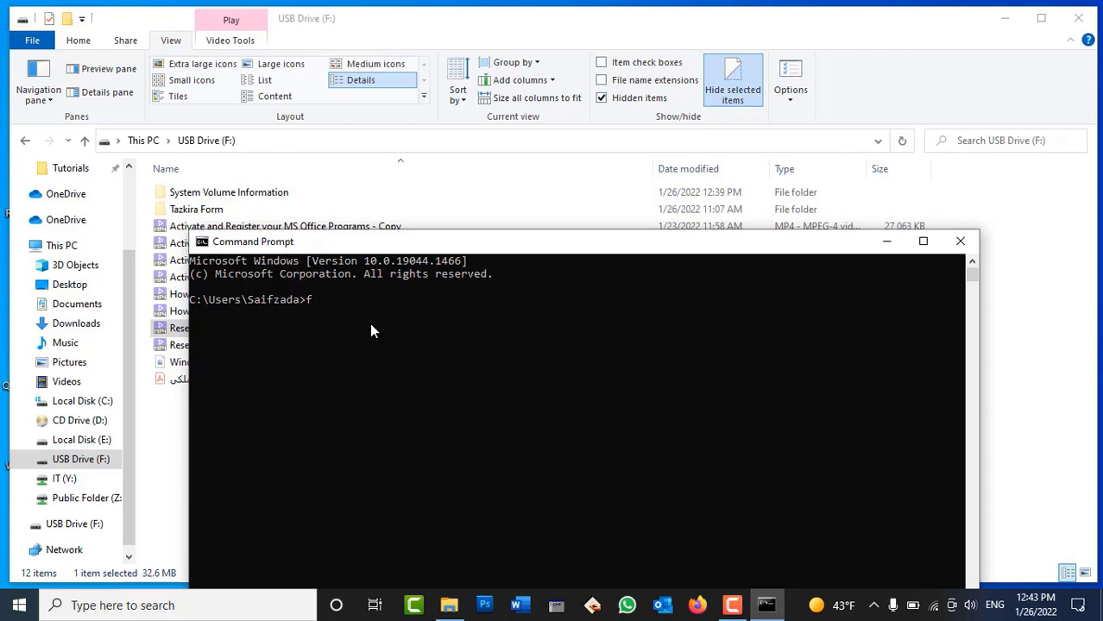
pyautogui.write(';')
pyautogui.press('BackSpace')
pyautogui.write(':')
pyautogui.press('Return')
# Run "attrib -h -r -s -a /s /d" to clear the hidden, read-only, system and archive attributes on drive F:
pyautogui.write('attrib -h -r -s -a /s /d')
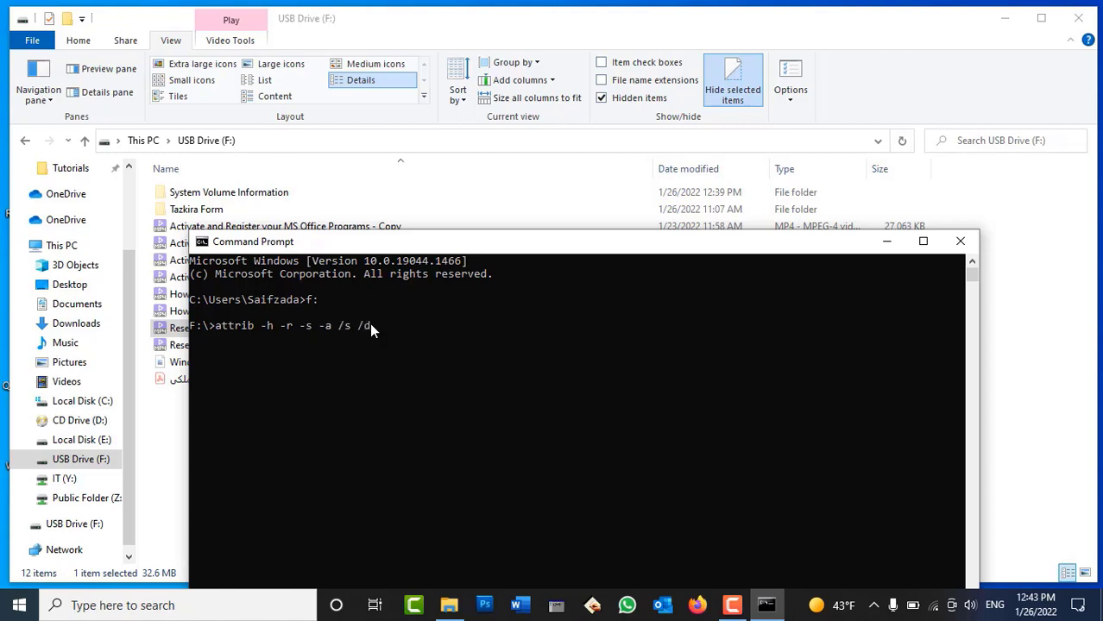
pyautogui.press('Return')
pyautogui.write('ex')
# Move Command Prompt off the file list and recheck the Tazkira Form folder's Hidden attribute in its properties
pyautogui.moveTo(422, 245); pyautogui.dragTo(387, 473)
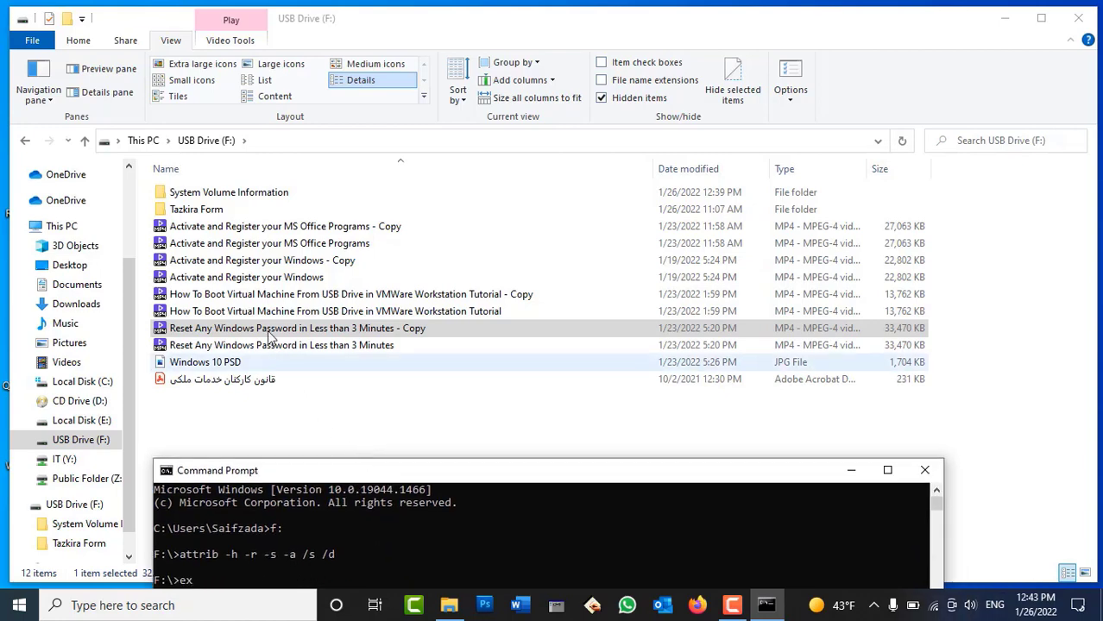
pyautogui.click(263, 211)
pyautogui.rightClick(263, 212)
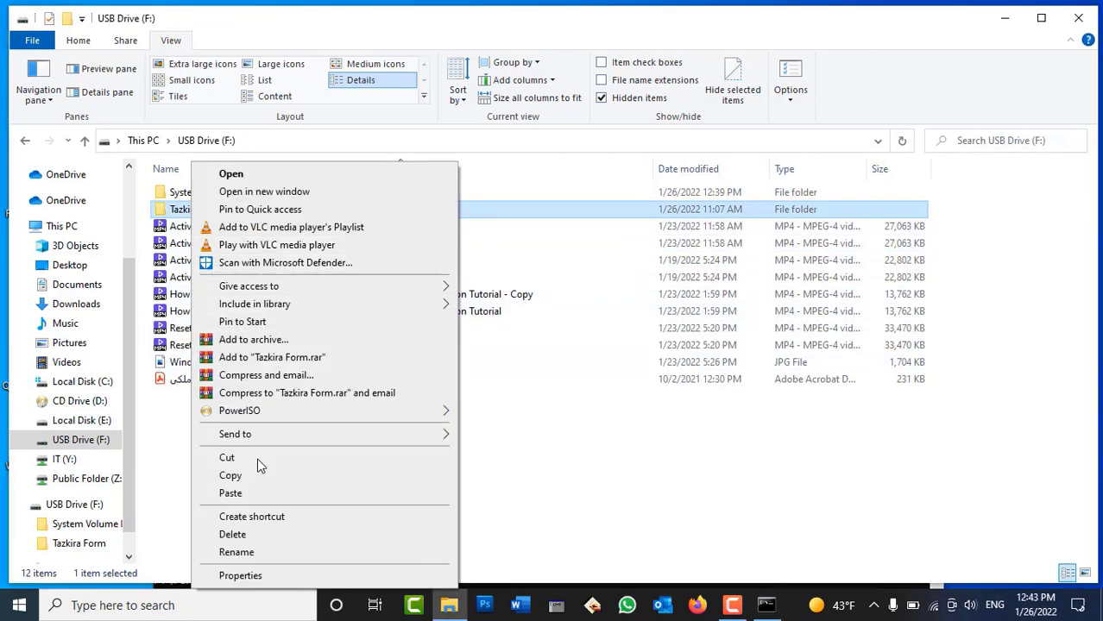
pyautogui.click(273, 575)
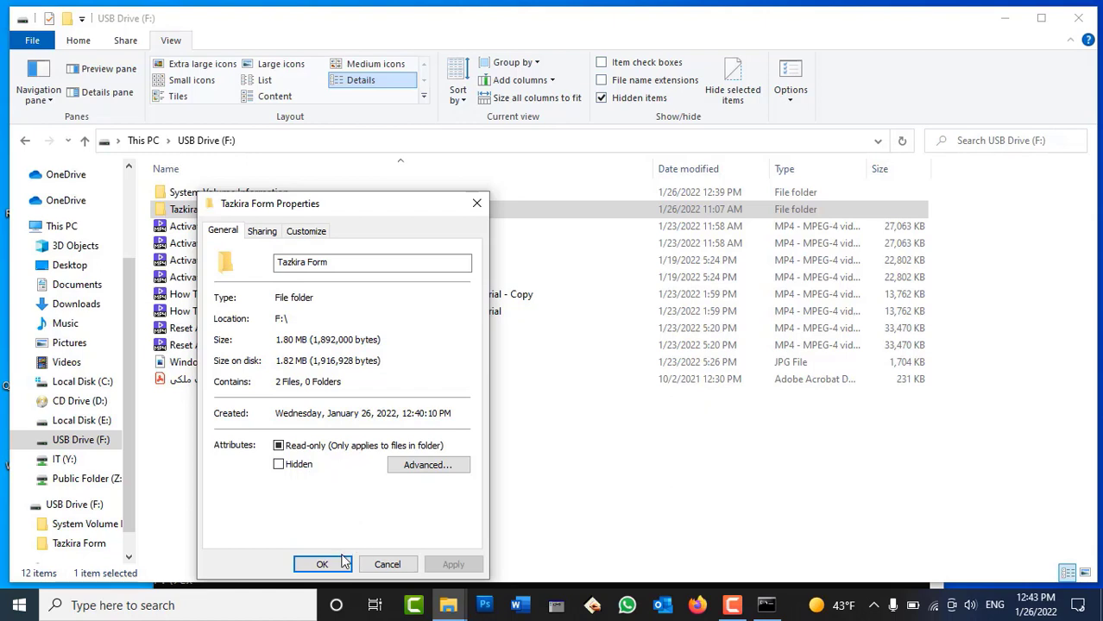
pyautogui.click(386, 557)
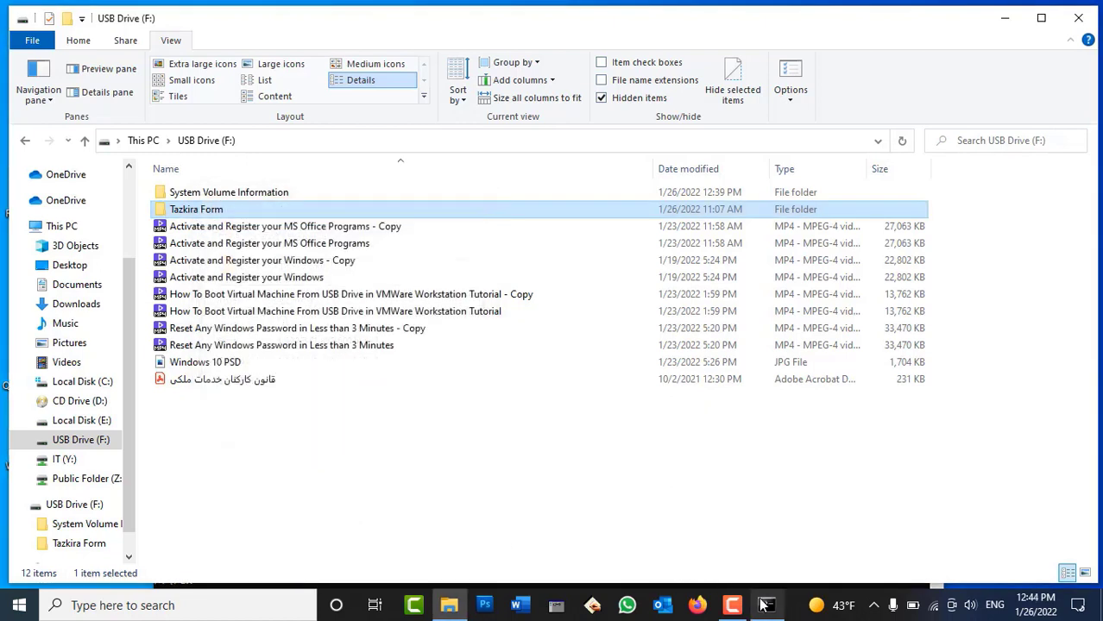
# Bring Command Prompt back to the front and close it
pyautogui.moveTo(763, 601)
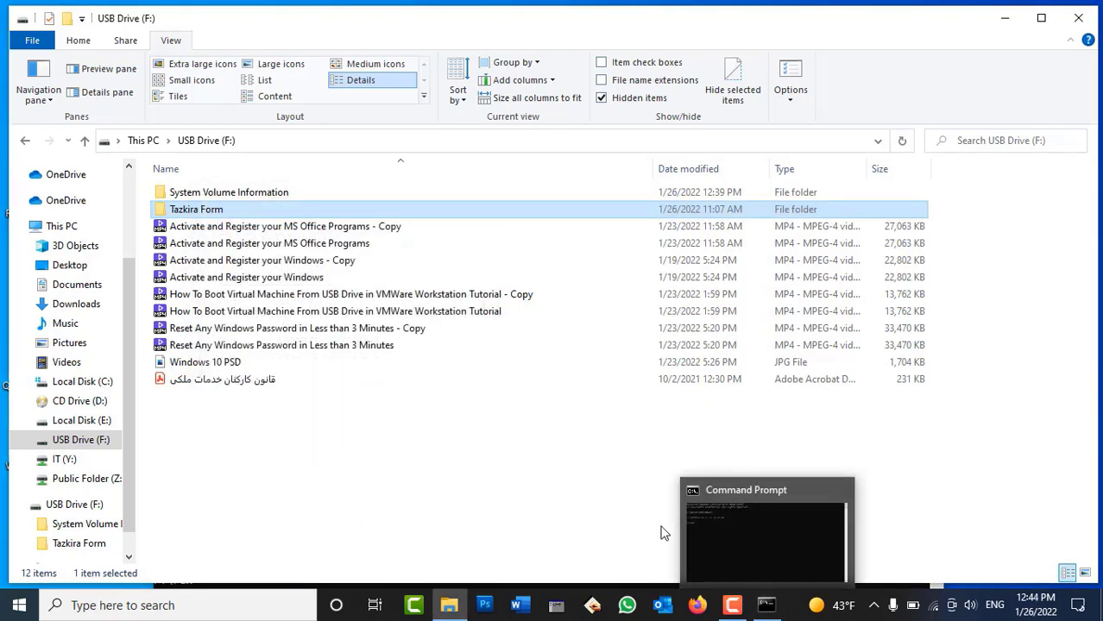
pyautogui.click(765, 604)
pyautogui.write('ex')
pyautogui.click(924, 470)
# Refresh the contents of USB Drive (F:) and return to This PC
pyautogui.rightClick(587, 437)
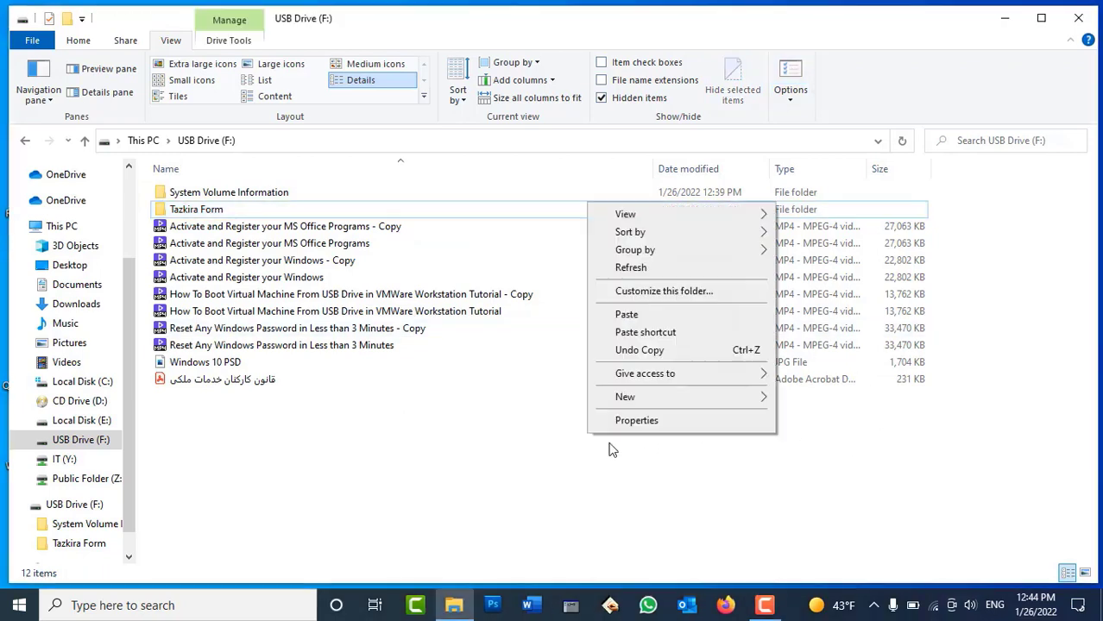
pyautogui.click(644, 266)
pyautogui.click(24, 141)
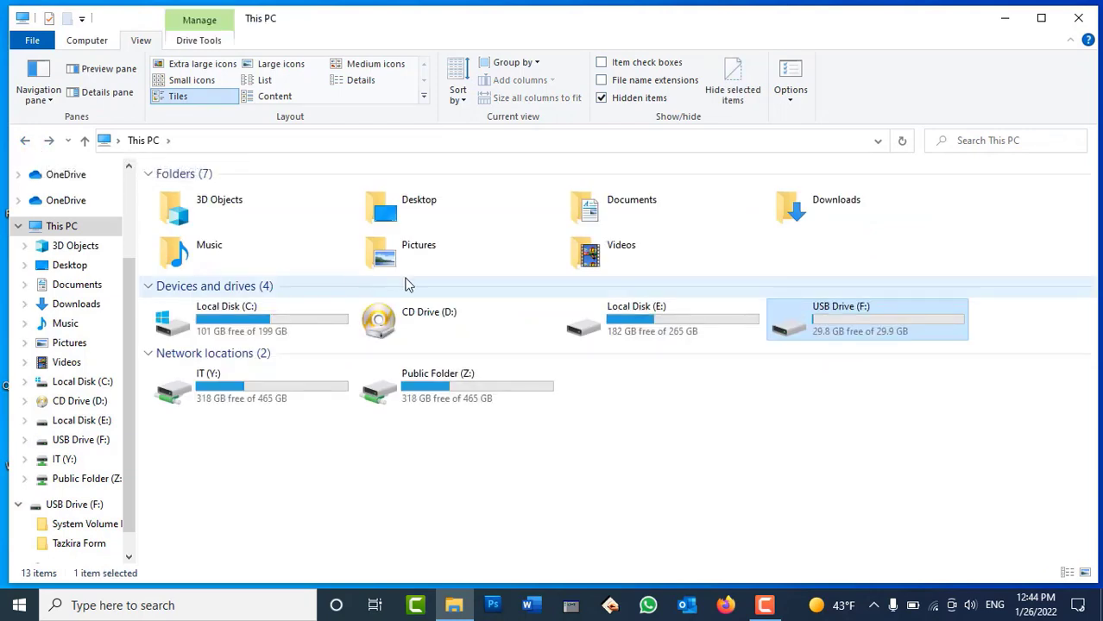
# Close and reopen This PC, restore the advanced view settings in Folder Options to their defaults and apply them
pyautogui.click(1077, 18)
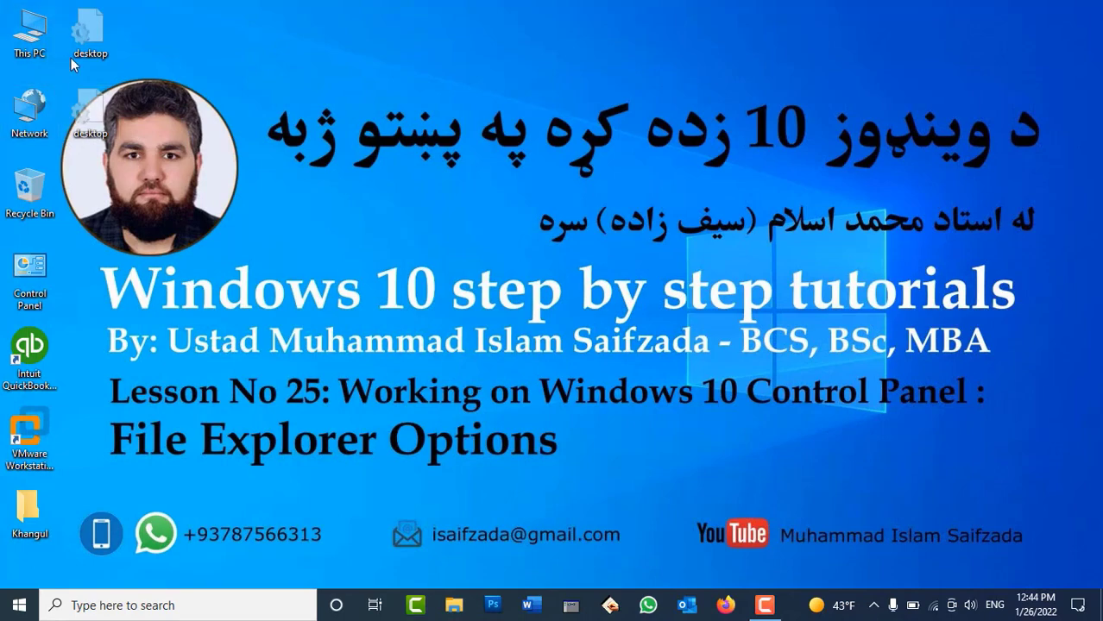
pyautogui.doubleClick(31, 32)
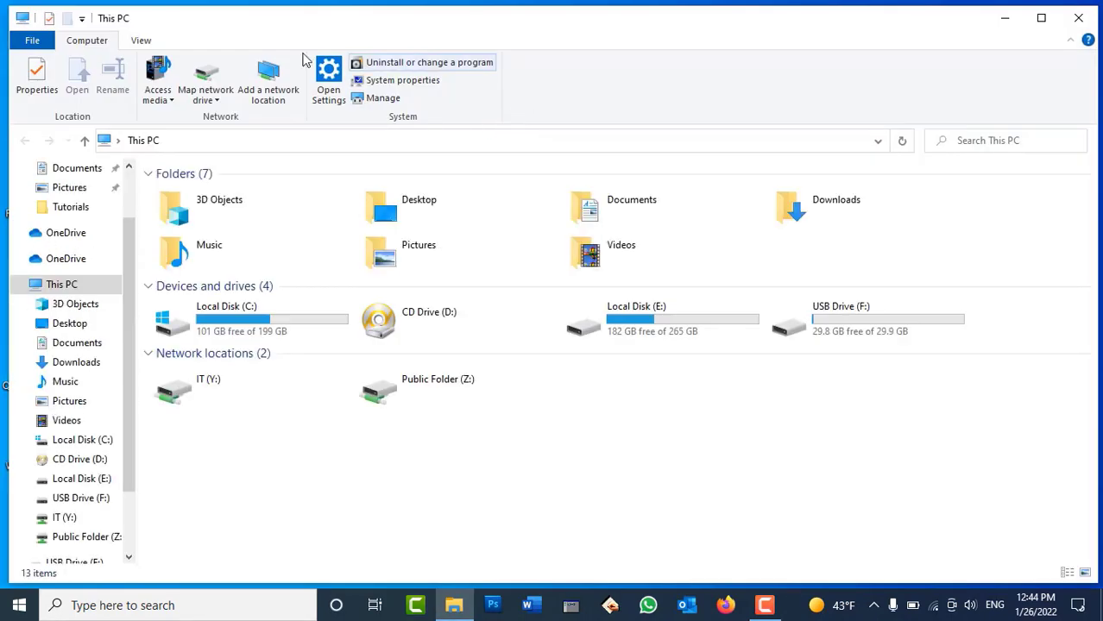
pyautogui.click(141, 40)
pyautogui.click(800, 82)
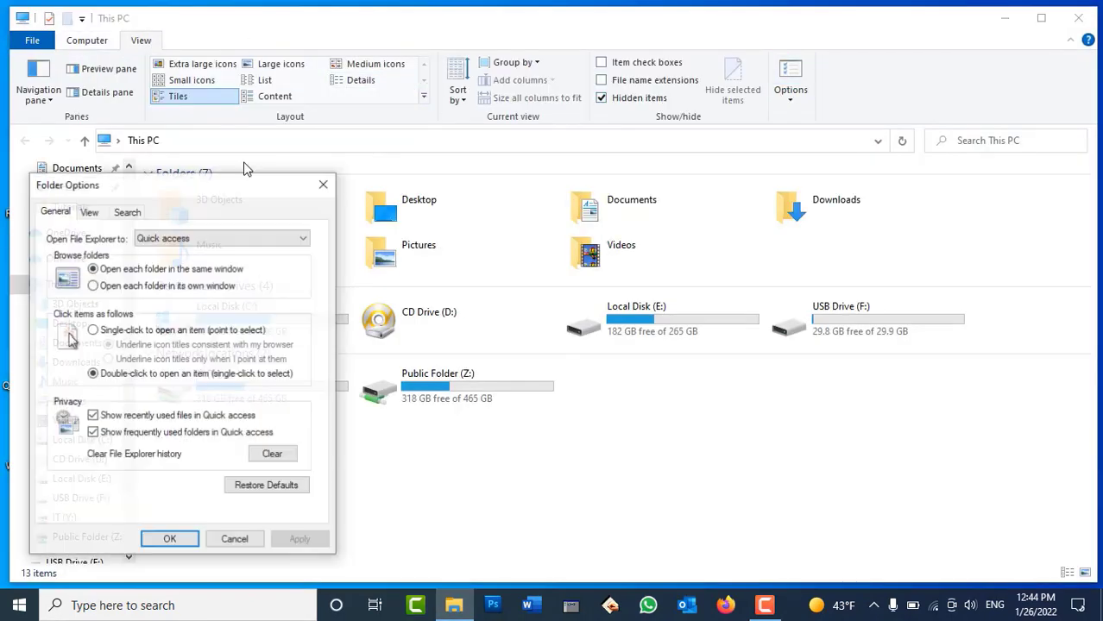
pyautogui.click(98, 217)
pyautogui.click(268, 513)
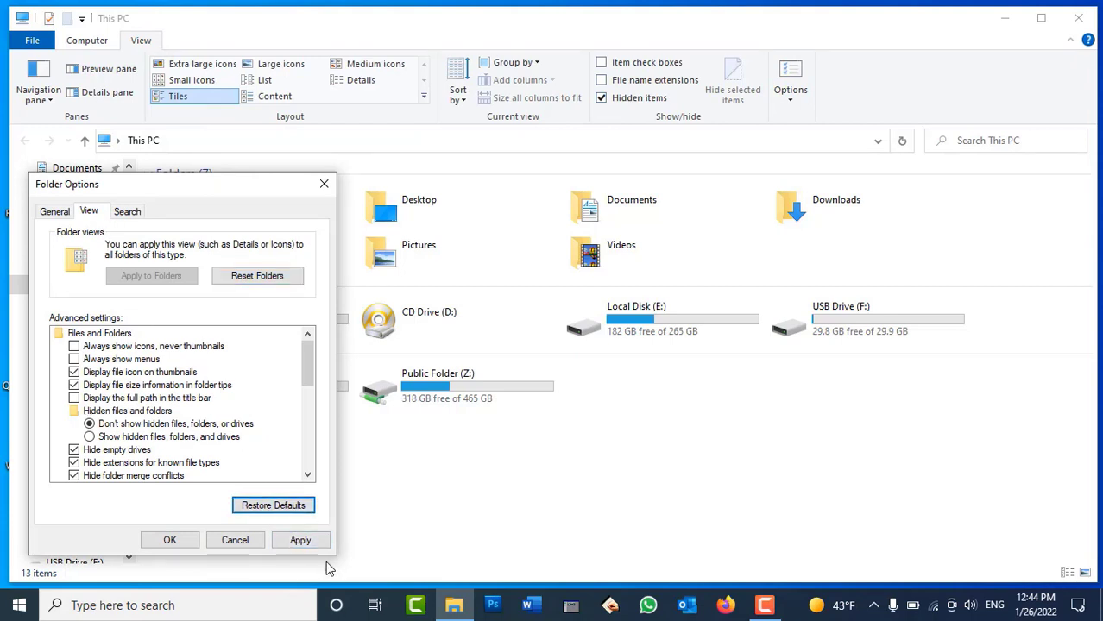
pyautogui.click(300, 541)
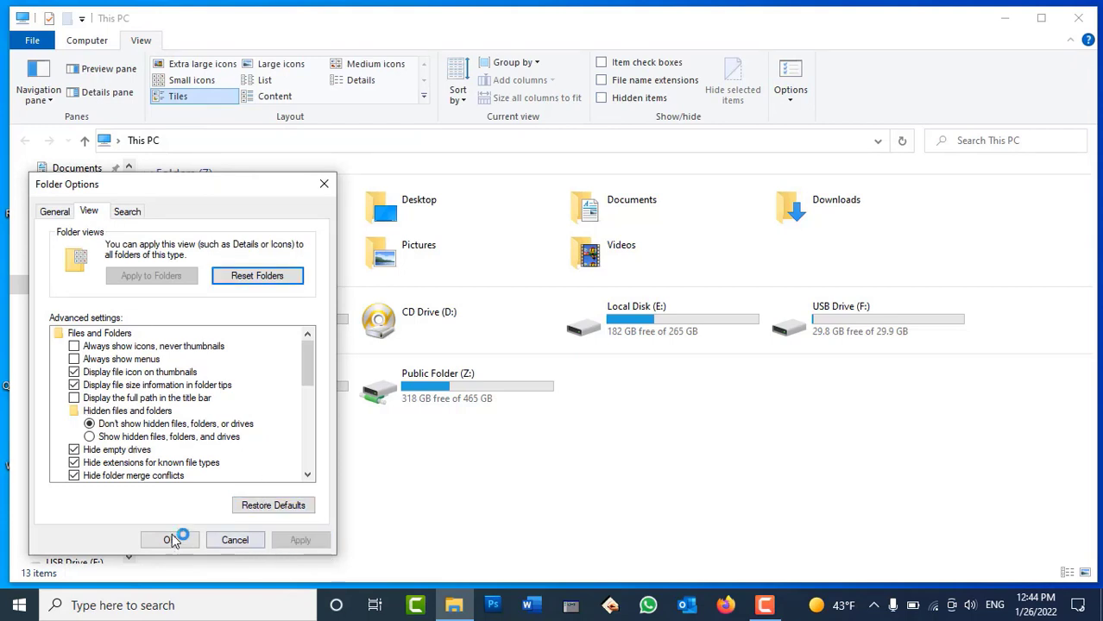
# Enable "Launch folder windows in a separate process" in the advanced settings and apply it
pyautogui.click(307, 475)
pyautogui.click(307, 476)
pyautogui.click(307, 475)
pyautogui.click(307, 475)
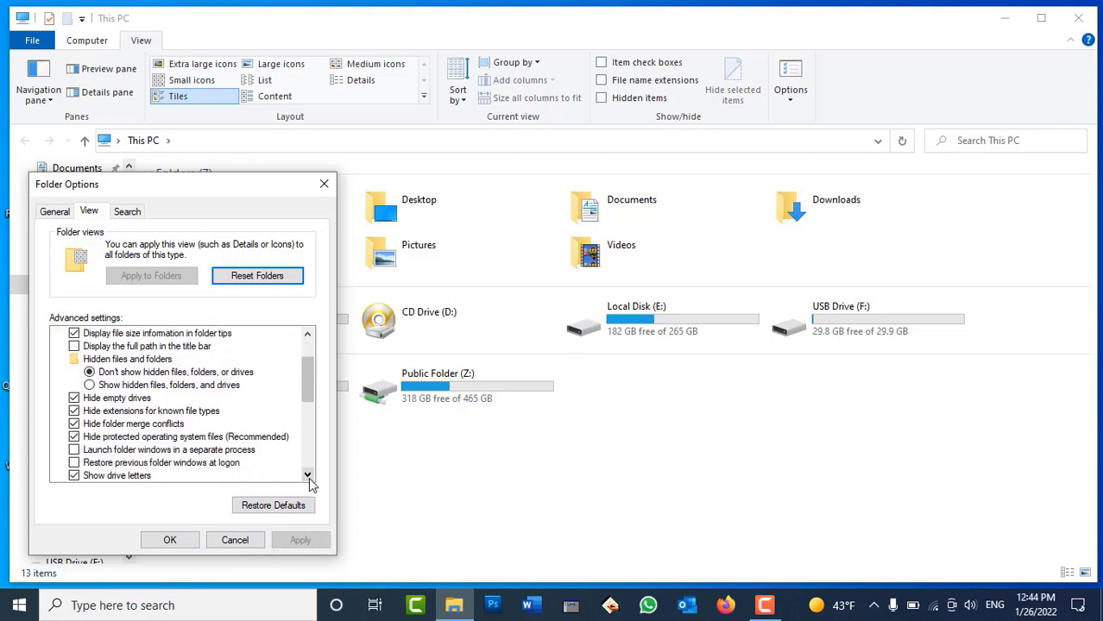
pyautogui.click(307, 476)
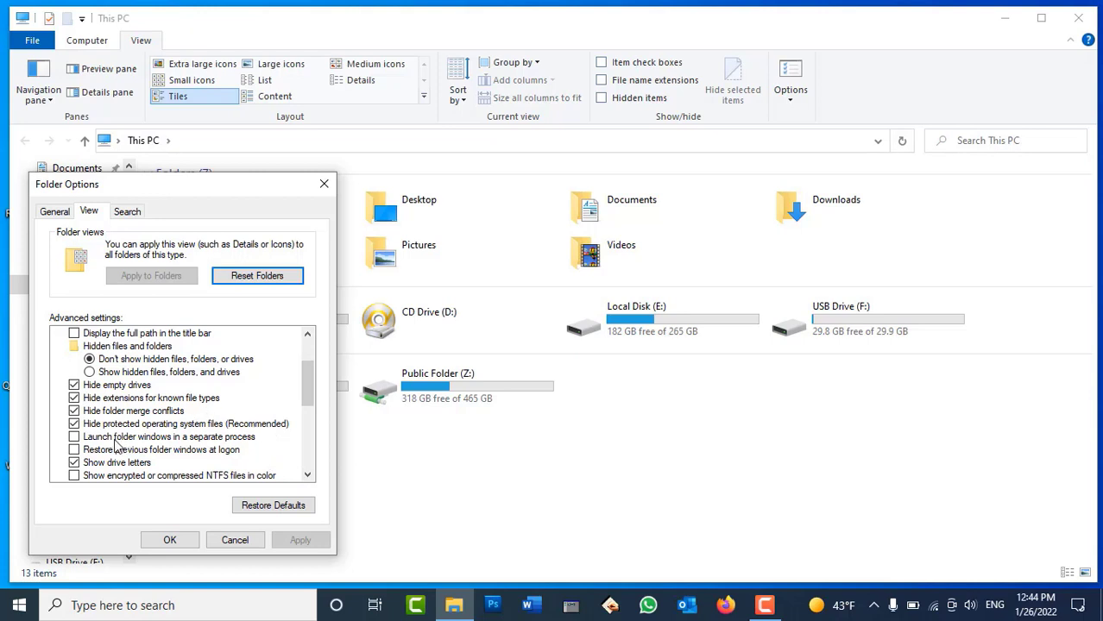
pyautogui.click(212, 438)
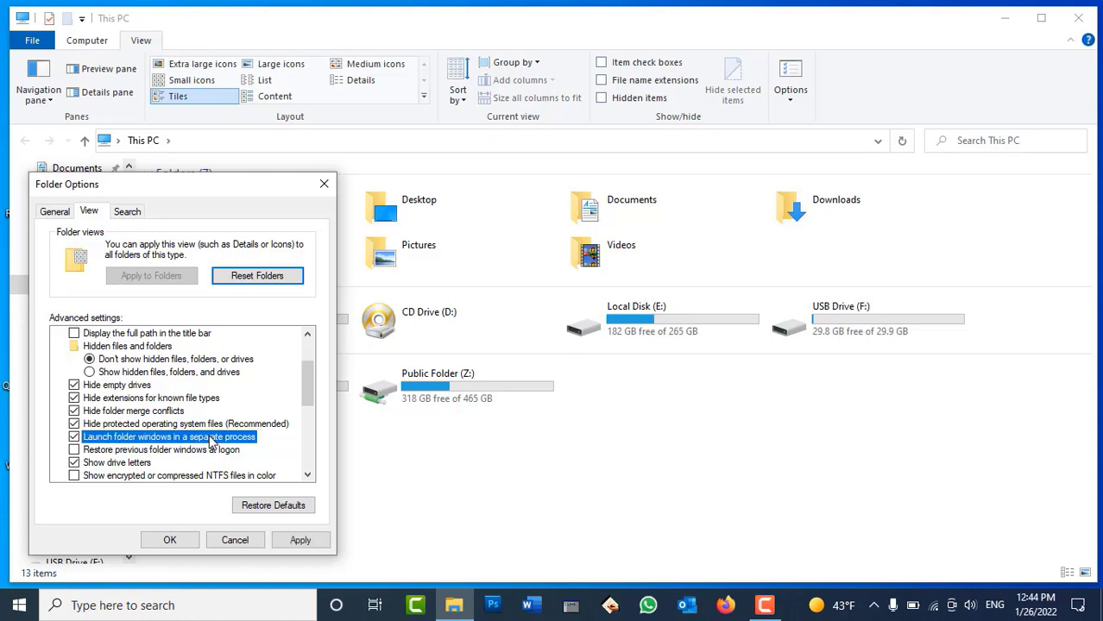
pyautogui.click(298, 541)
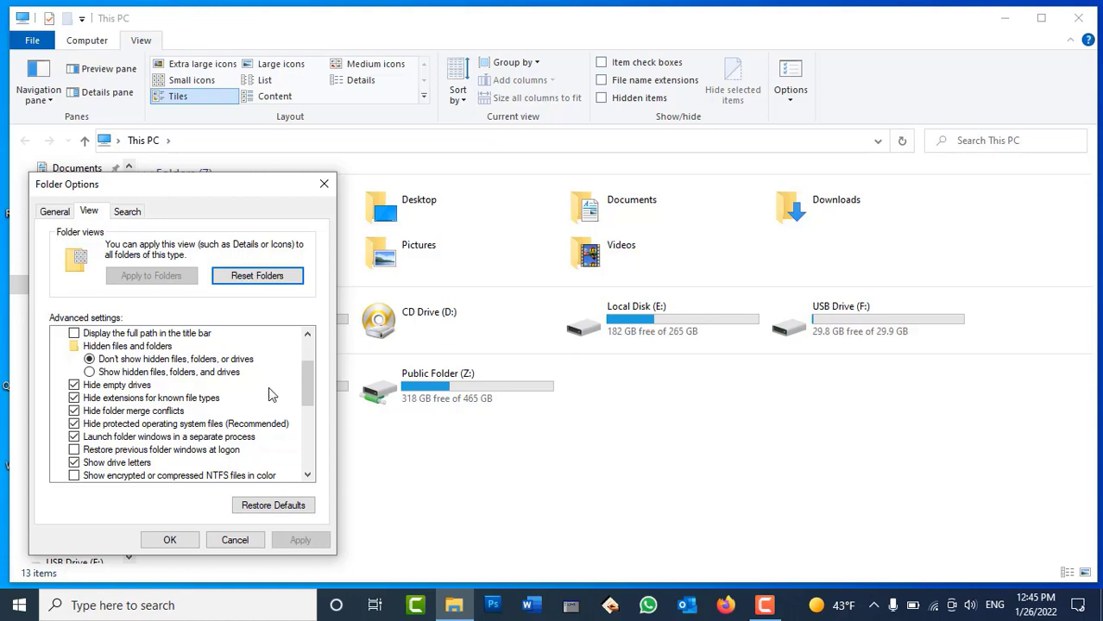
# Turn off "Launch folder windows in a separate process", close Folder Options and This PC, and refresh the desktop
pyautogui.click(226, 436)
pyautogui.click(306, 541)
pyautogui.click(172, 541)
pyautogui.click(1076, 19)
pyautogui.rightClick(614, 202)
pyautogui.click(630, 247)
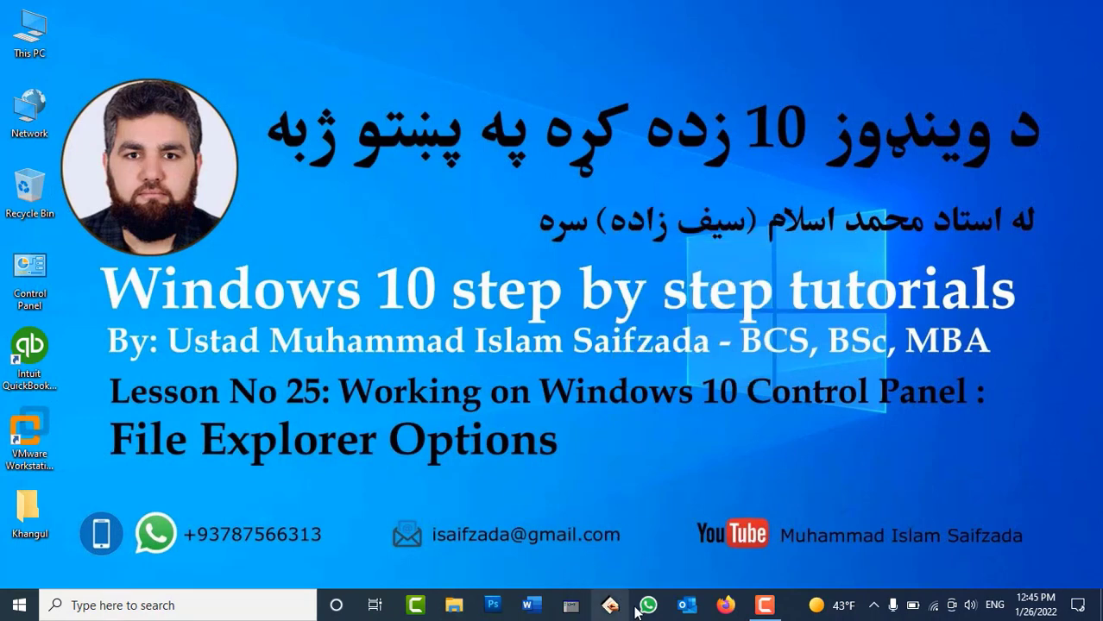
# Open VMware Workstation and resume the suspended Windows 10 x64 virtual machine
pyautogui.click(30, 436)
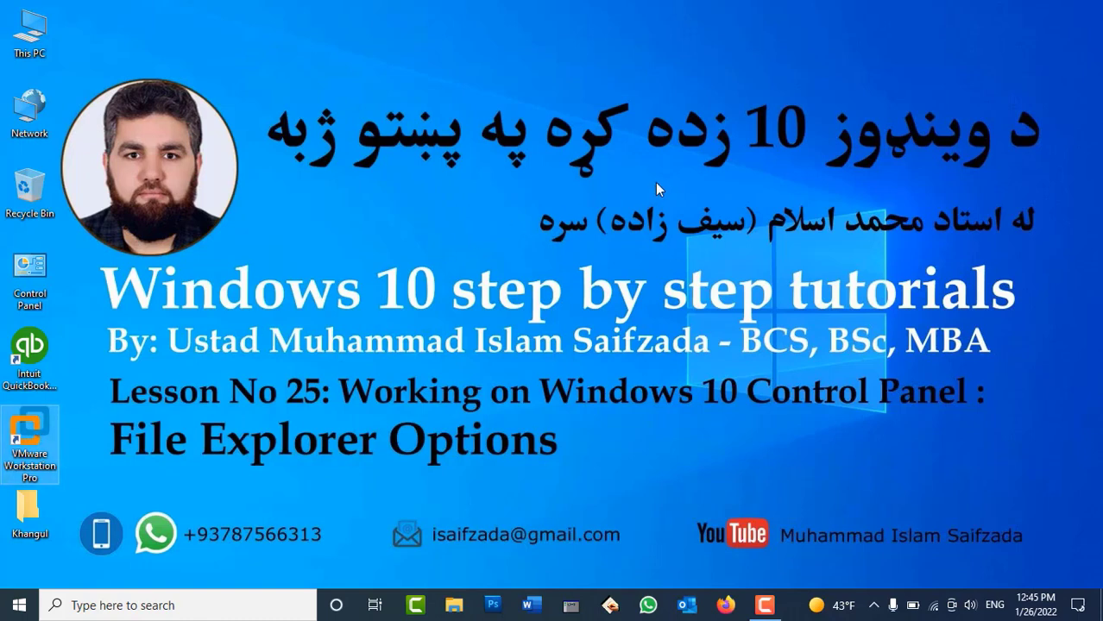
pyautogui.press('Return')
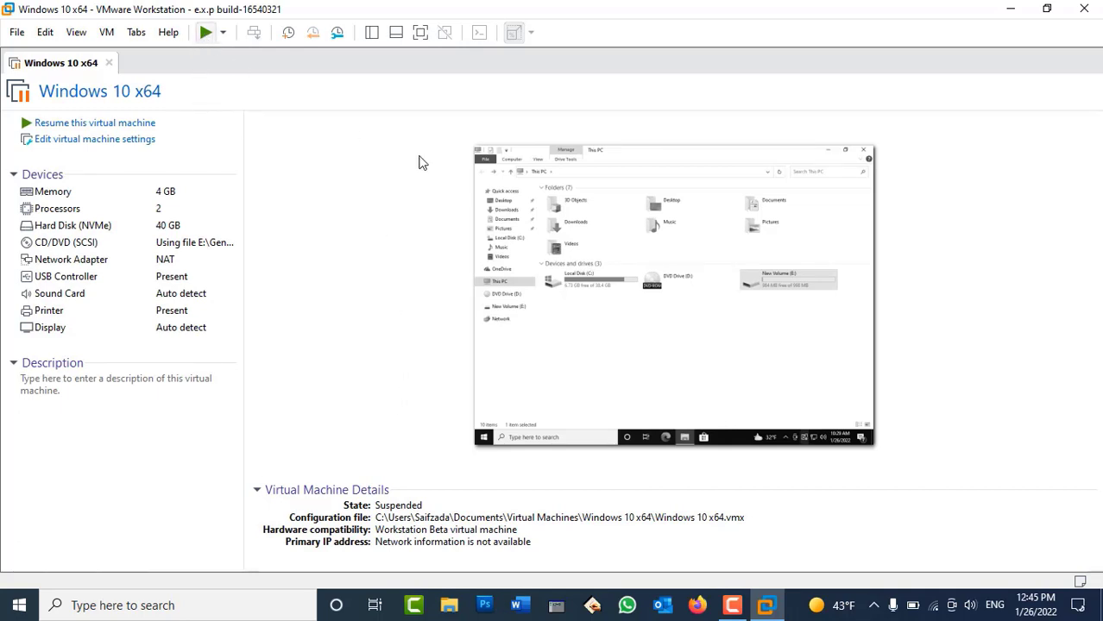
pyautogui.click(754, 288)
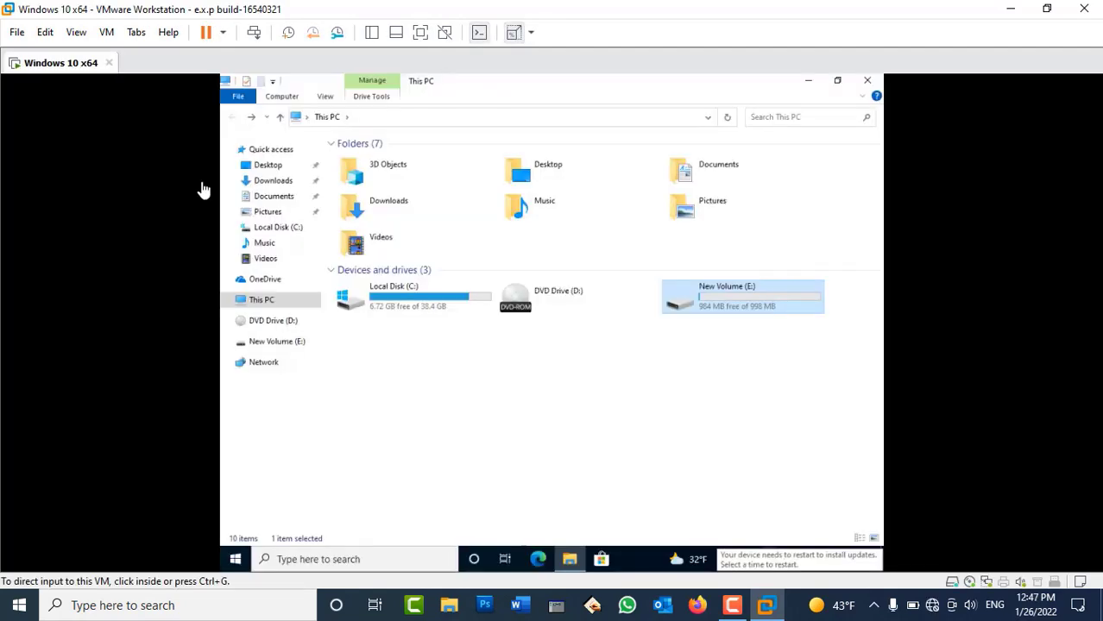
pyautogui.click(614, 396)
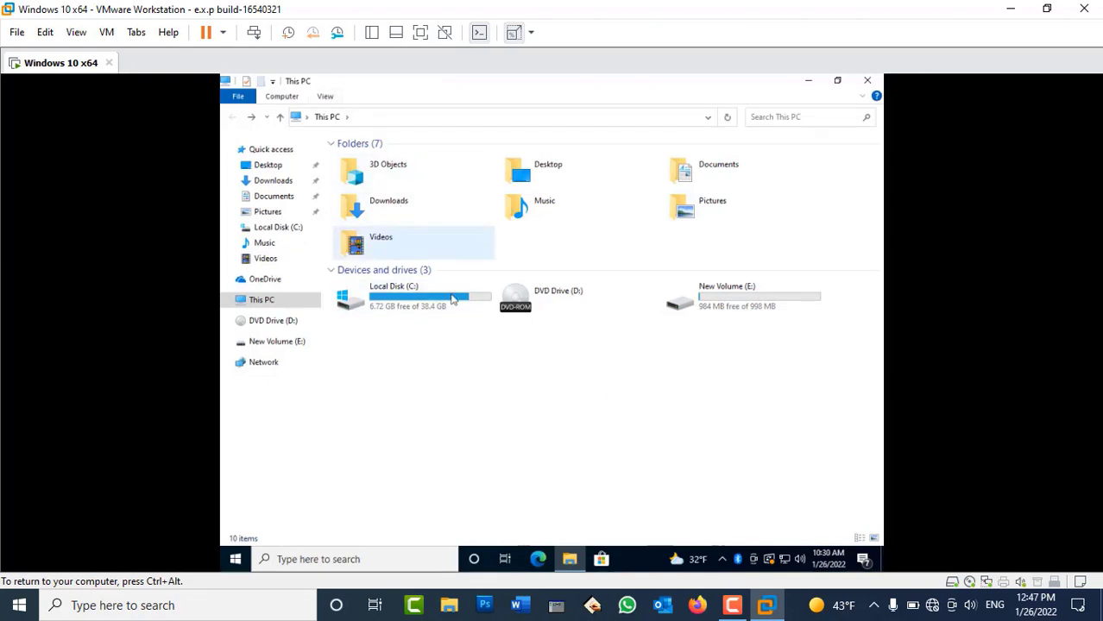
# Check New Volume (E:) in the virtual machine, return to This PC and open Program Files (x86) on Local Disk (C:)
pyautogui.doubleClick(721, 302)
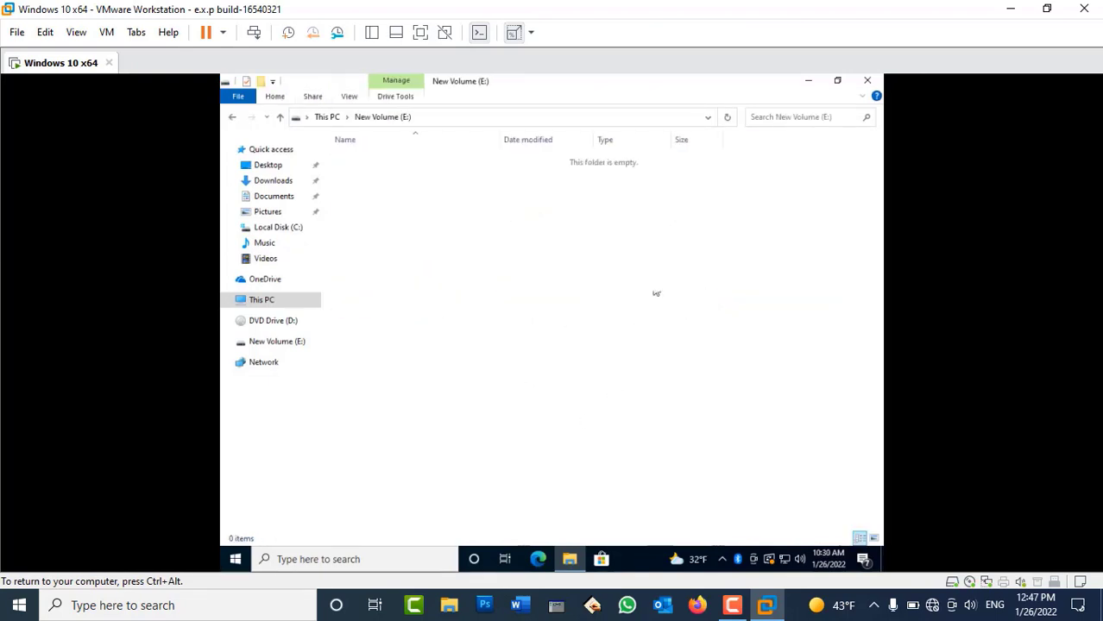
pyautogui.click(232, 117)
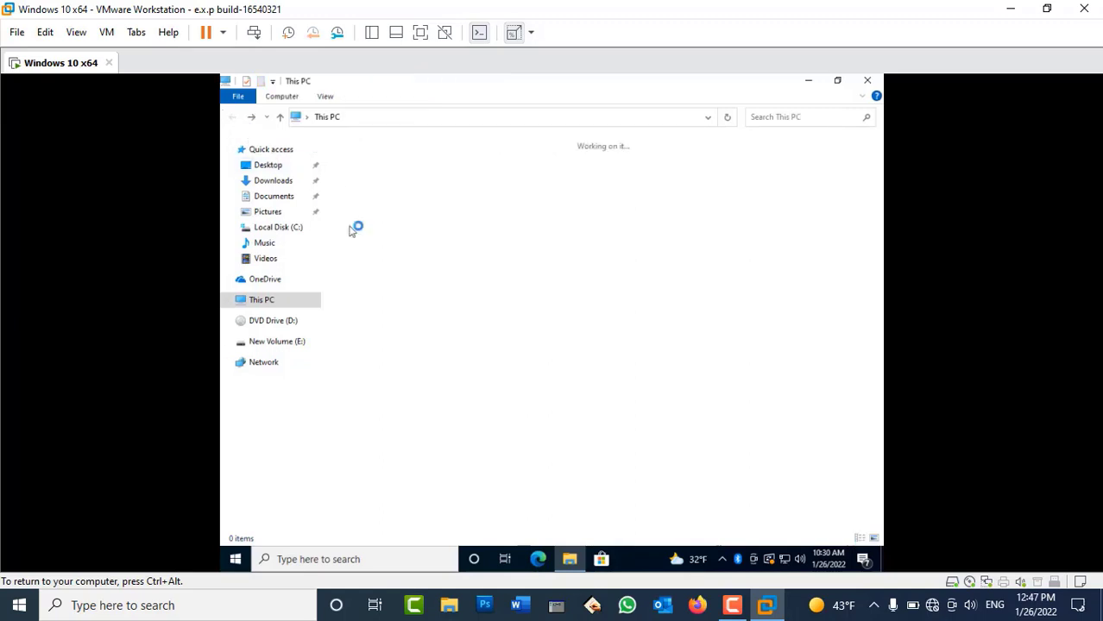
pyautogui.doubleClick(436, 304)
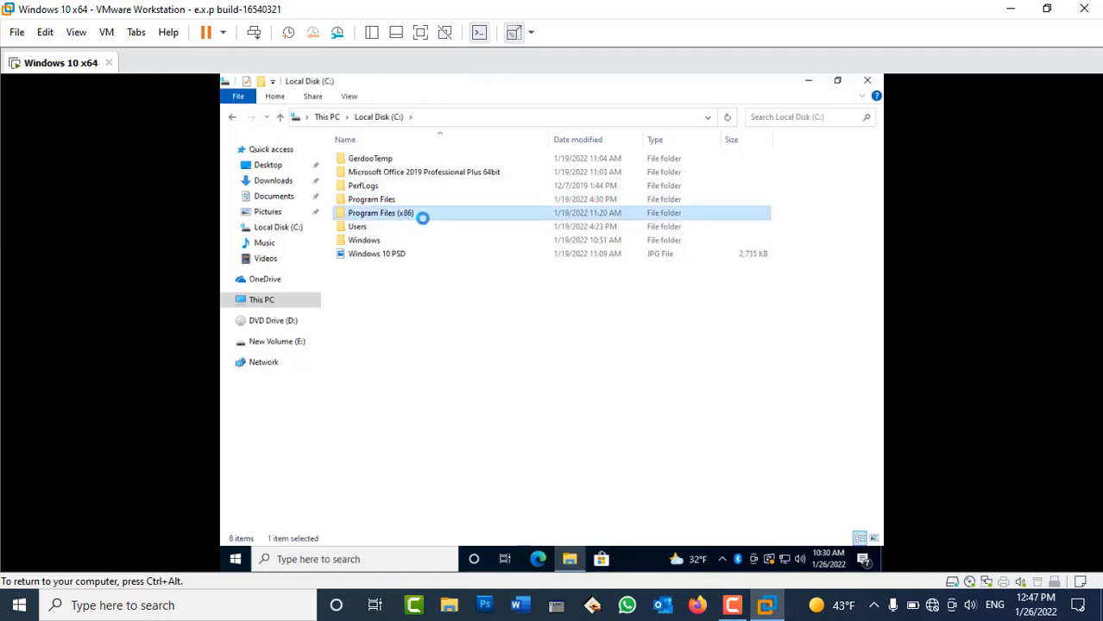
pyautogui.doubleClick(416, 220)
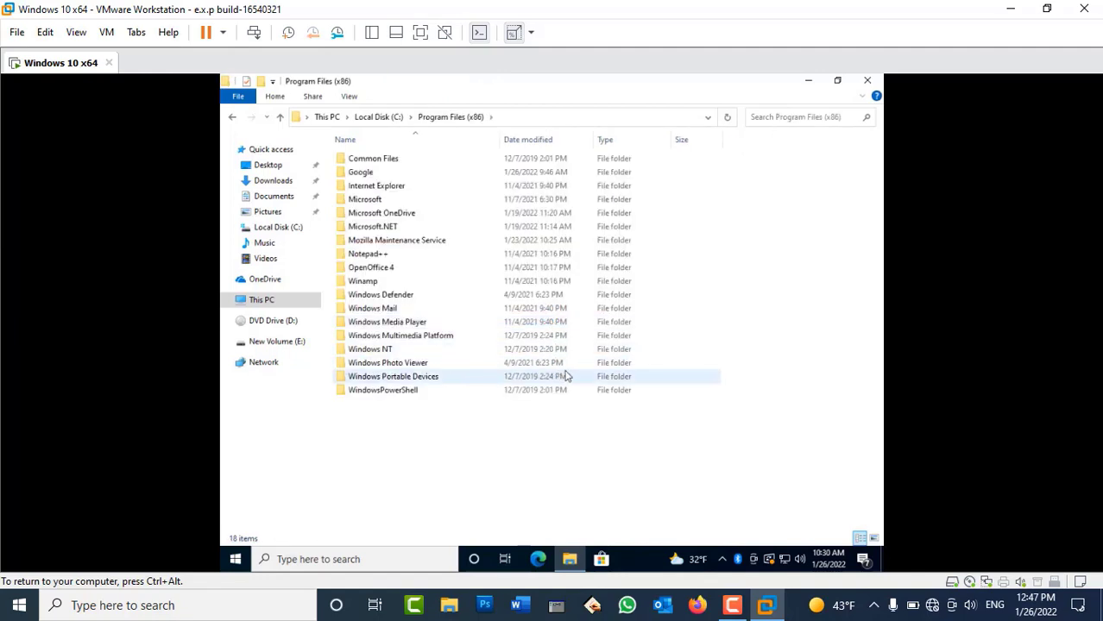
# Enable "Restore previous folder windows at logon" in the virtual machine's Folder Options view settings and confirm
pyautogui.click(348, 96)
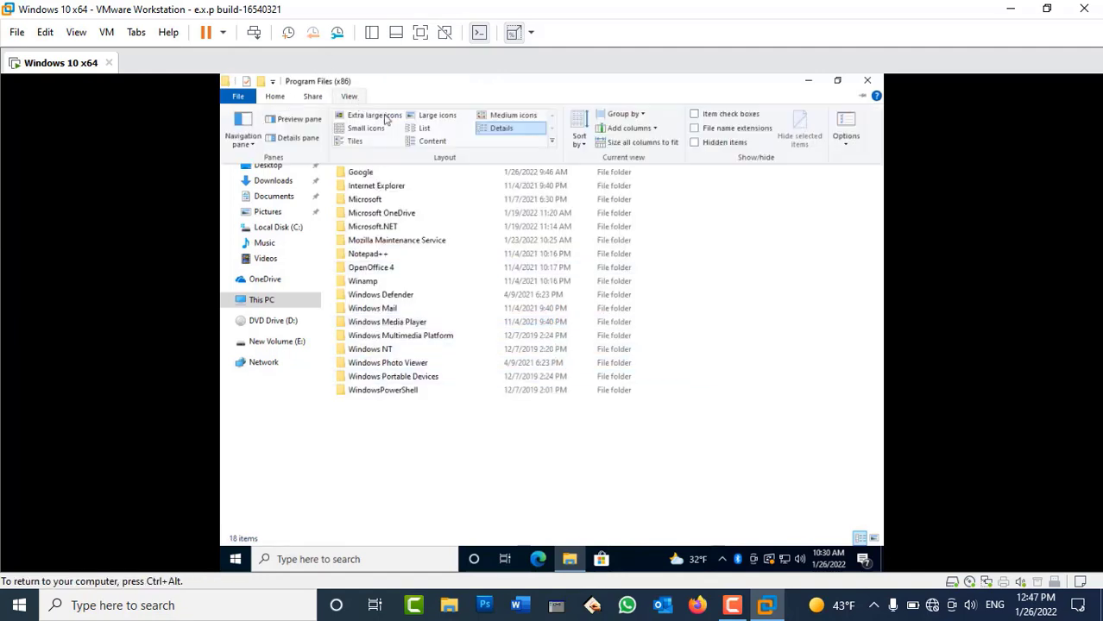
pyautogui.click(844, 125)
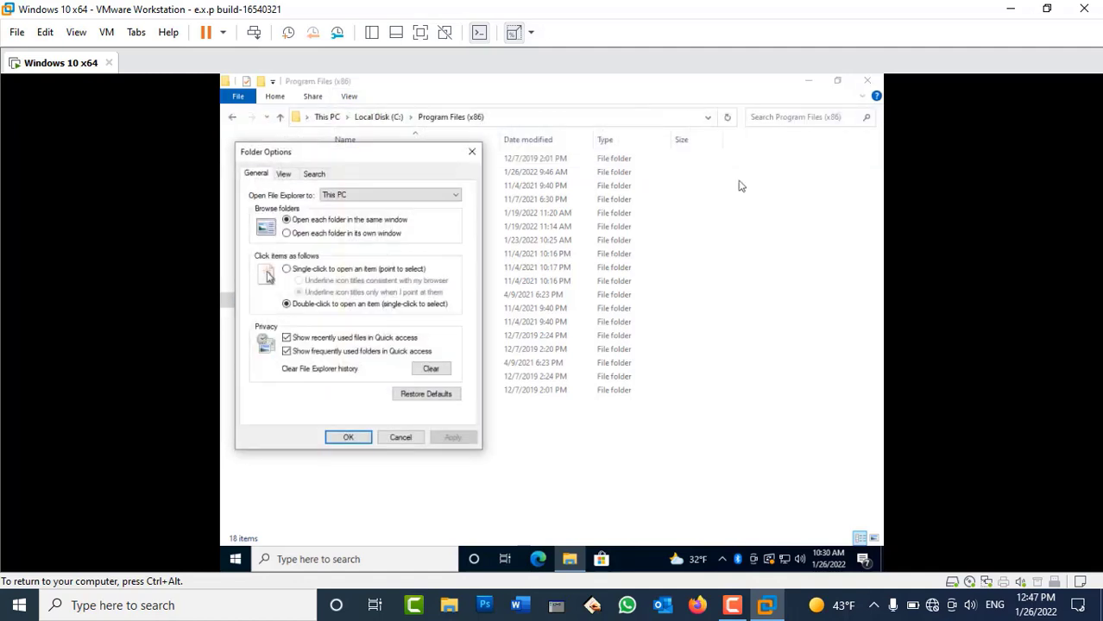
pyautogui.click(285, 174)
pyautogui.moveTo(326, 155); pyautogui.dragTo(661, 157)
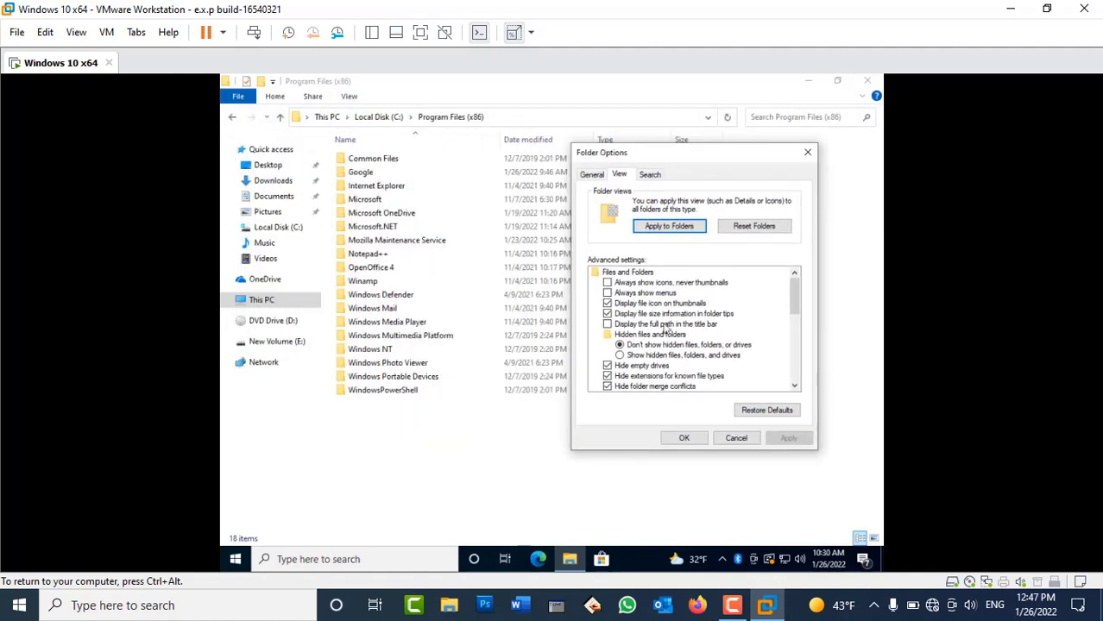
pyautogui.click(795, 387)
pyautogui.click(795, 386)
pyautogui.click(794, 387)
pyautogui.click(795, 387)
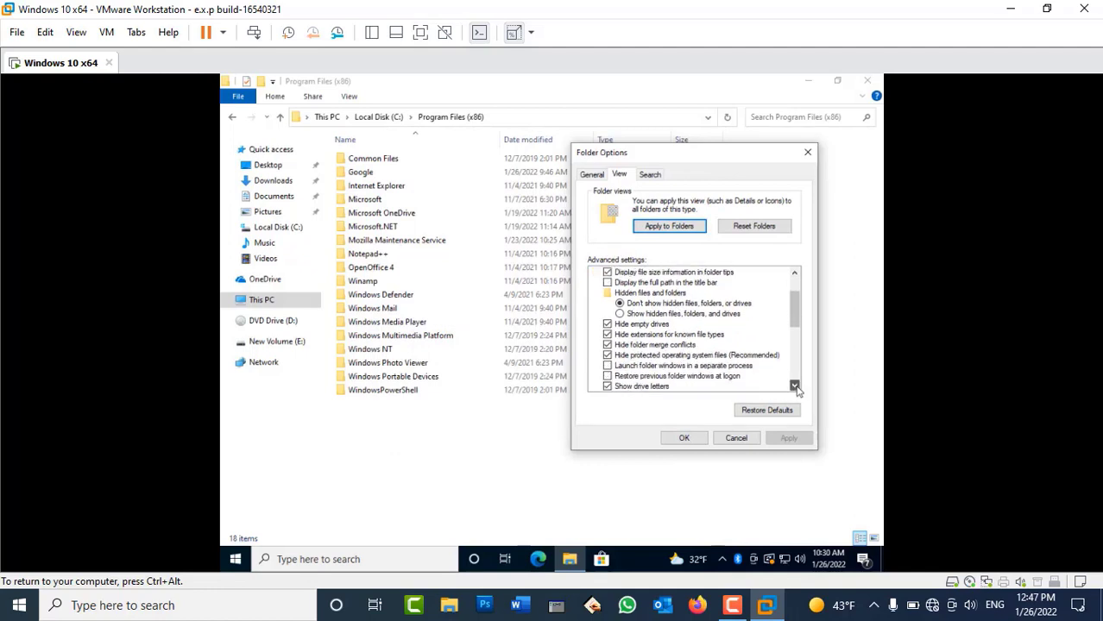
pyautogui.click(675, 378)
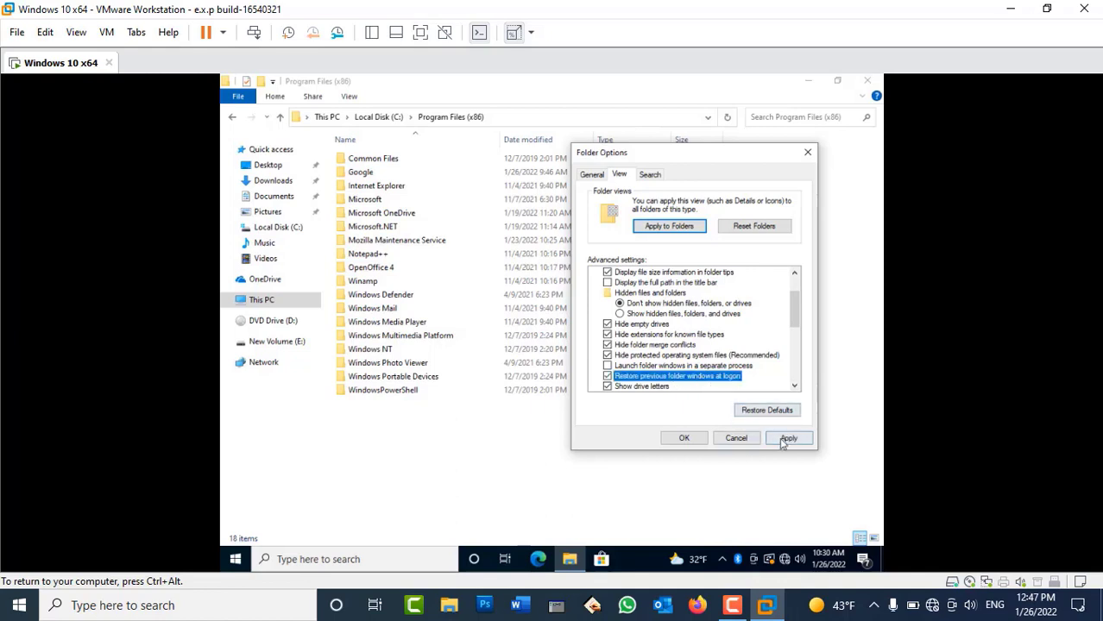
pyautogui.click(785, 438)
pyautogui.click(685, 439)
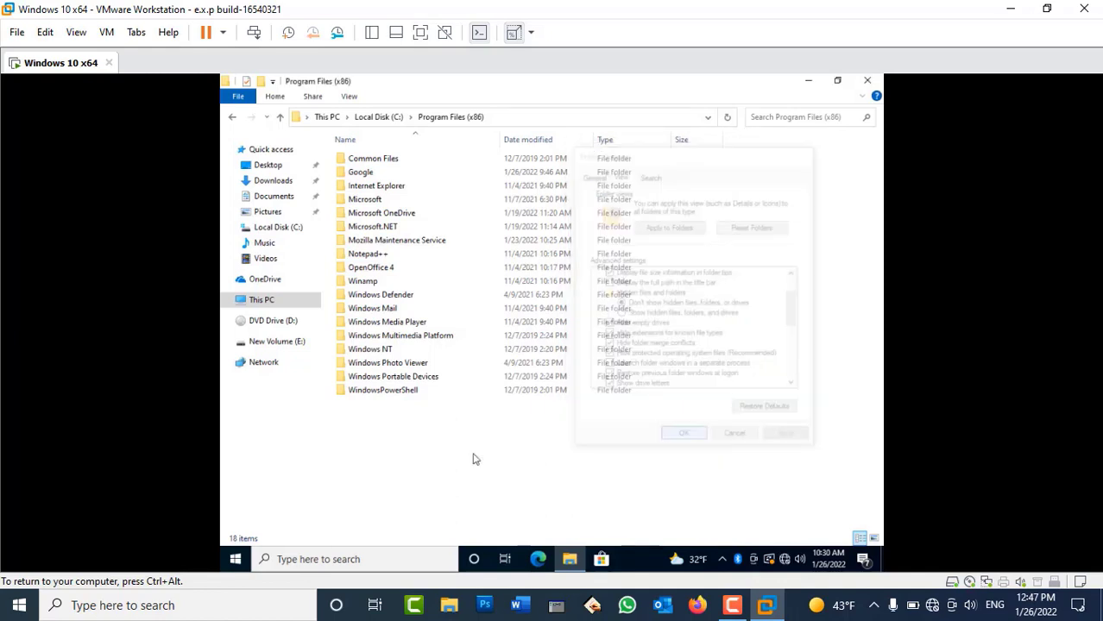
# Sign out of the virtual machine's Administrator account and sign back in, leaving the Program Files (x86) window open
pyautogui.click(235, 559)
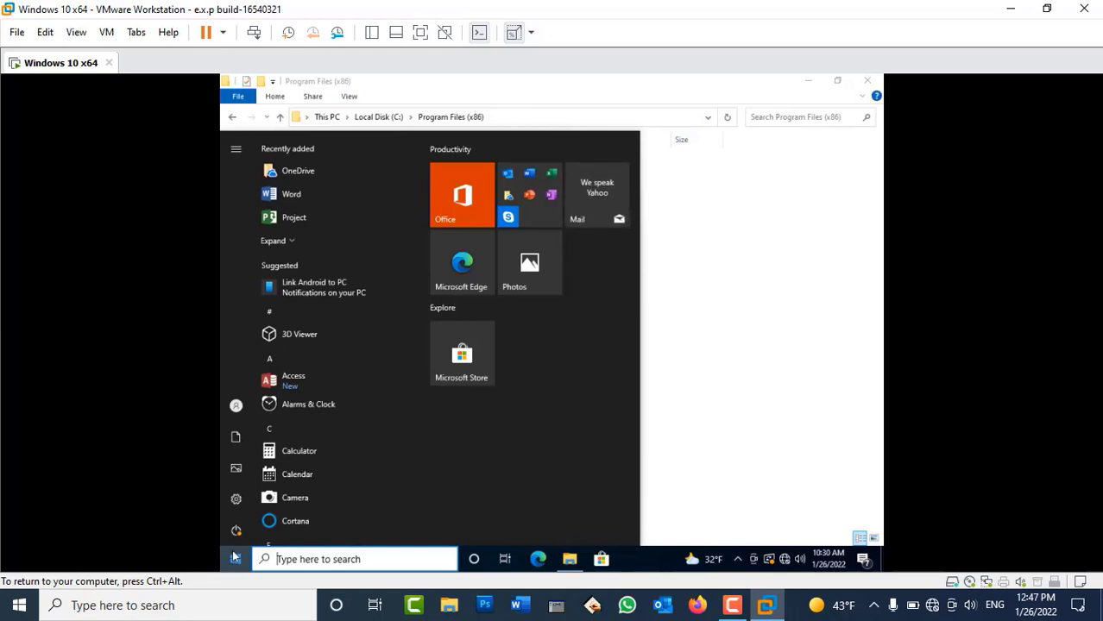
pyautogui.click(237, 410)
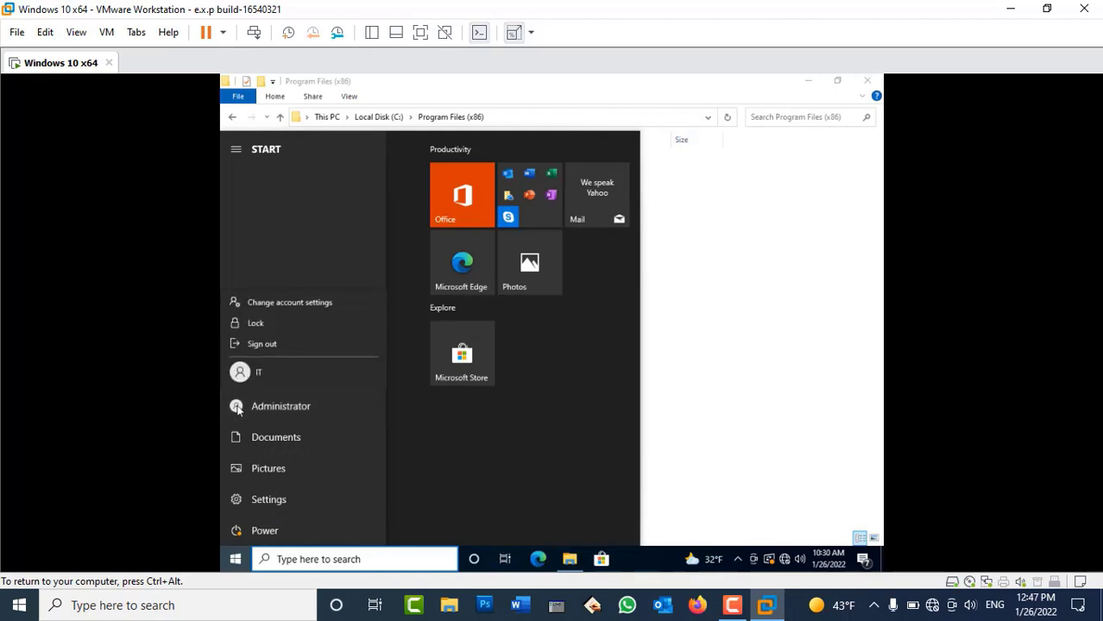
pyautogui.click(267, 343)
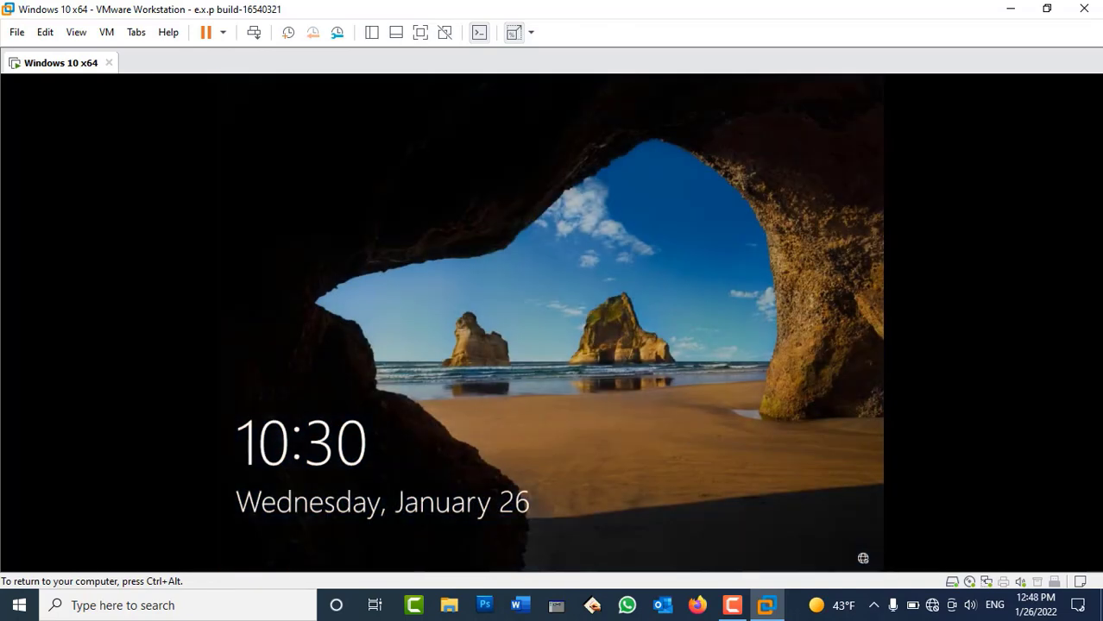
pyautogui.click(534, 362)
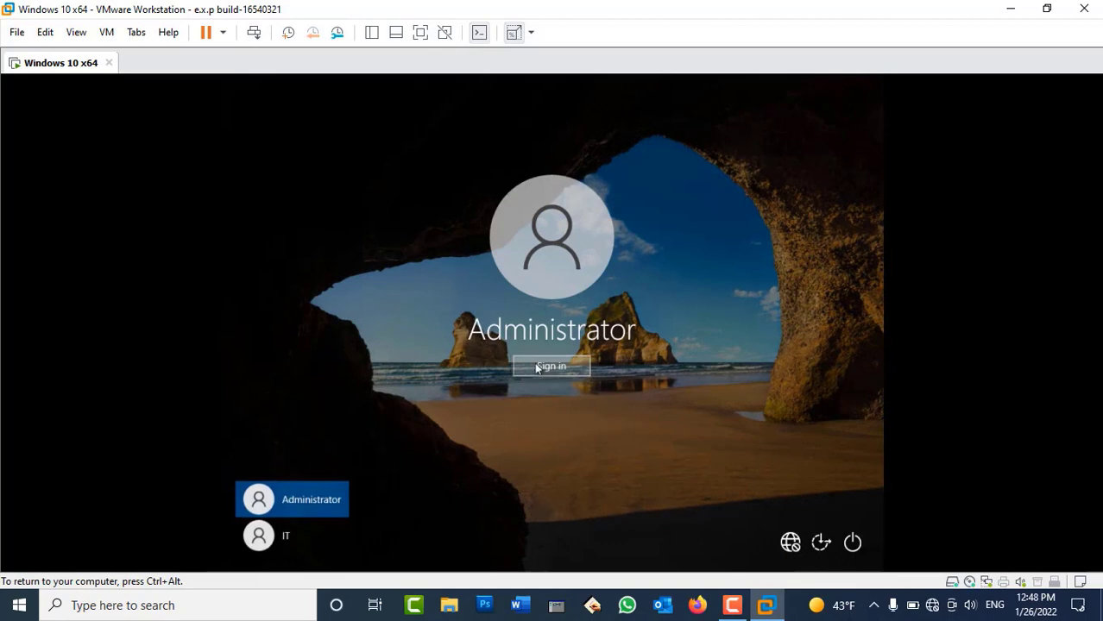
pyautogui.click(536, 367)
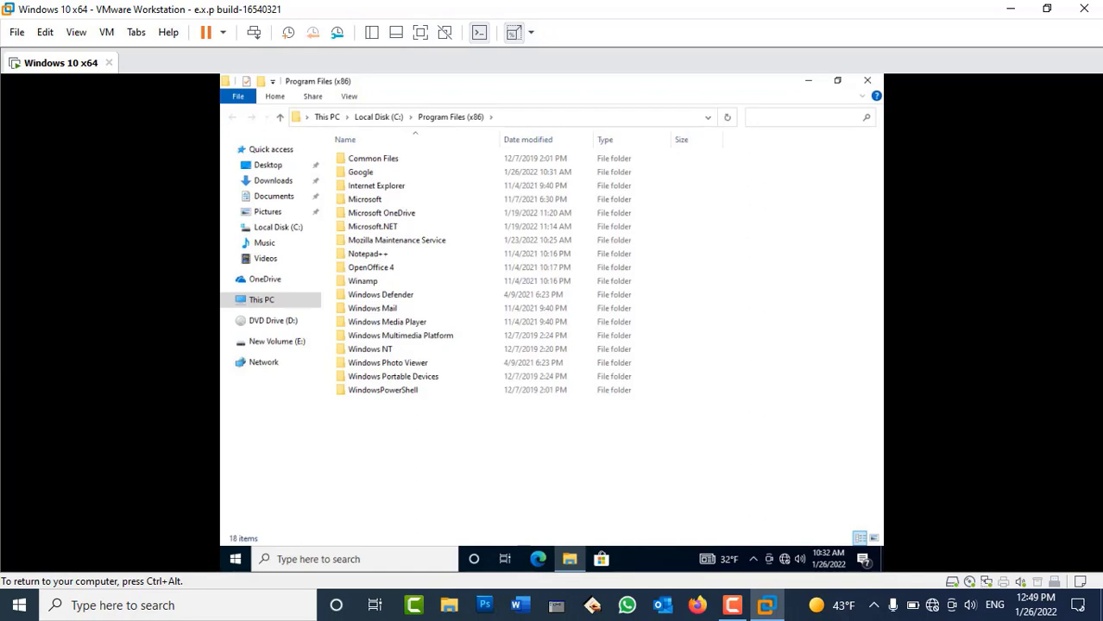
# Minimize VMware Workstation and open the advanced view settings of File Explorer Options from the host's Control Panel
pyautogui.click(348, 96)
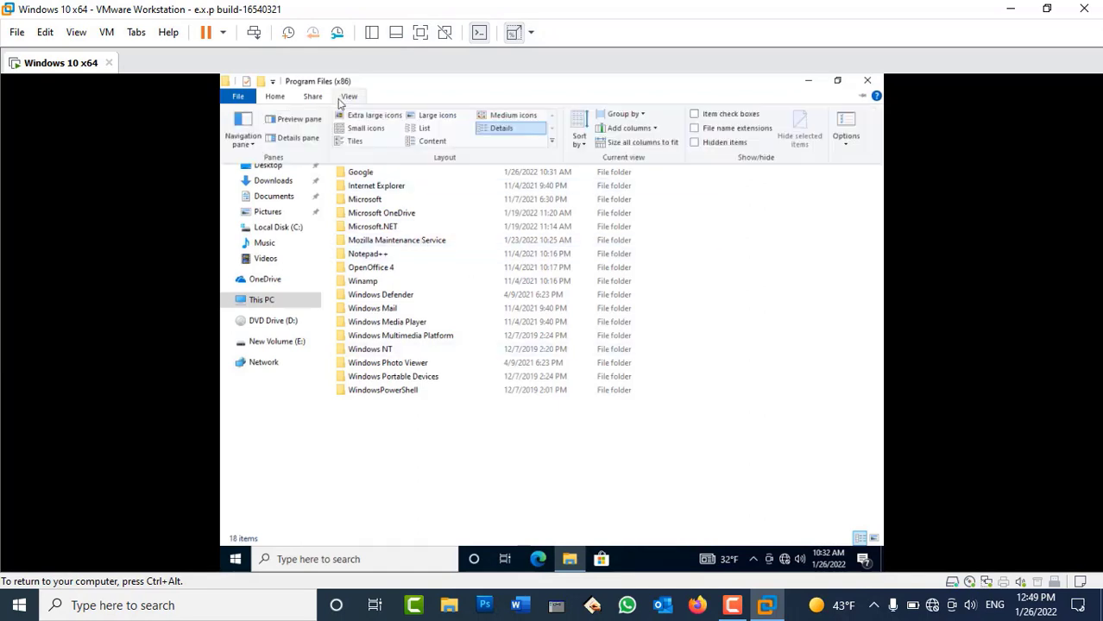
pyautogui.click(765, 605)
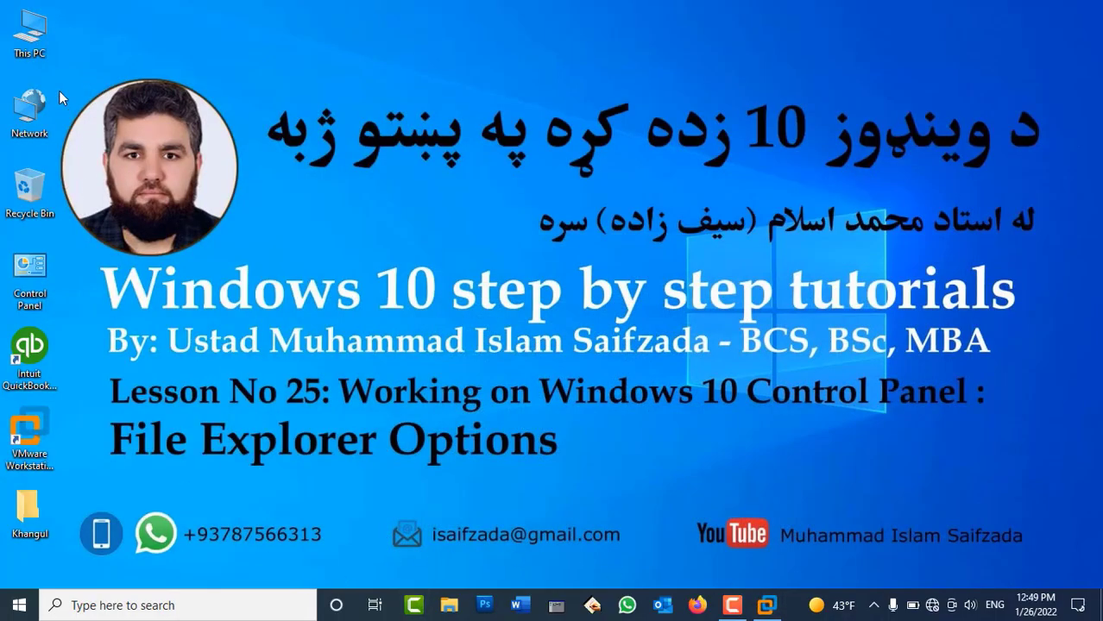
pyautogui.click(29, 269)
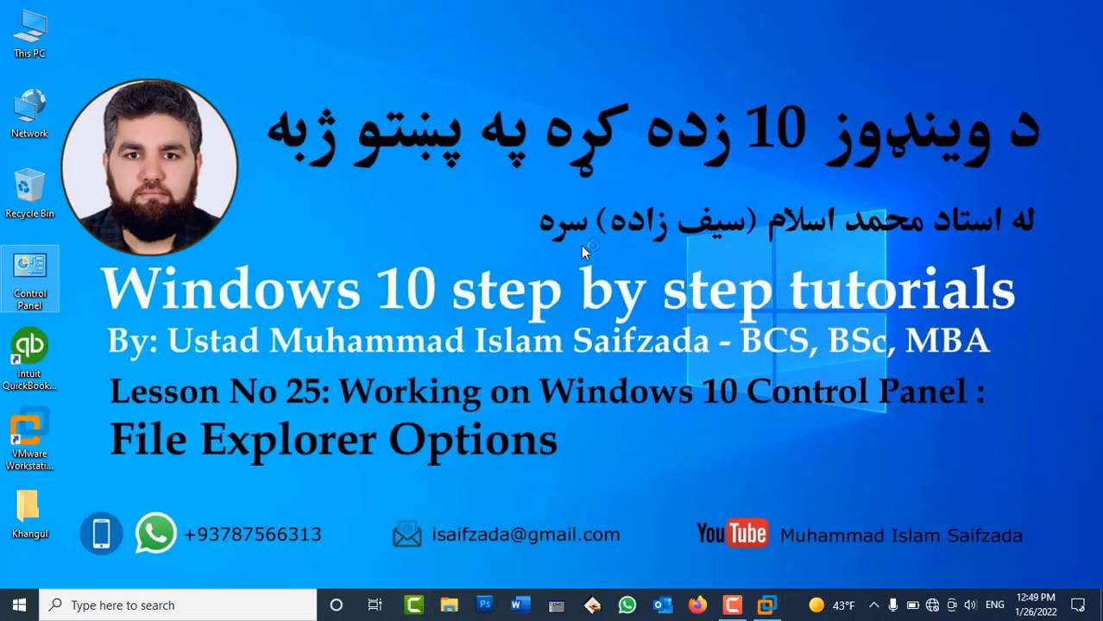
pyautogui.press('Return')
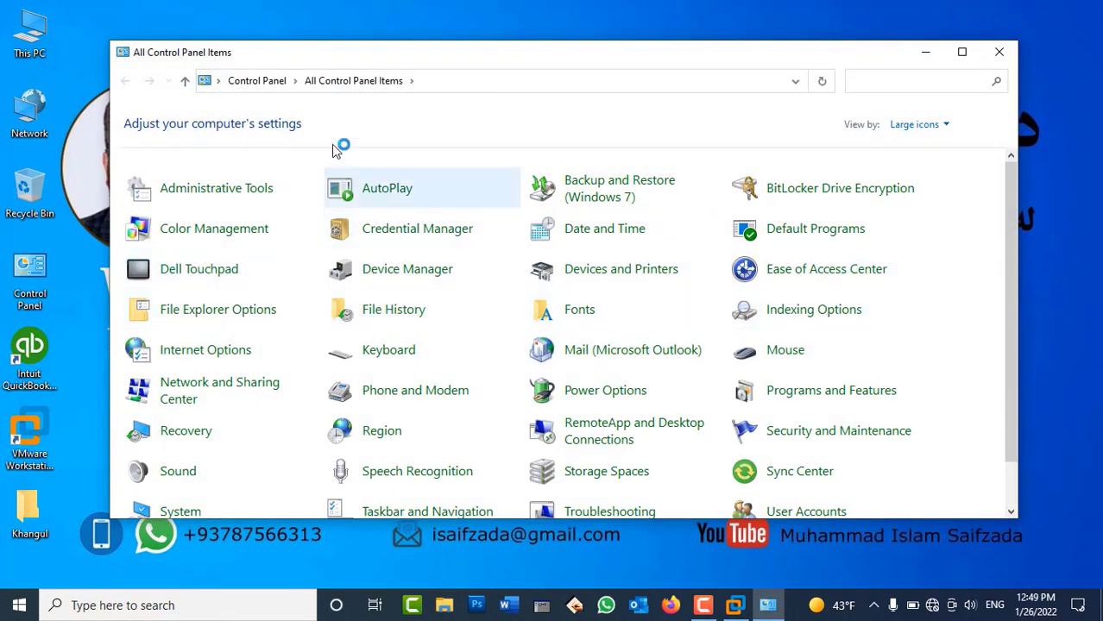
pyautogui.click(192, 166)
pyautogui.scroll(-2, 279, 388)
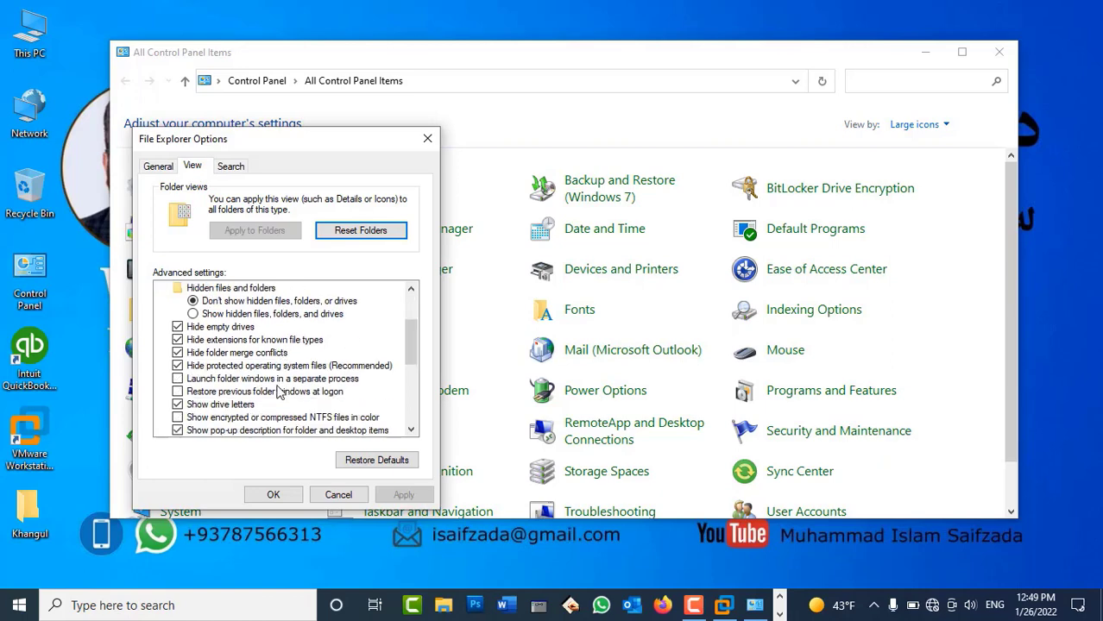
# Enable "Restore previous folder windows at logon" on the host, apply it, and close File Explorer Options and Control Panel
pyautogui.click(197, 391)
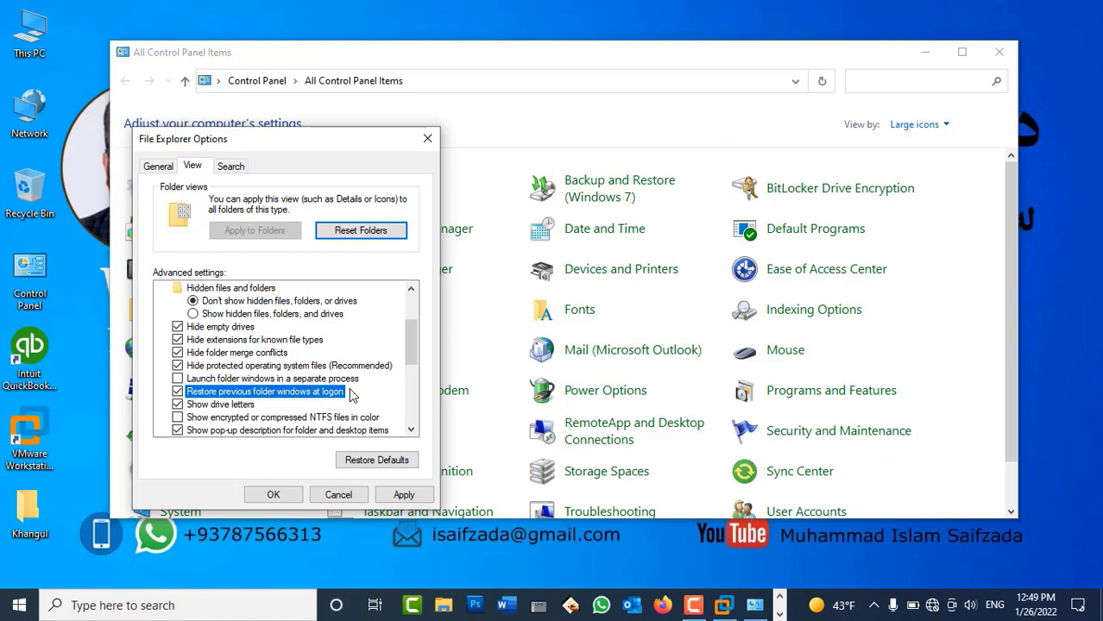
pyautogui.click(402, 494)
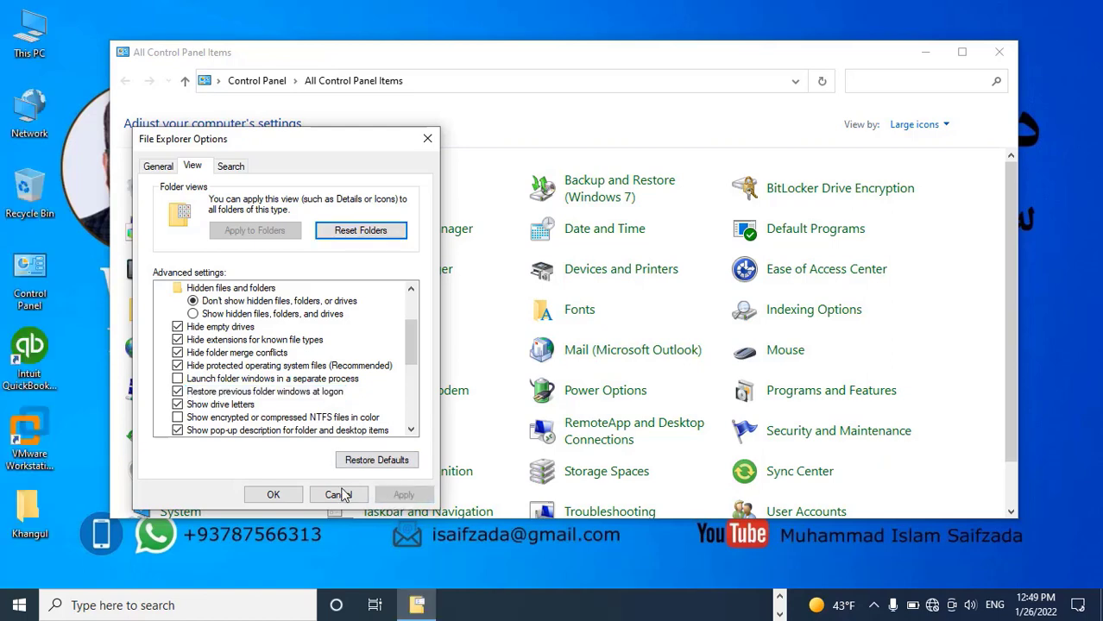
pyautogui.click(297, 497)
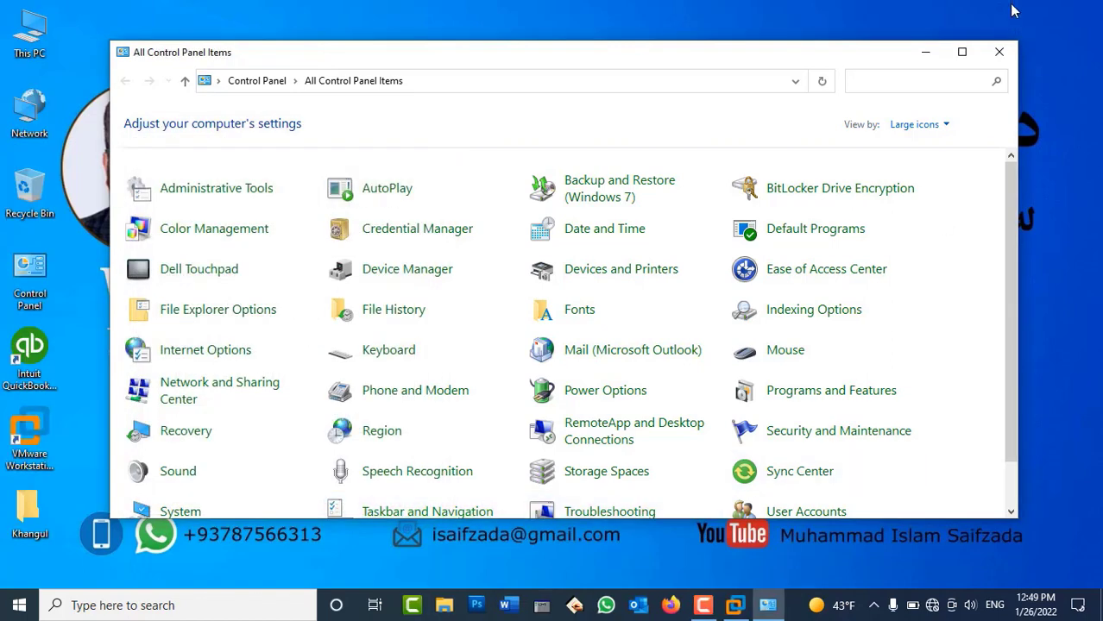
pyautogui.click(1000, 56)
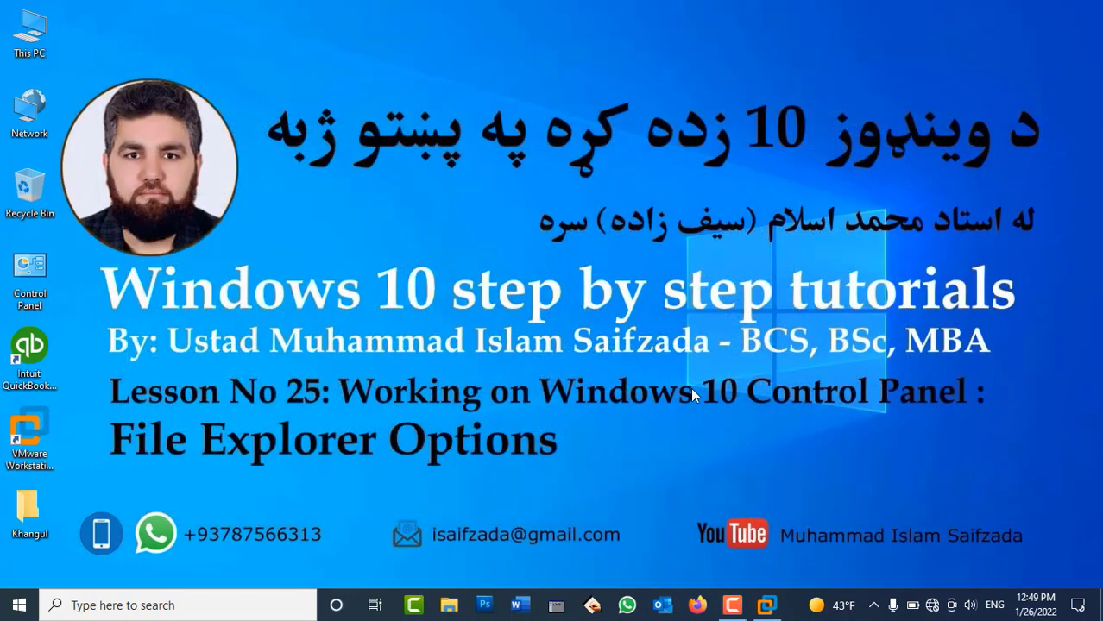